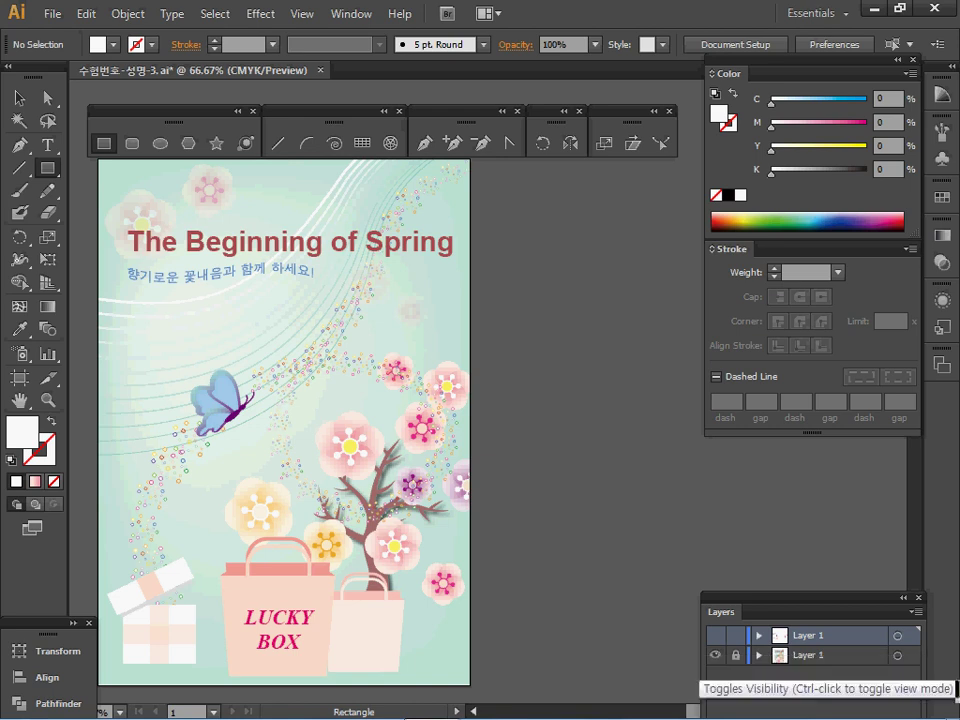
Step: Hide the finished artwork layer, leaving only the working layer visible, and display the rulers
left_click(715, 655)
key("ctrl+plus")
left_click_drag(337, 337, 341, 462)
key("ctrl+y")
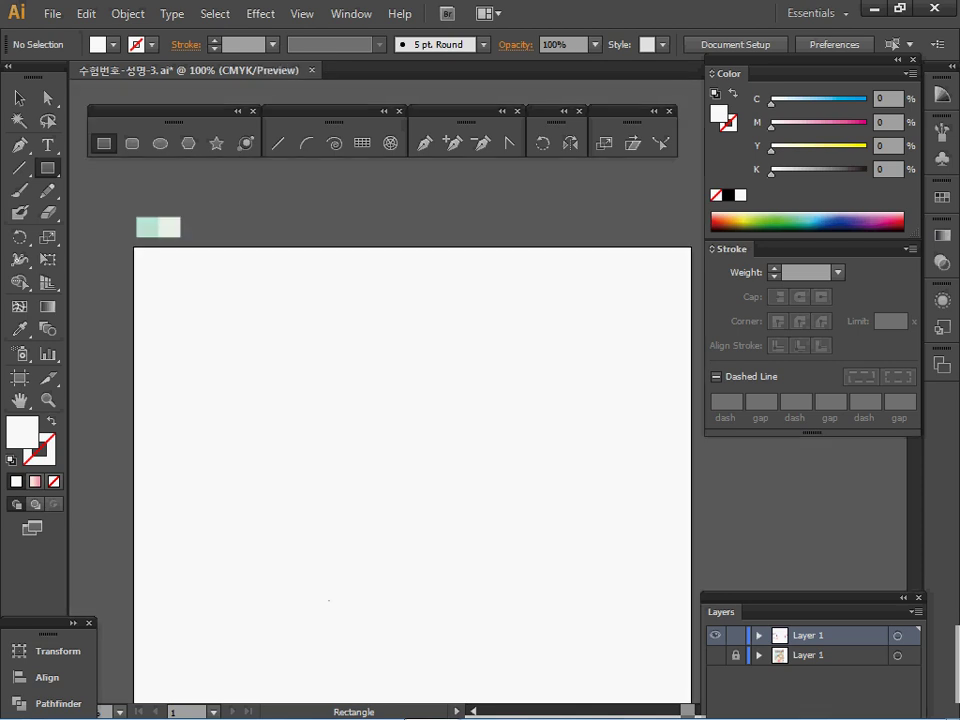
key("ctrl+r")
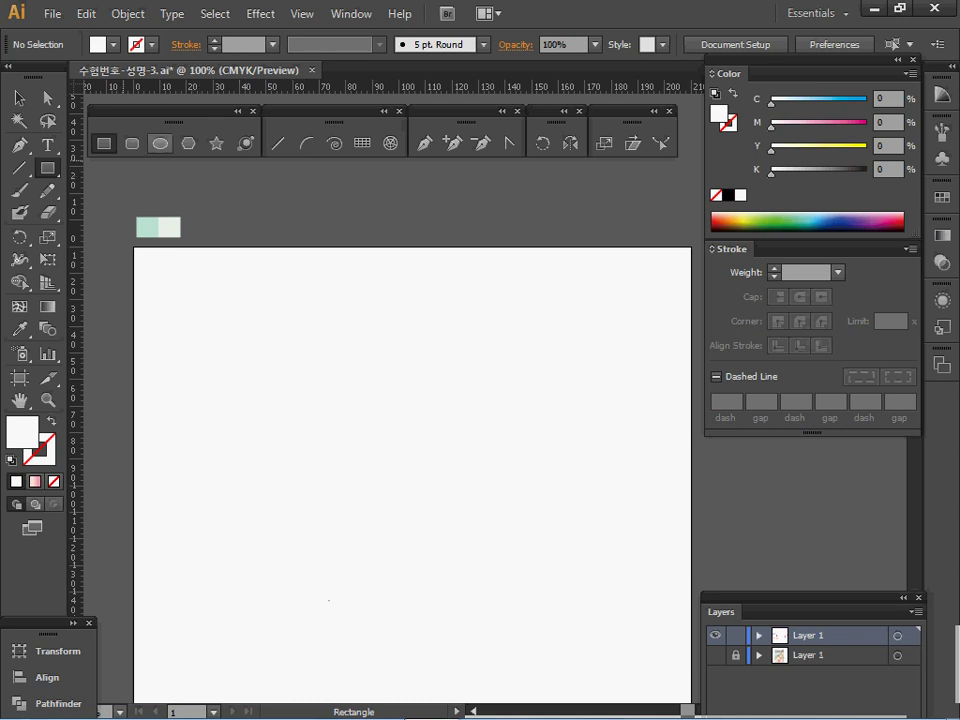
Step: Create a 210 × 297 mm rectangle from the artboard's upper-left corner, filled with the mint swatch's color (C30 Y20)
key("ctrl")
left_click(143, 229, "ctrl")
left_click(141, 250, "ctrl")
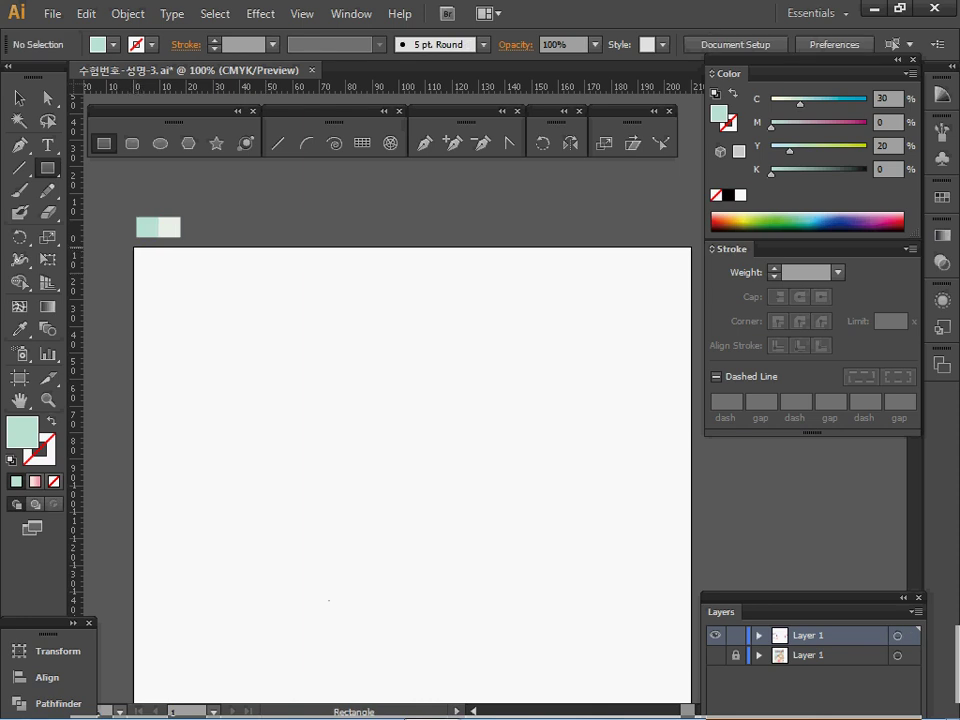
left_click(134, 247)
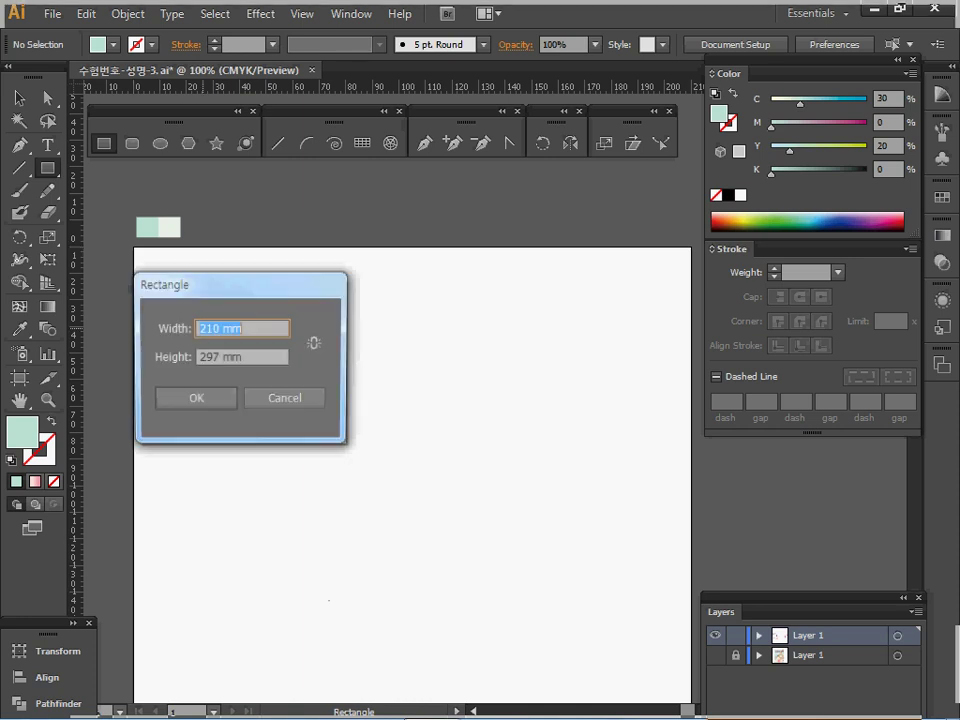
left_click(250, 328)
left_click(250, 358)
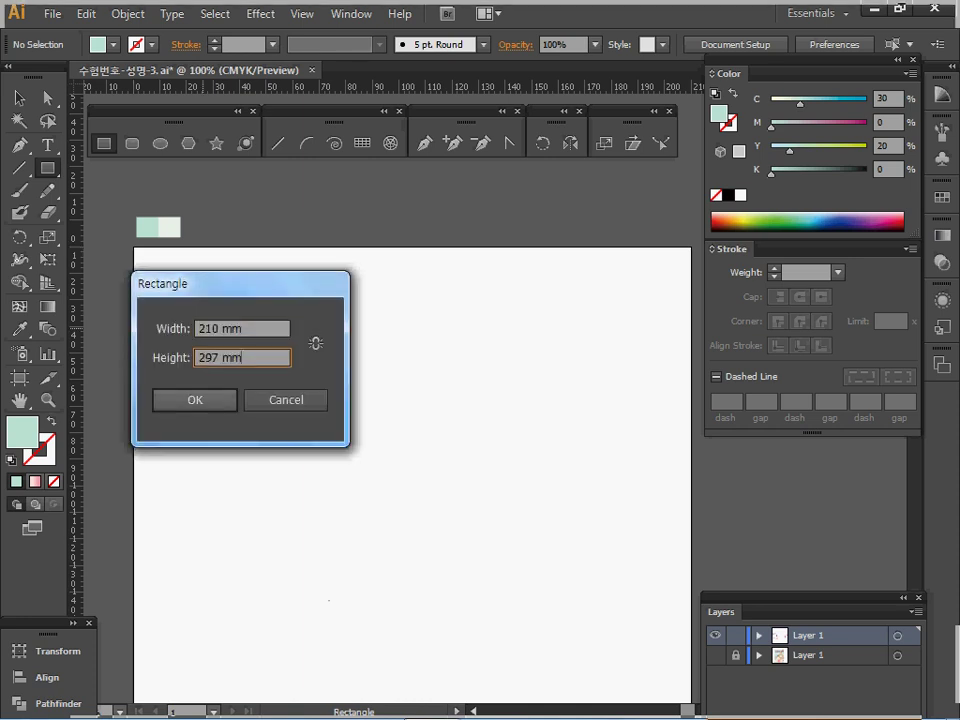
key("Return")
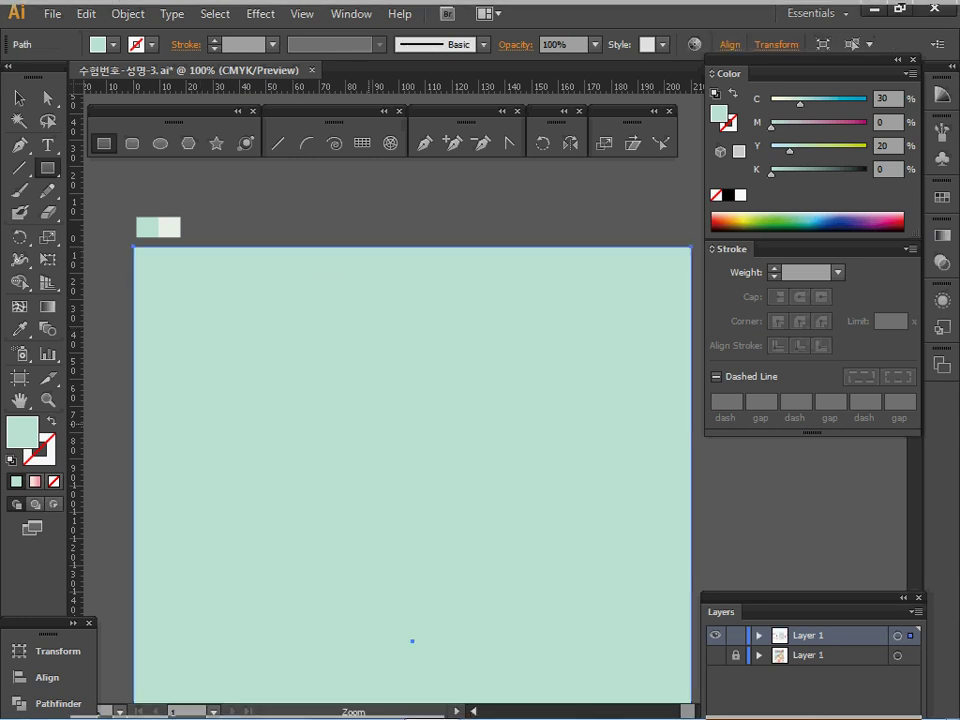
Step: Show the guides and add a mesh point on the rectangle's vertical guide, colored from the pale swatch (C10 Y10)
key("ctrl+minus")
left_click_drag(520, 412, 377, 342)
key("ctrl+semicolon")
key("m")
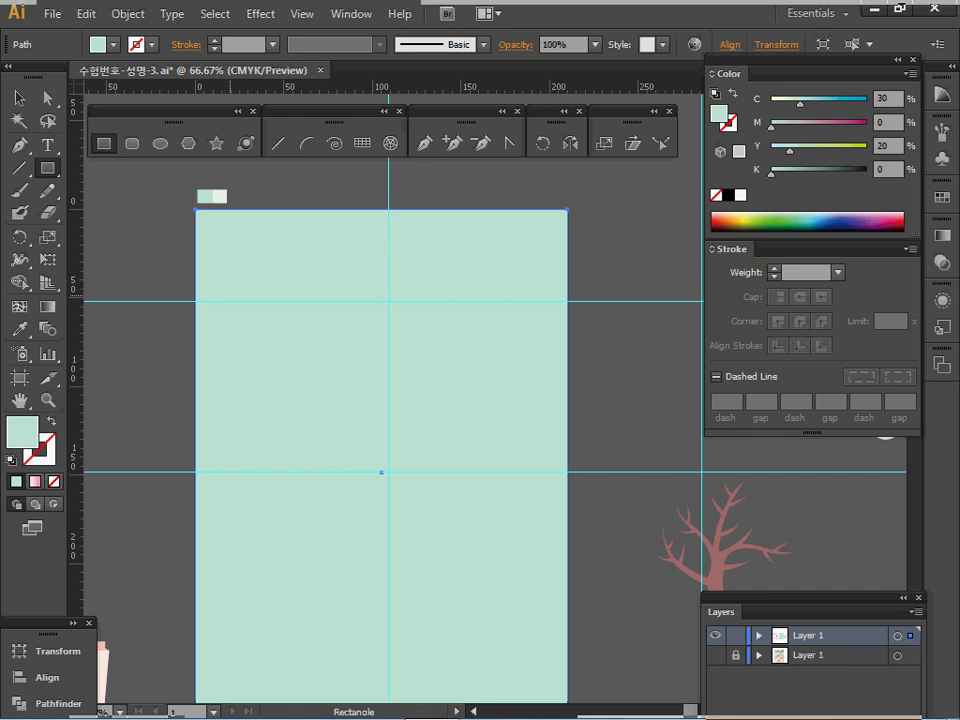
left_click(19, 307)
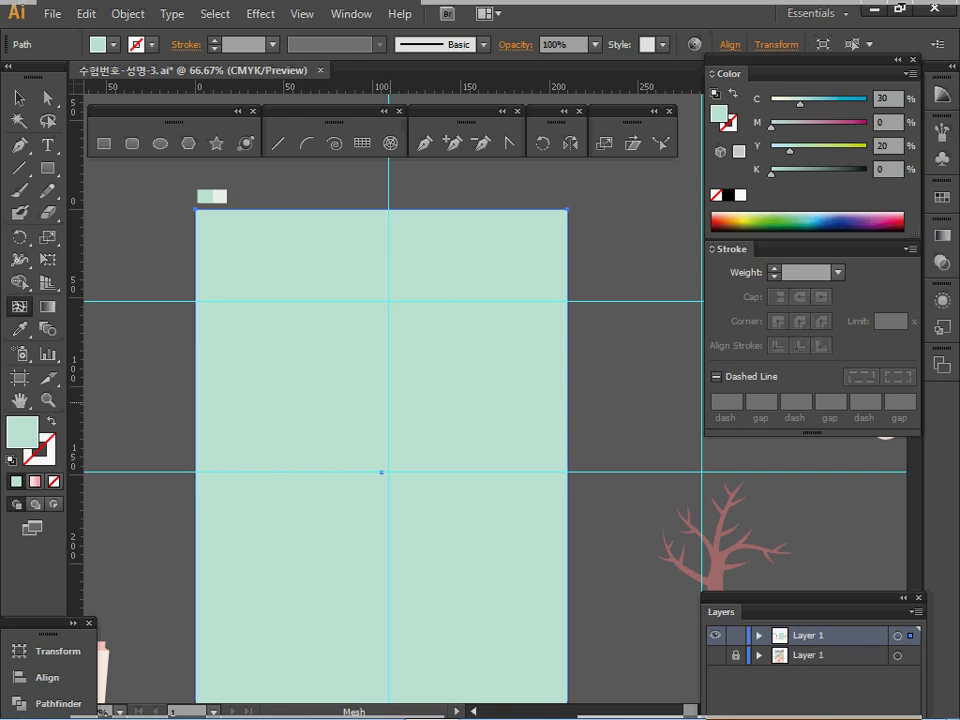
left_click(388, 401)
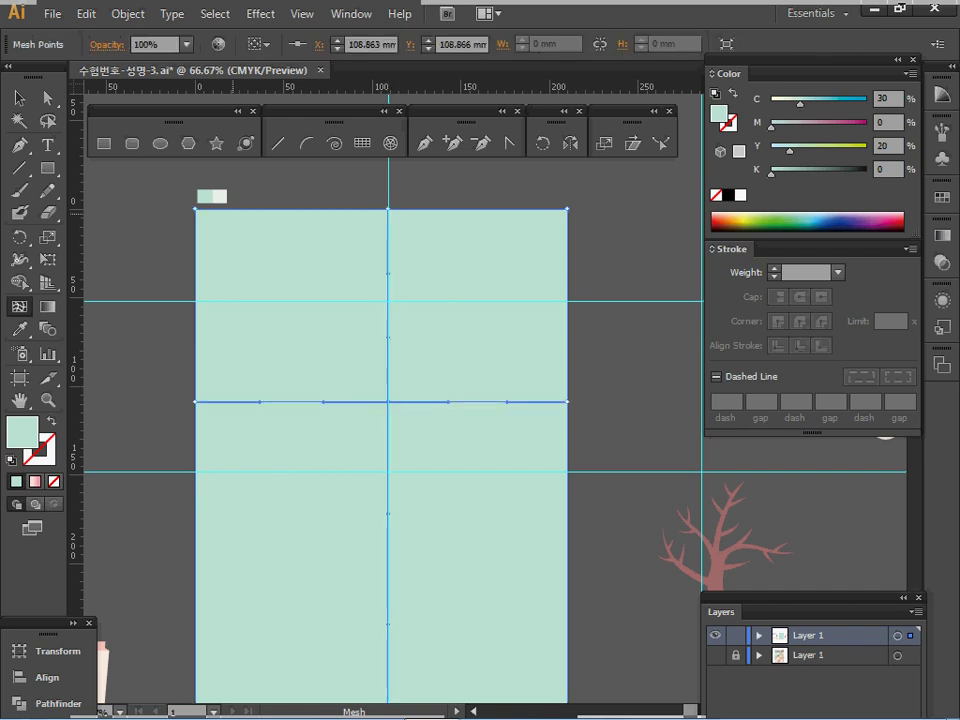
key("i")
left_click(219, 195)
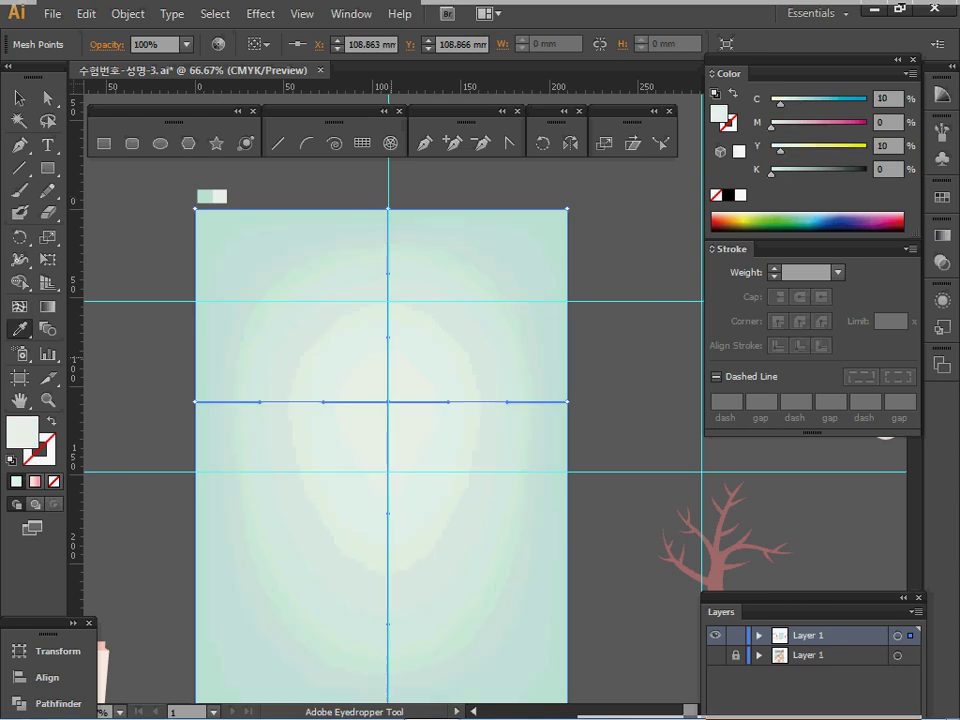
Step: Move the pale mesh point up and left to about X 60, Y 88 mm and bend the vertical mesh line's end handles towards it
key("u")
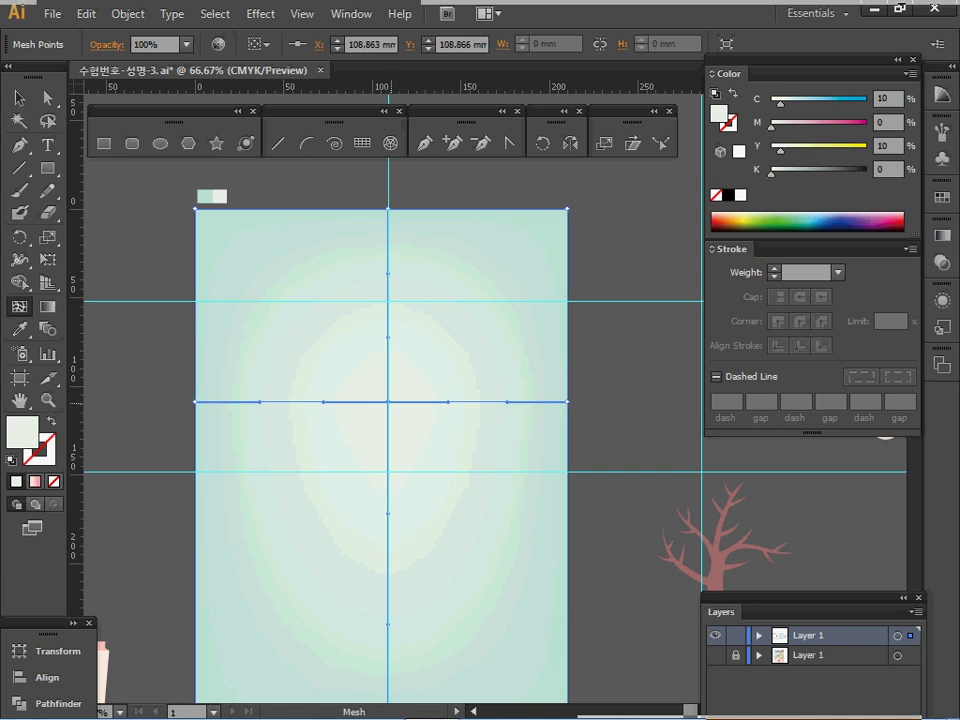
left_click_drag(388, 402, 301, 366)
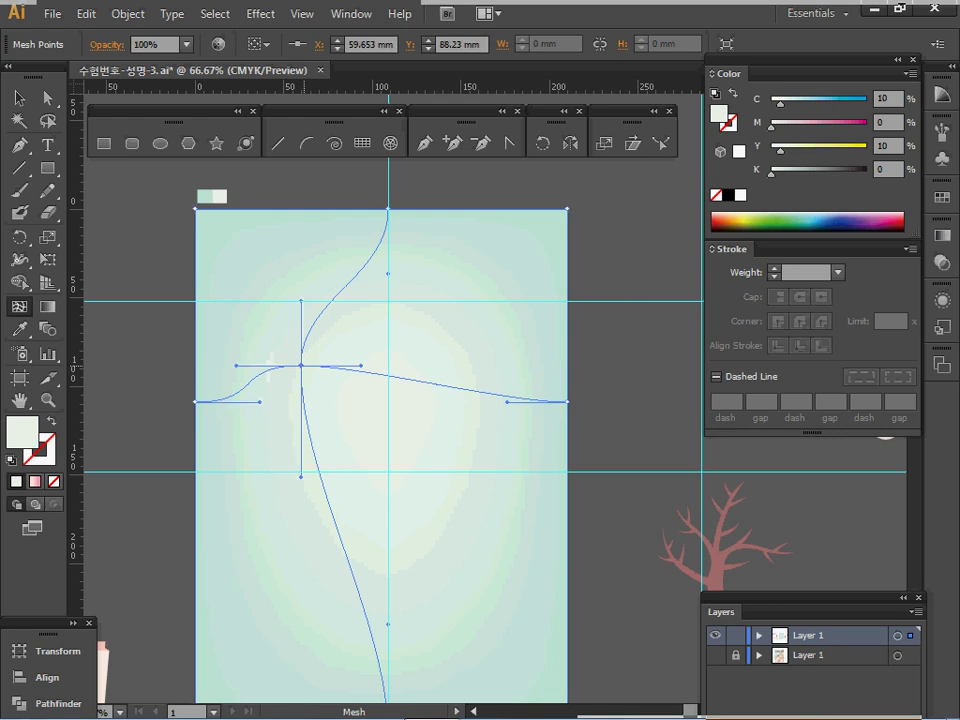
left_click_drag(388, 273, 333, 259)
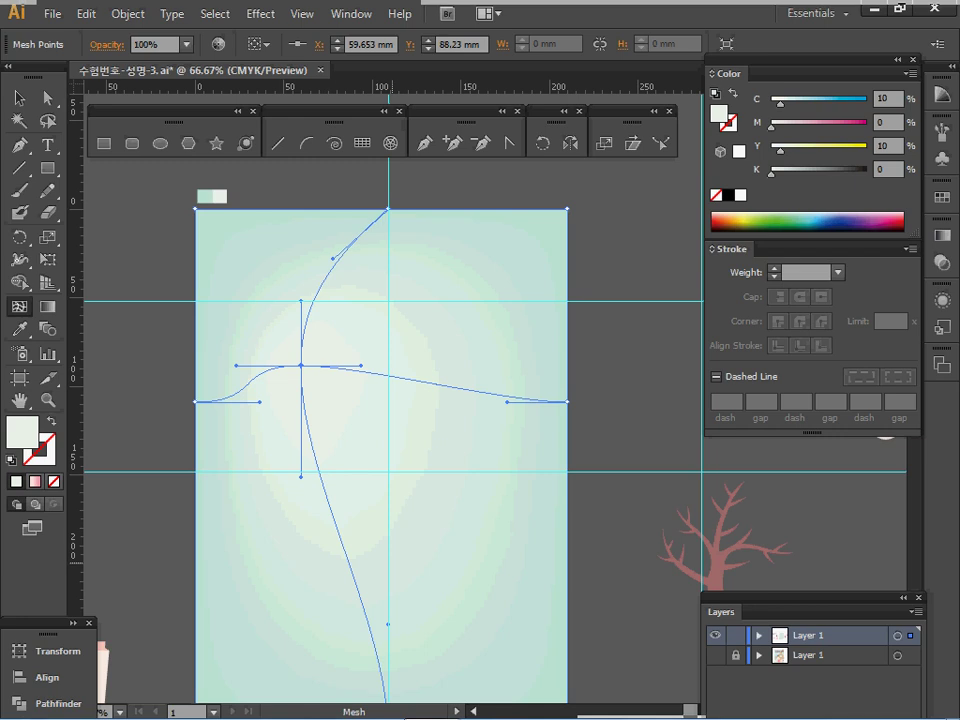
left_click_drag(388, 624, 304, 556)
left_click(261, 400)
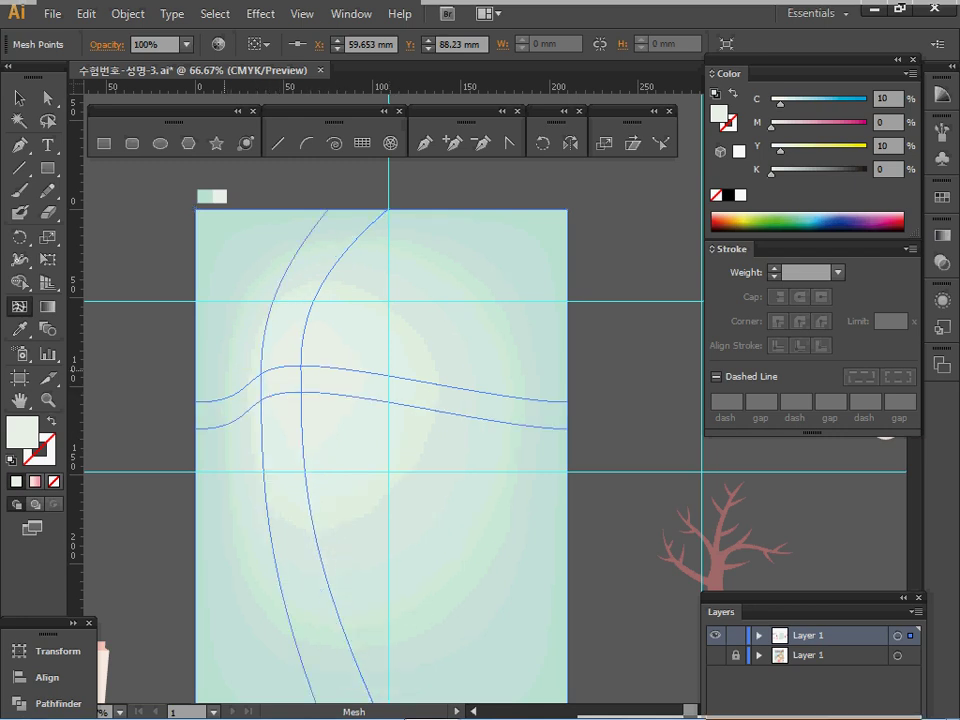
left_click(86, 14)
left_click(120, 30)
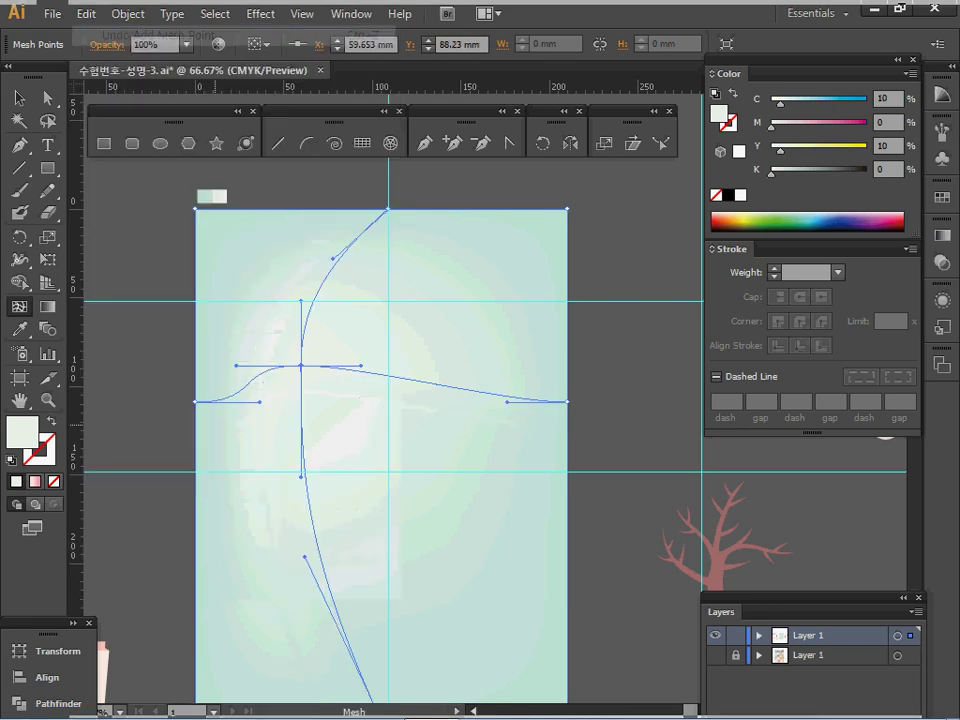
Step: Shorten and tilt the mesh handle at the rectangle's left edge to smooth the horizontal mesh line, then deselect the mesh
left_click_drag(260, 402, 208, 395)
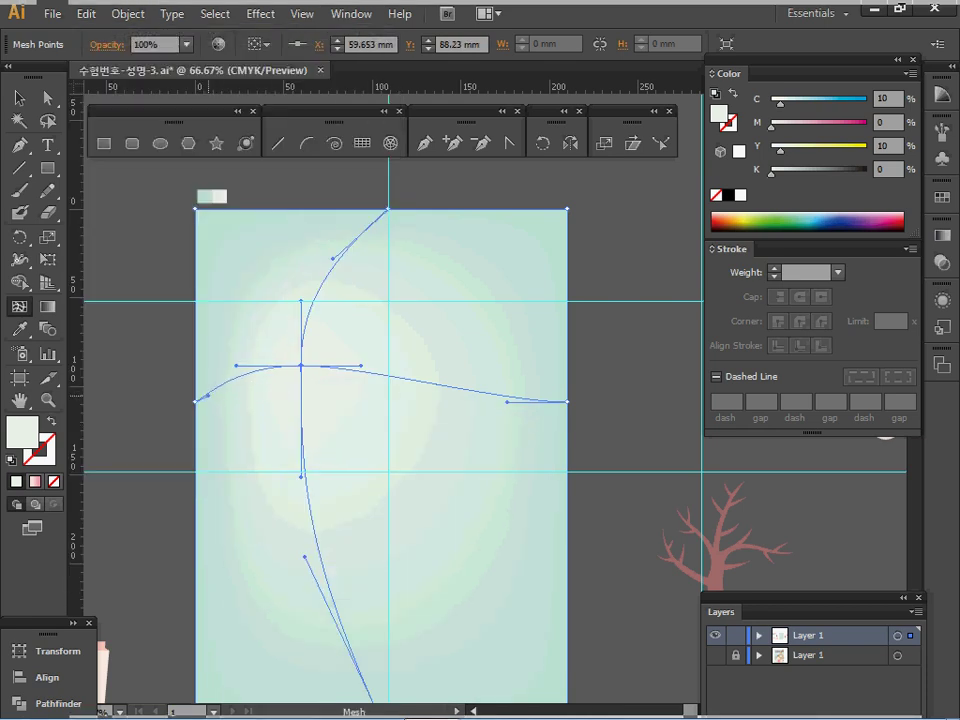
left_click(167, 384, "ctrl")
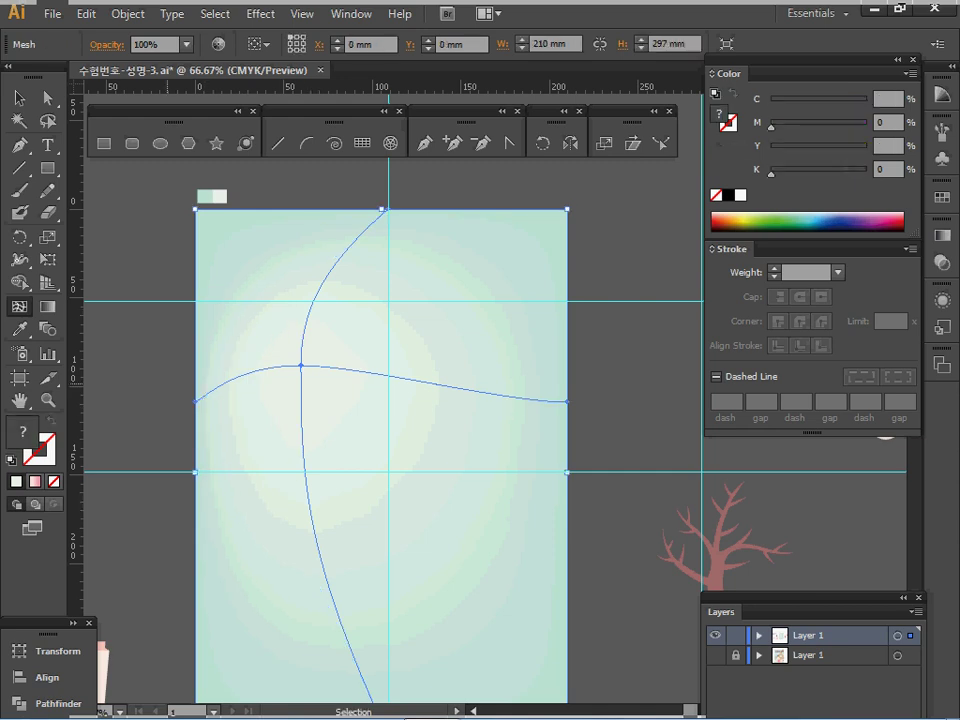
key("ctrl+shift+a")
Step: Delete the two color swatches above the artboard and save the document
left_click_drag(184, 180, 243, 201)
key("Delete")
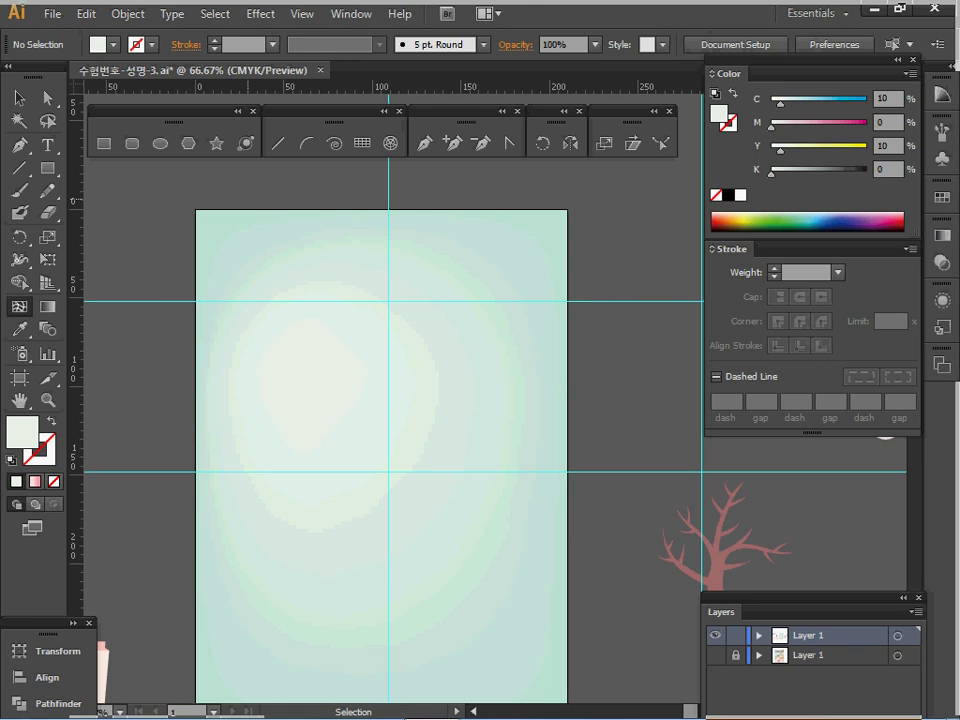
key("ctrl+s")
Step: Bring in the two wavy lines across the artboard and select each one to check its stroke settings
left_click_drag(247, 349, 247, 302)
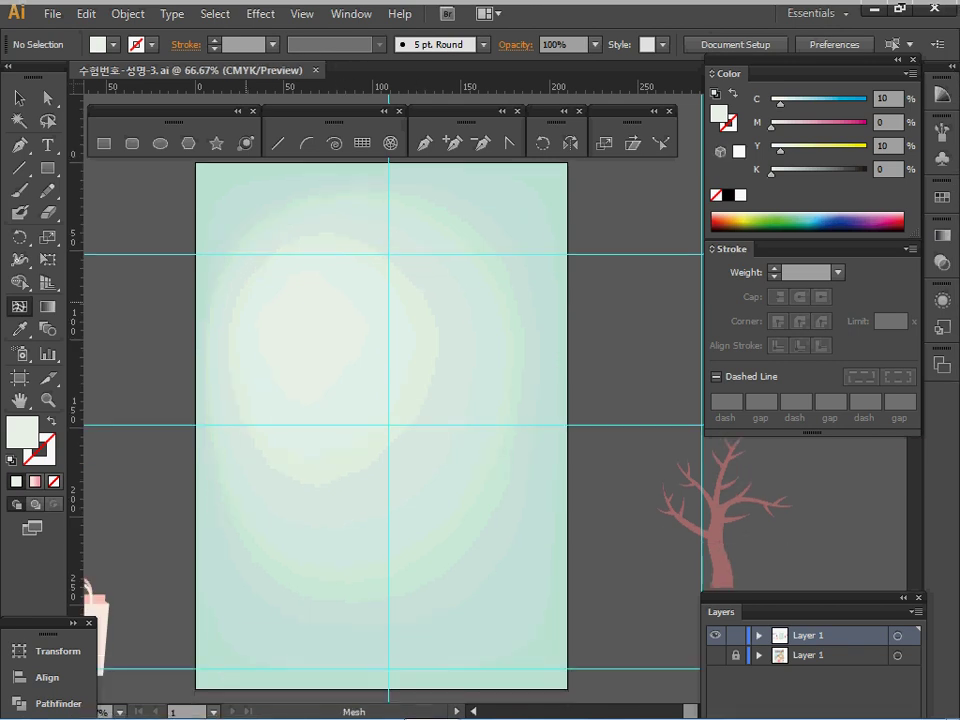
key("v")
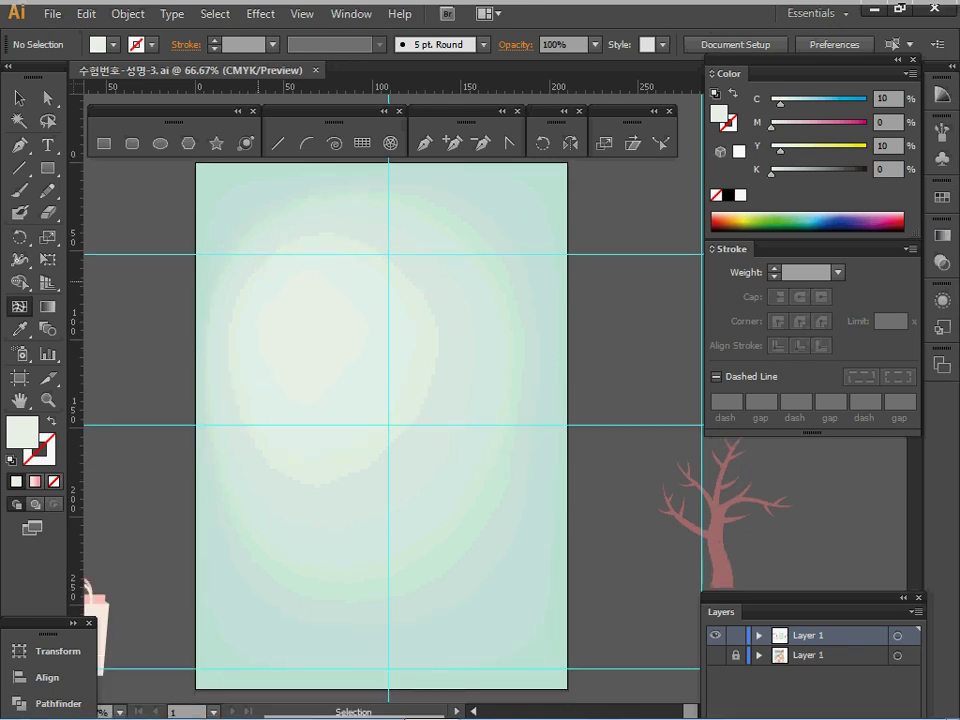
key("ctrl+v")
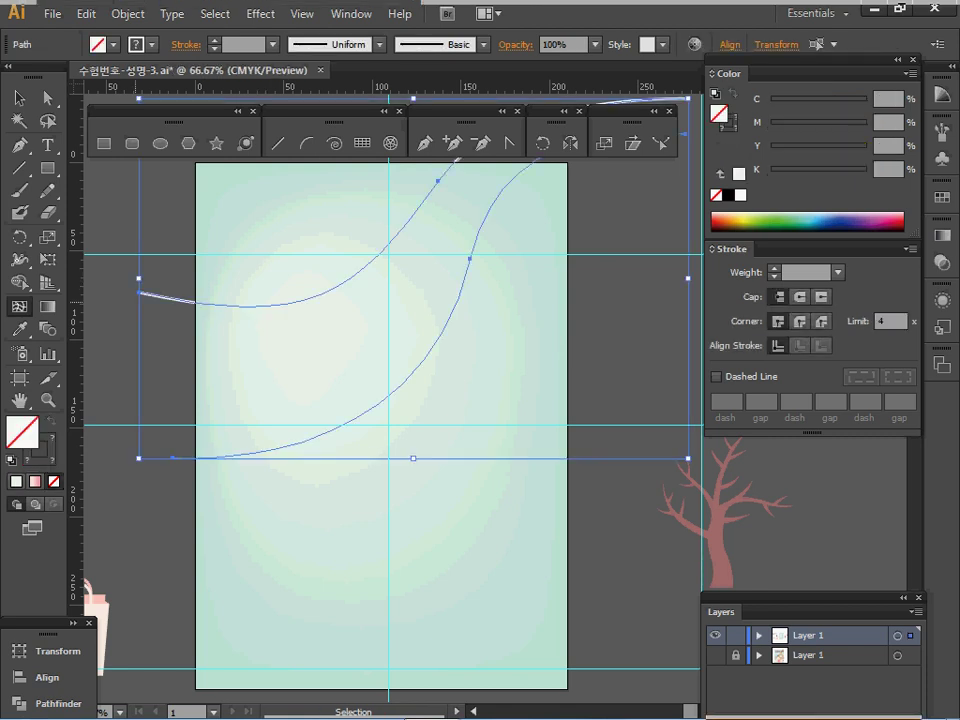
left_click(160, 264)
left_click(162, 297)
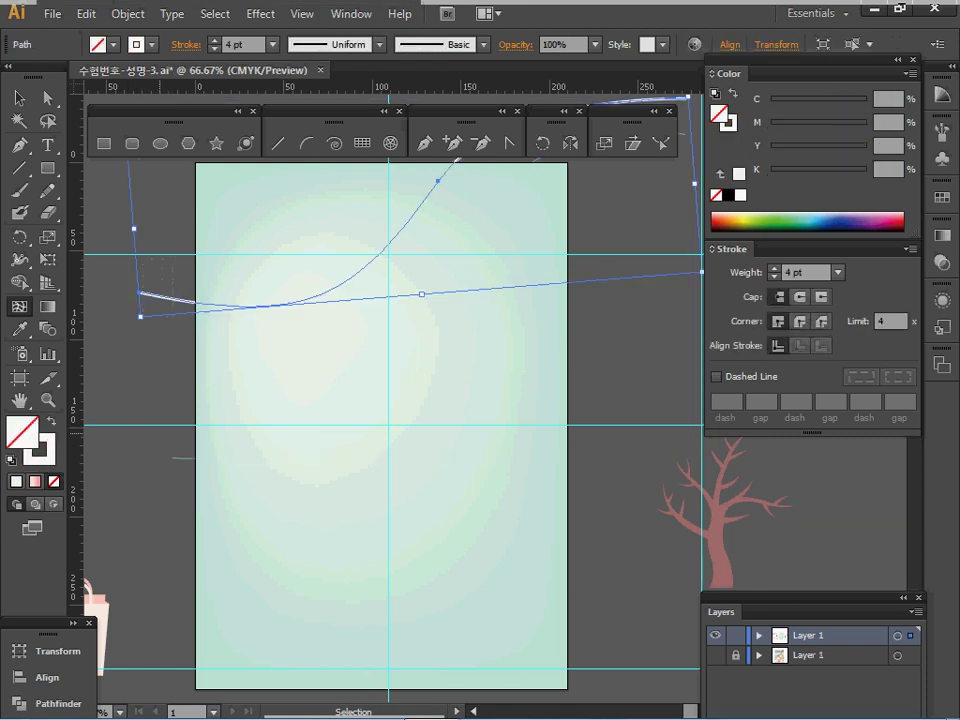
key("space")
key("v")
left_click_drag(150, 416, 194, 471)
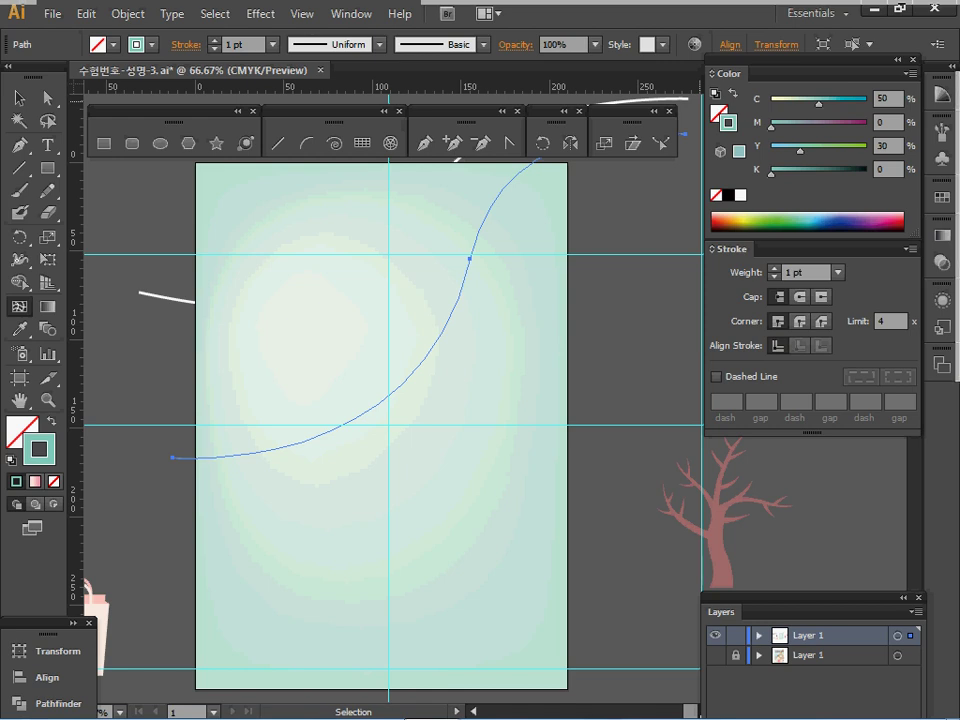
key("v")
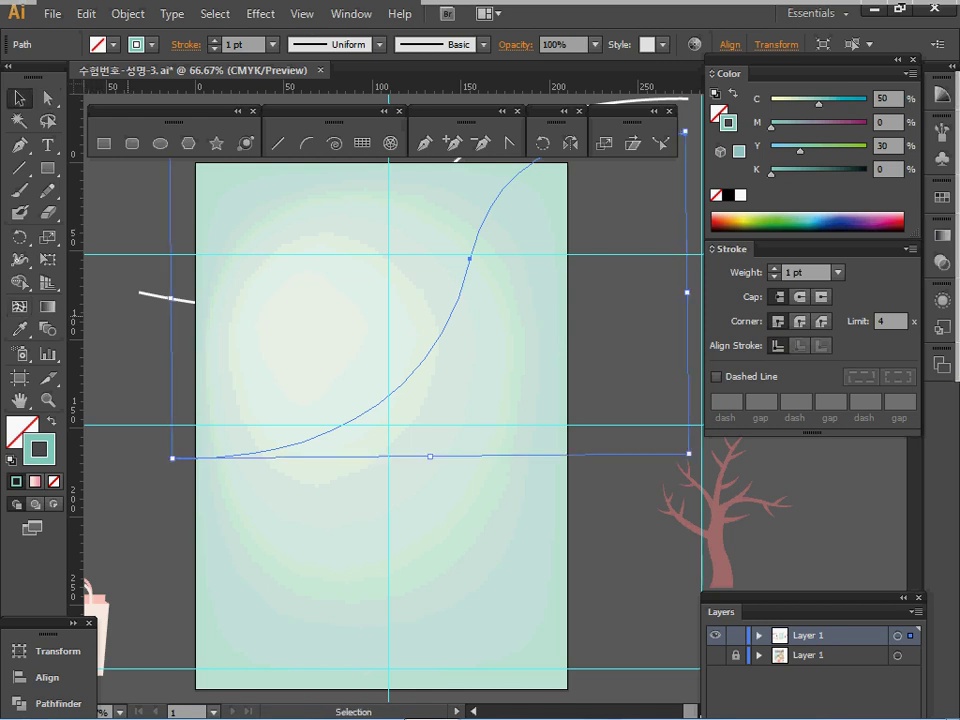
Step: Blend the two wavy lines together and bring the blend in front of the mesh background
key("ctrl+a")
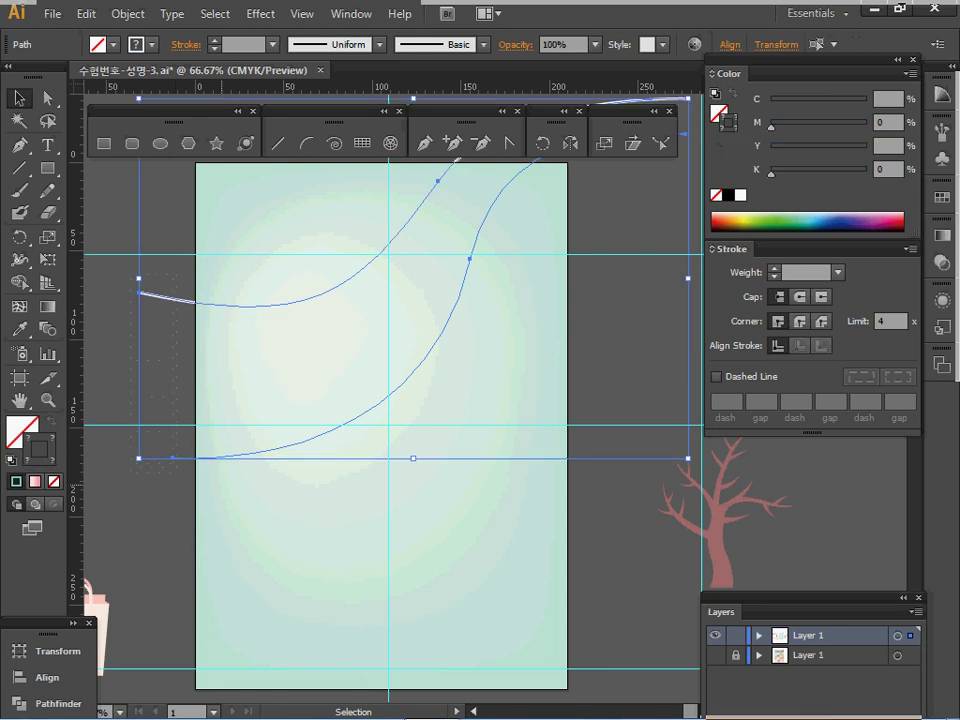
left_click_drag(400, 340, 408, 400)
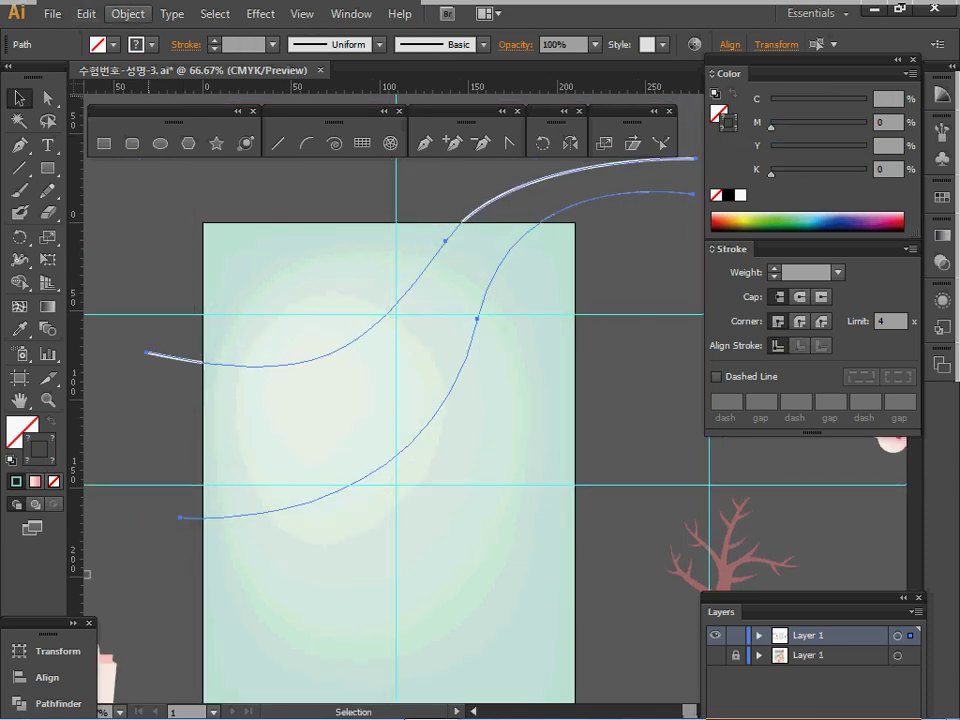
left_click(128, 14)
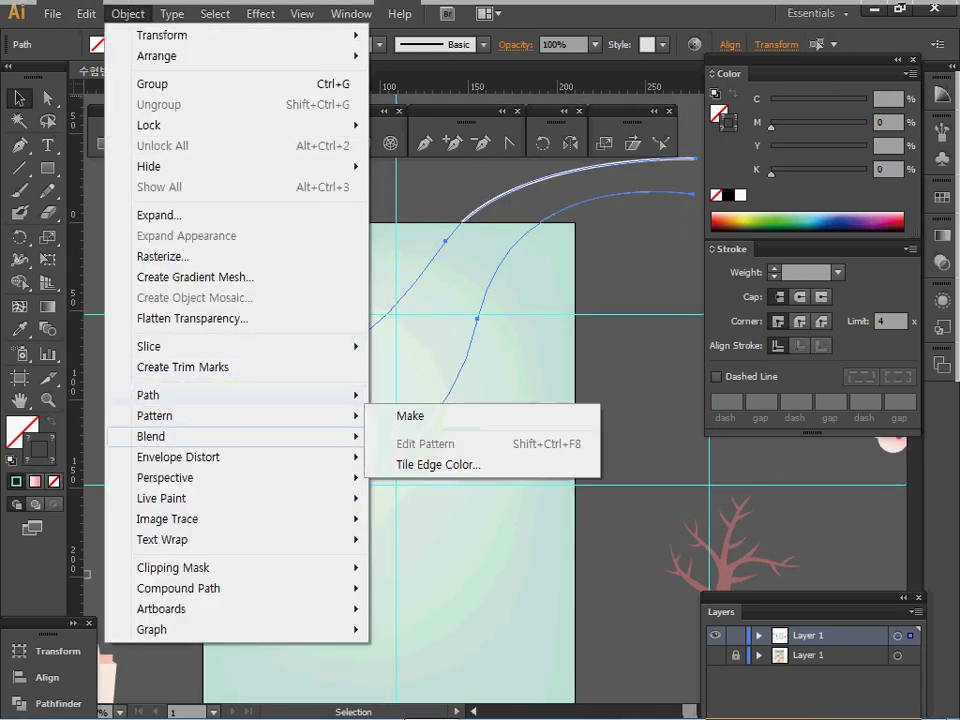
mouse_move(240, 436)
left_click(410, 436)
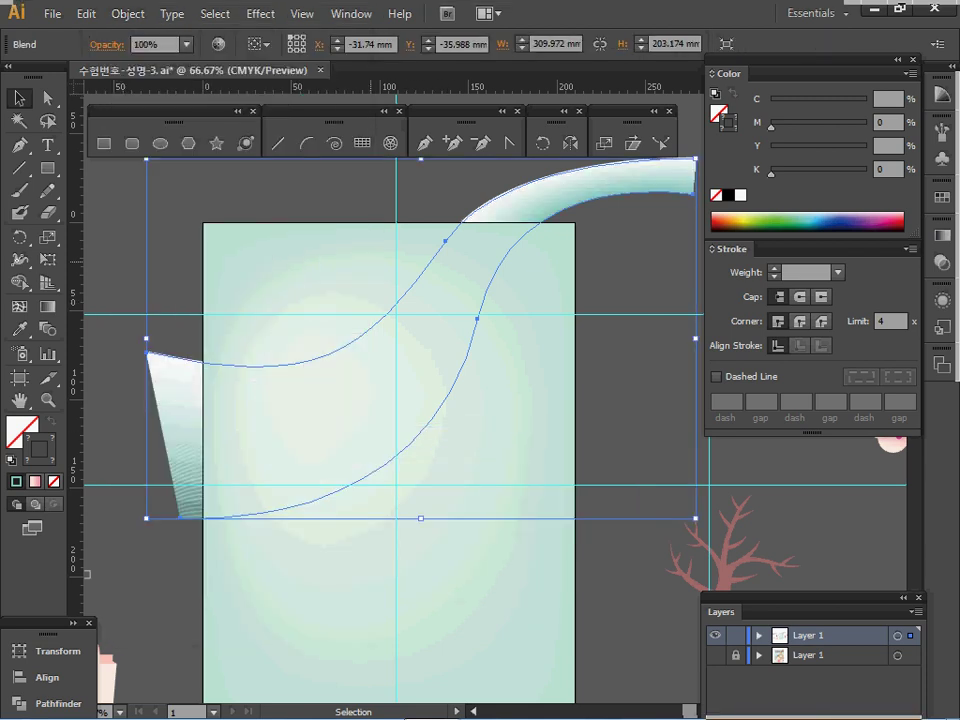
key("ctrl+shift+]")
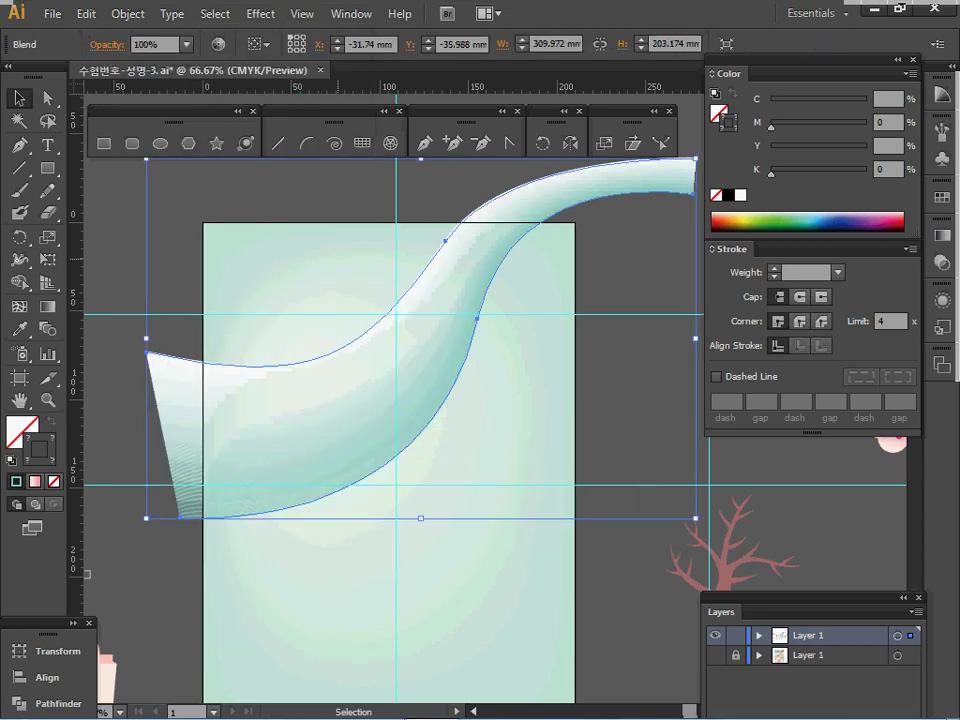
Step: Set the wave blend's spacing to Specified Steps with 10 steps, with the preview on
double_click(47, 328)
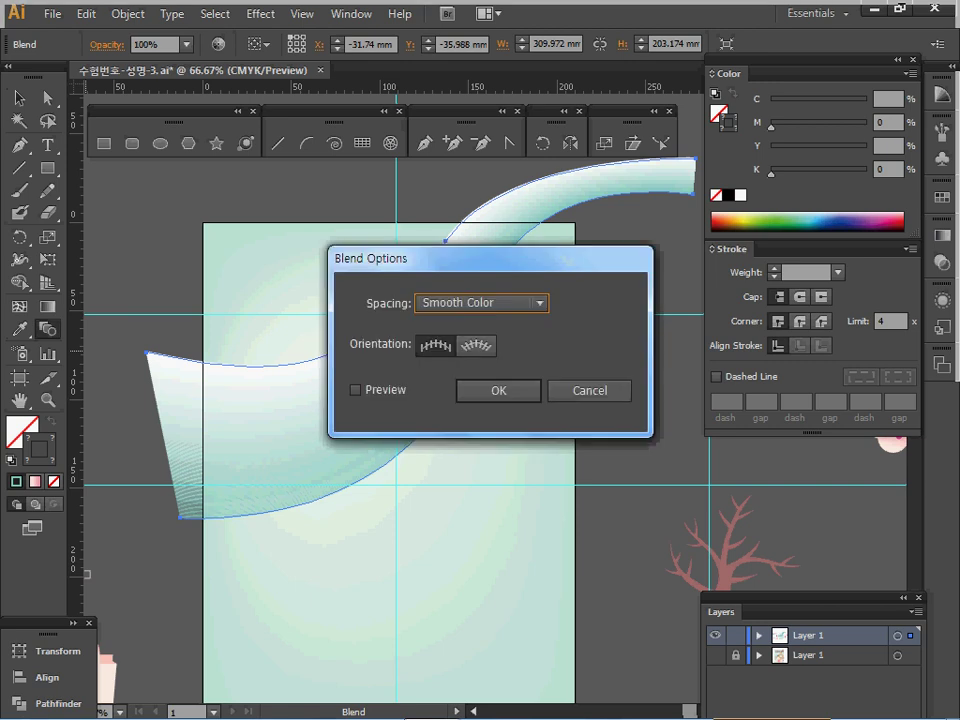
left_click(356, 390)
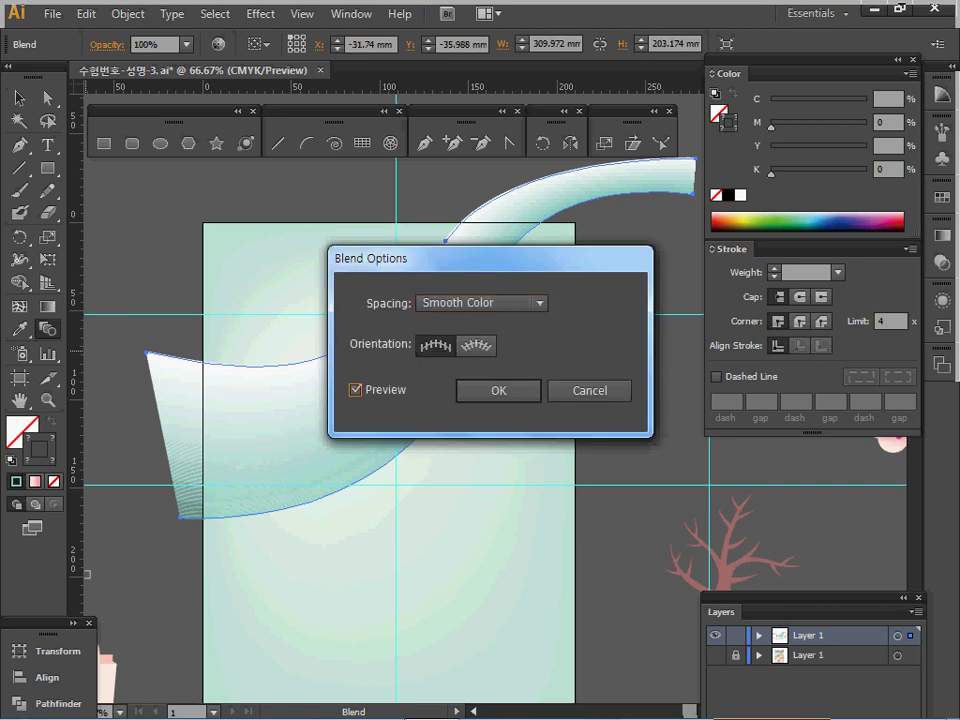
left_click(482, 303)
left_click(476, 343)
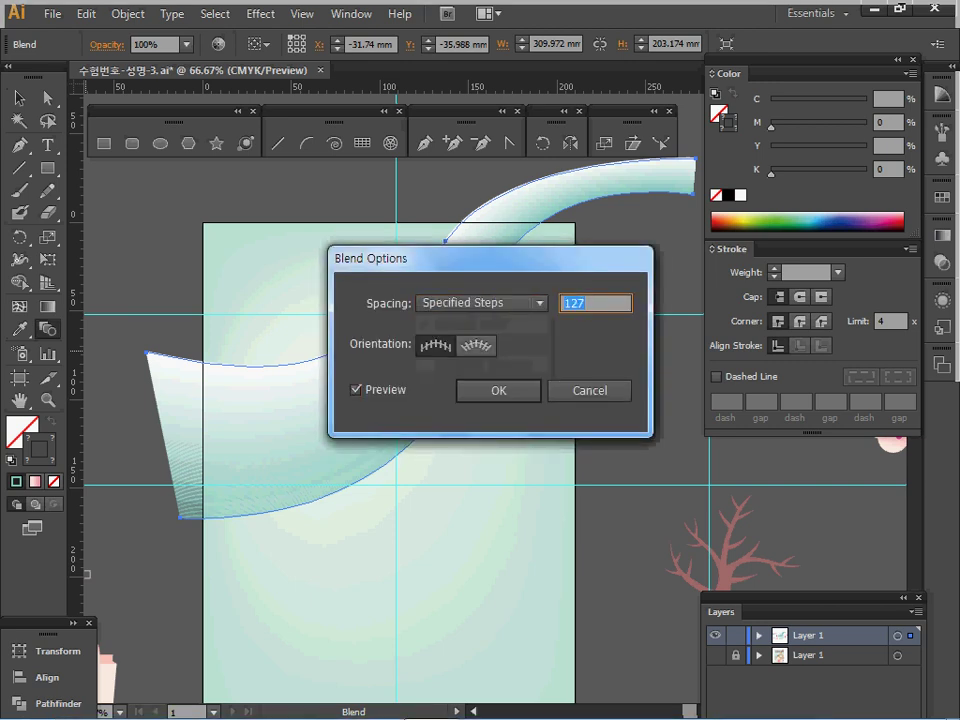
type("10")
key("Return")
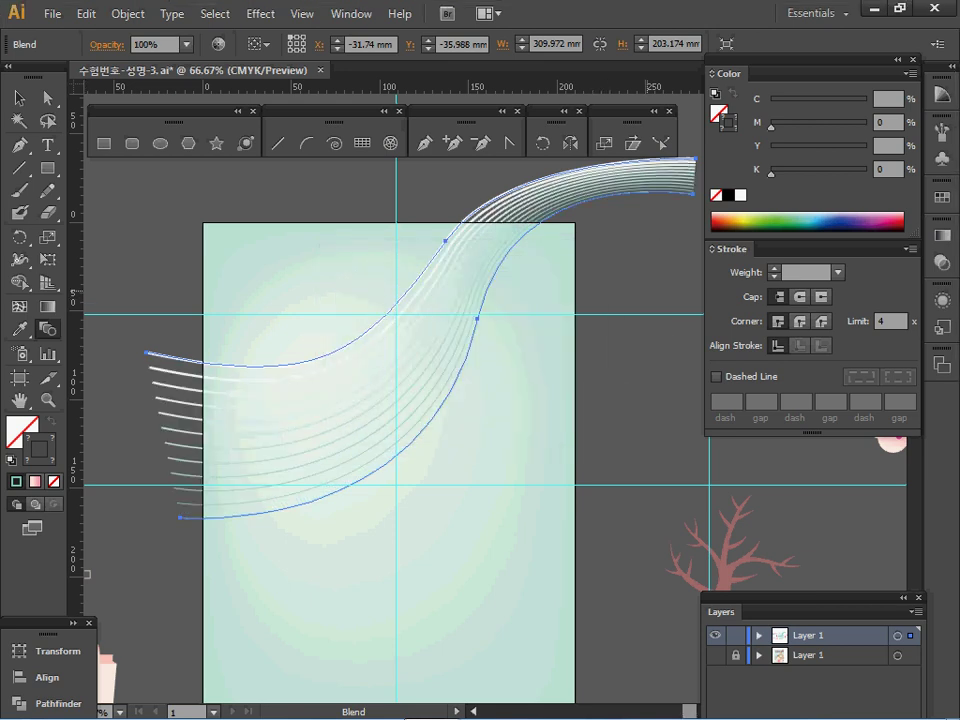
Step: Draw a practice S-shaped trunk line beside the tree with the Pen tool, using a 1 pt black stroke and no fill
key("ctrl+space")
left_click(686, 508, "ctrl")
left_click(530, 487, "ctrl")
left_click_drag(583, 462, 387, 451)
mouse_move(371, 397)
left_mouse_down()
mouse_move(369, 419)
mouse_move(363, 404)
left_mouse_up()
left_click(169, 238, "ctrl")
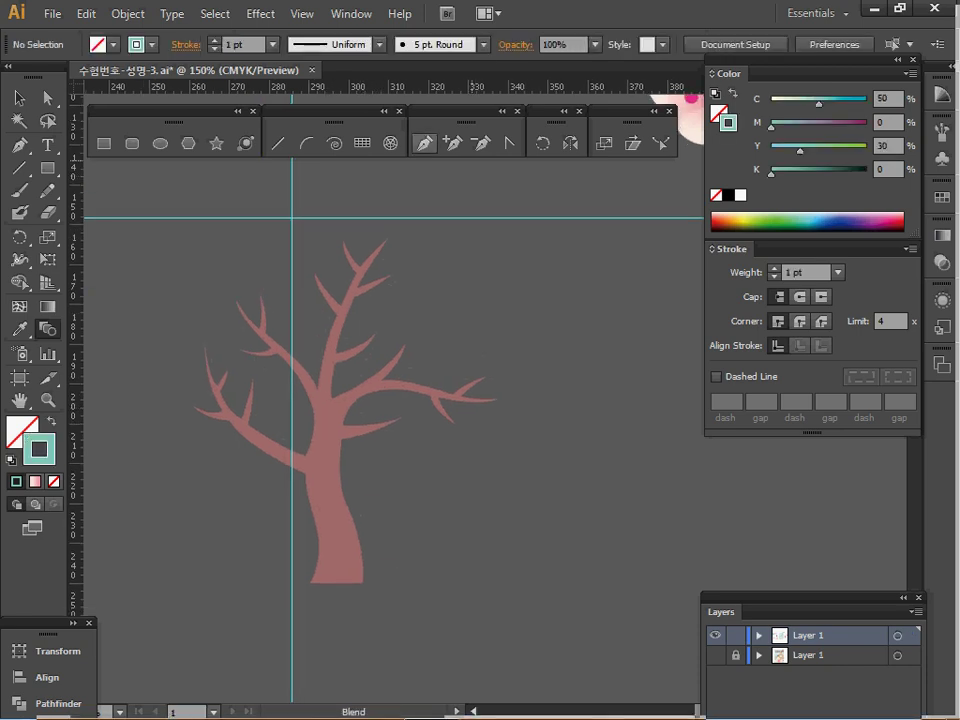
left_click(424, 143)
key("d")
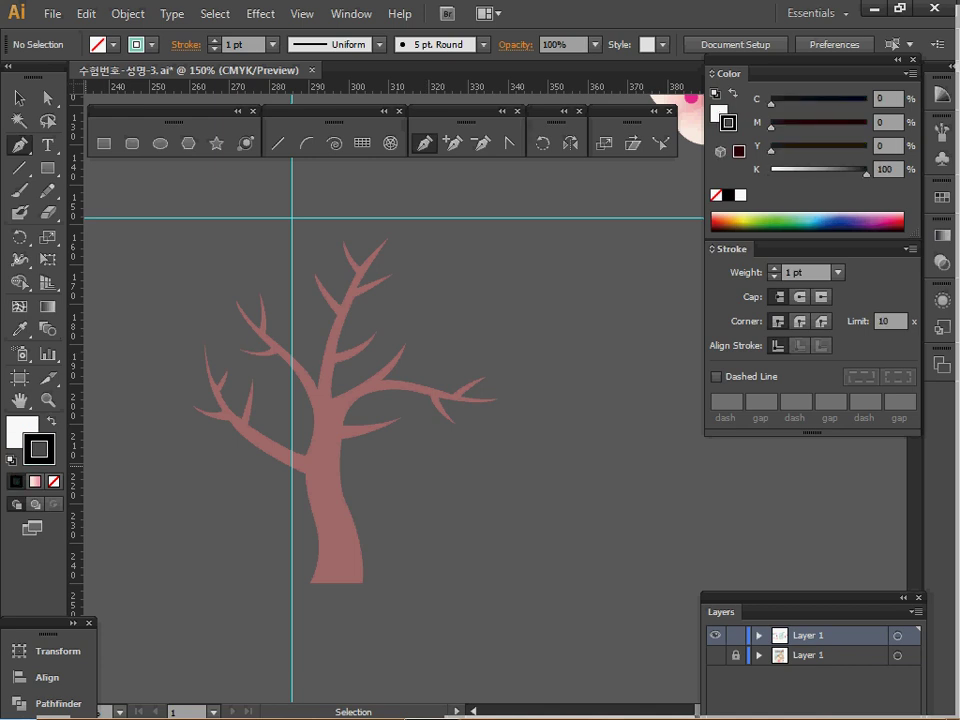
mouse_move(337, 501)
left_mouse_down()
mouse_move(323, 499)
mouse_move(281, 441)
left_mouse_up()
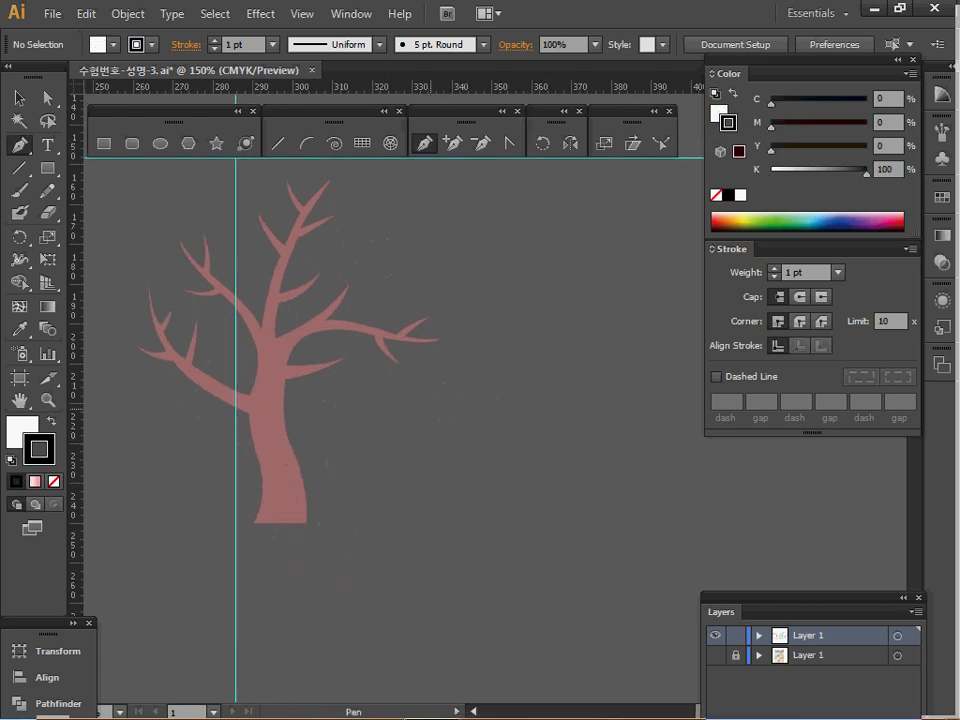
left_click(507, 528)
left_click_drag(500, 458, 482, 435)
left_click_drag(492, 383, 504, 362)
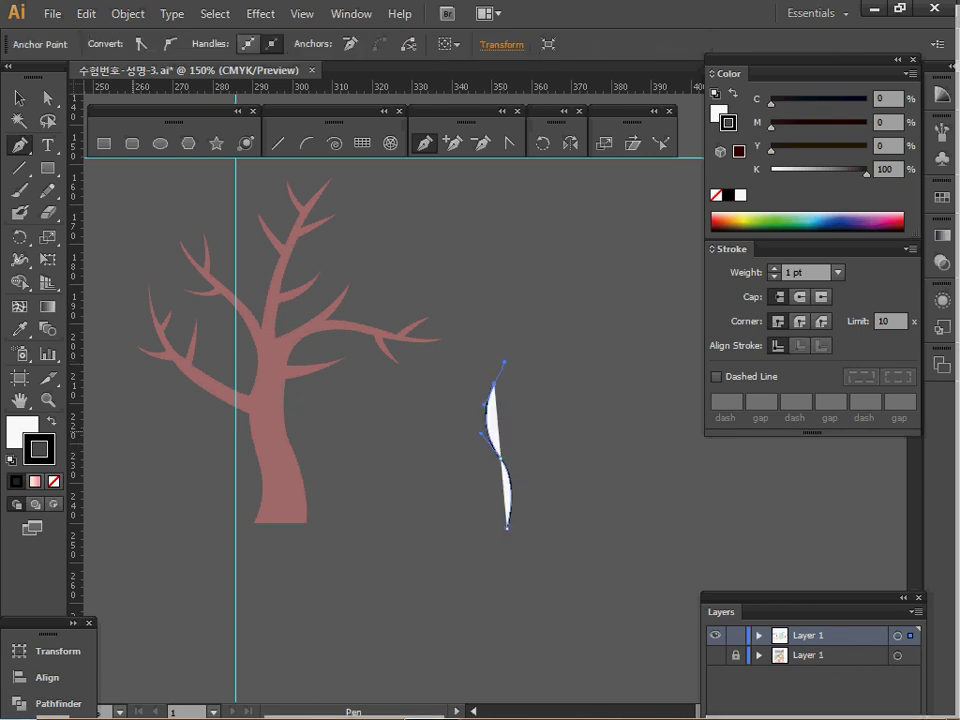
key("slash")
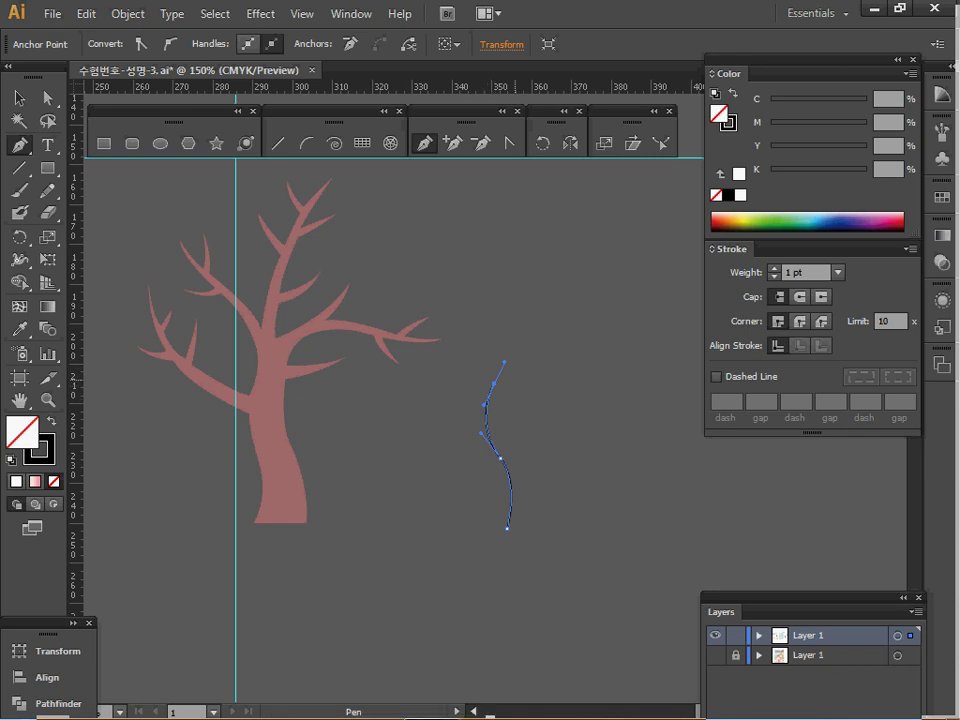
Step: Retract the handle on the practice line's upper anchor and extend the path up to the underside of a pointed branch
key("ctrl+space")
left_click(523, 408, "ctrl")
left_click_drag(500, 405, 567, 452)
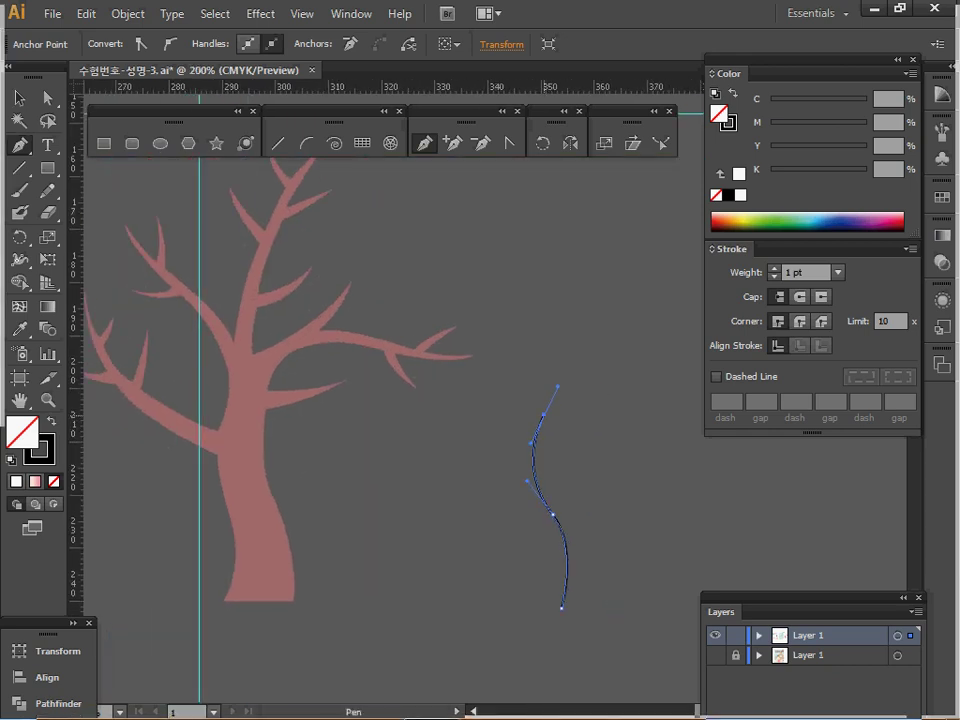
key("ctrl+z")
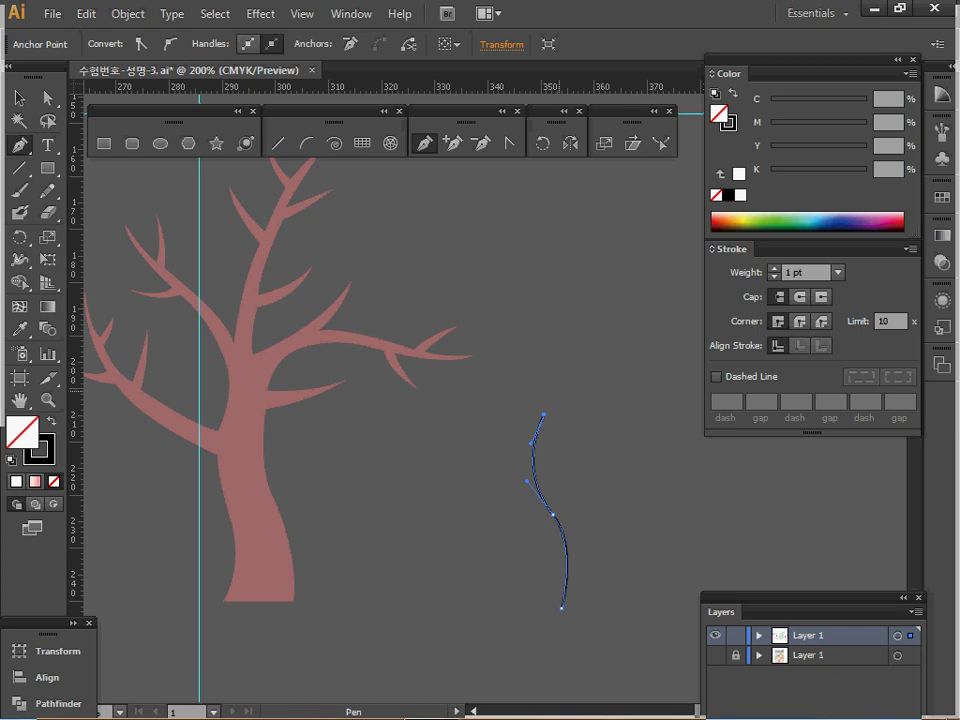
key("space")
mouse_move(426, 312)
left_mouse_down()
mouse_move(486, 339)
mouse_move(440, 296)
left_mouse_up()
left_click(478, 344)
left_click(478, 344)
left_click_drag(435, 348, 407, 343)
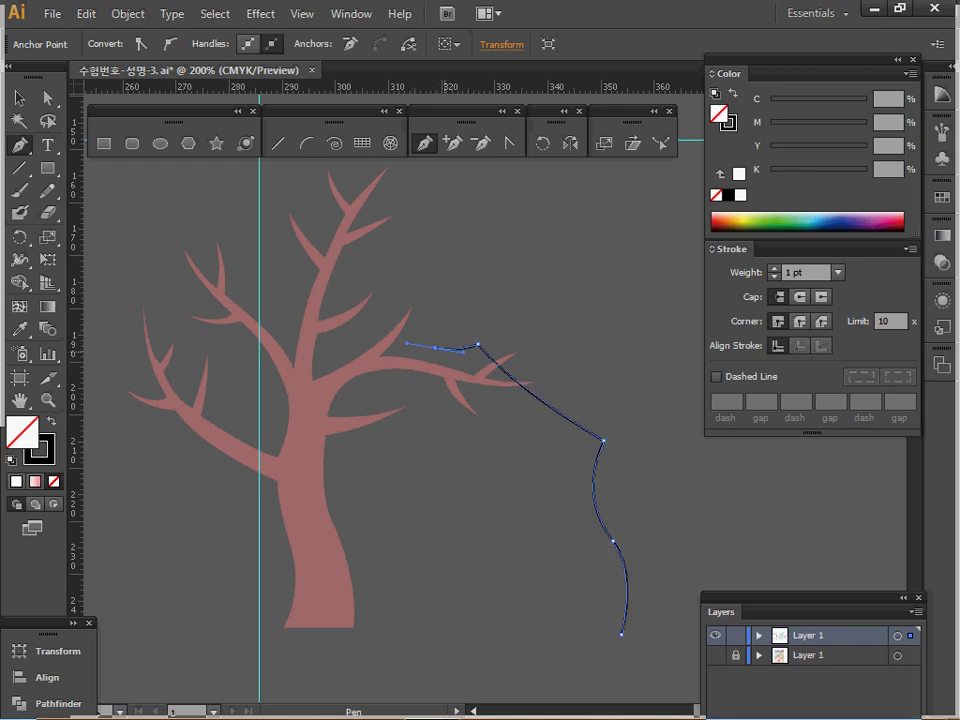
Step: Add curved, pointed twigs to the practice branch with corner anchors at the tips, and delete the whole practice path
left_click(435, 348)
left_click(466, 338)
left_click_drag(466, 338, 483, 325)
left_click(466, 338)
left_click(466, 338)
left_click_drag(442, 279, 435, 248)
left_click(442, 279)
left_click_drag(464, 317, 474, 330)
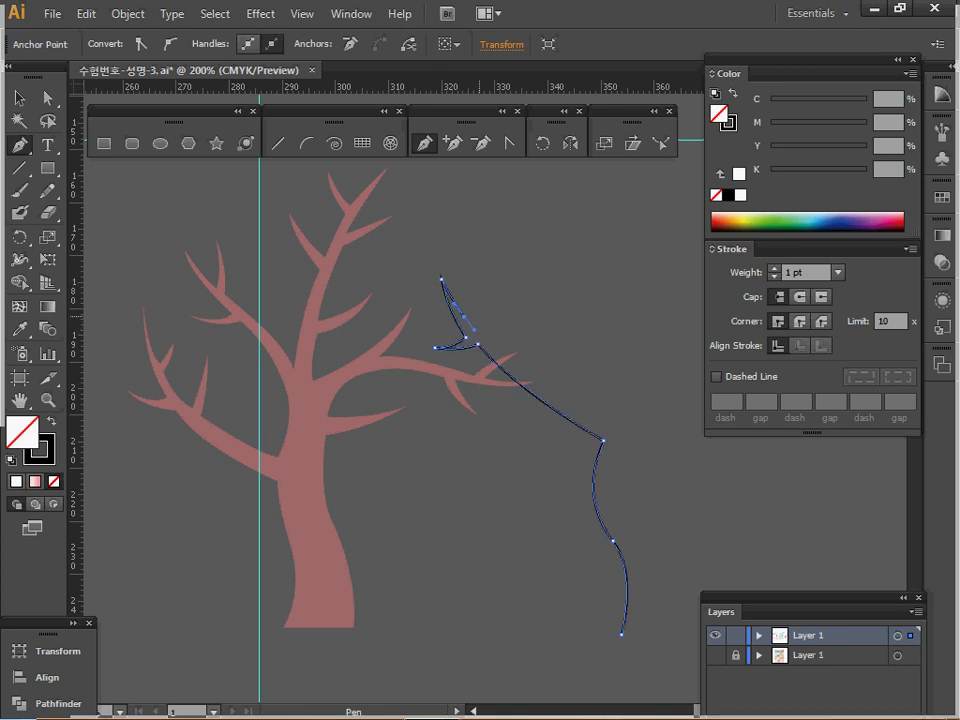
key("Delete")
key("Delete")
Step: Apply a Drop Shadow to the tree with Multiply mode, 75% opacity, 2 mm X and Y offsets and 1 mm blur
left_click(305, 468, "ctrl")
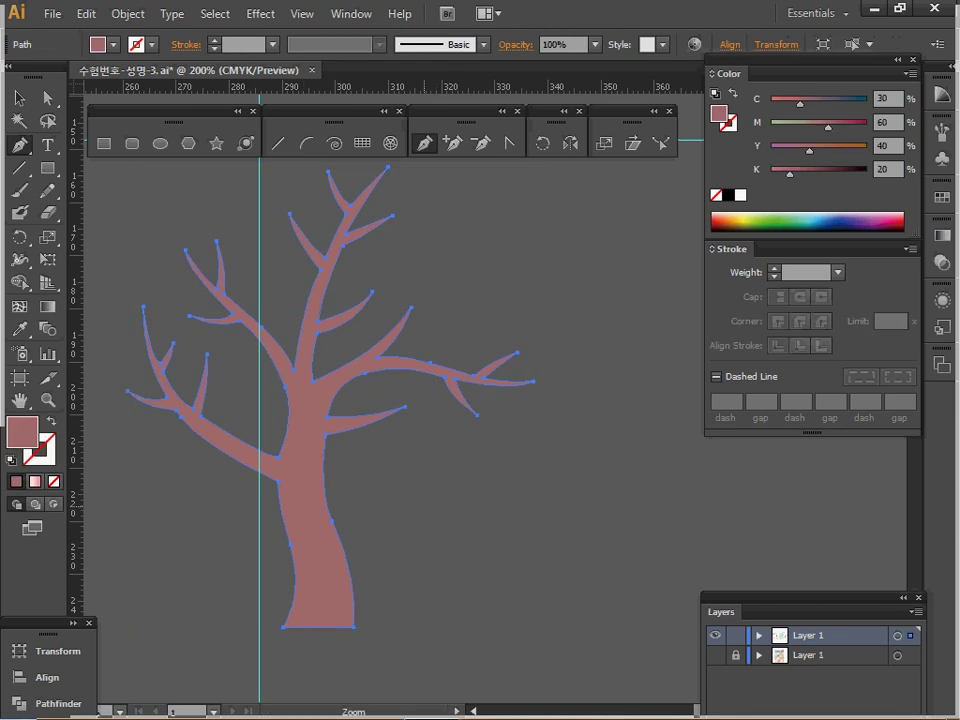
left_click(424, 507, "ctrl+alt")
left_click_drag(424, 507, 302, 596)
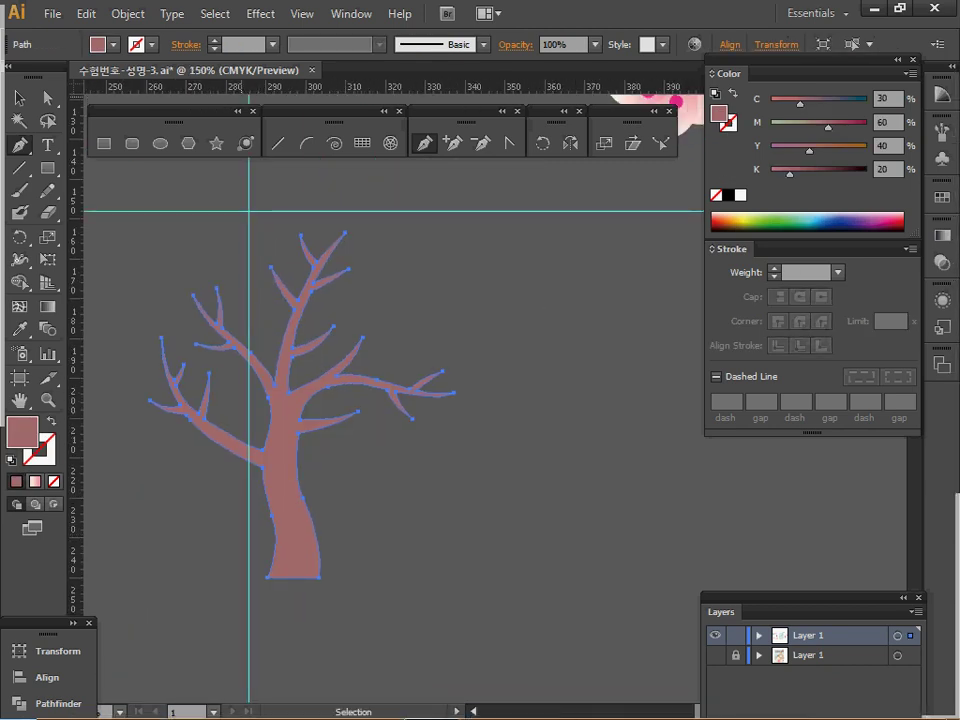
left_click(260, 14)
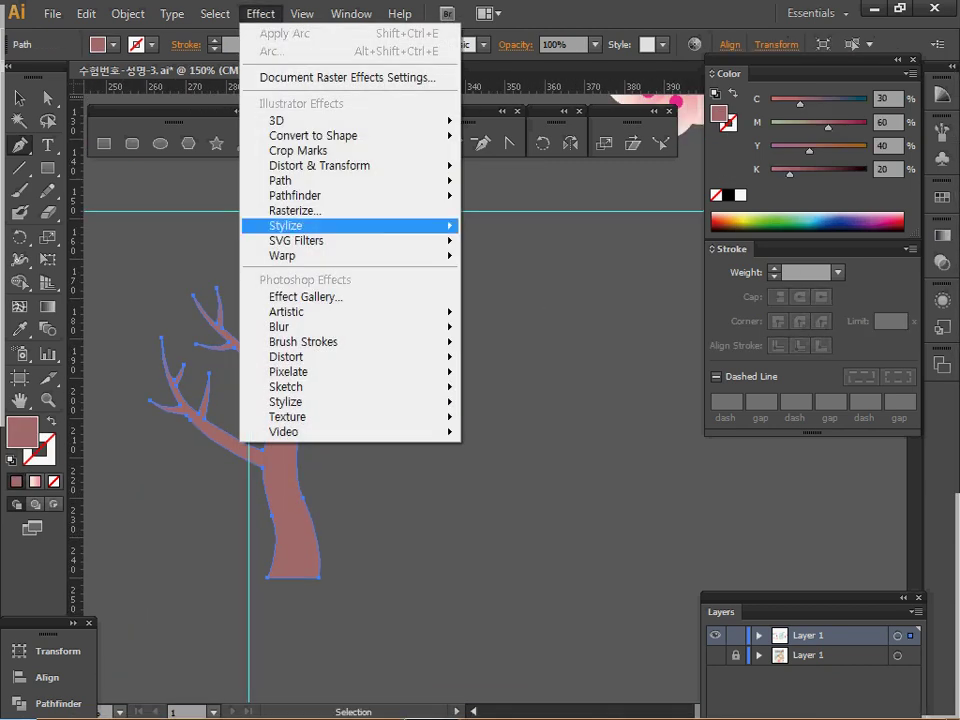
mouse_move(300, 225)
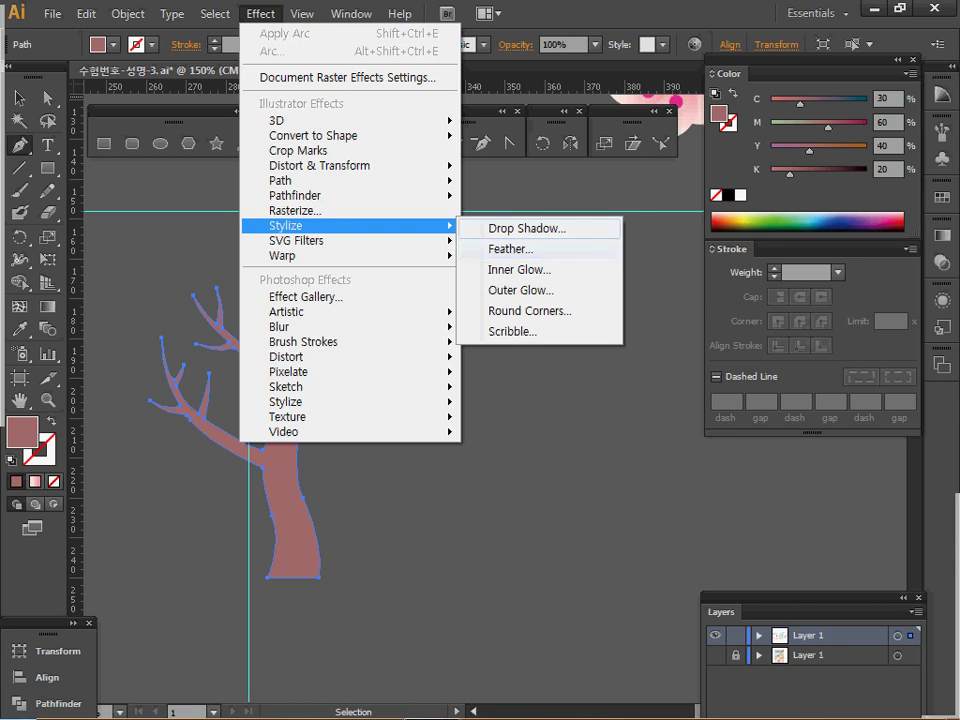
left_click(527, 228)
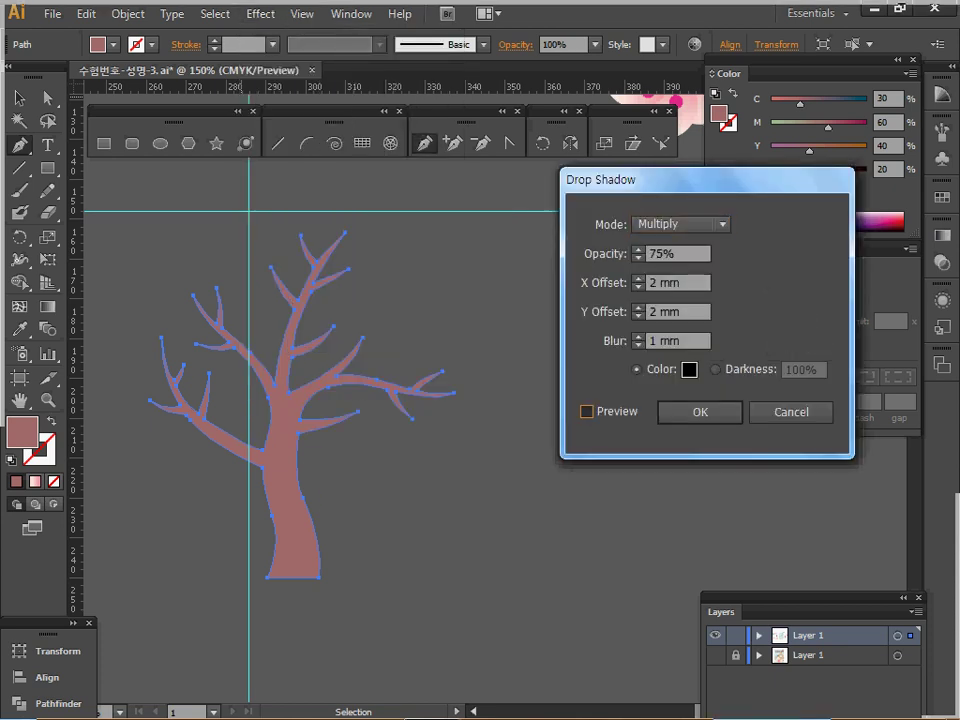
left_click(587, 412)
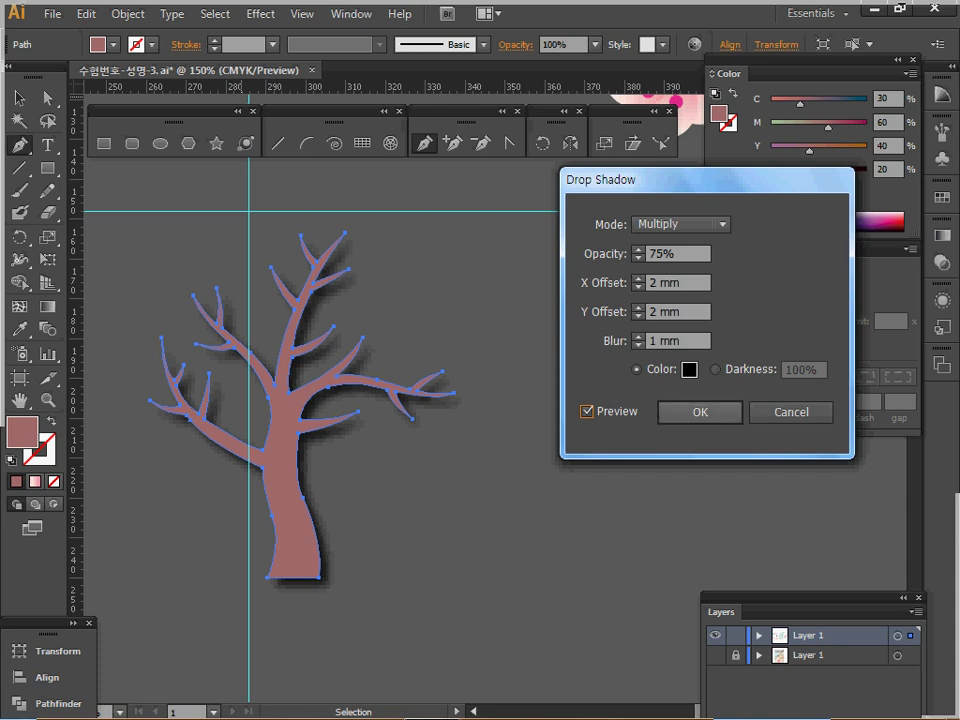
left_click(700, 412)
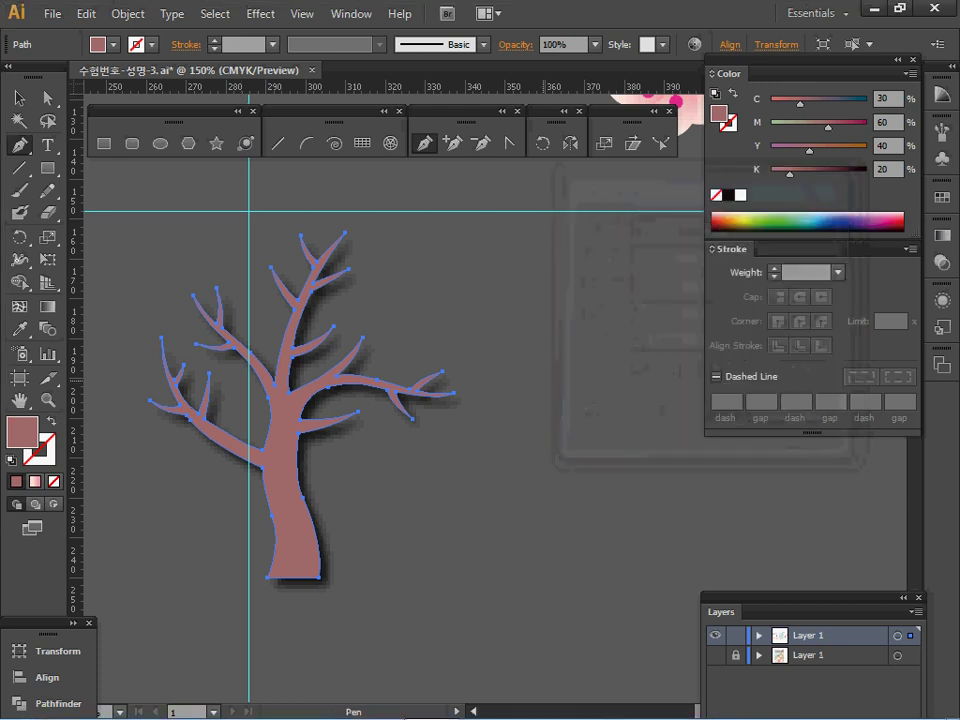
Step: Show the artwork in outline over the reference poster and move the tree onto the reference's tree on the artboard
left_click(382, 451, "ctrl+alt")
left_click(382, 451, "ctrl+alt")
left_click(382, 451, "ctrl+alt")
key("ctrl+minus")
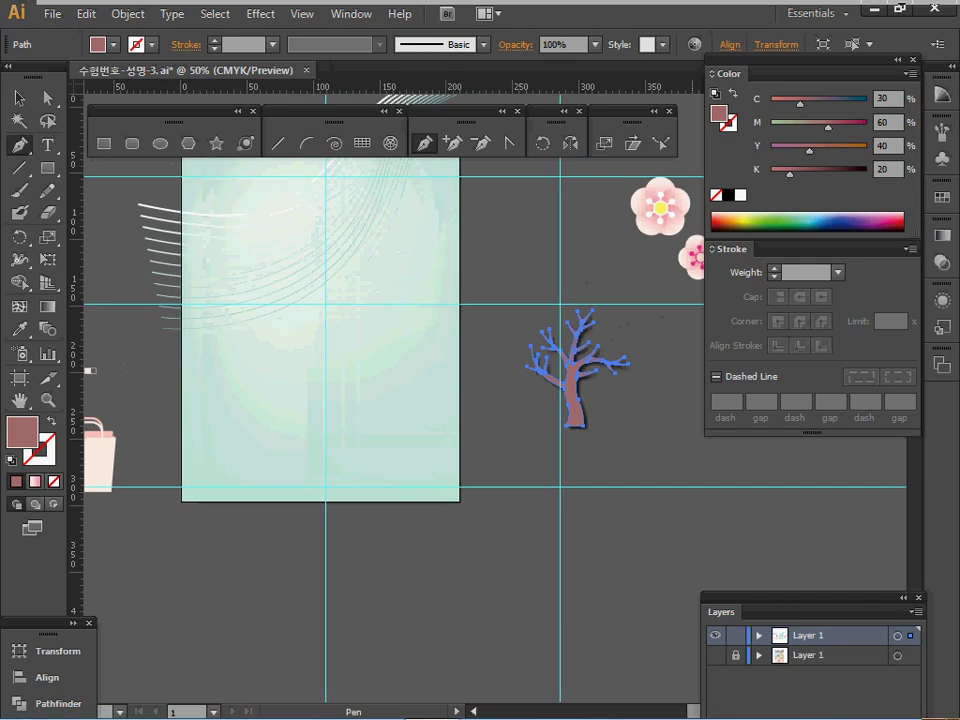
key("ctrl+y")
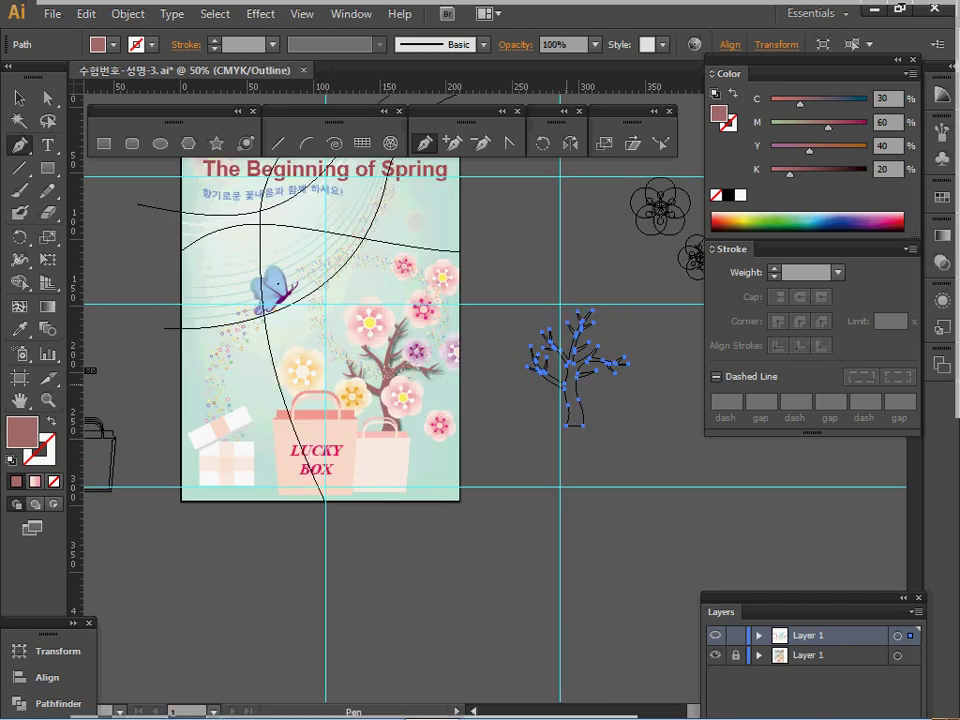
left_click(575, 372)
key("Return")
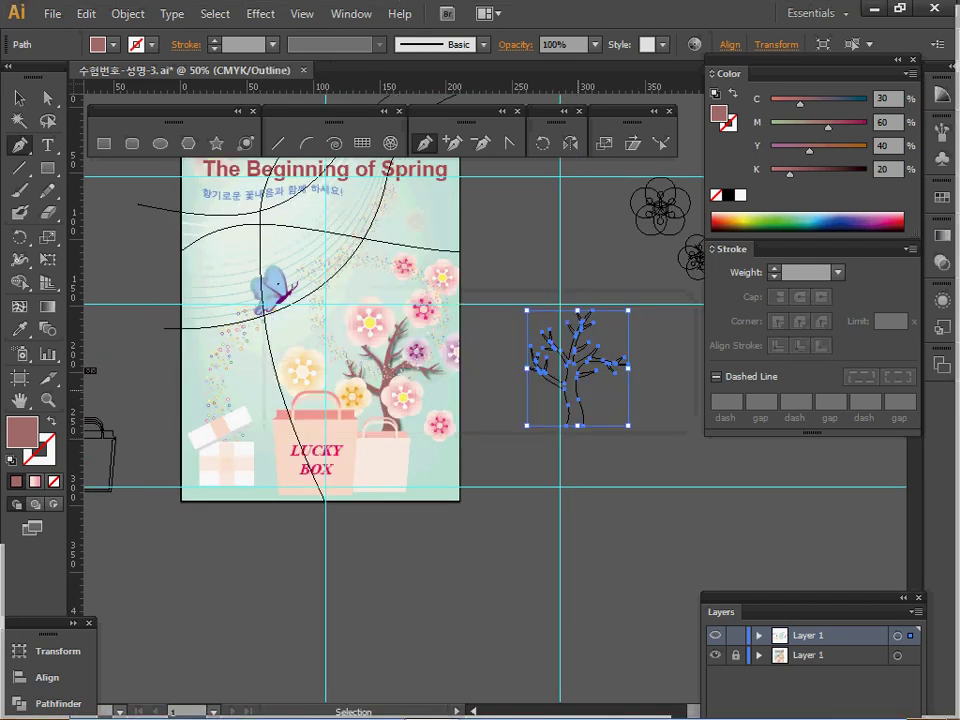
left_click_drag(575, 372, 396, 386)
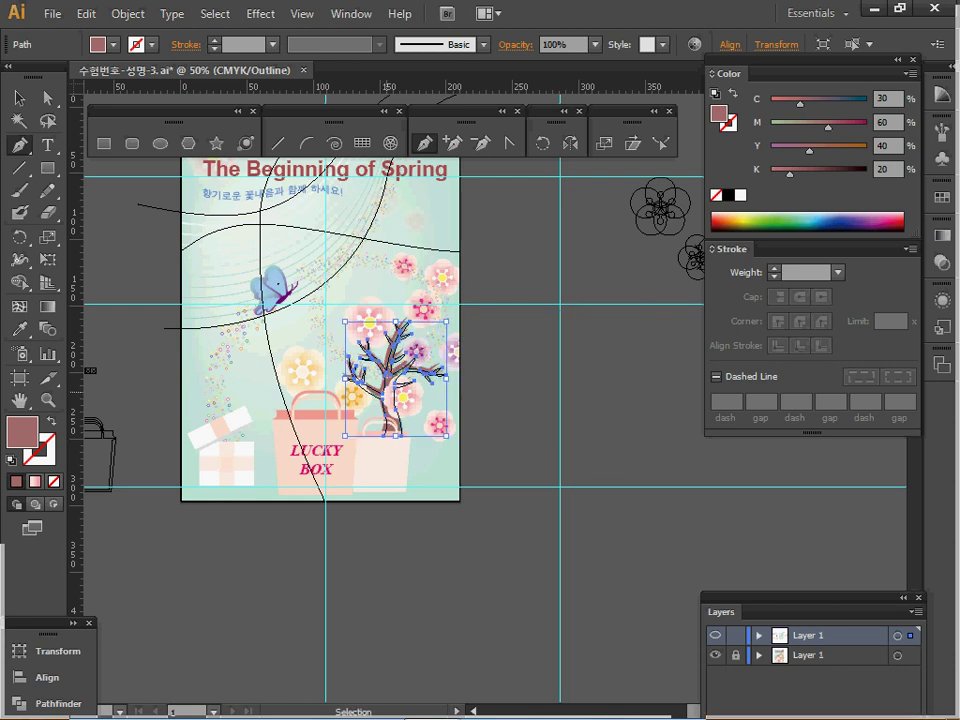
Step: Hide the reference layer, return the artwork layer to preview and save the document
left_click(715, 655)
left_click(715, 636, "ctrl")
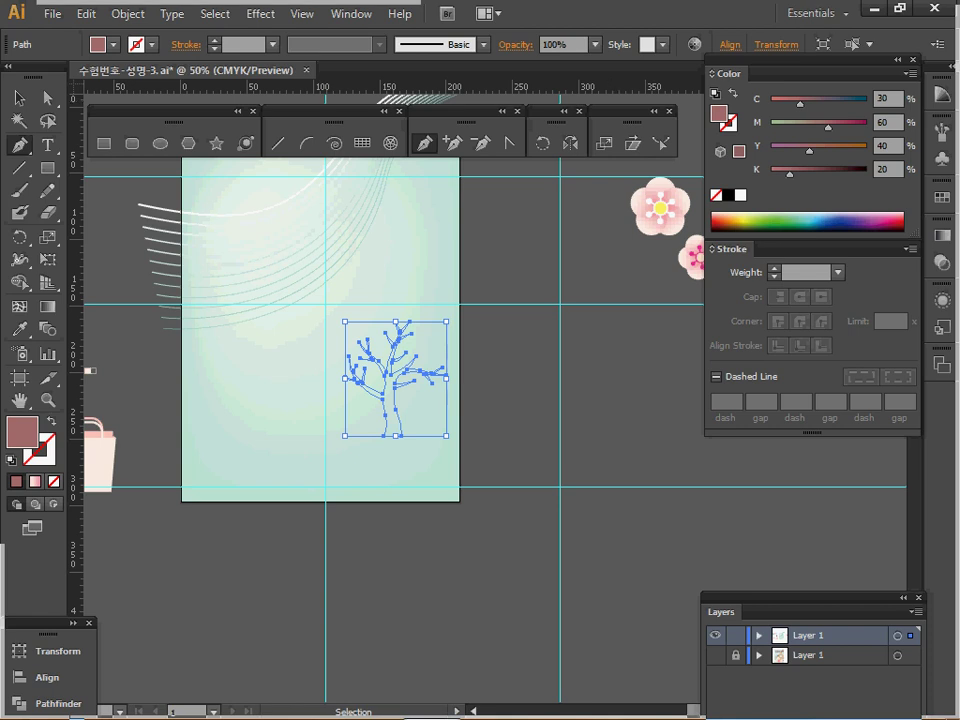
key("ctrl+s")
Step: Create a 23 mm by 23 mm circle near the two flowers with the default white fill and 1 pt black stroke
left_click(584, 311, "ctrl")
left_click(565, 341, "ctrl")
left_click_drag(546, 344, 475, 361)
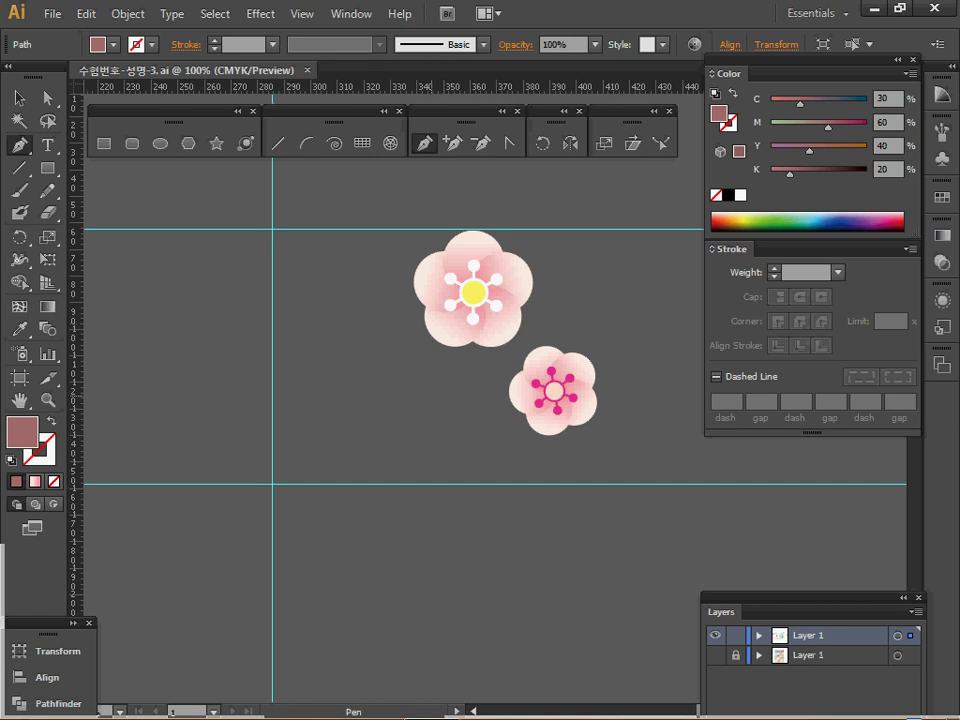
left_click(420, 370, "ctrl")
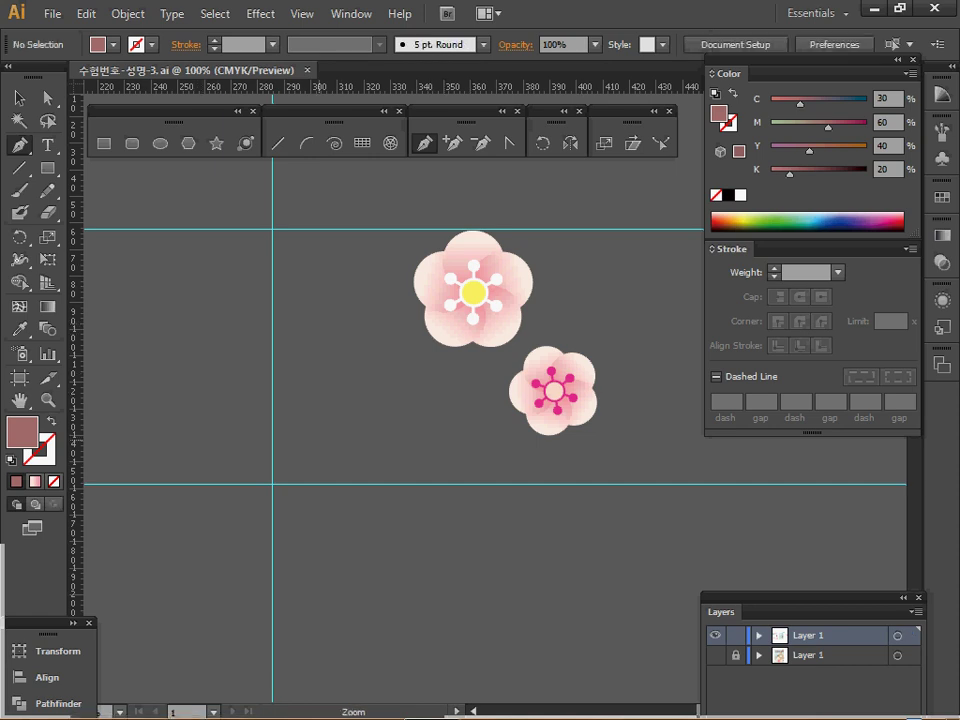
left_click(433, 356, "ctrl")
left_click_drag(257, 528, 221, 500)
left_click(160, 143)
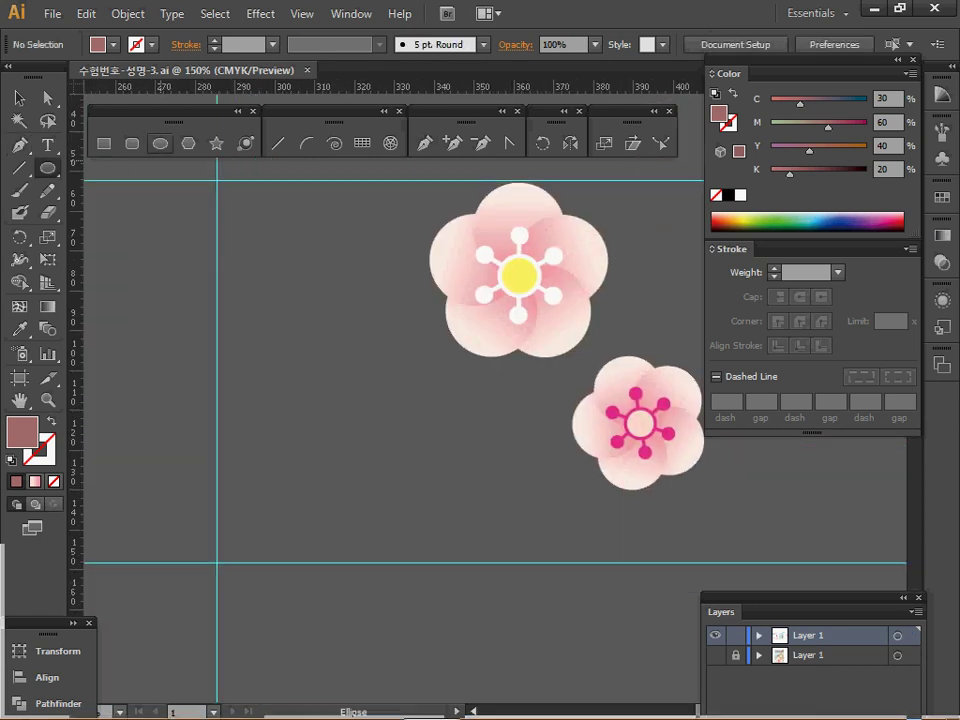
key("ctrl")
key("d")
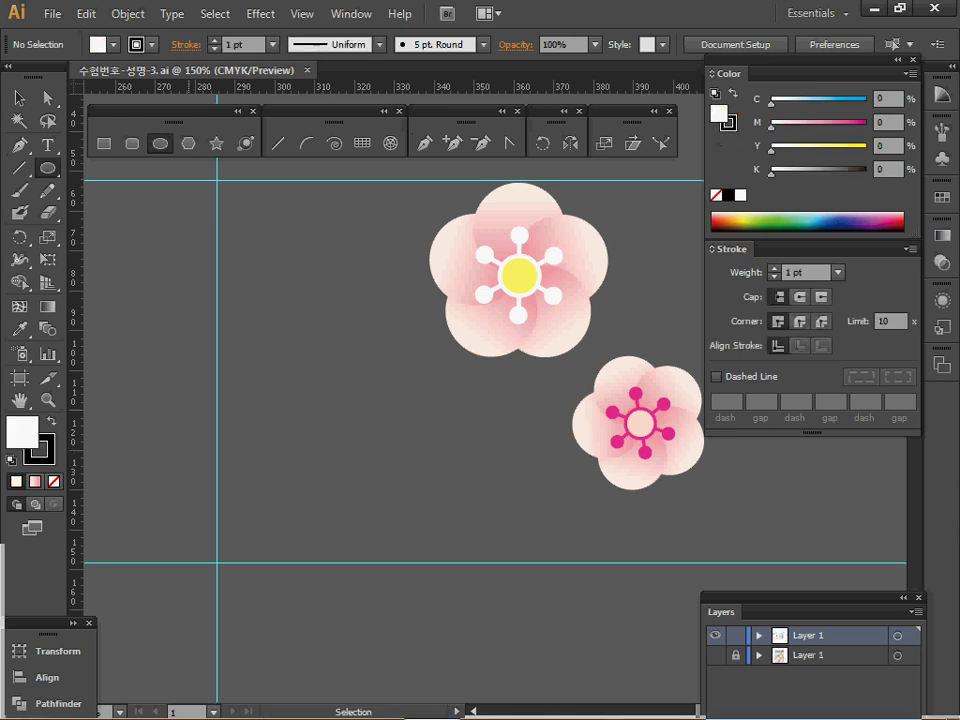
key("ctrl+s")
key("space")
left_click_drag(232, 444, 264, 376)
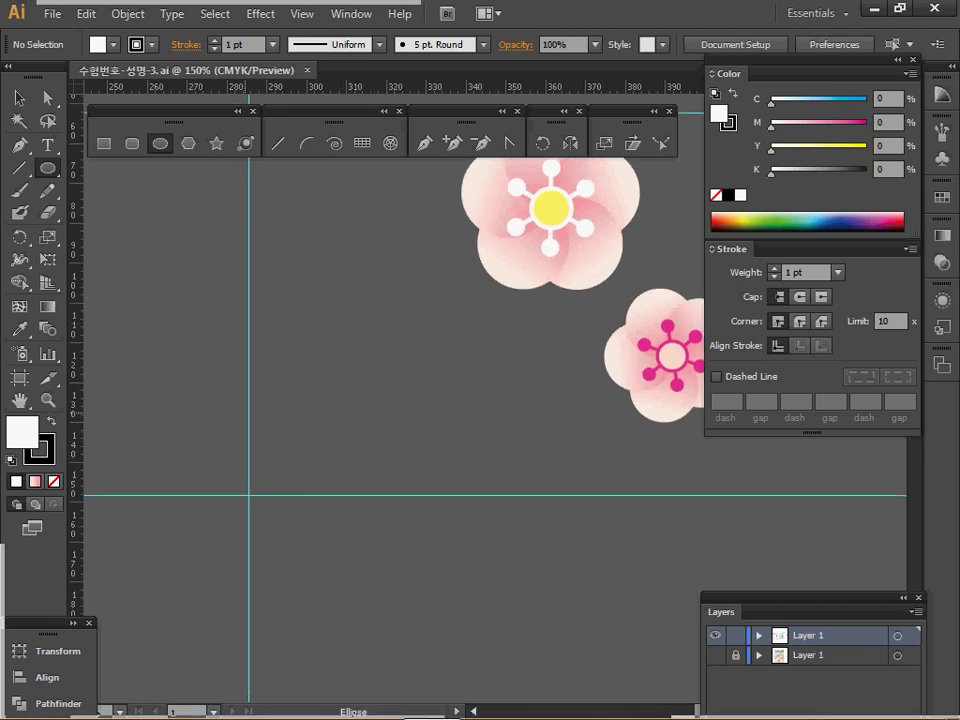
left_click(324, 484)
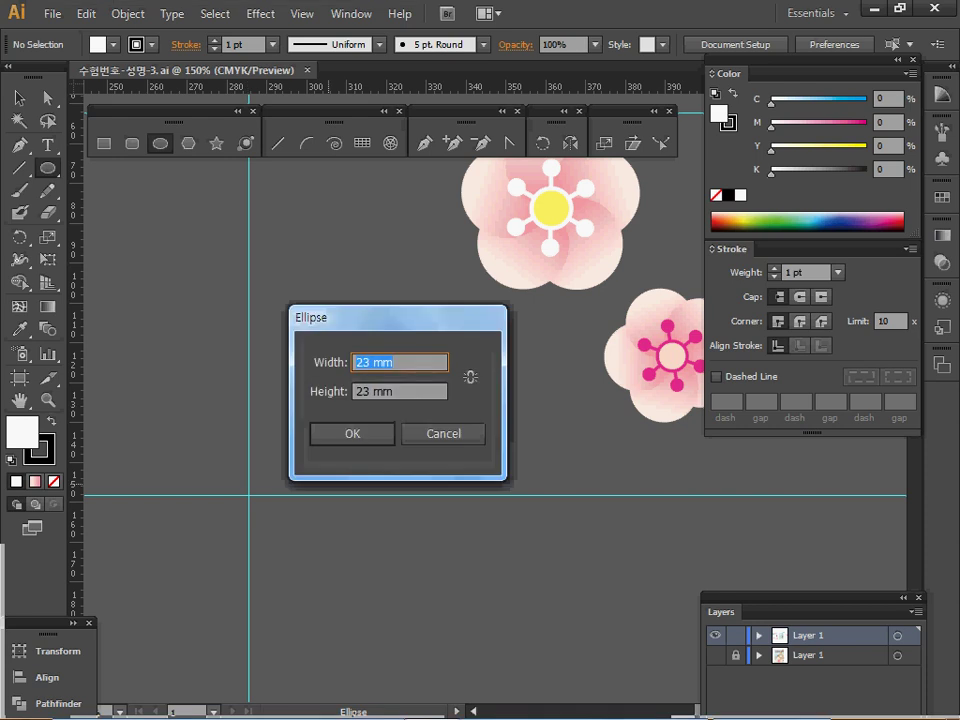
left_click(410, 362)
left_click(410, 391)
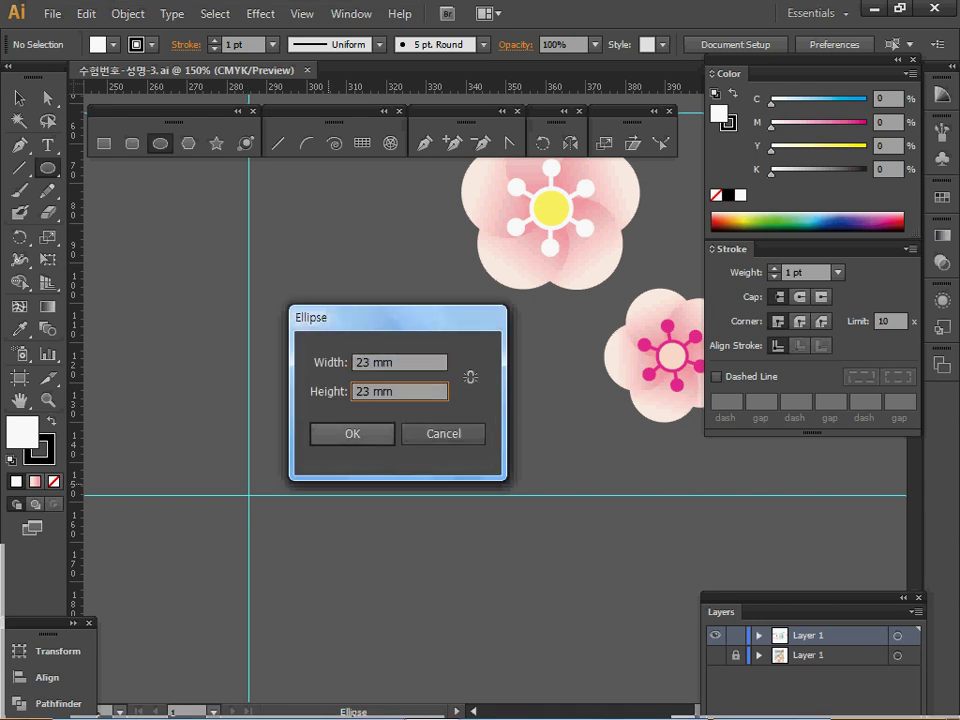
key("Return")
Step: Position the circle centred on the vertical guide, with its lower edge resting on the horizontal guide
left_click_drag(247, 405, 252, 447)
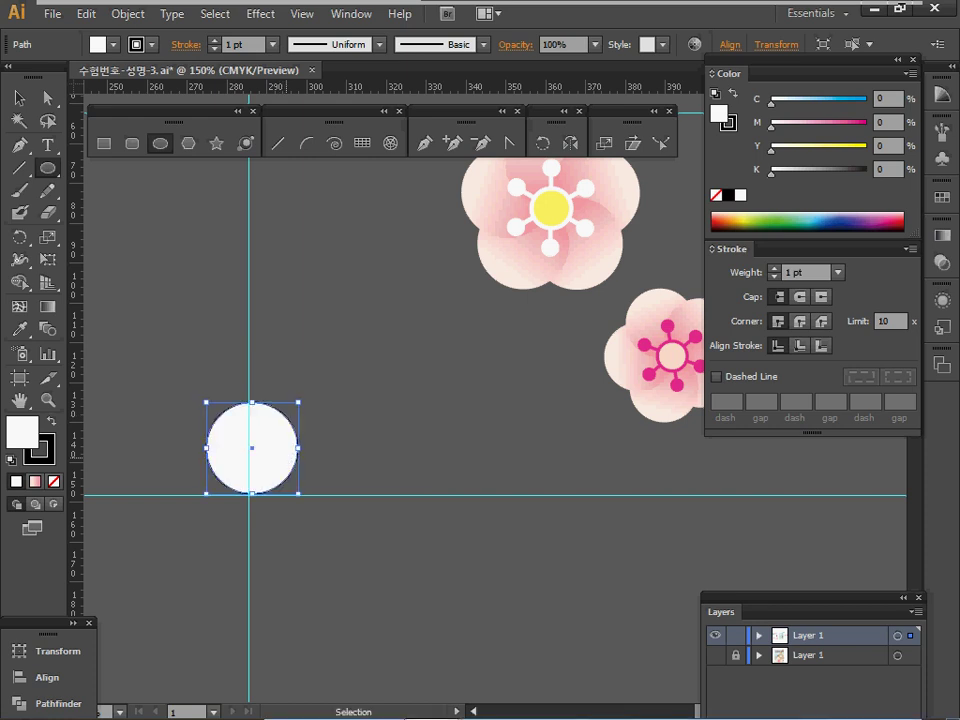
left_click(282, 459, "ctrl")
left_click_drag(282, 459, 131, 509)
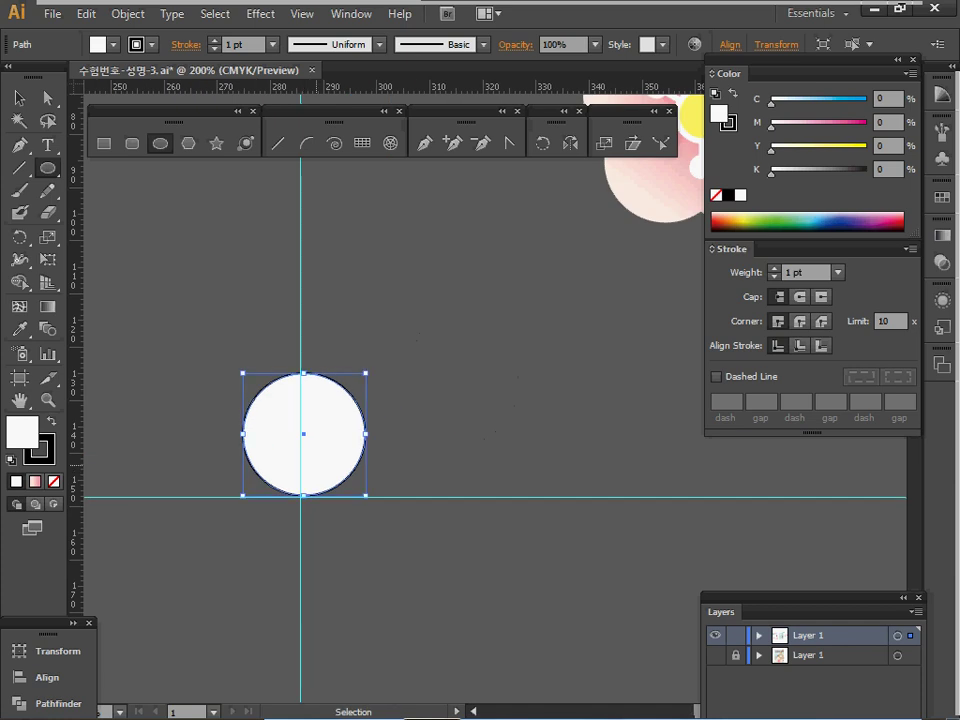
left_click_drag(304, 434, 301, 434)
Step: Copy the large flower's petal gradient onto the circle with the Eyedropper and set the gradient angle to -90°
left_click_drag(405, 401, 304, 523)
key("i")
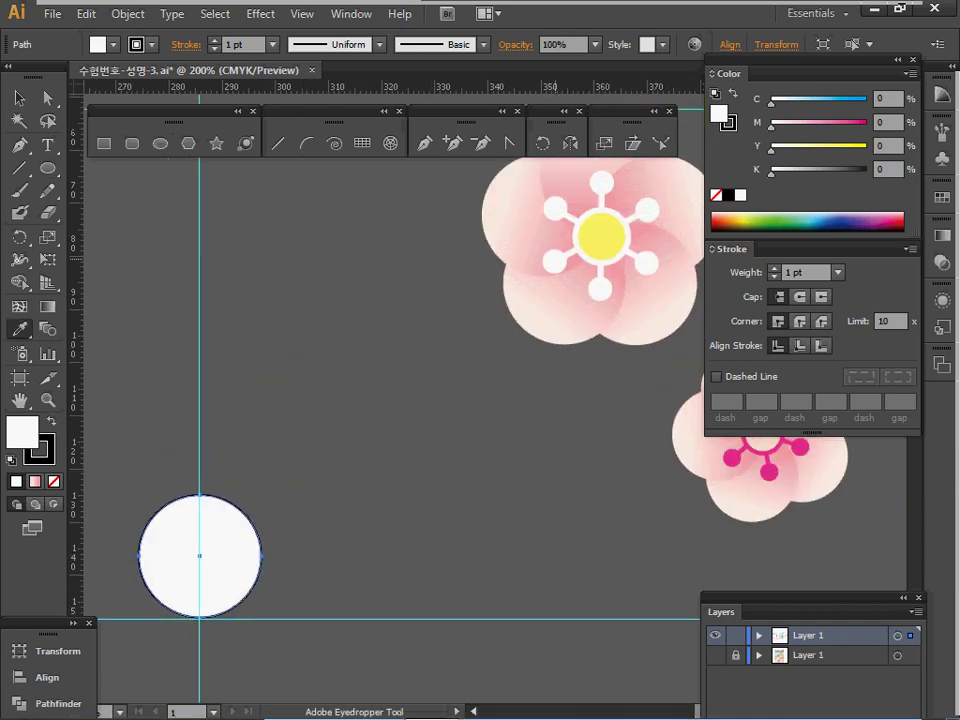
left_click(512, 231)
scroll(400, 400, "down", 3)
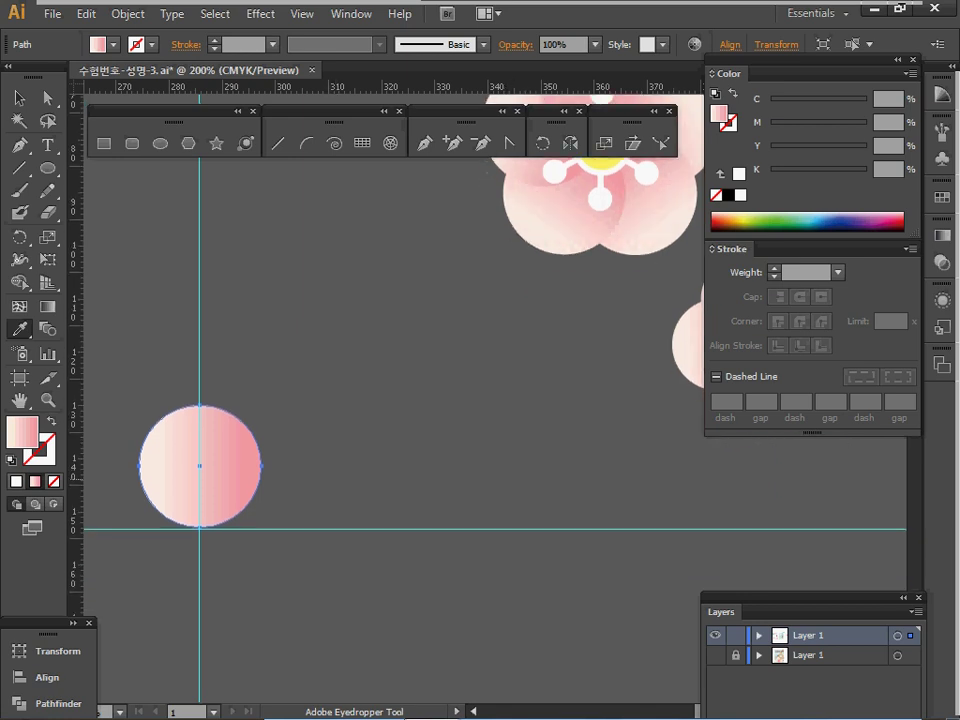
left_click(942, 236)
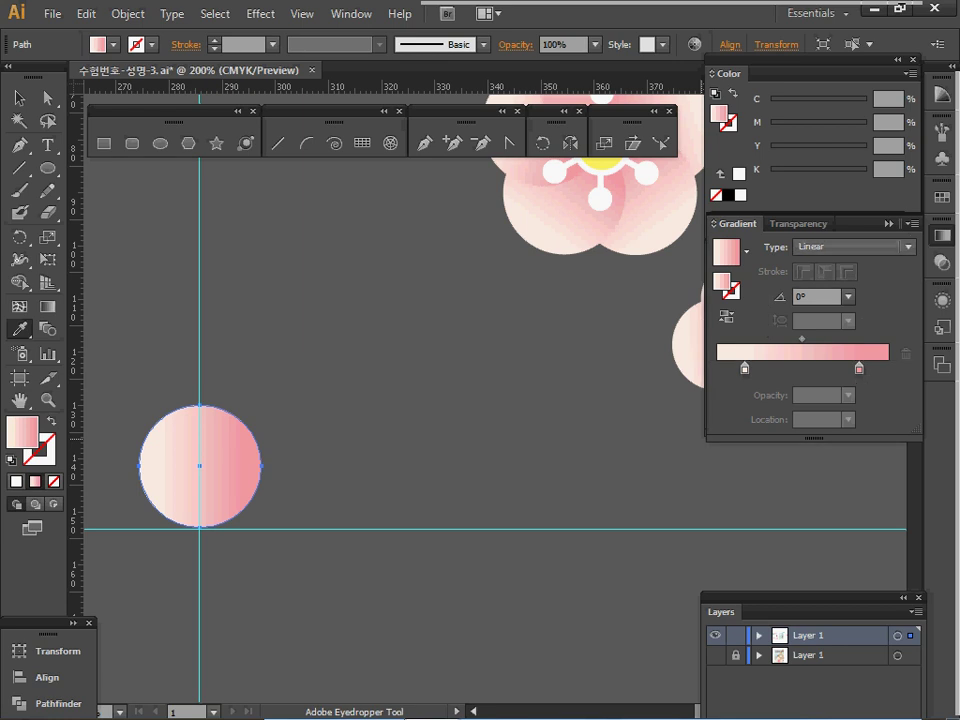
left_click(848, 297)
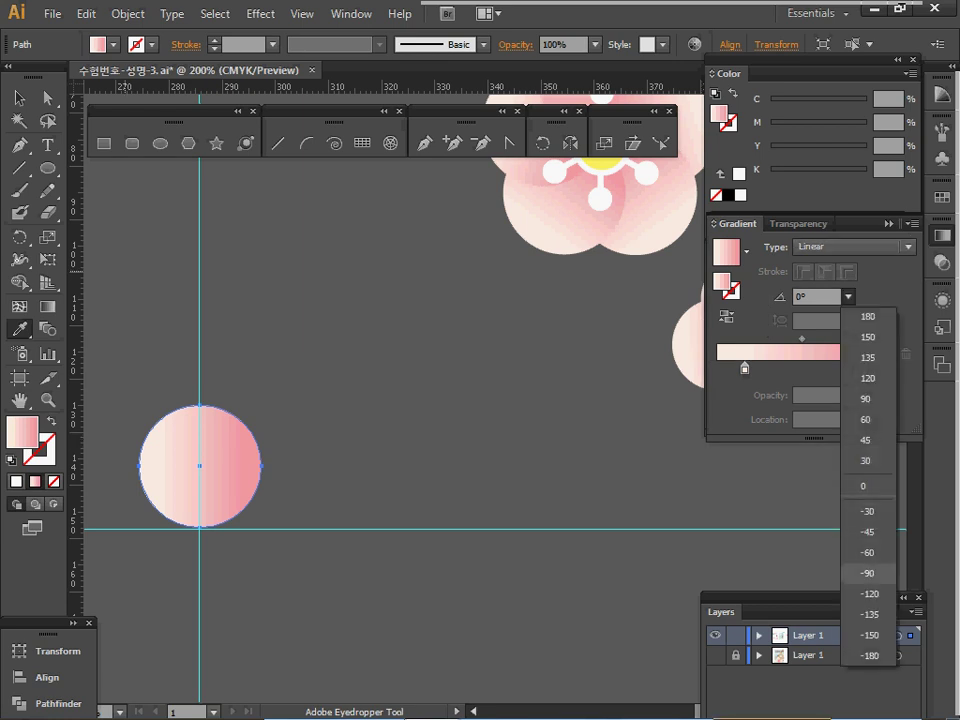
left_click(868, 573)
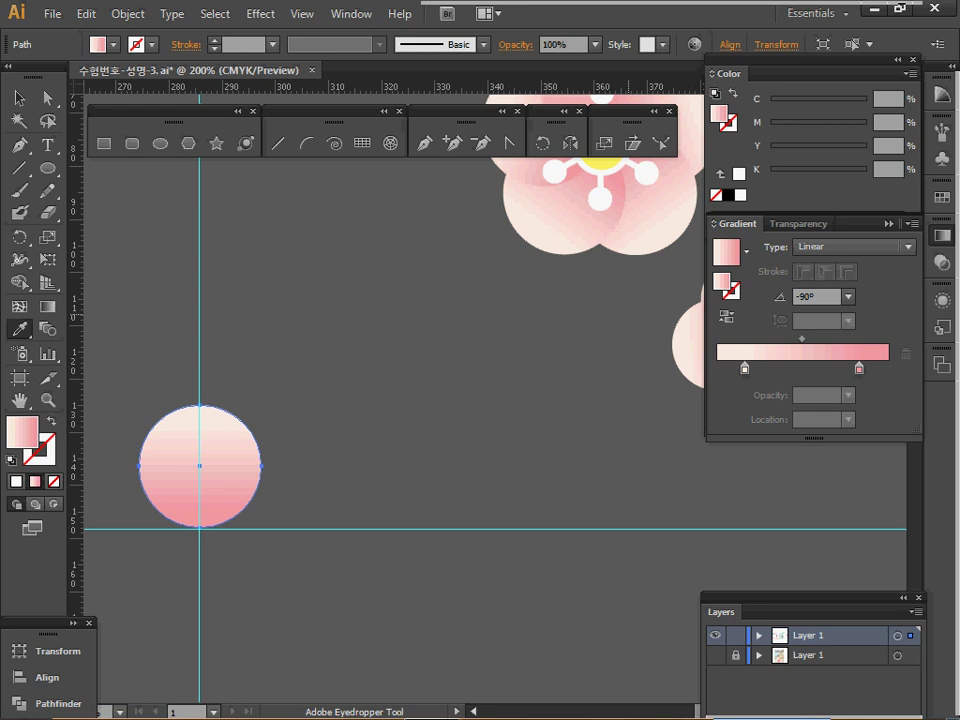
Step: Check the CMYK values of both colour stops in the circle's gradient
double_click(744, 368)
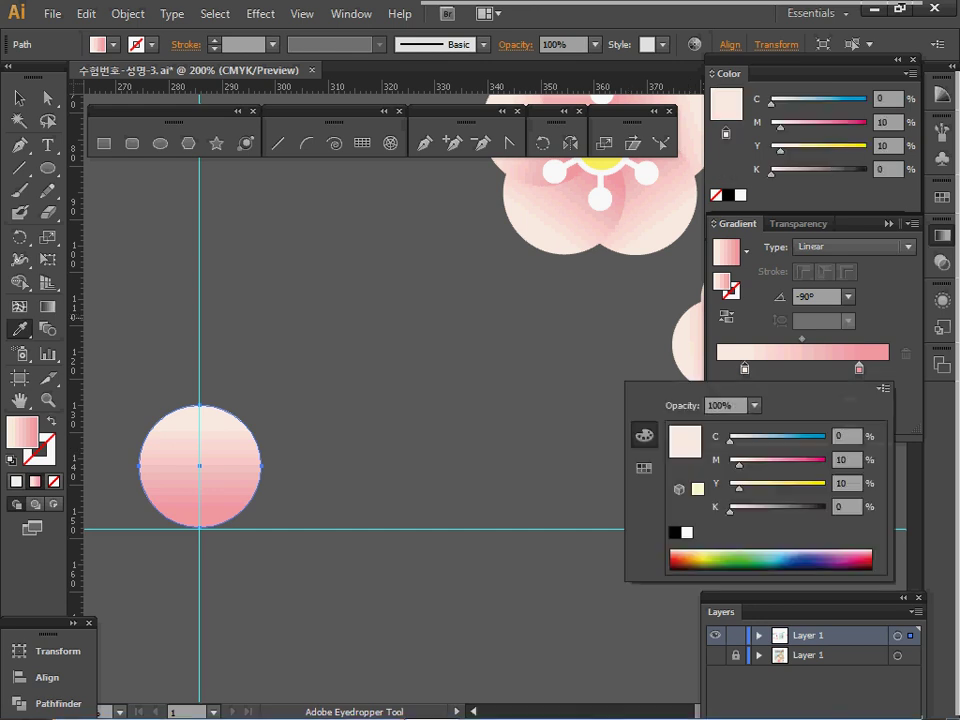
left_click(859, 368)
double_click(859, 368)
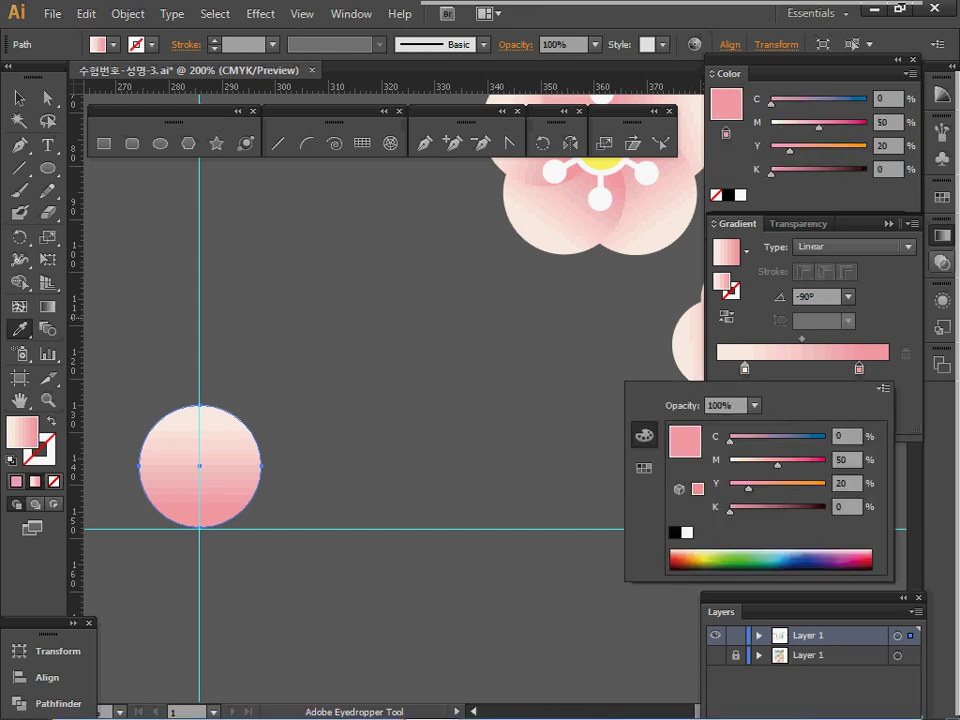
key("Escape")
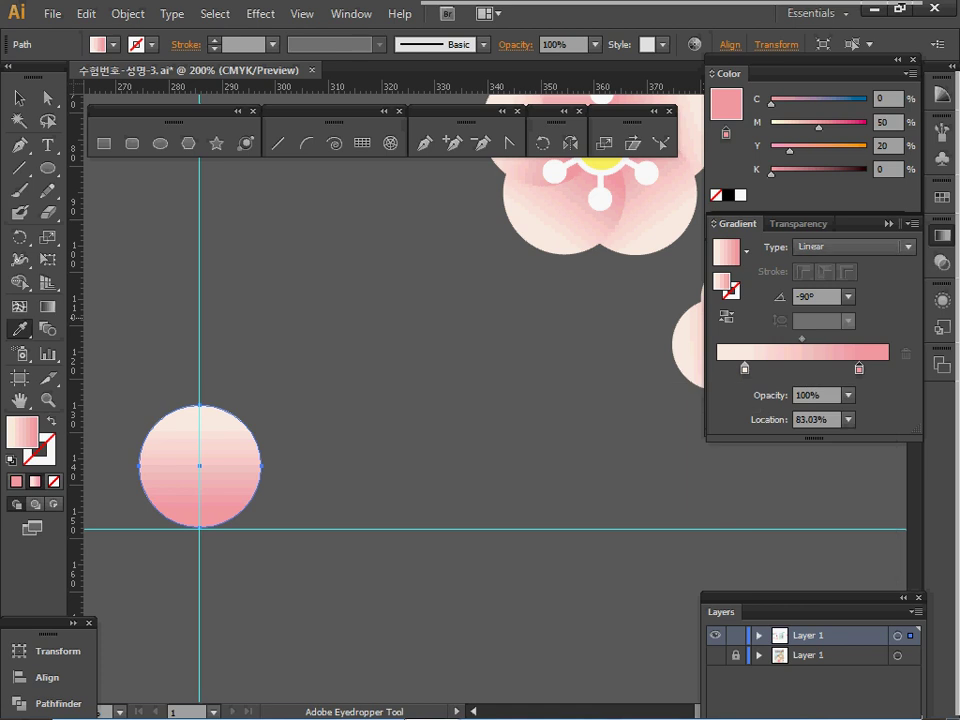
Step: Make a copy of the gradient circle rotated by -72° about the intersection of the two guides
left_click(469, 361, "ctrl+alt")
left_click_drag(564, 382, 455, 403)
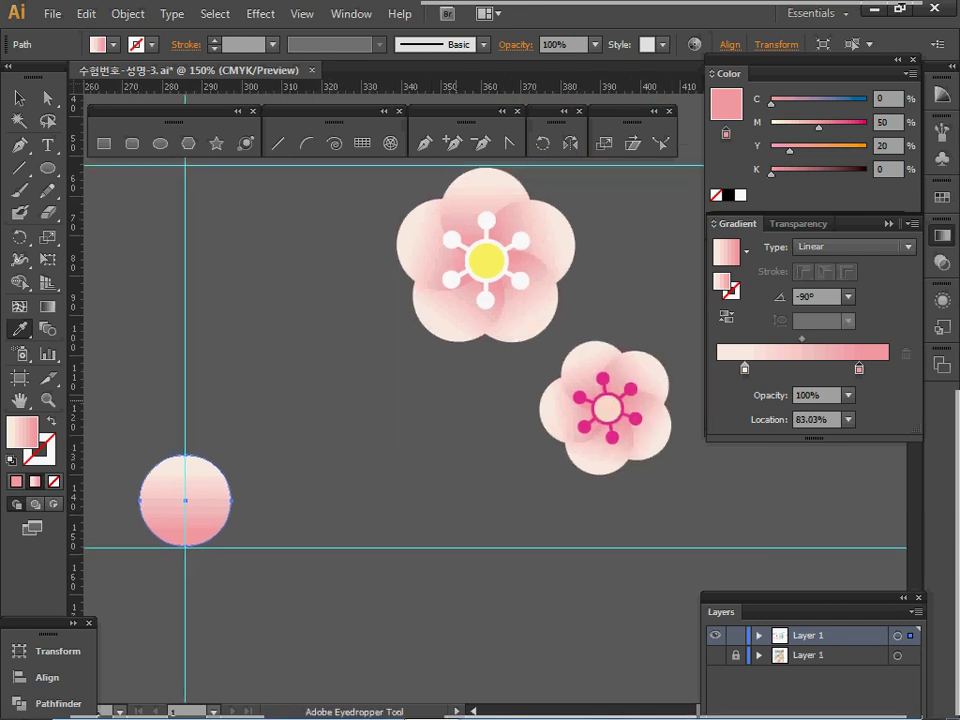
left_click_drag(384, 240, 446, 182)
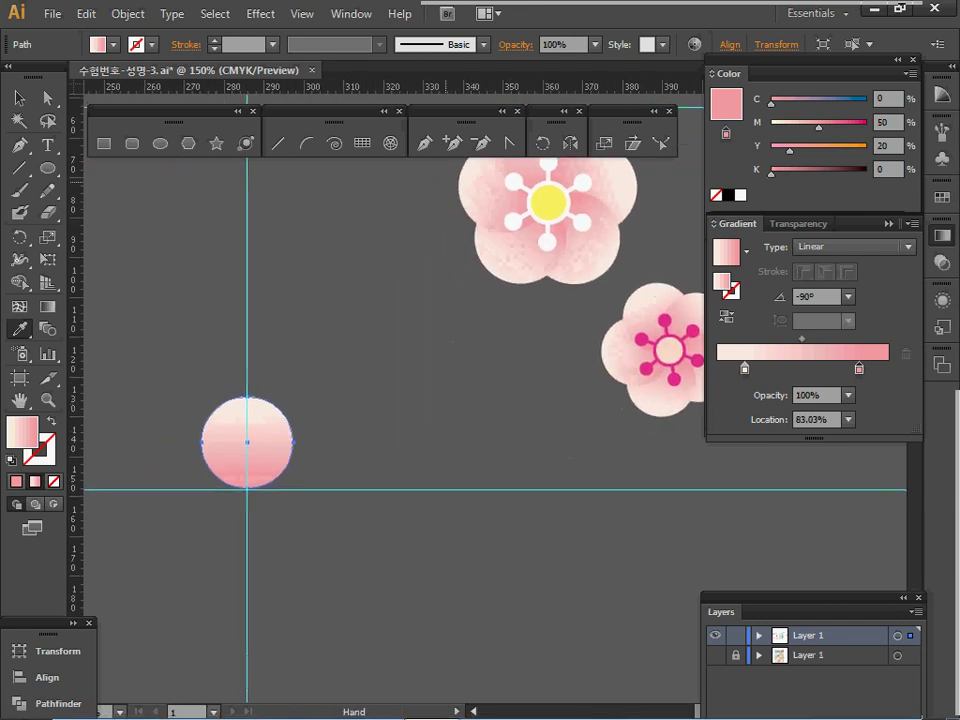
key("r")
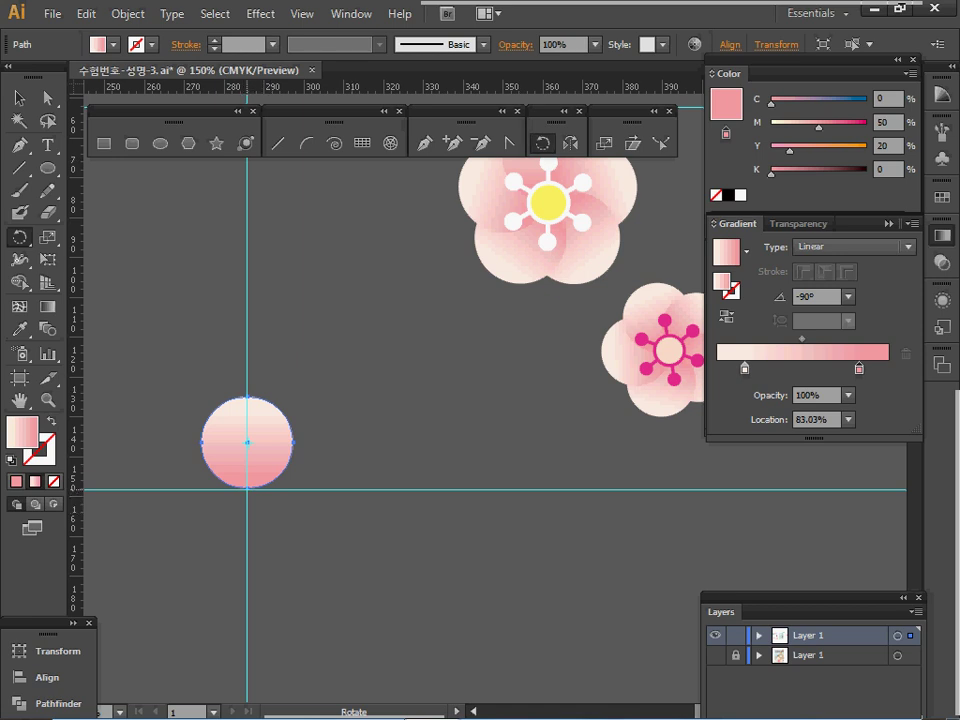
left_click(247, 489, "alt")
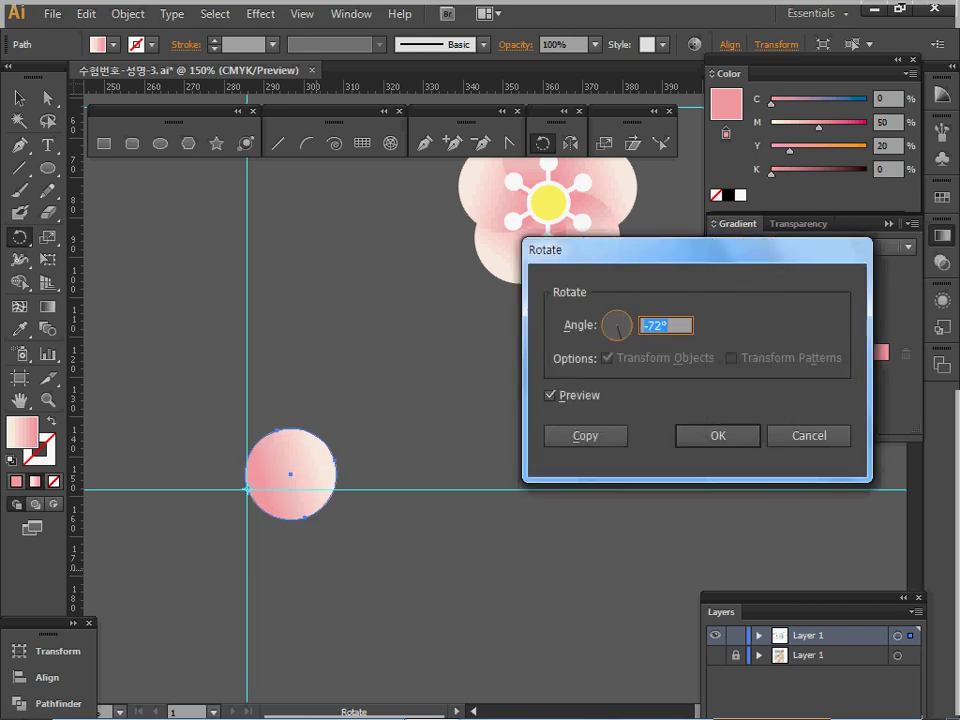
left_click(669, 325)
left_click(590, 436)
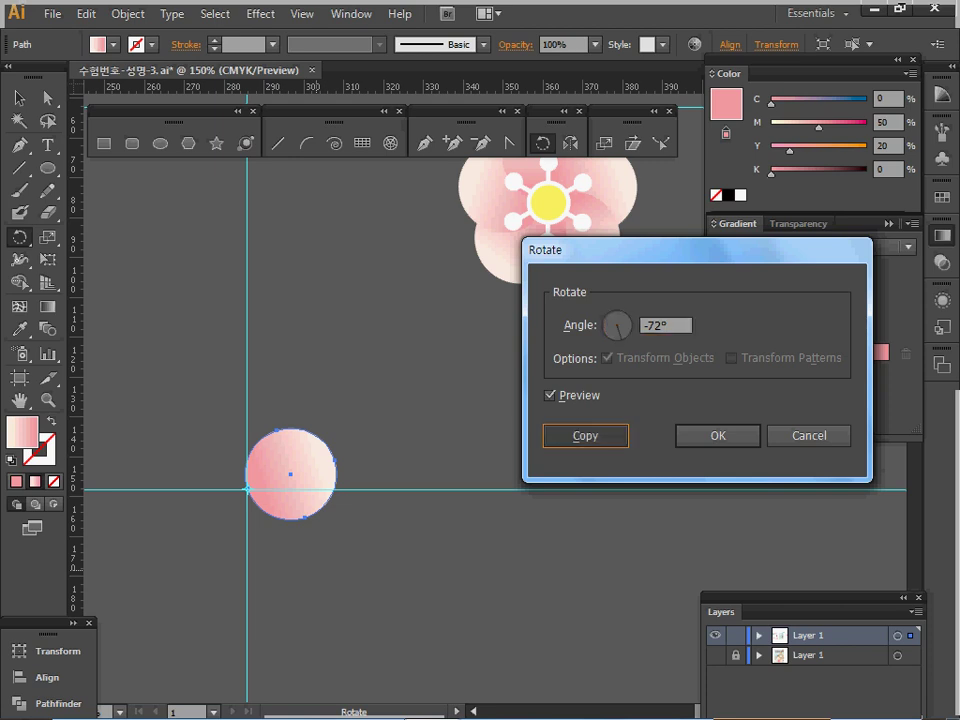
Step: Repeat the rotated copy three more times to complete the five-petal flower, and save the document
key("v")
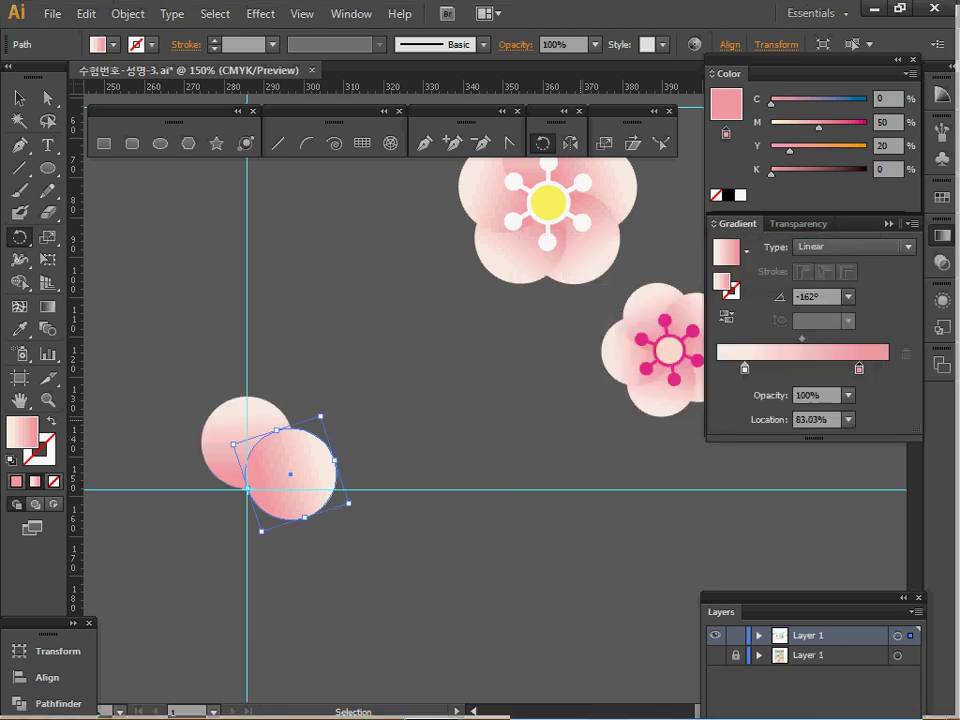
key("ctrl+d")
key("ctrl+d")
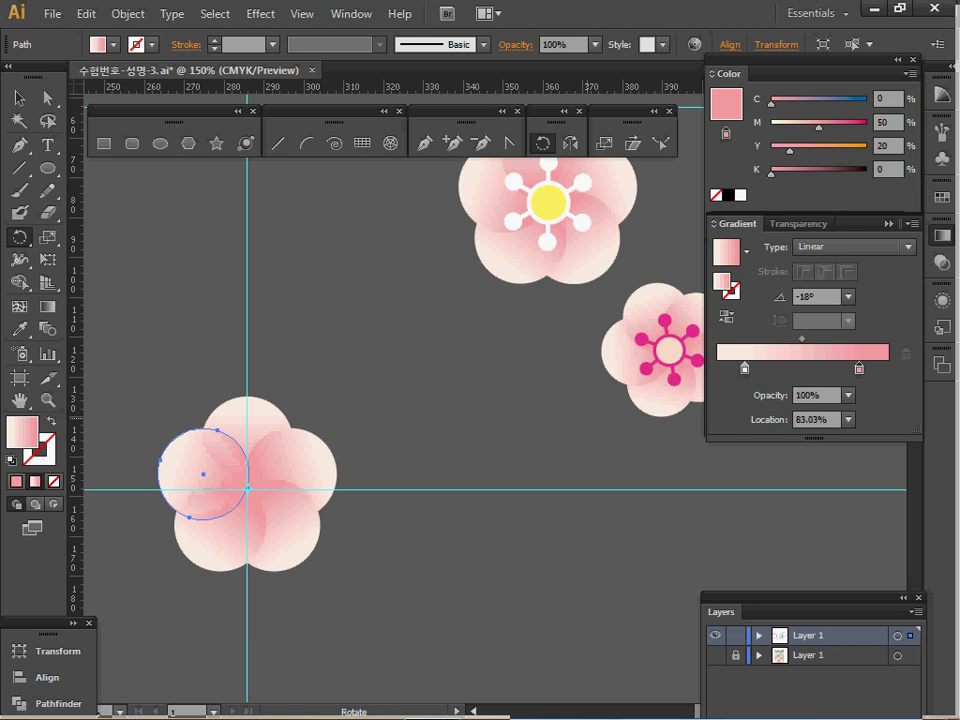
left_click(300, 320)
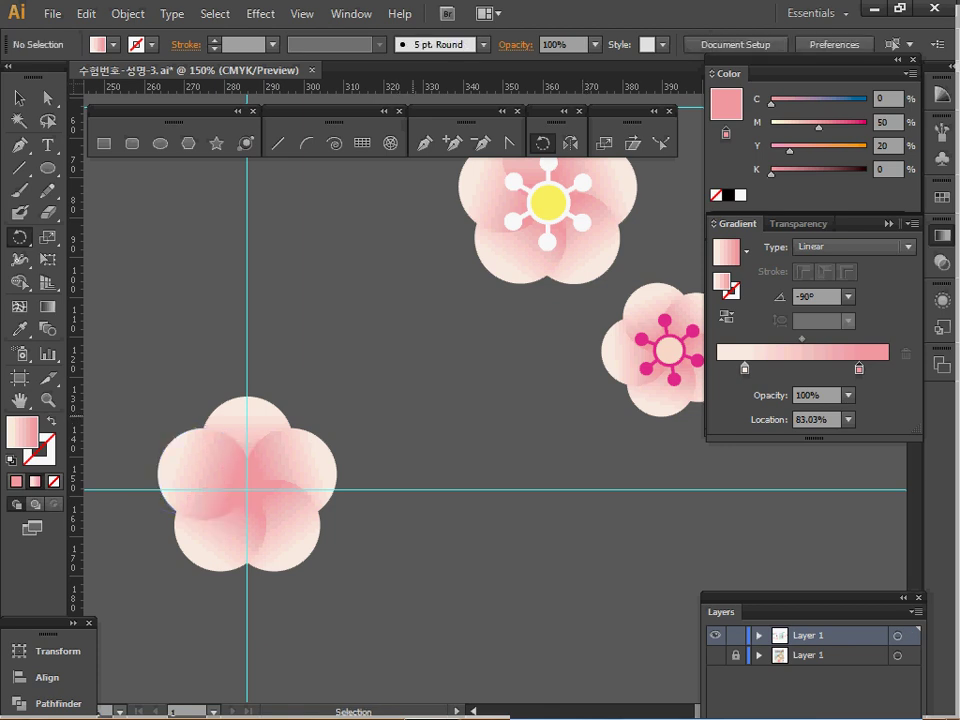
key("ctrl+s")
Step: Isolate the flower's upper petal on the vertical guide and paste a copy of it in front in place
left_click_drag(385, 430, 374, 471)
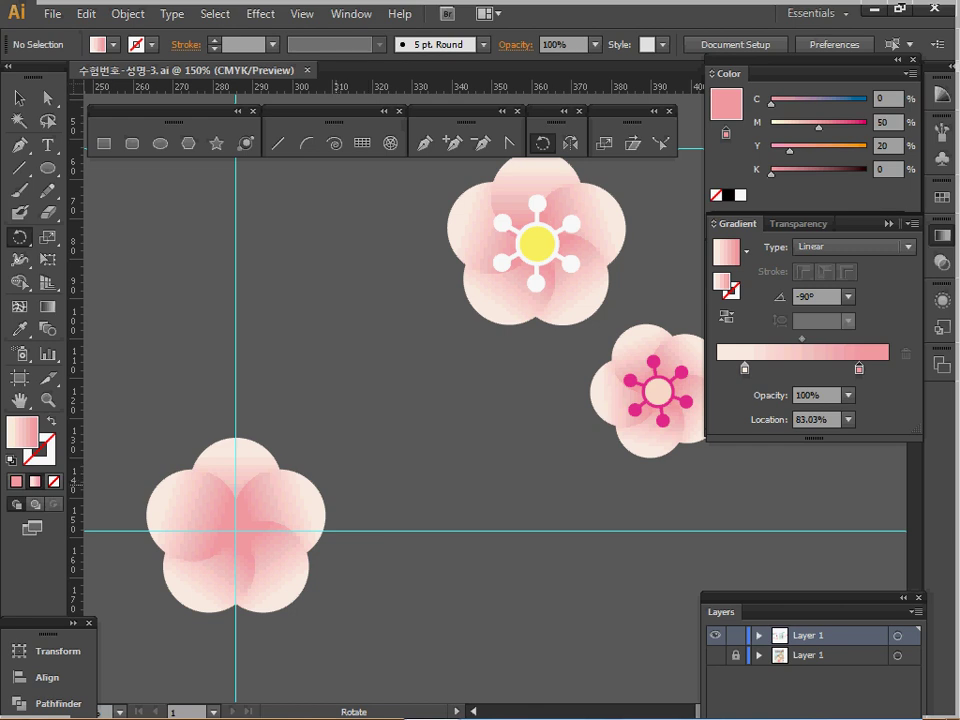
key("ctrl")
left_click(261, 455, "ctrl")
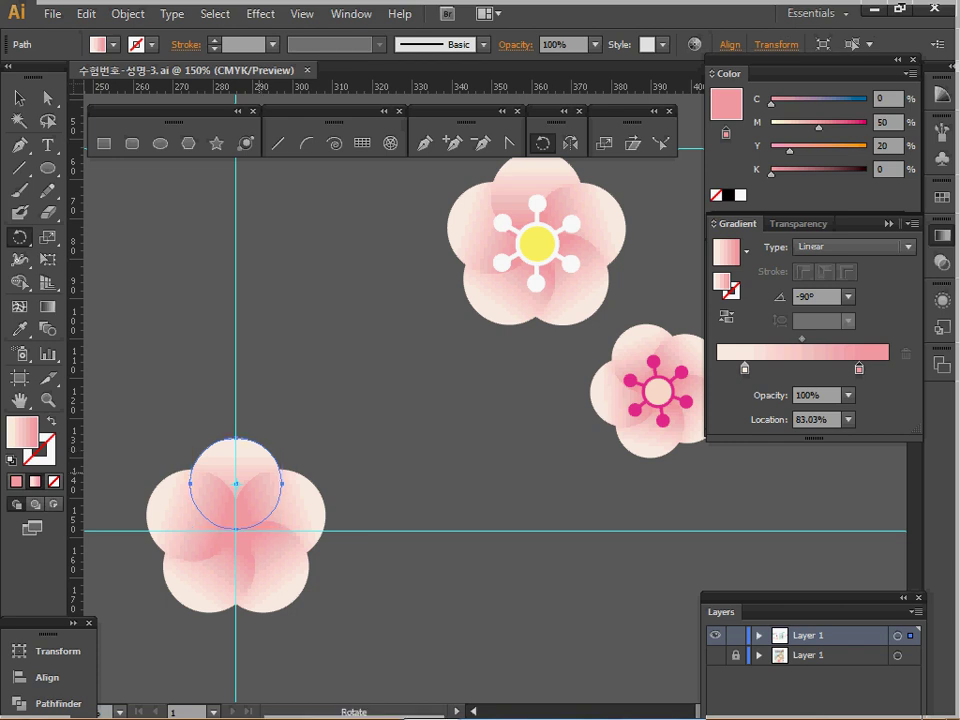
key("ctrl")
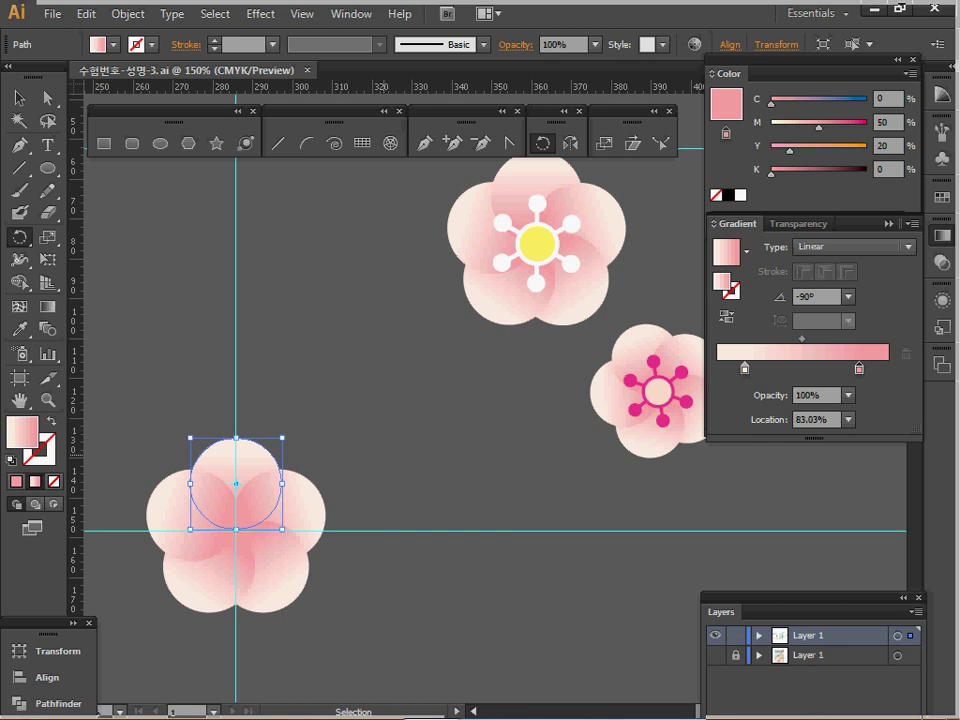
left_click(276, 475, "ctrl")
left_click_drag(454, 430, 244, 378)
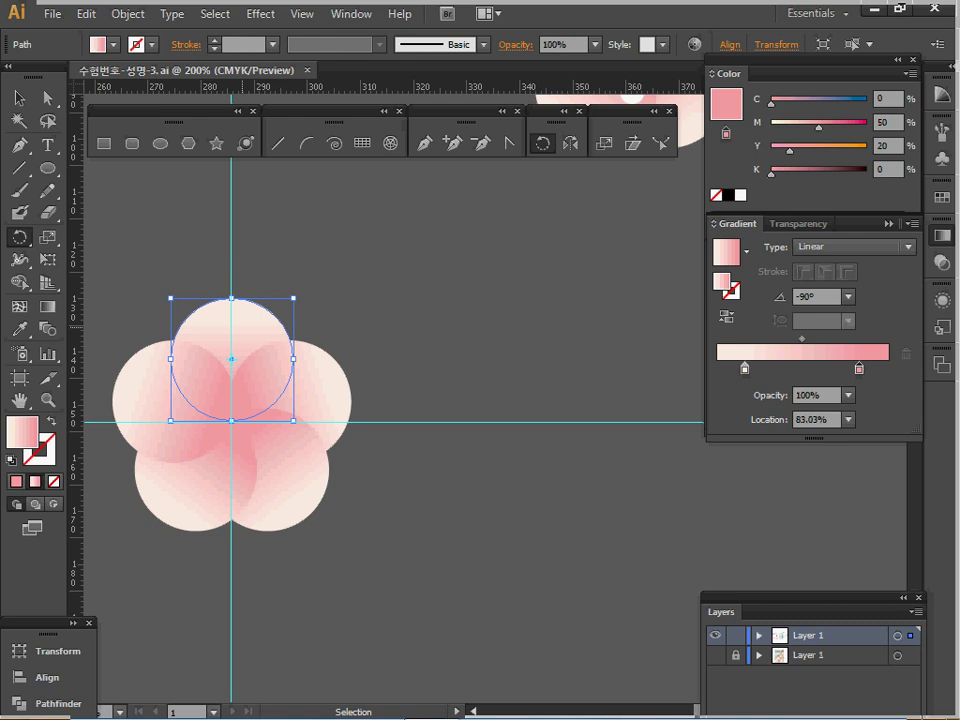
double_click(242, 327, "ctrl")
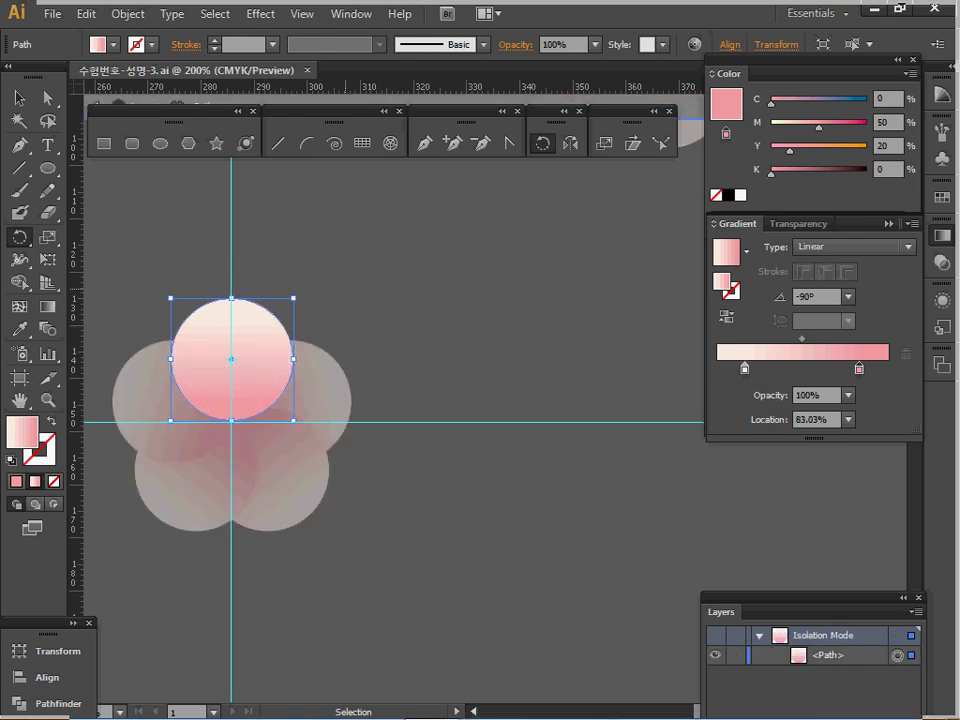
key("ctrl+c")
key("ctrl+f")
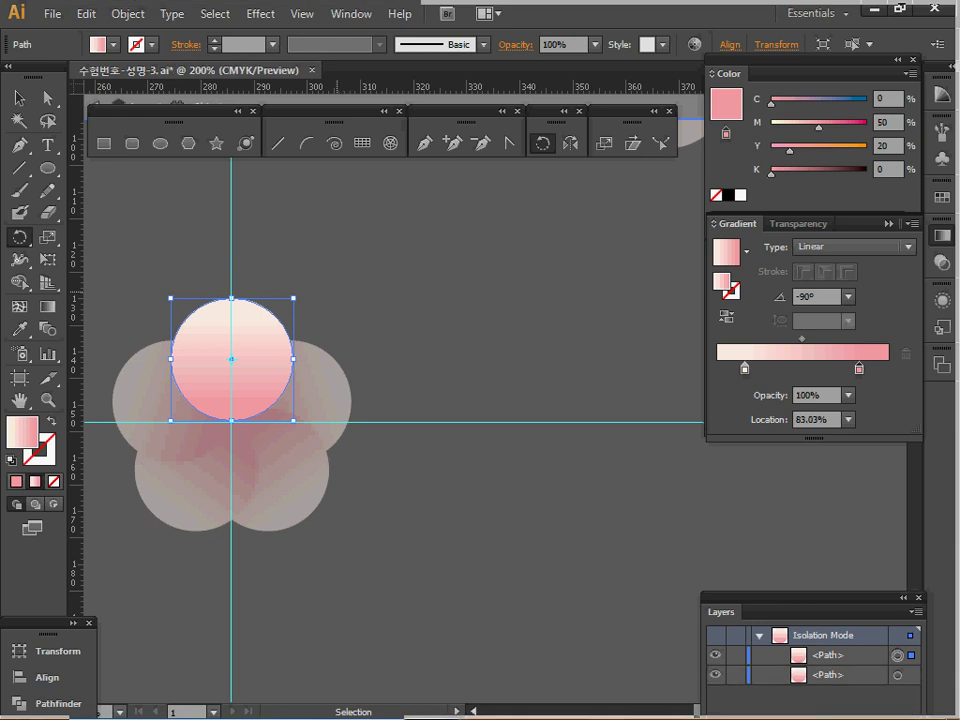
Step: Delete the right anchor point of the petal copy to leave its left half, and bring that half in front of the other petals
left_click(47, 98)
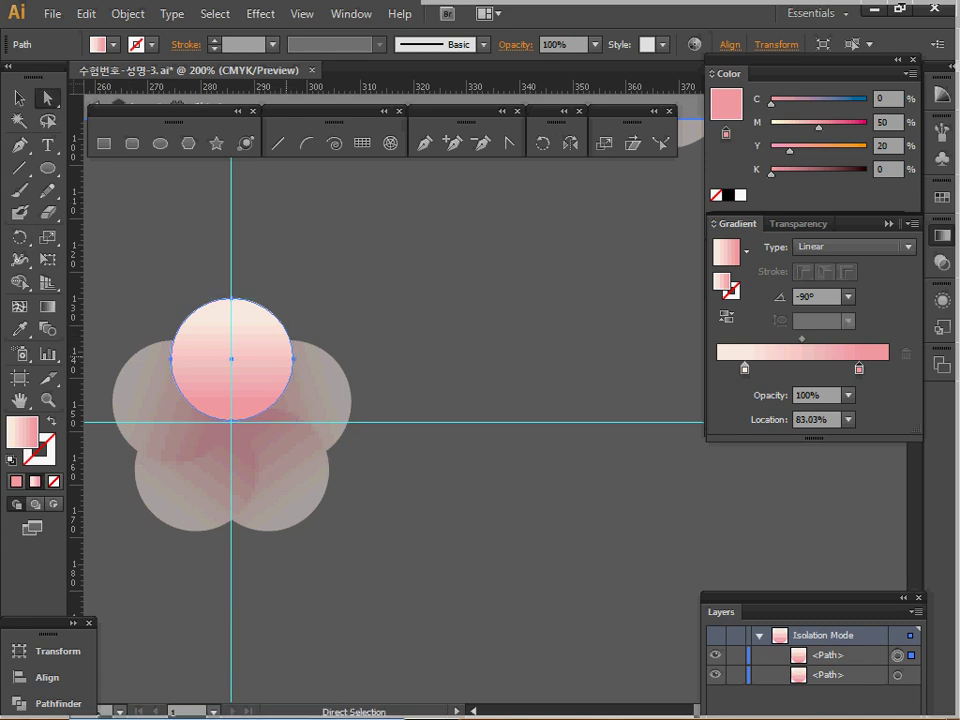
left_click(293, 359)
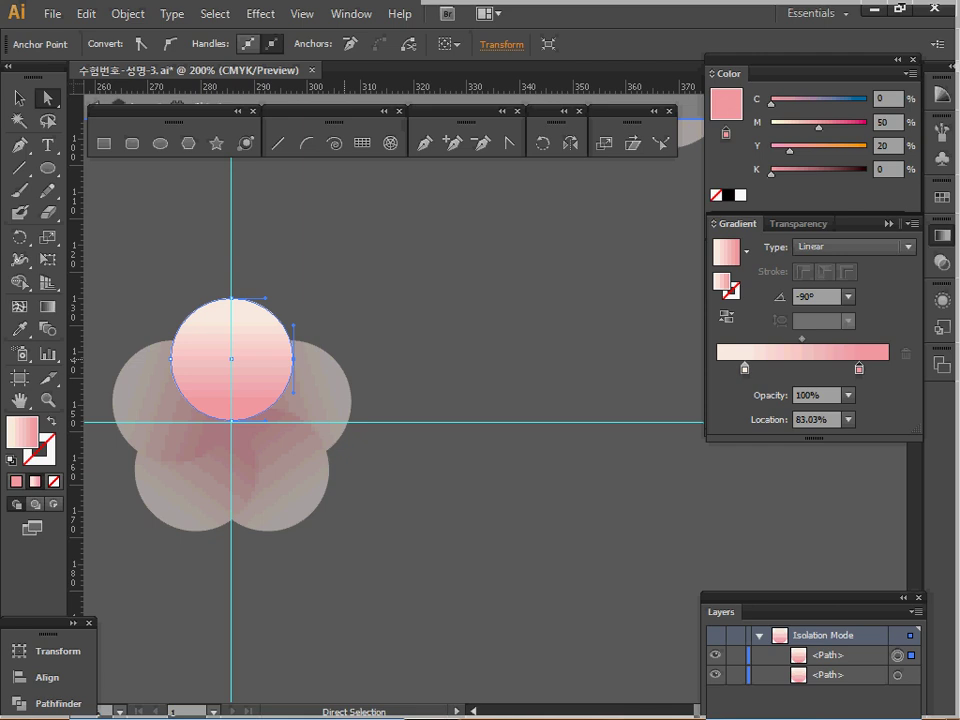
left_click(201, 358)
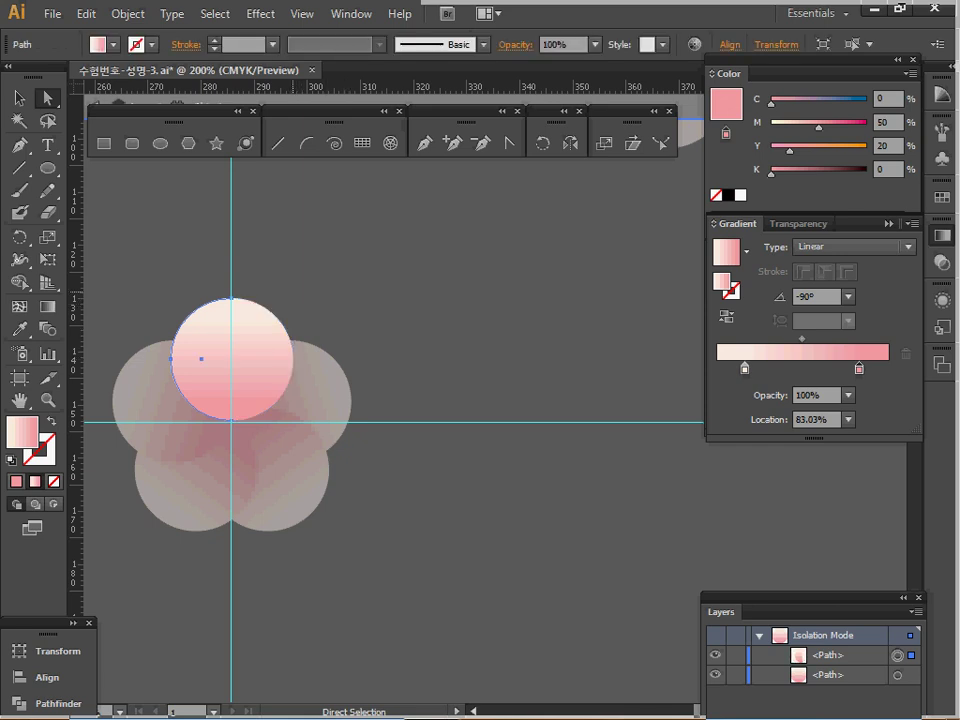
key("Escape")
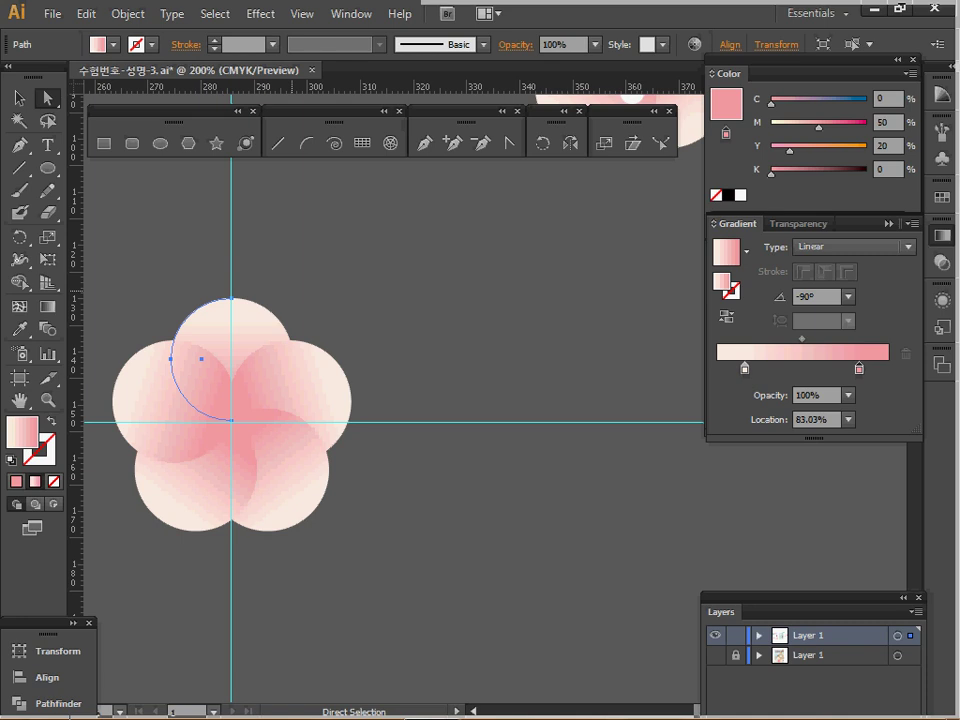
key("v")
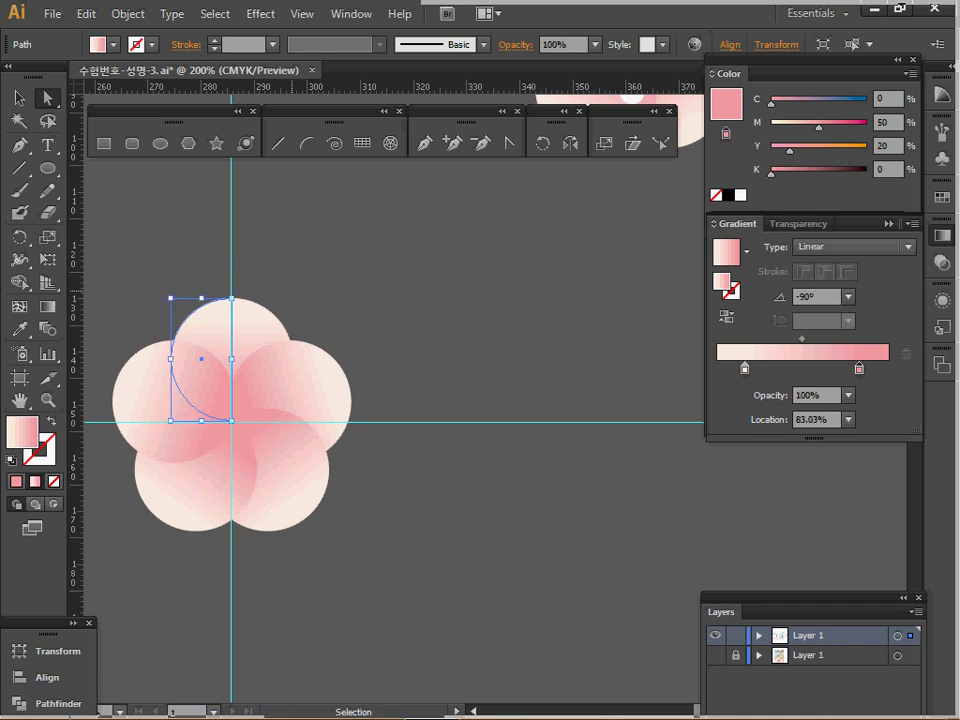
key("a")
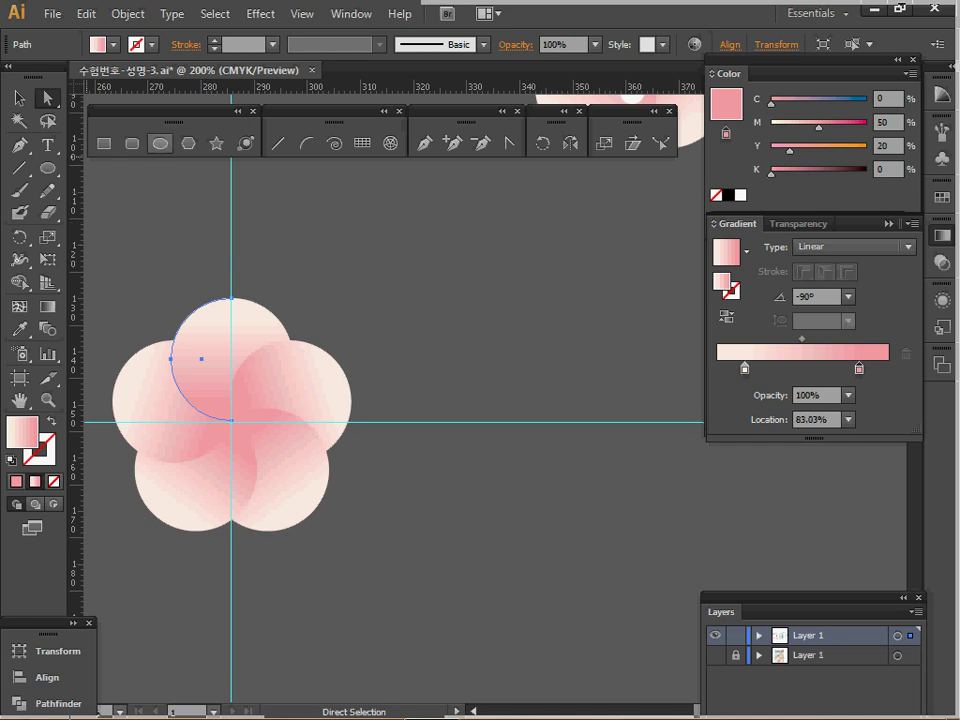
Step: Create an 11 mm by 11 mm white-filled circle centred on the guide intersection, and save the document
key("l")
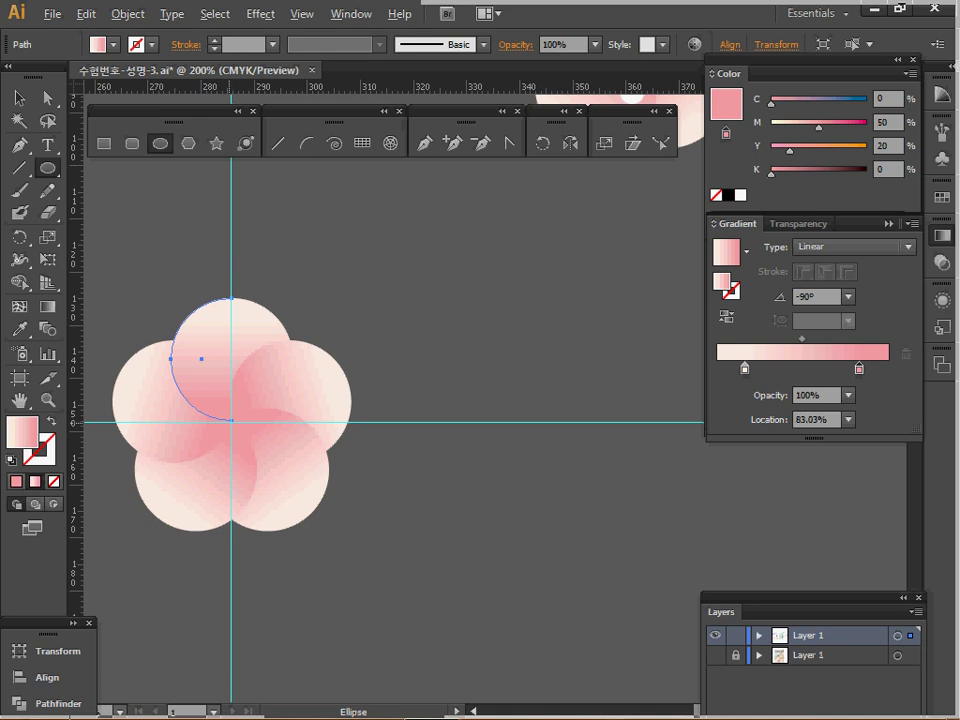
left_click(231, 422, "alt")
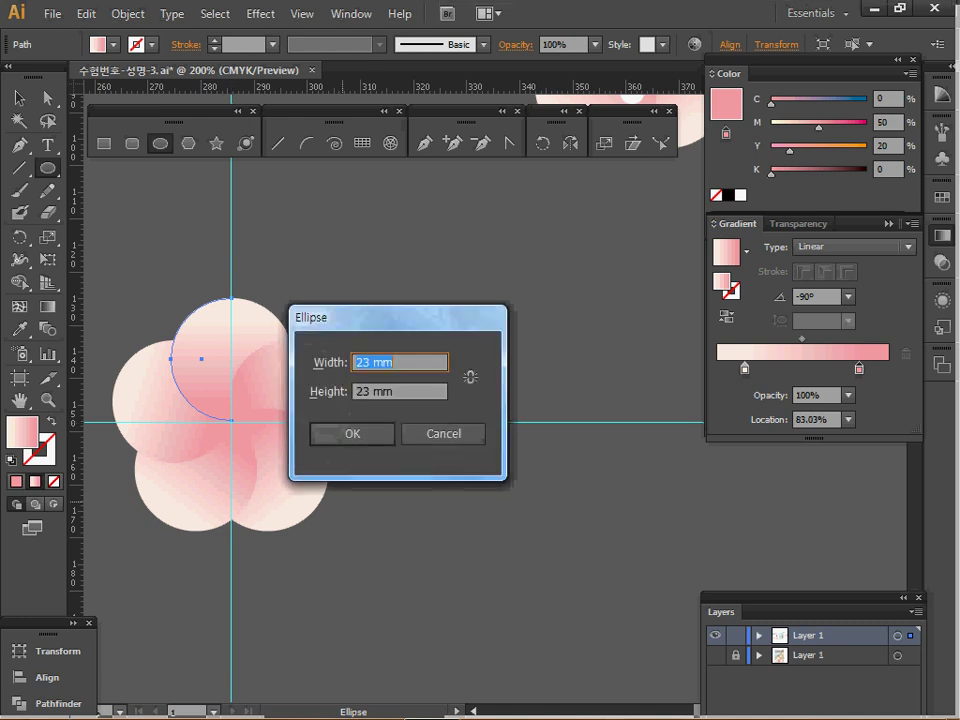
type("13")
key("Tab")
type("13")
key("Return")
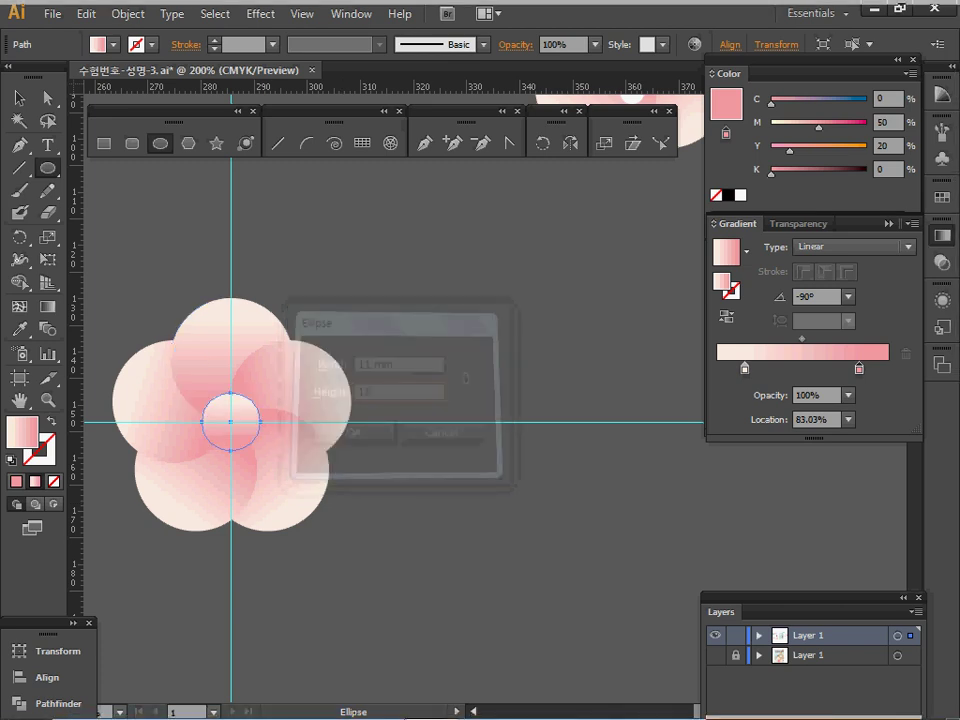
left_click(740, 195)
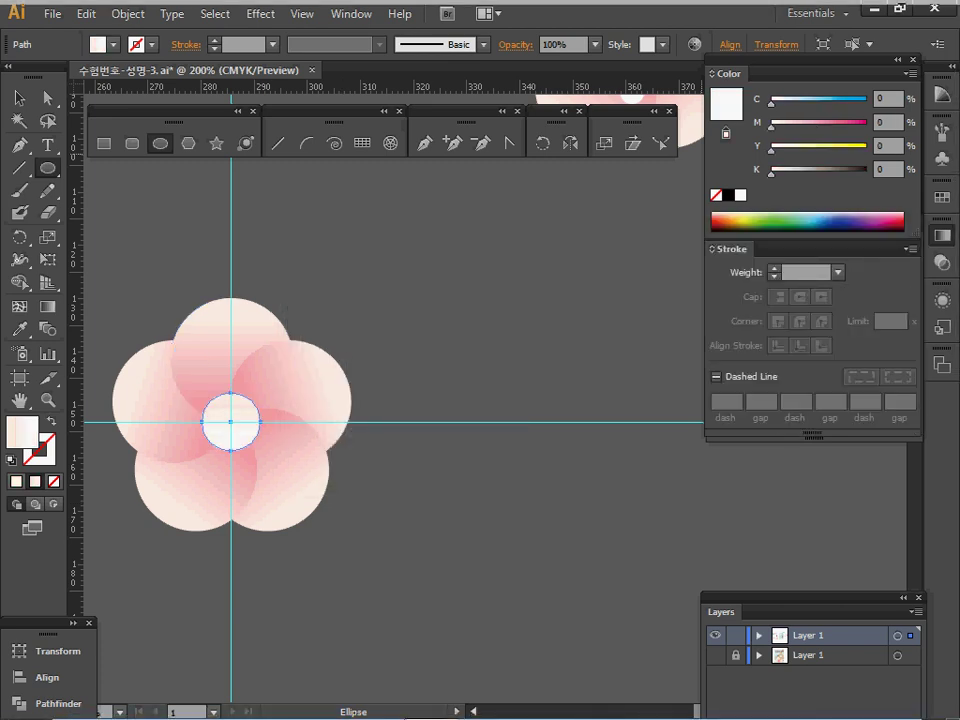
key("ctrl+s")
Step: Create a 4.5 mm by 4.5 mm white circle centred on the vertical guide, inside the upper petal above the flower's centre circle
key("space")
left_click_drag(340, 382, 411, 354)
left_click(370, 377, "ctrl")
left_click(370, 377, "ctrl")
left_click_drag(471, 390, 246, 339)
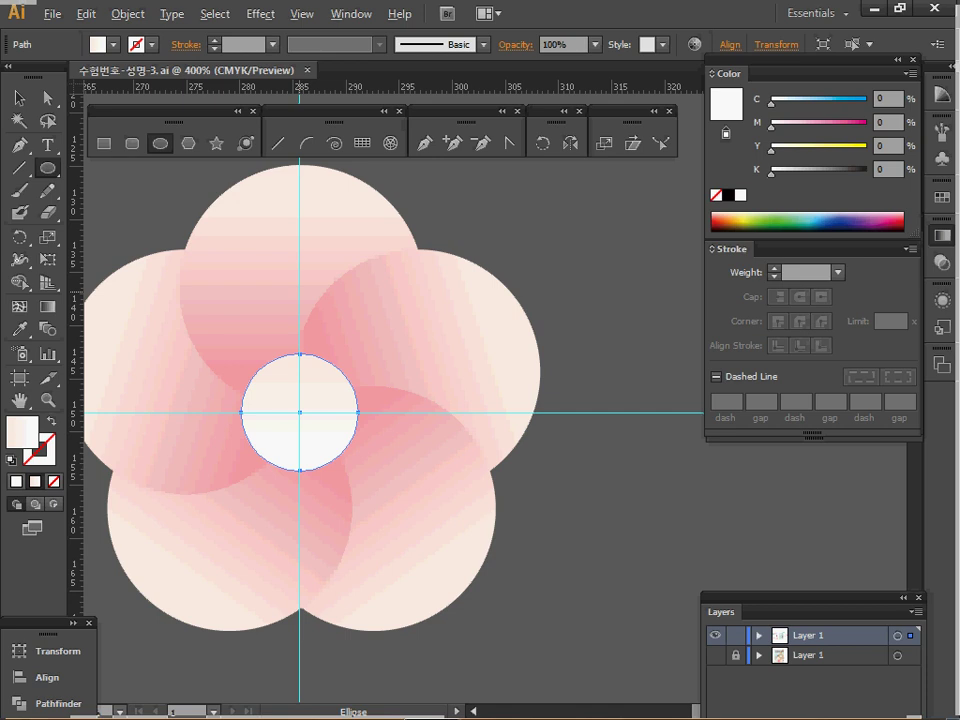
left_click(300, 412)
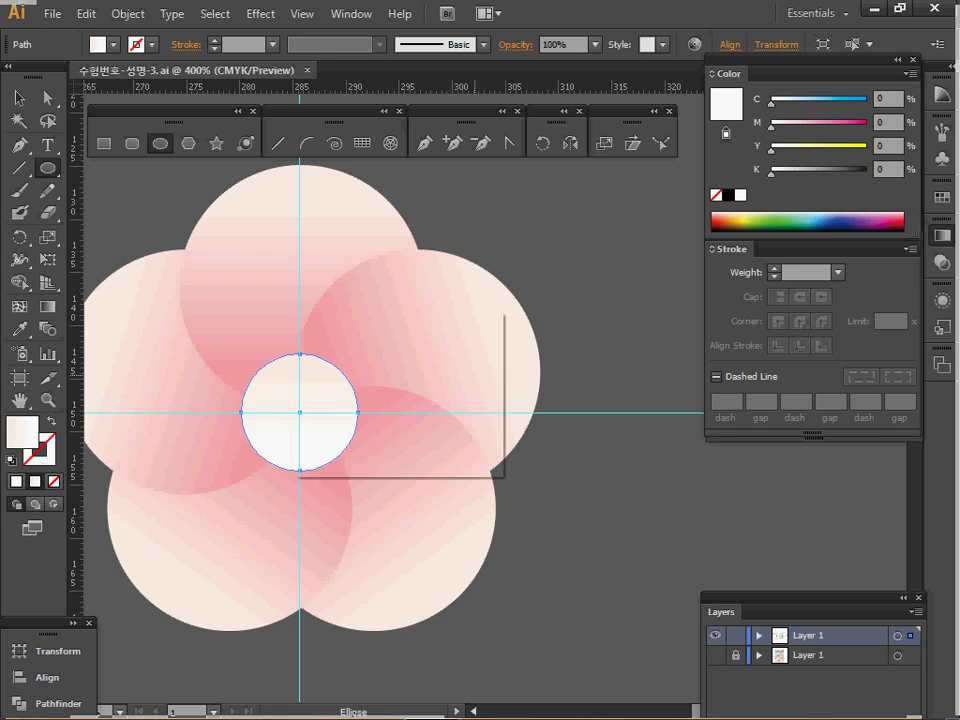
type("4.5")
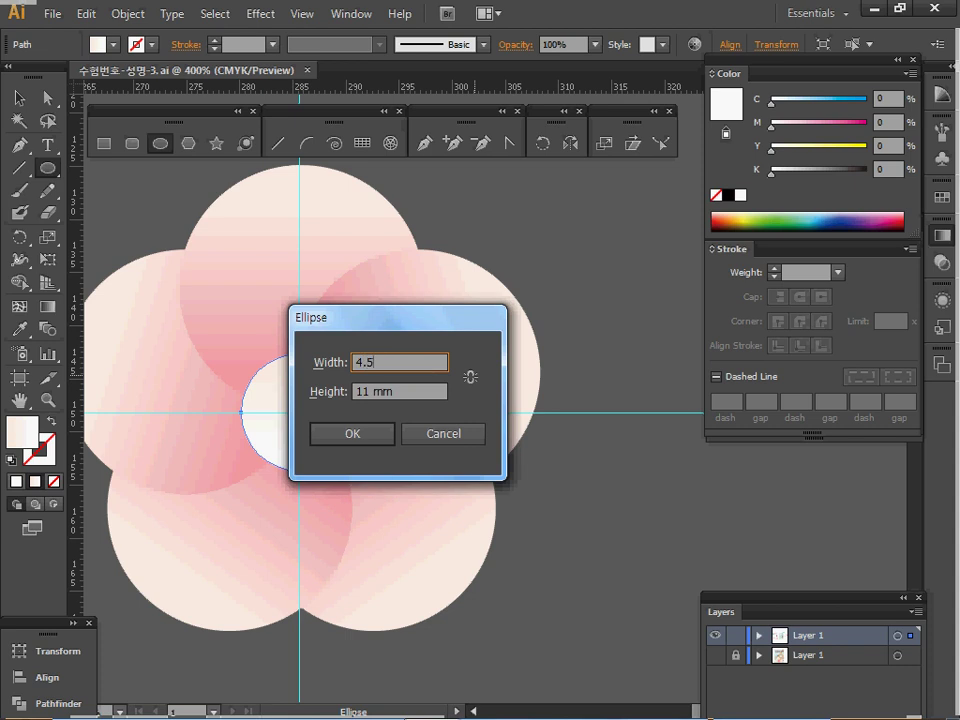
key("Tab")
type("4.5")
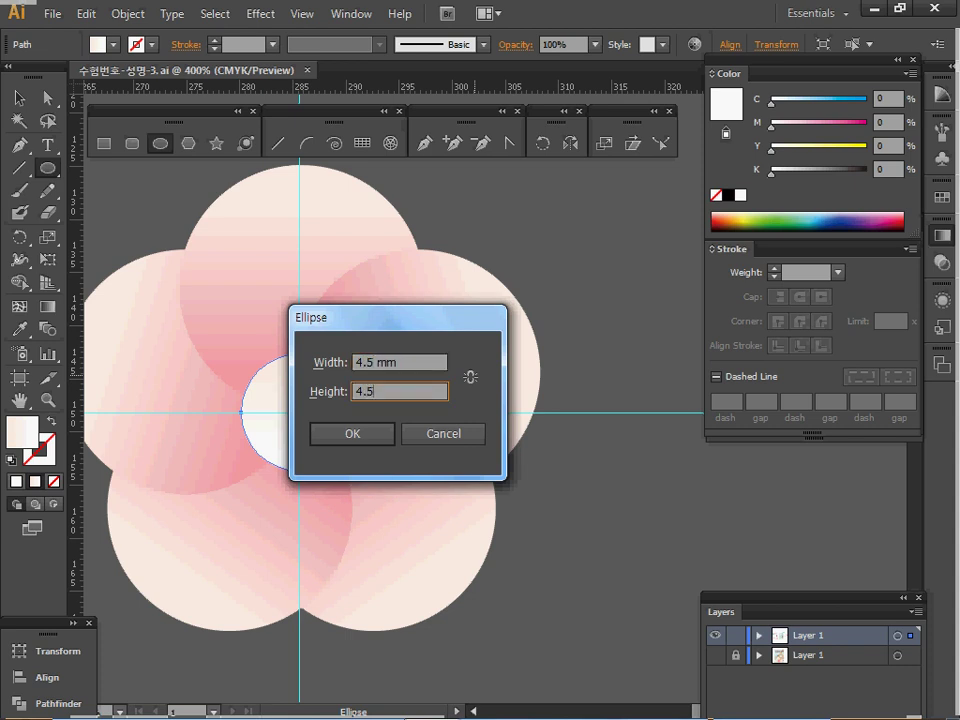
key("Return")
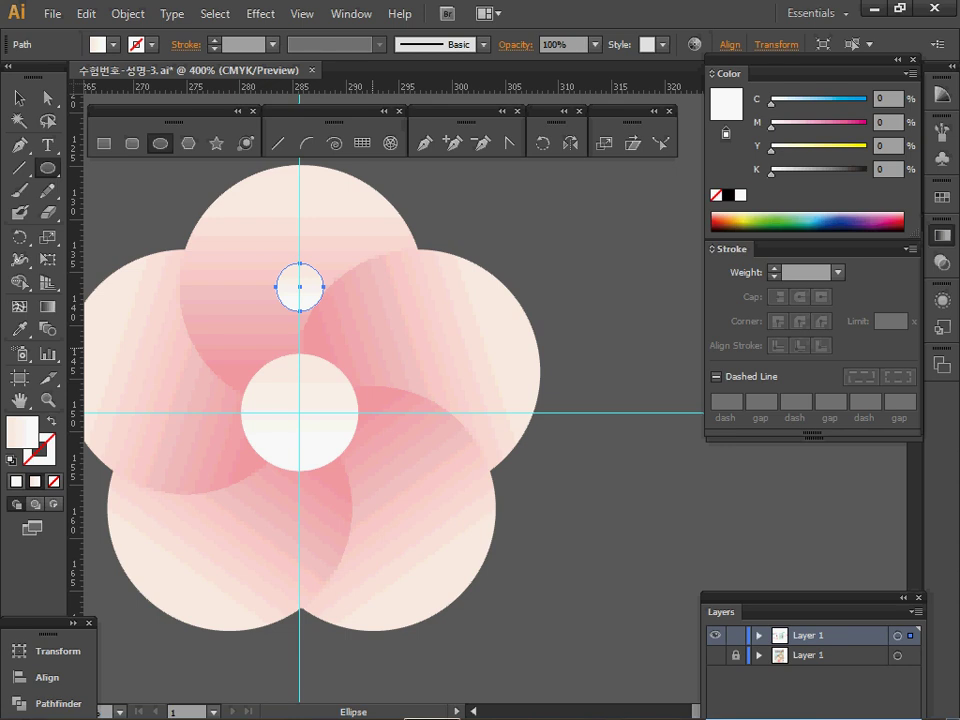
Step: Draw a vertical line along the guide from the small circle into the centre circle, with no fill and a 1 pt white stroke
left_click(278, 143)
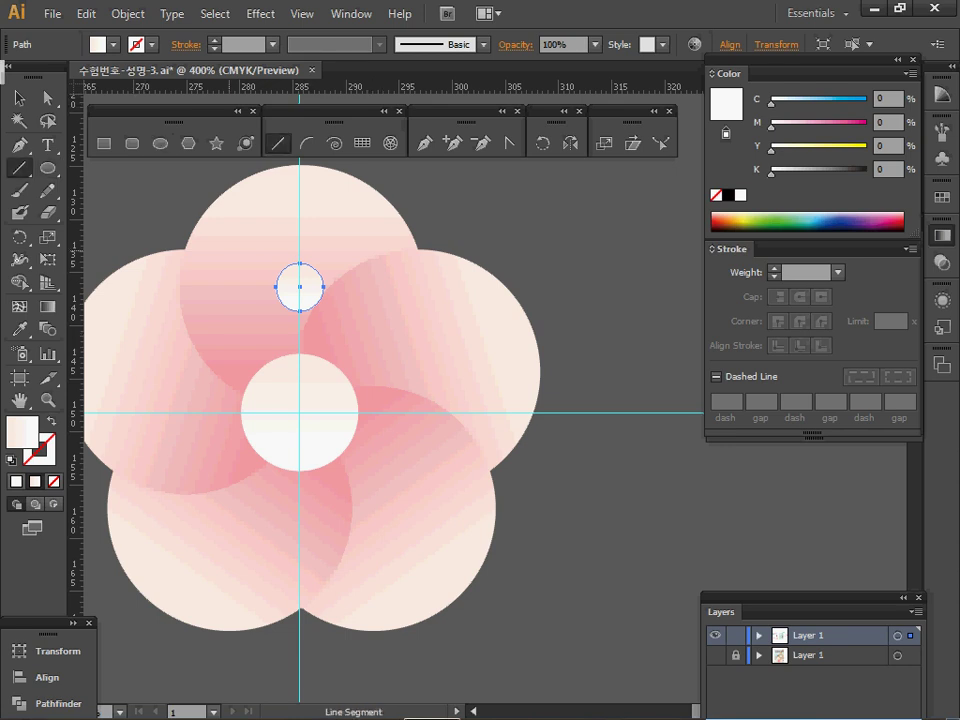
left_click_drag(300, 295, 300, 390)
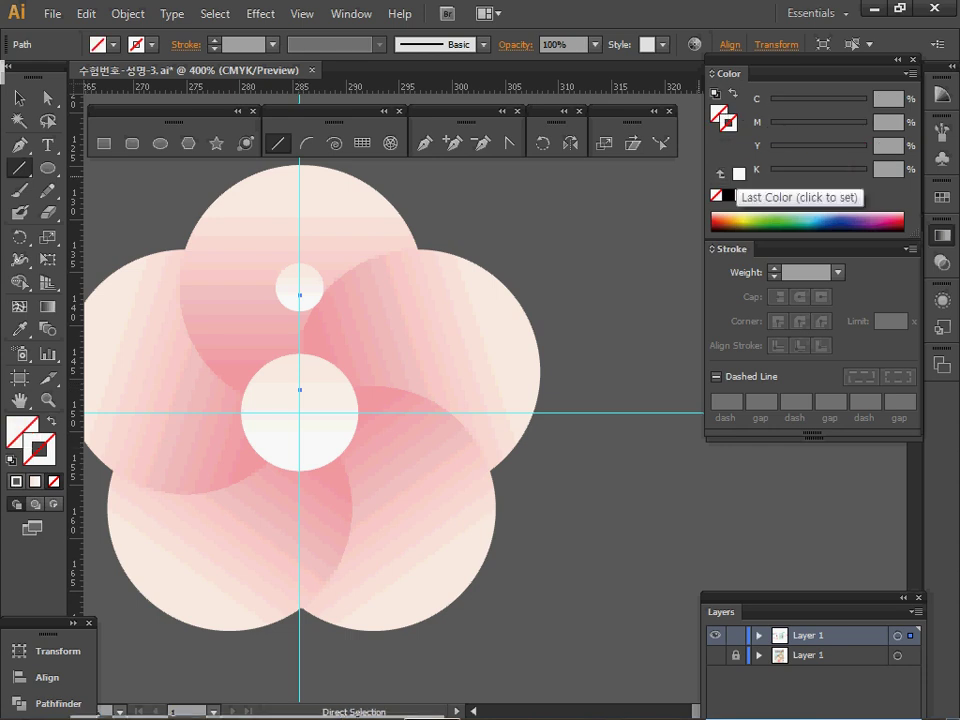
left_click(716, 195)
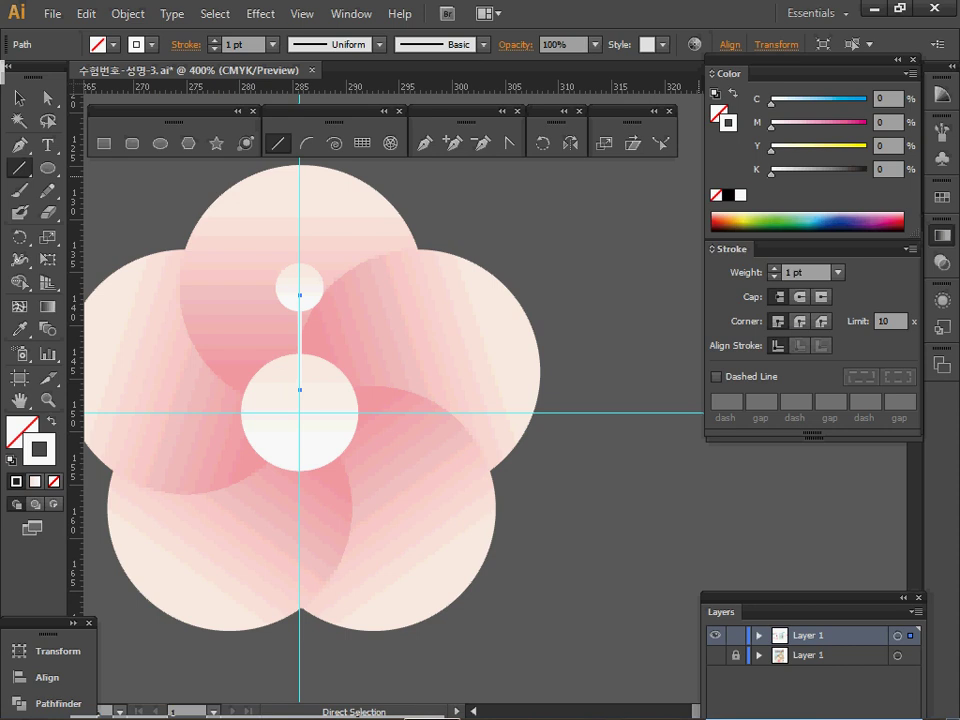
Step: Set the vertical line's stroke weight to 3 pt and convert the stroke to an outlined shape
left_click(774, 268)
key("Up")
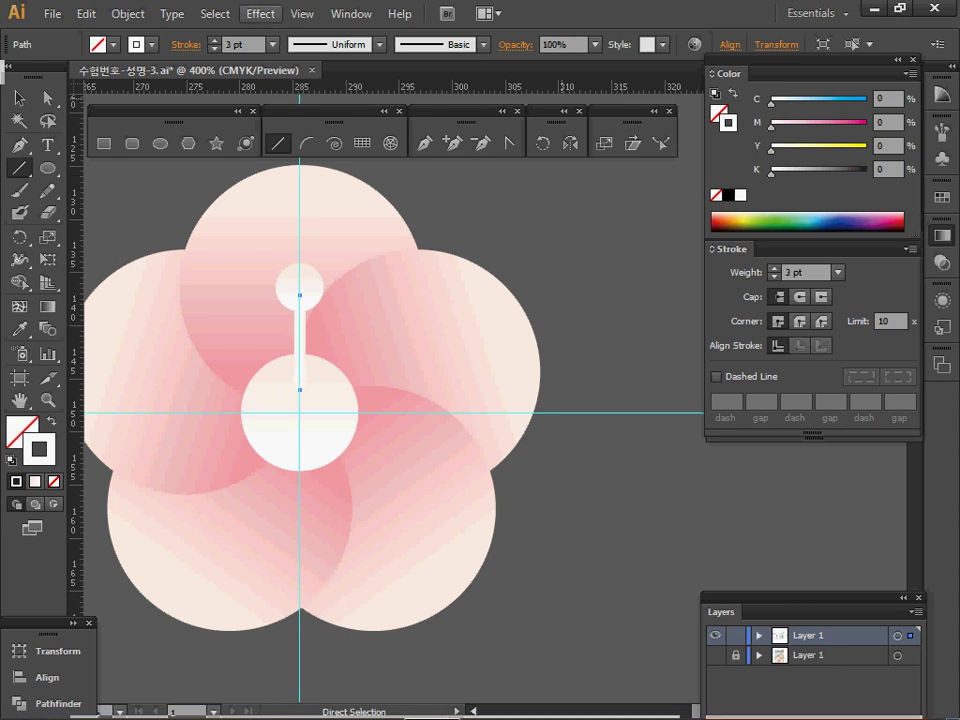
left_click(127, 14)
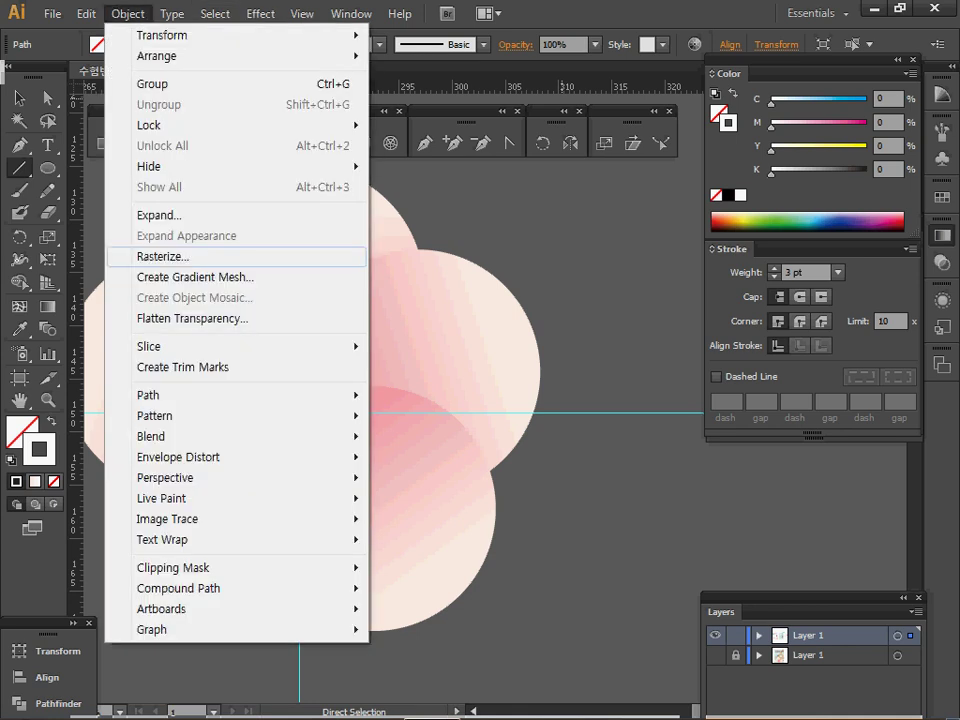
mouse_move(200, 395)
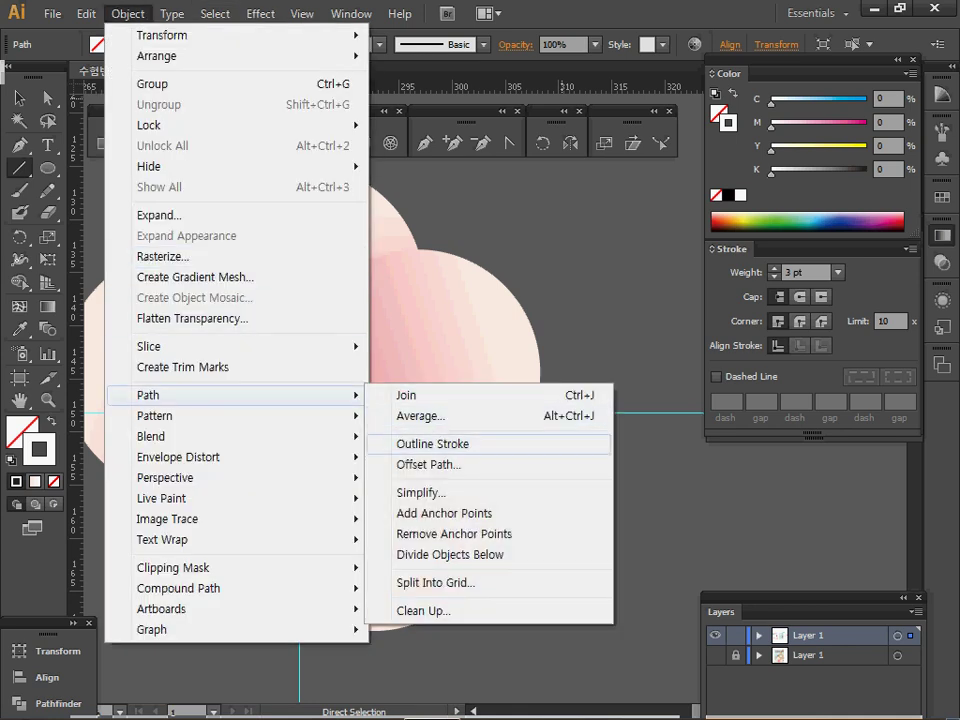
left_click(432, 443)
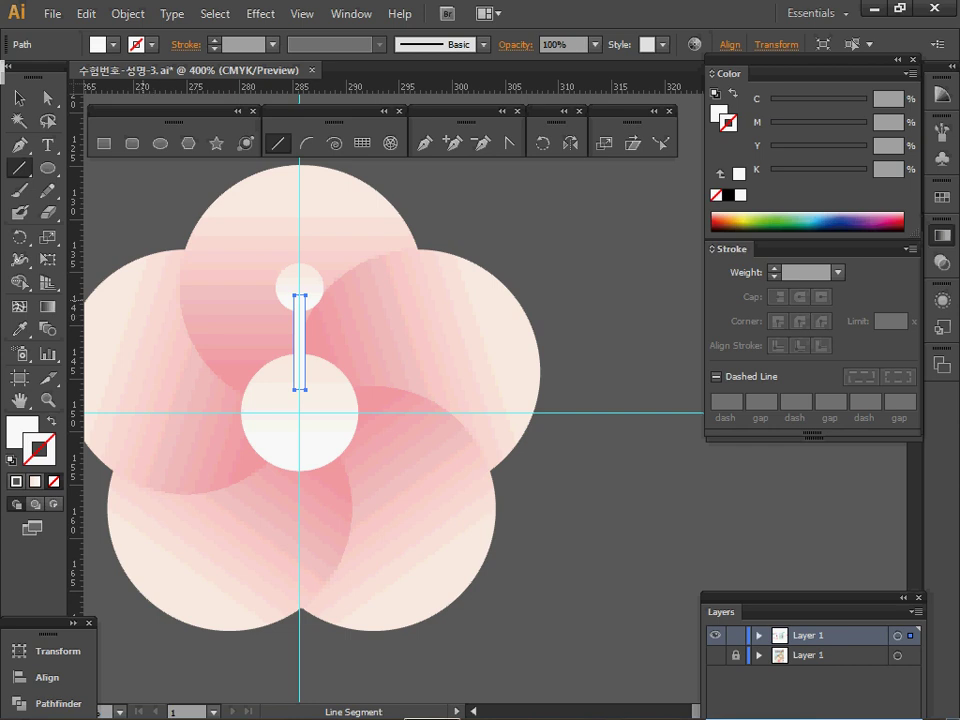
Step: Copy the stalk and small circle rotated 60° about the guide intersection, and repeat it five times to complete the ring of stamens
left_click(19, 98)
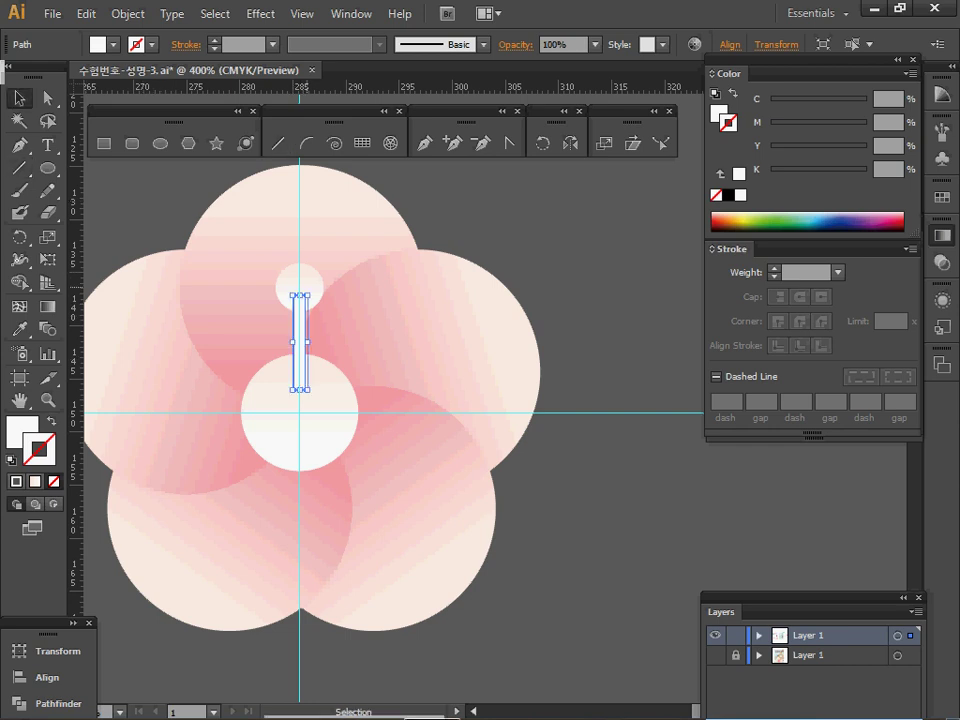
left_click(294, 281, "shift")
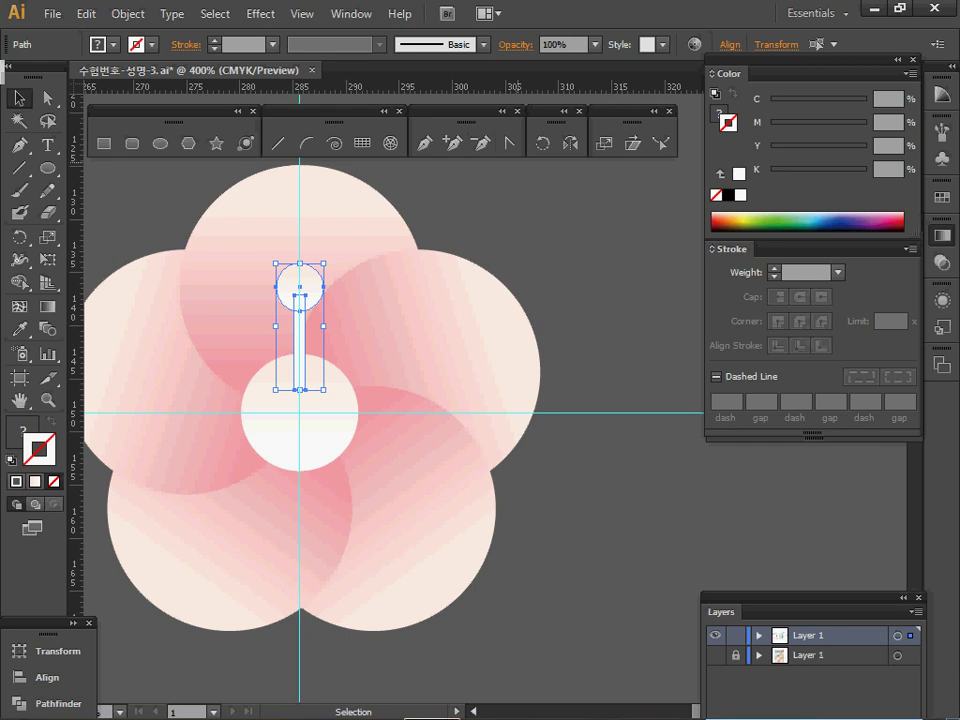
left_click(542, 143)
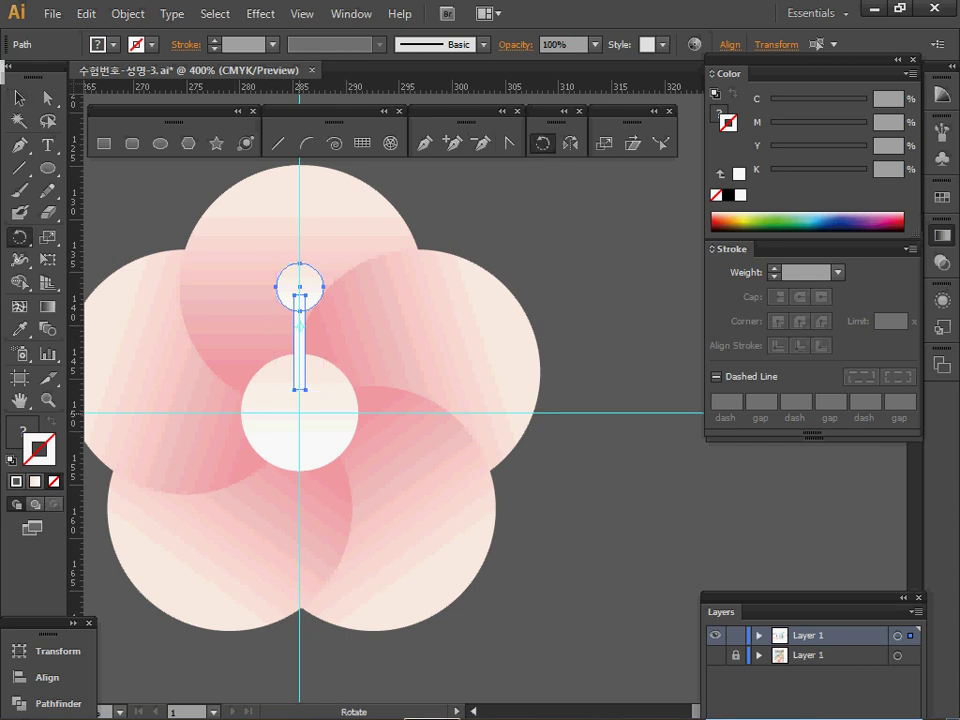
left_click(300, 412, "alt")
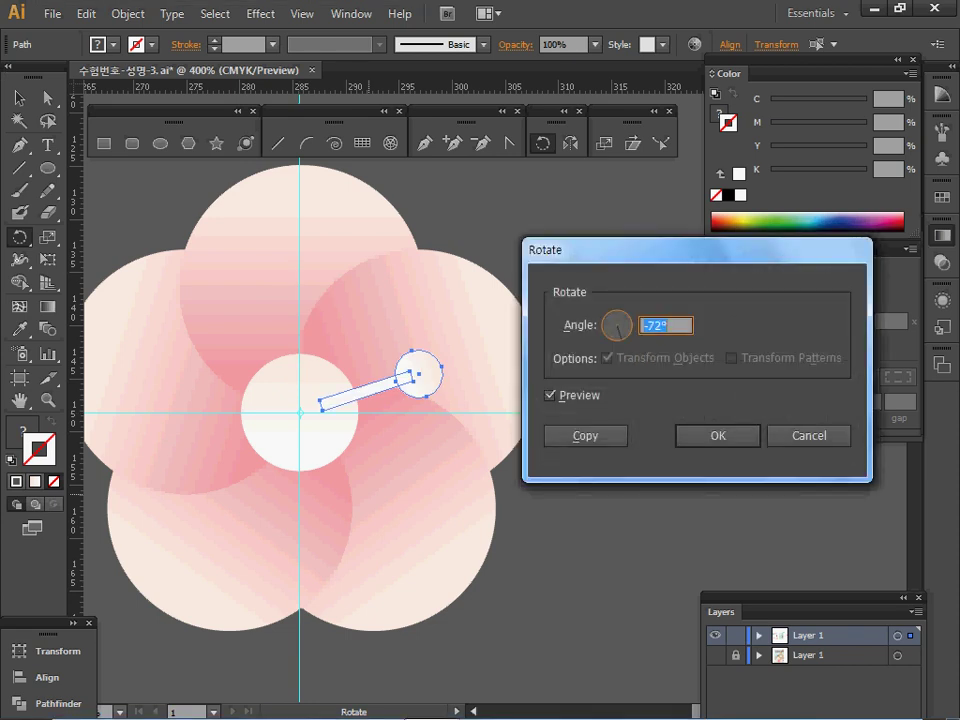
type("60")
left_click(585, 435)
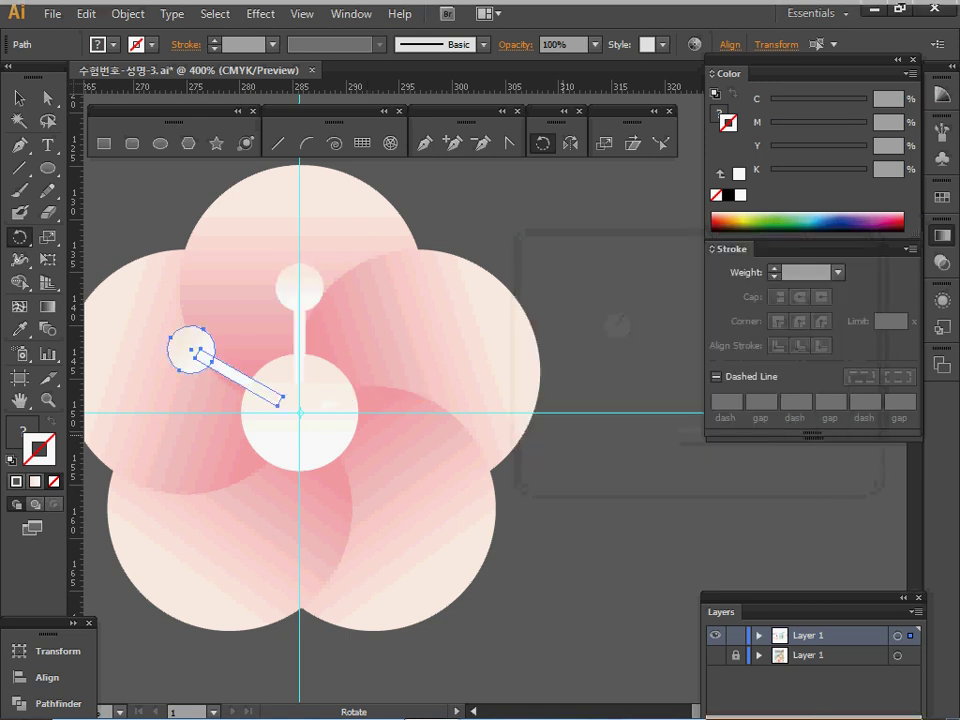
key("ctrl+d")
key("ctrl+d")
key("ctrl+d")
key("ctrl+d")
key("ctrl+d")
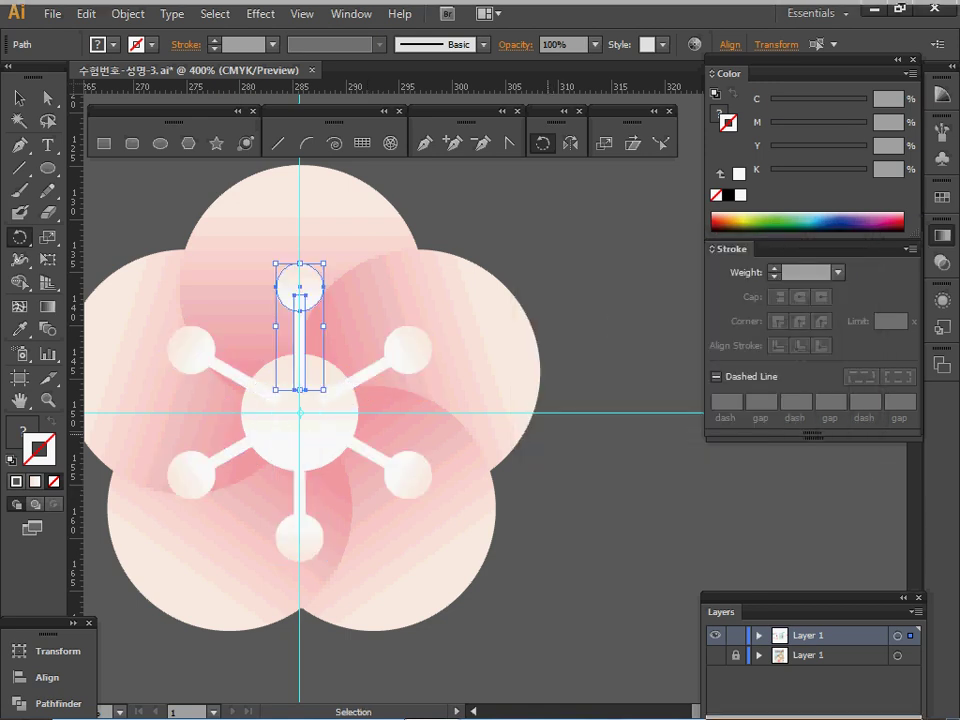
Step: Select the flower's large centre circle and fill it with white
key("r")
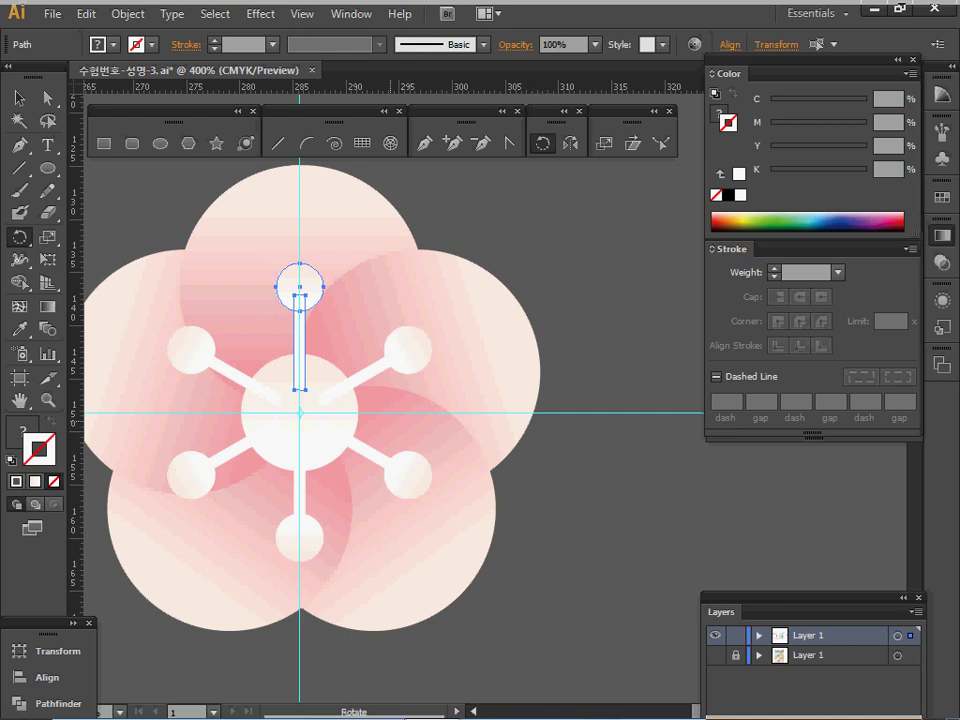
key("v")
left_click(264, 417)
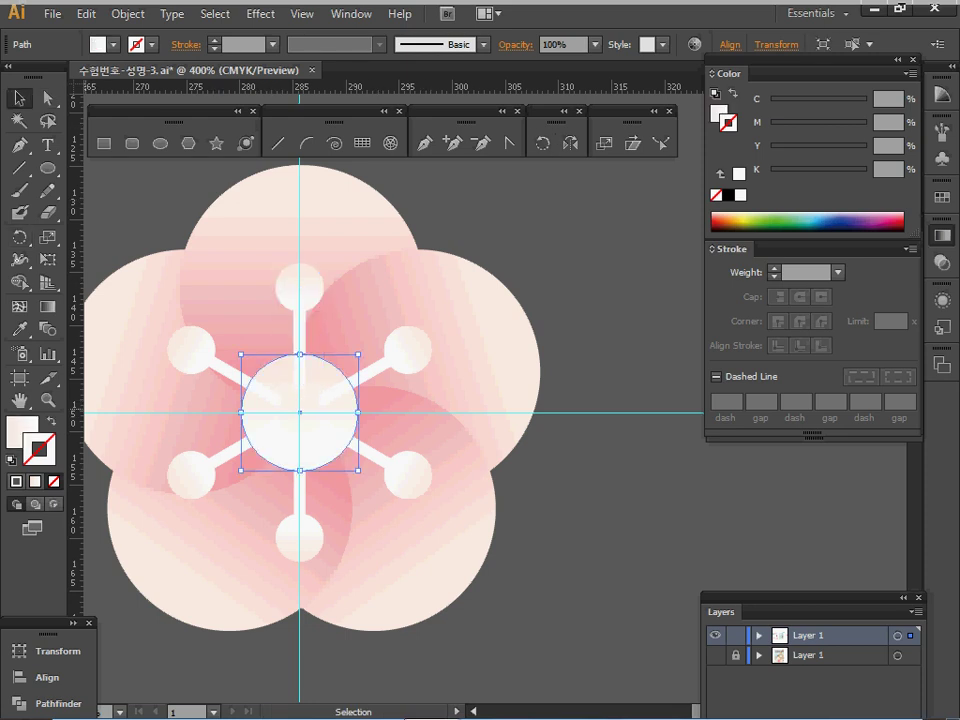
left_click(740, 195)
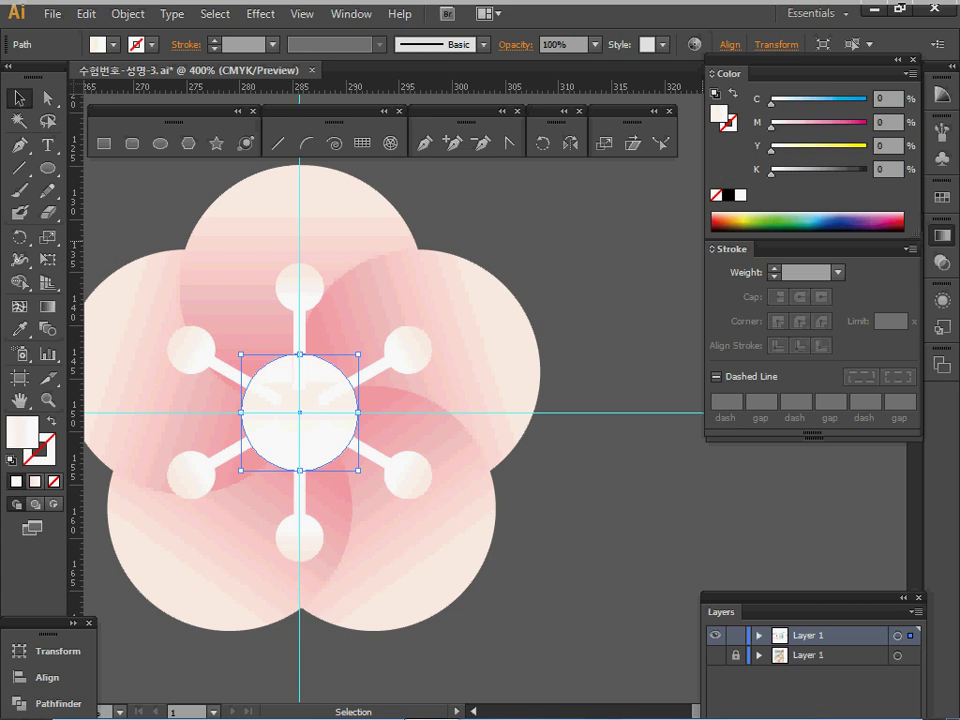
Step: Create an 80% uniformly scaled copy of the centre circle and set its fill to Y 70
double_click(603, 143)
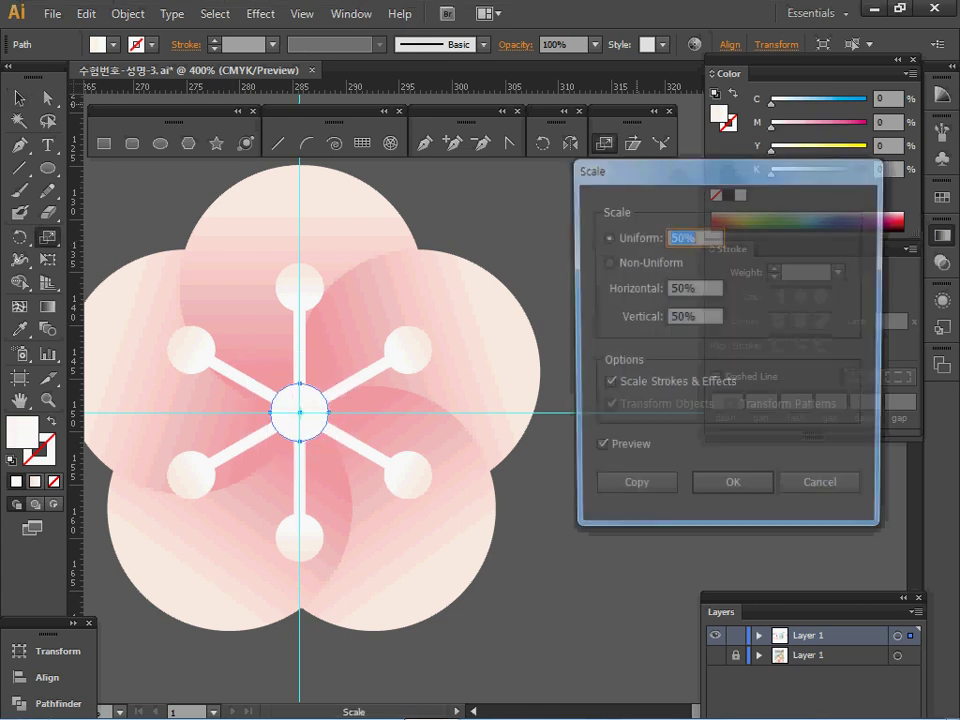
type("80")
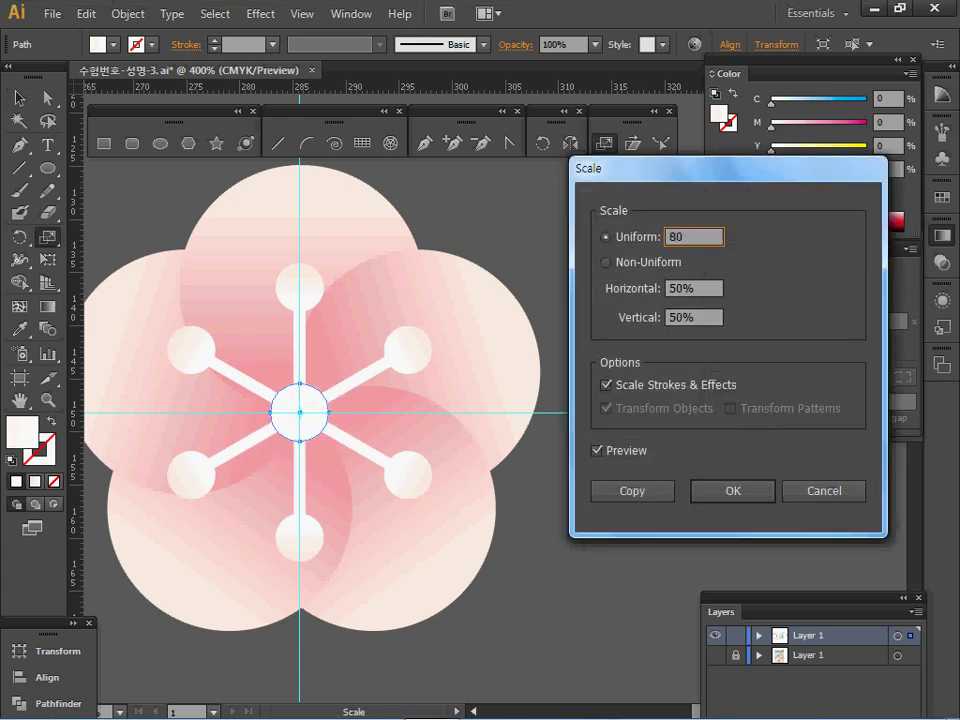
key("Tab")
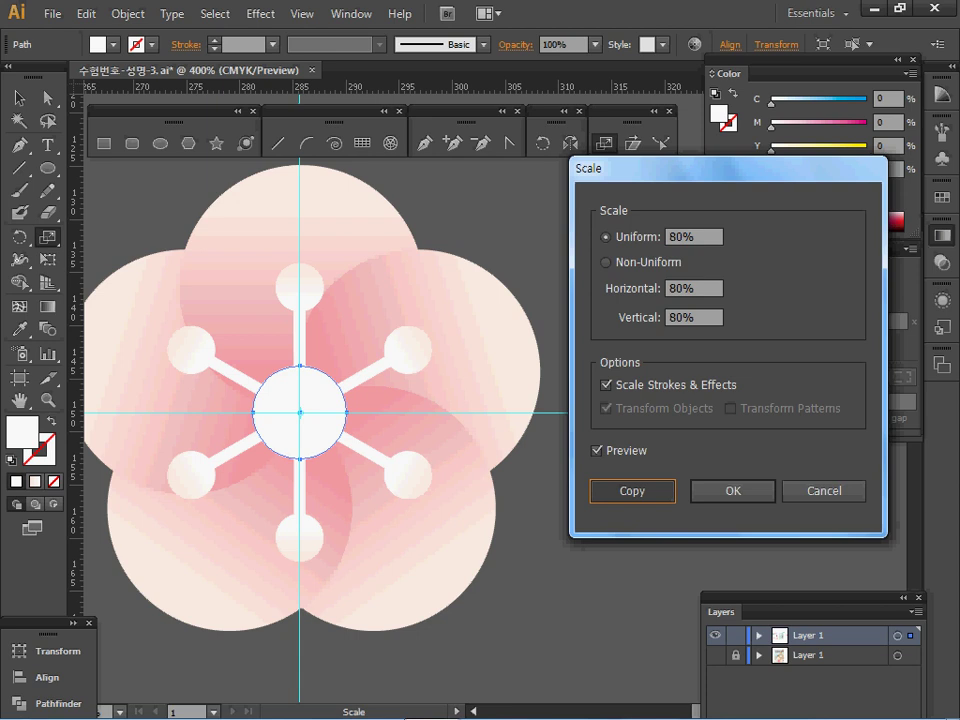
key("Return")
double_click(884, 146)
type("70")
key("Return")
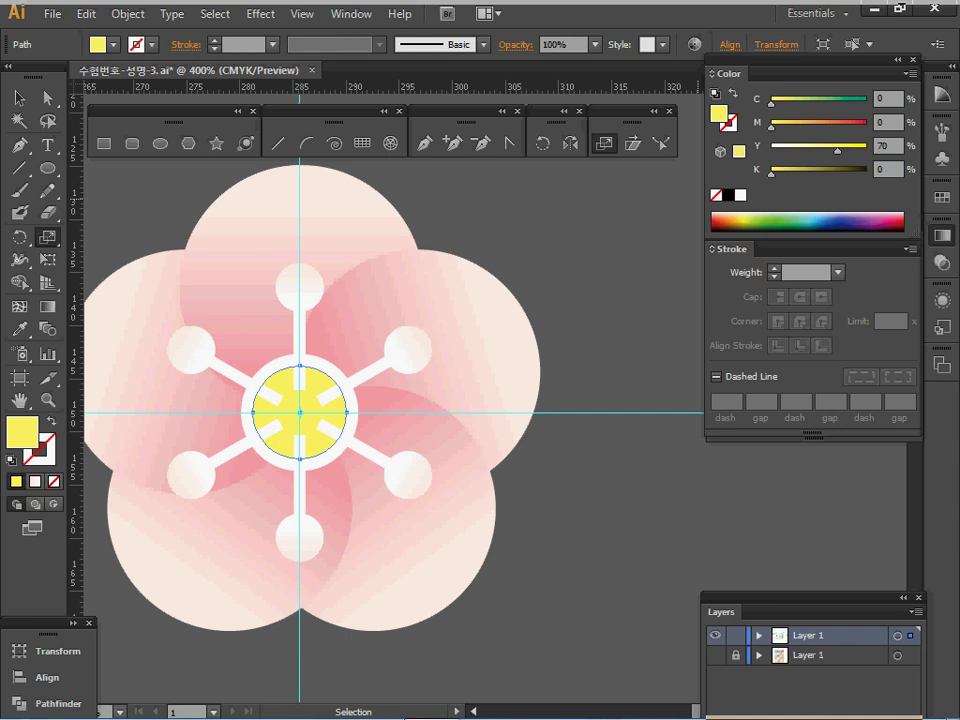
Step: Select all stamen circles and stalks together with the white centre circle, and unite them into one shape
key("s")
key("v")
left_click(190, 349)
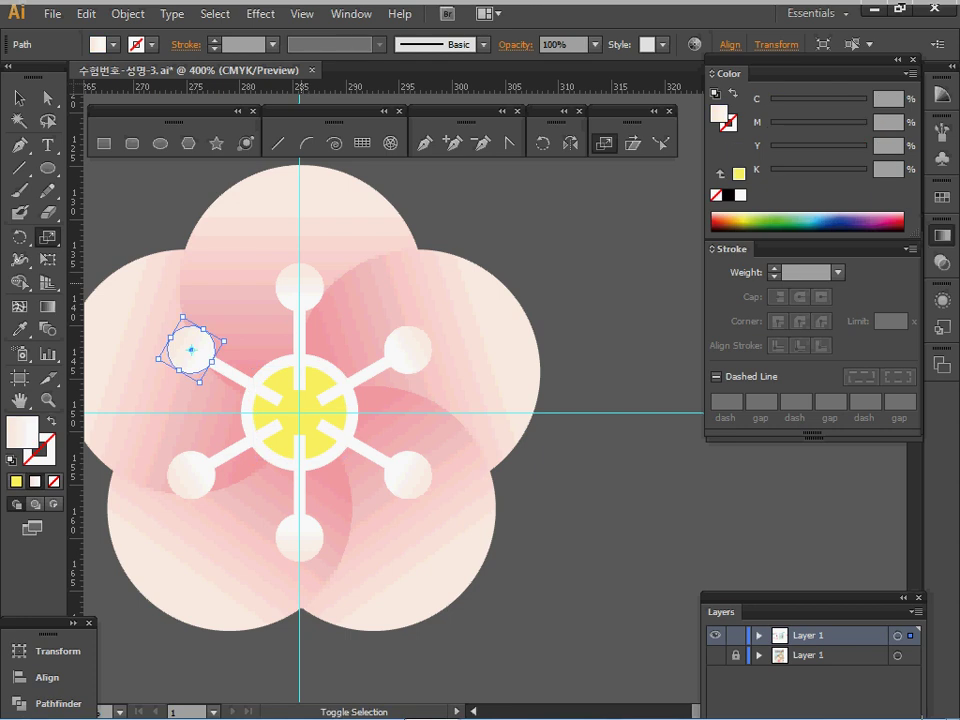
left_click_drag(167, 257, 279, 364)
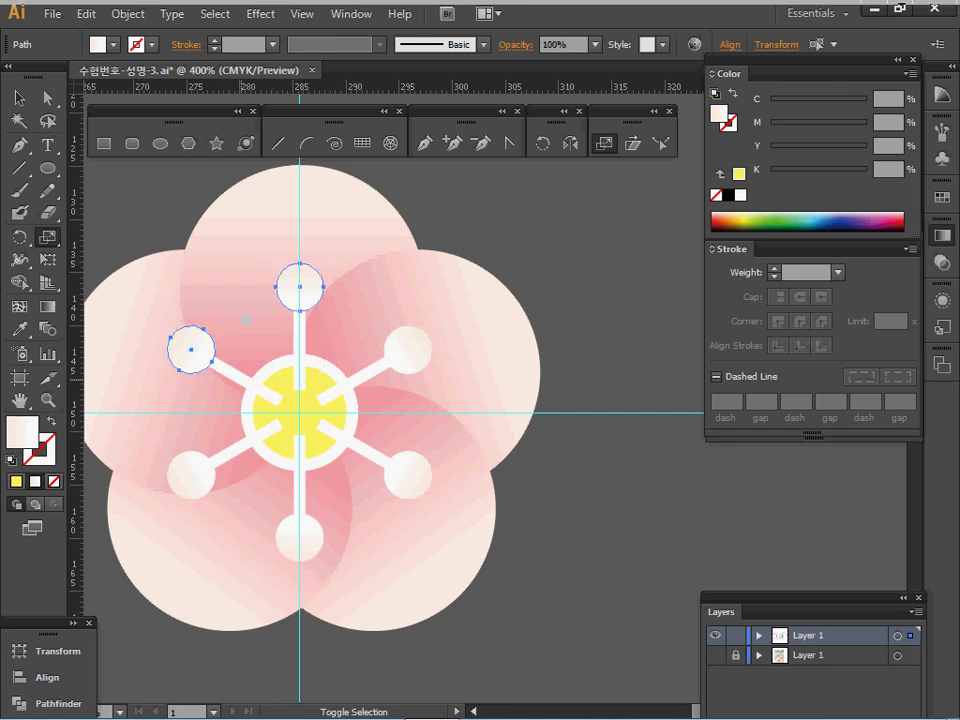
left_click(300, 338, "shift")
left_click(407, 350, "shift")
left_click(366, 376, "shift")
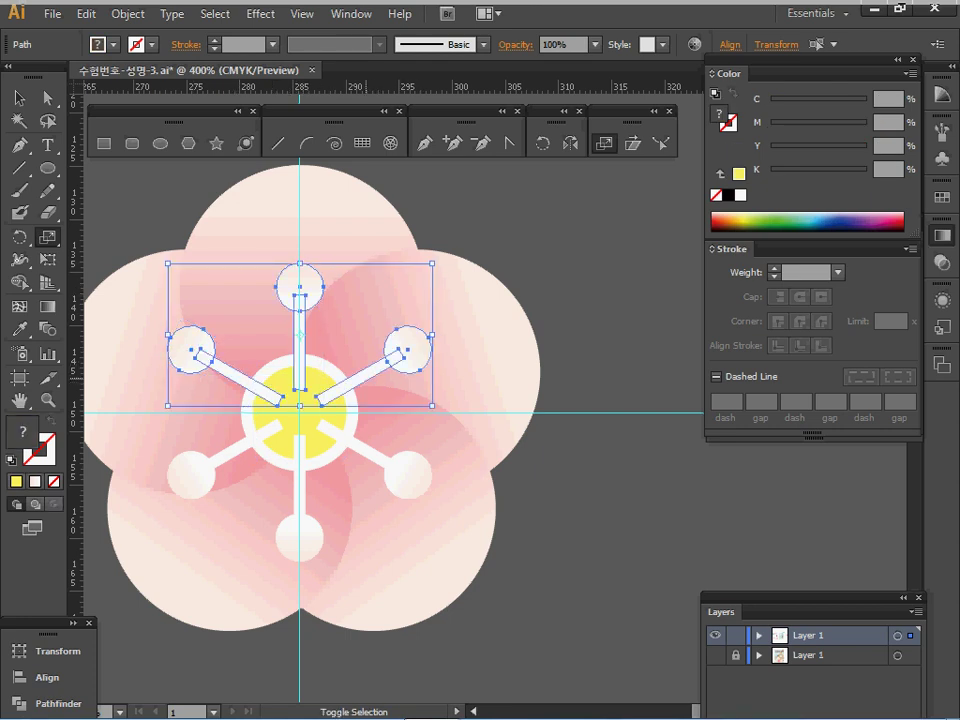
left_click(407, 475, "shift")
left_click(370, 454, "shift")
left_click(339, 377, "shift")
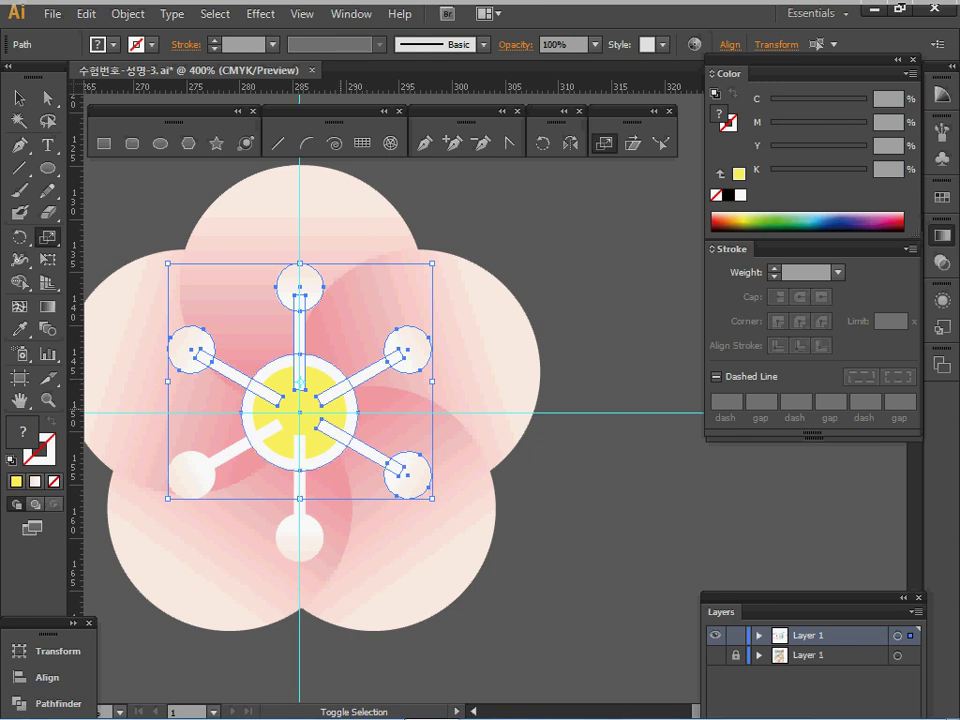
left_click(300, 540, "shift")
left_click(300, 496, "shift")
left_click(189, 479, "shift")
left_click(218, 458, "shift")
key("s")
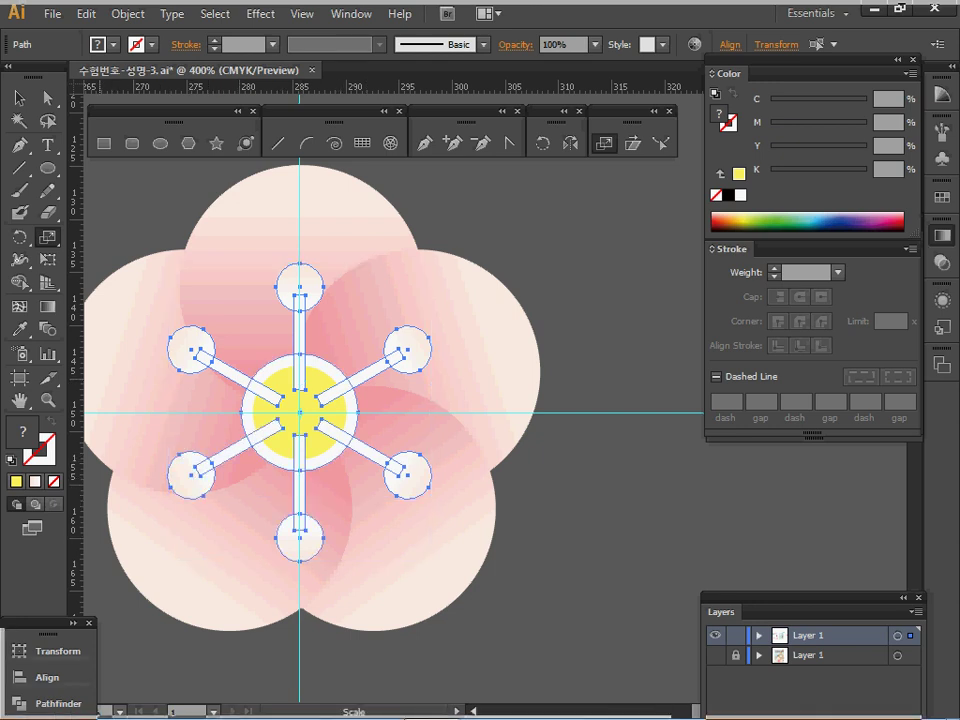
left_click(48, 703)
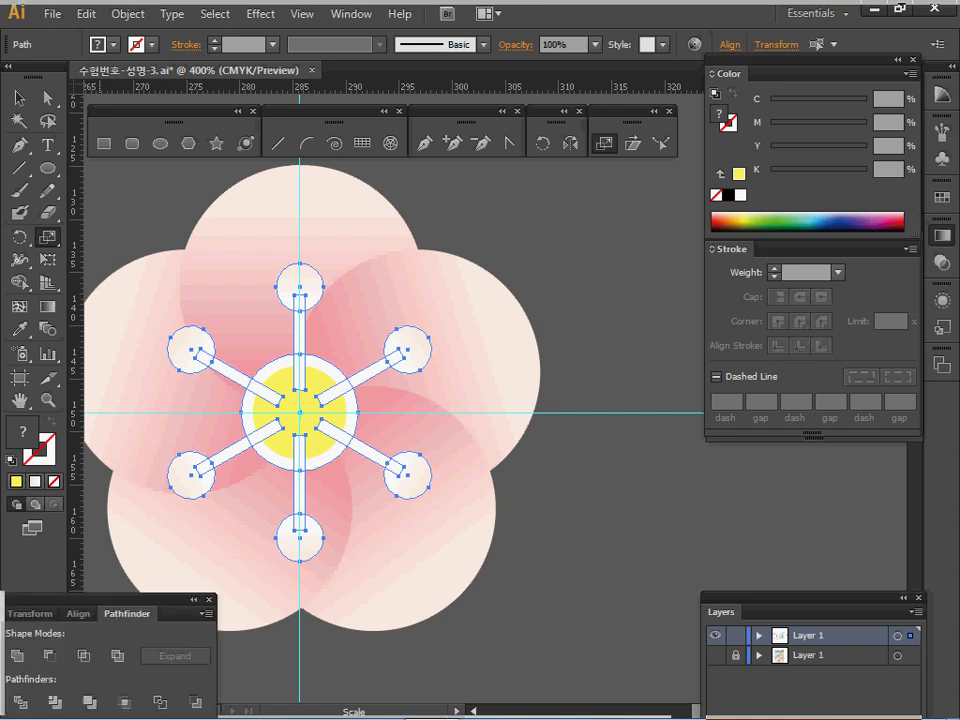
left_click(18, 656)
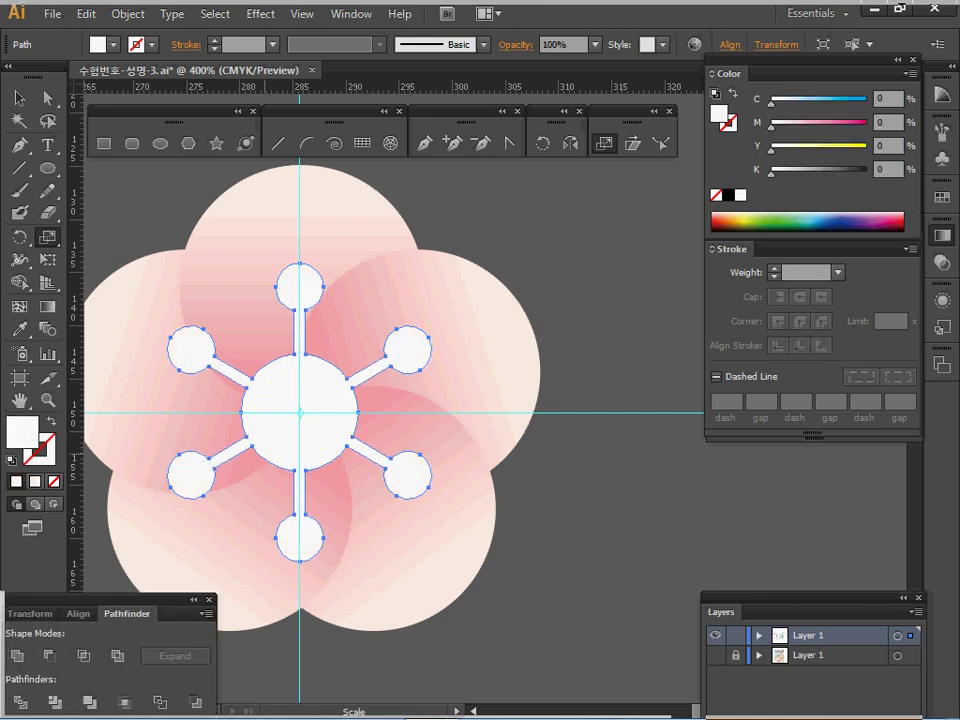
Step: Send the united shape behind the yellow circle and unite the leftover upper stalk with it
key("ctrl")
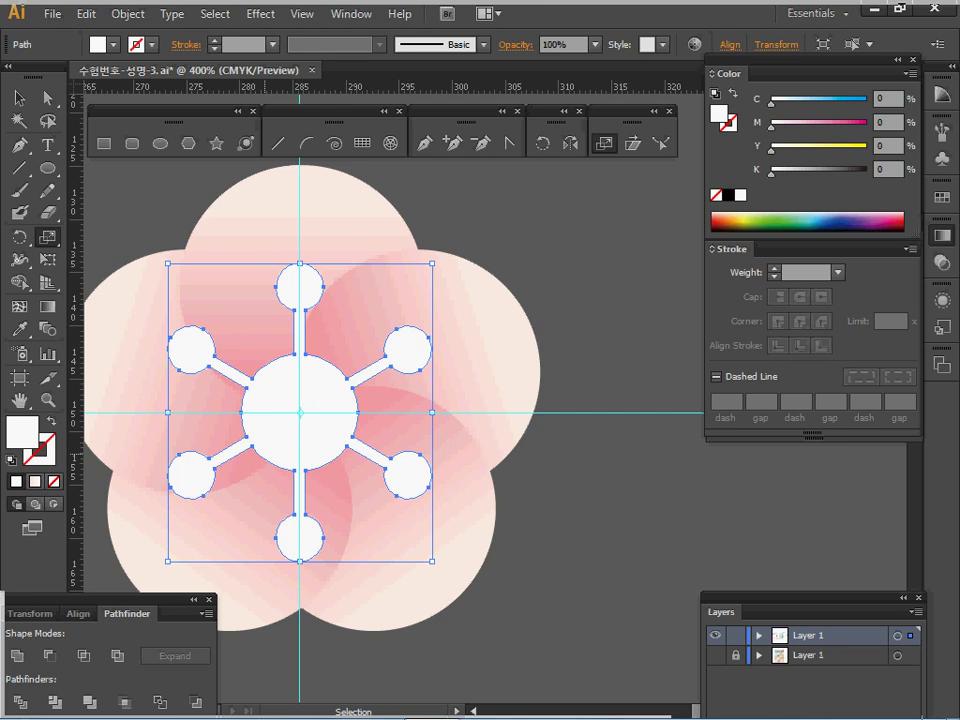
key("ctrl+z")
key("ctrl")
left_click(300, 379, "ctrl+shift")
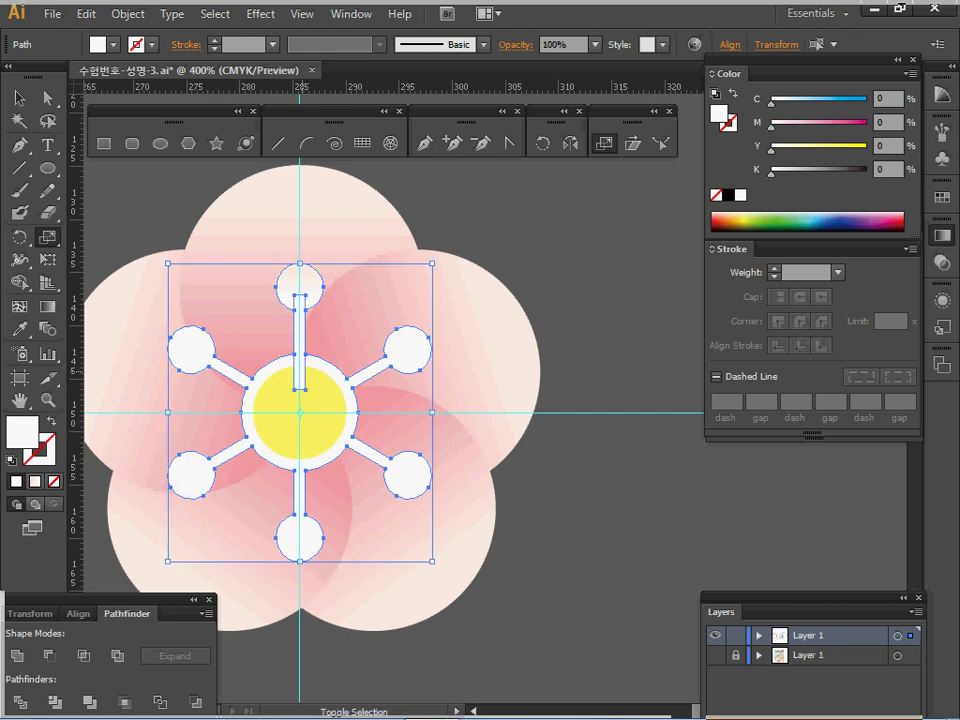
left_click(17, 656)
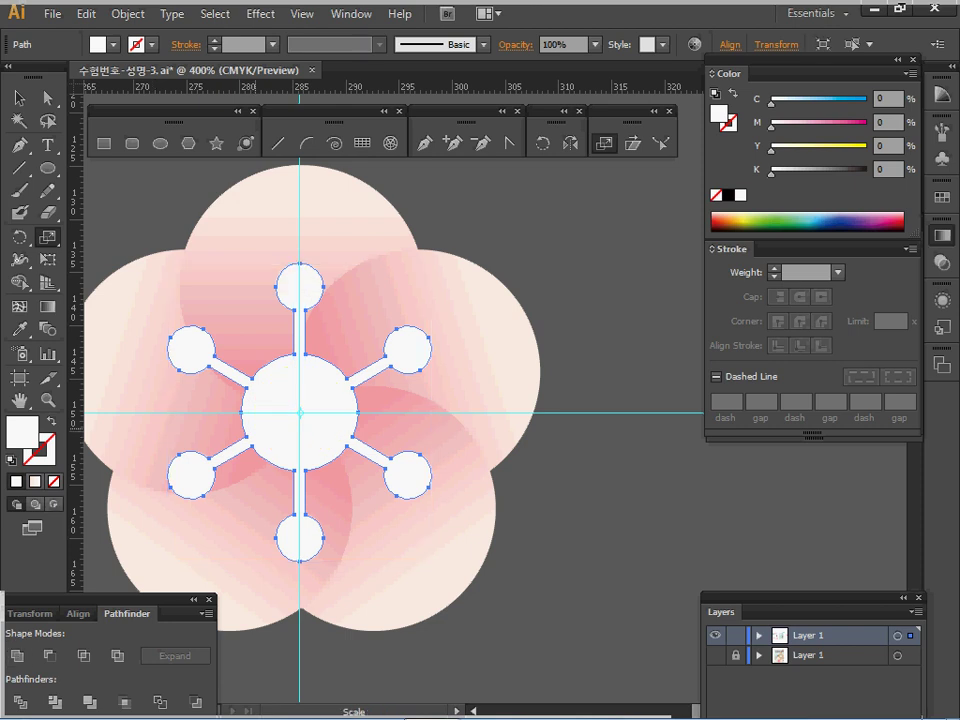
Step: Move the merged stamen shape behind the yellow circle and save the document
key("ctrl+bracketleft")
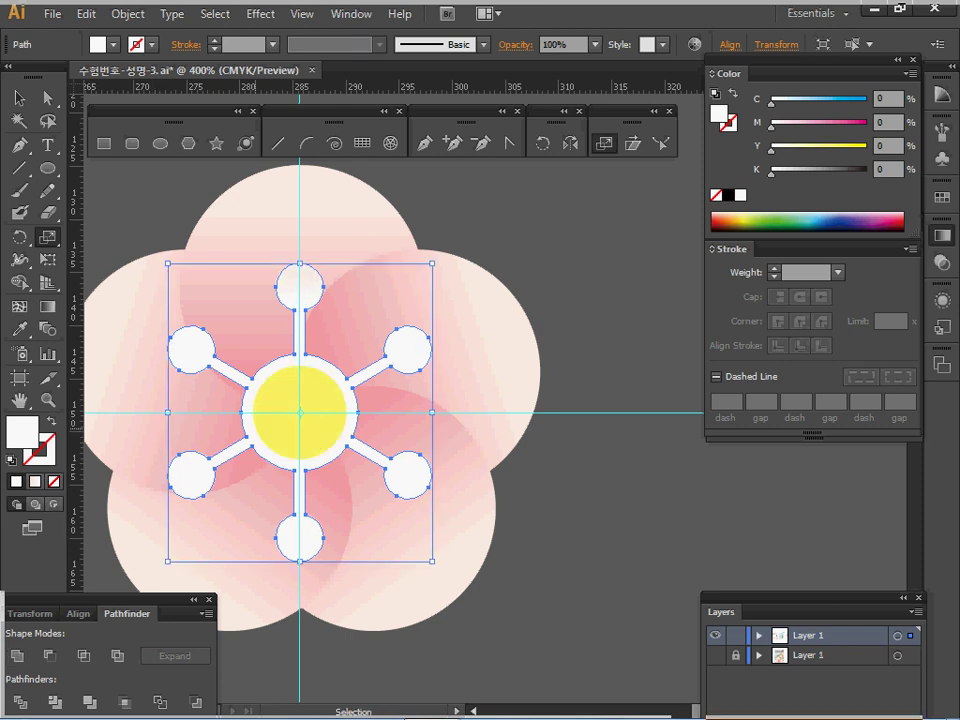
key("ctrl+s")
key("s")
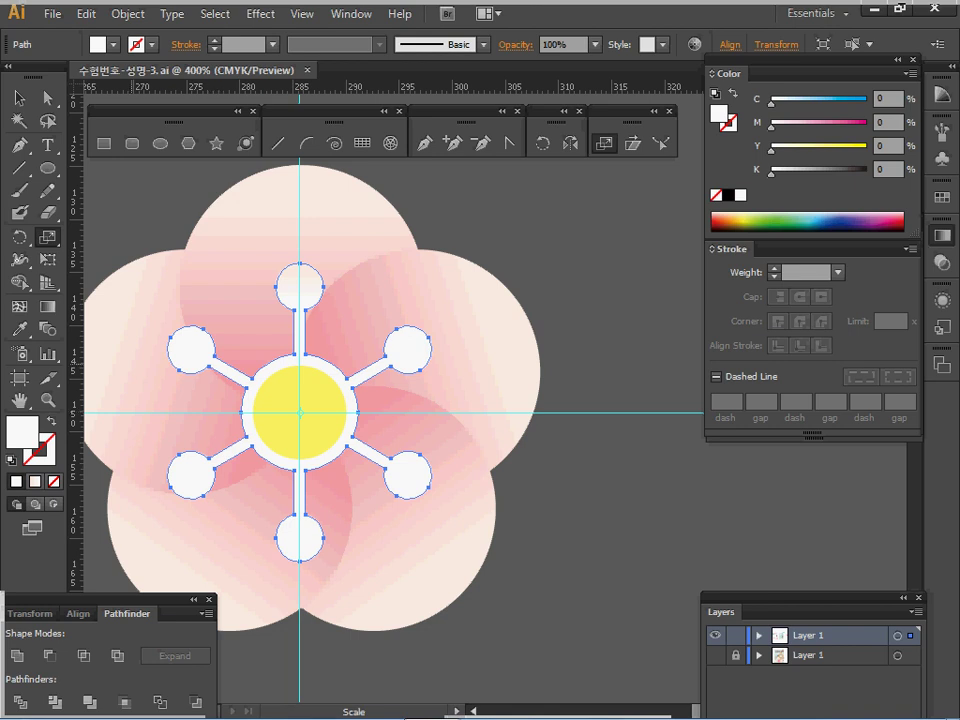
Step: Select the whole flower and create a copy of it scaled uniformly to 75%
left_click(350, 458, "ctrl+alt")
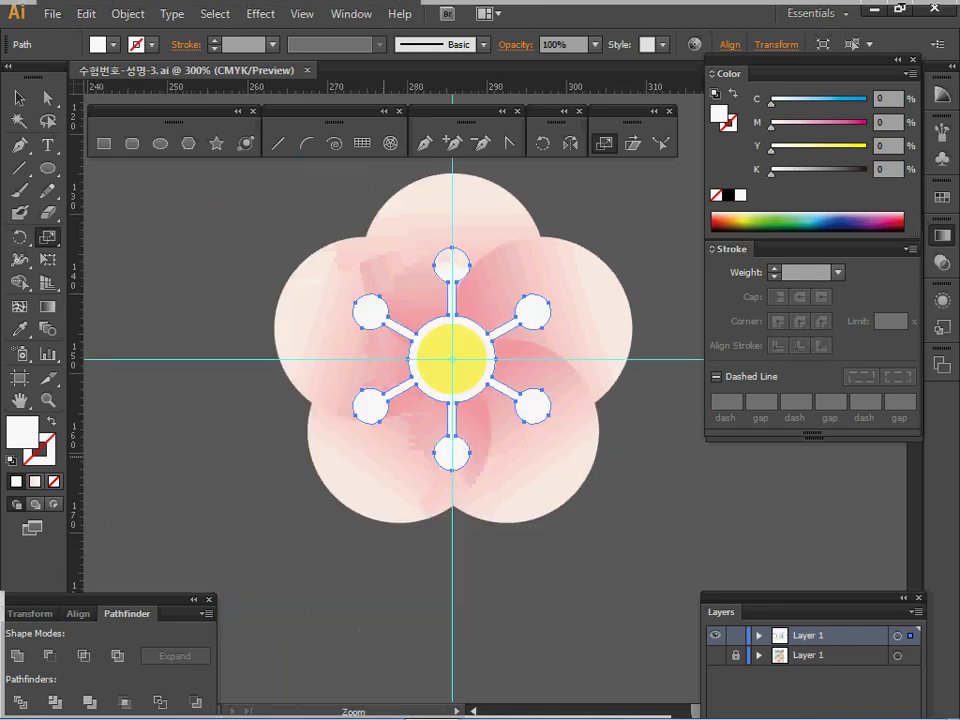
left_click(382, 443, "ctrl+alt")
left_click_drag(382, 443, 131, 433)
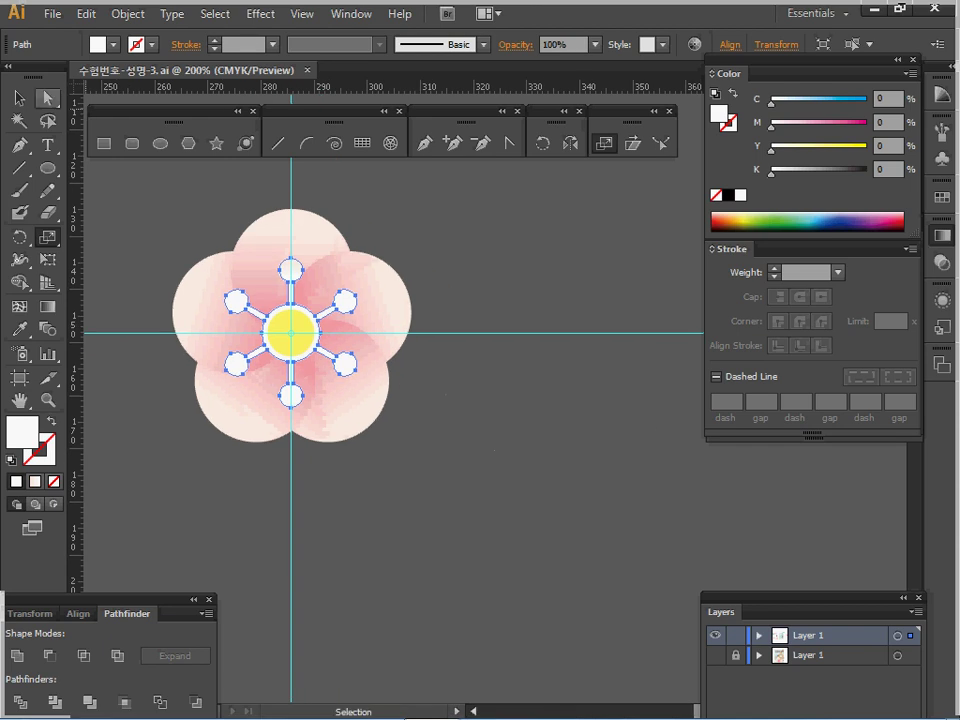
key("v")
left_click_drag(163, 205, 370, 433)
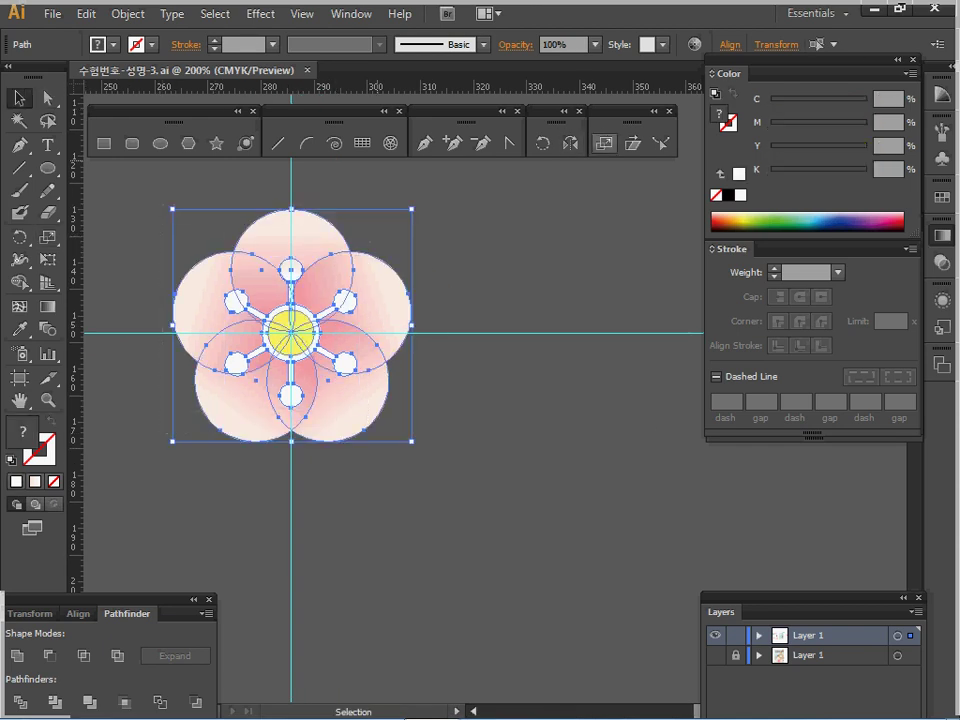
double_click(604, 143)
type("75")
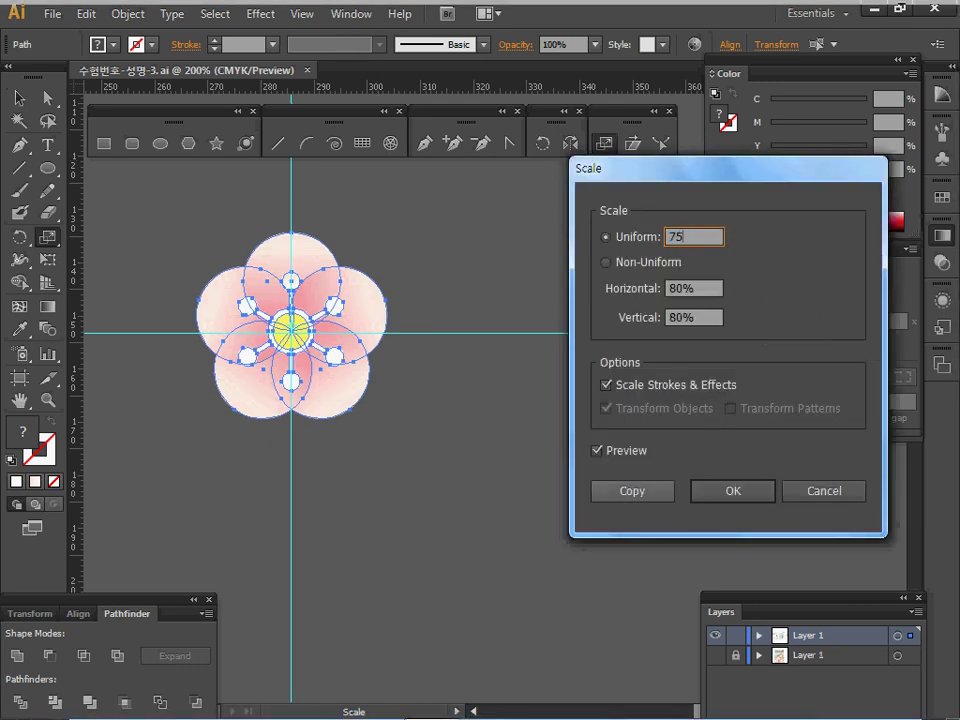
key("Tab")
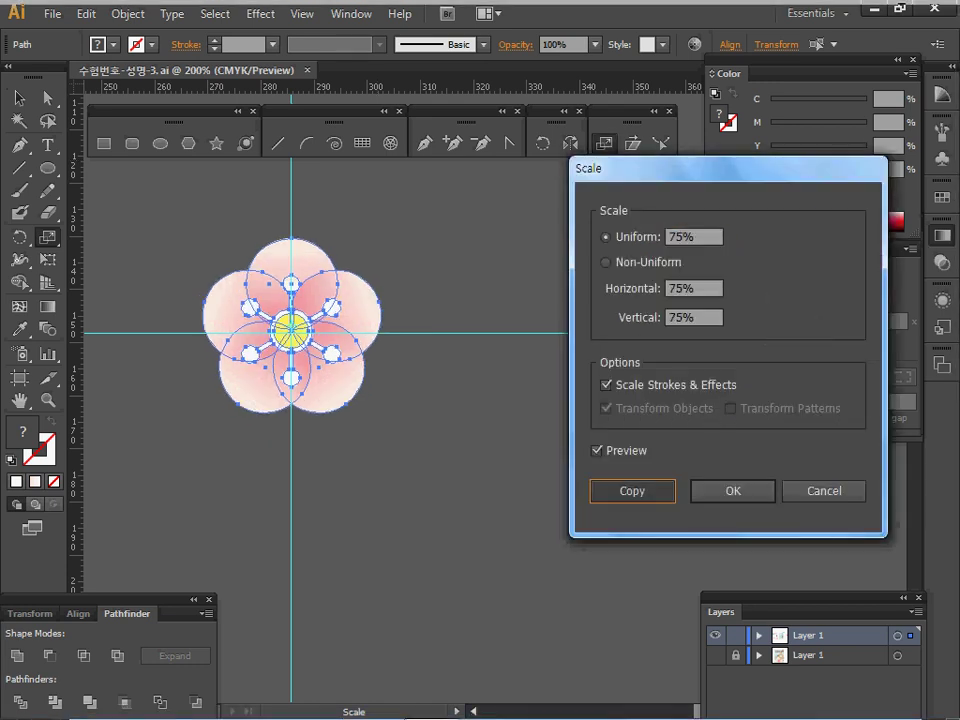
key("Return")
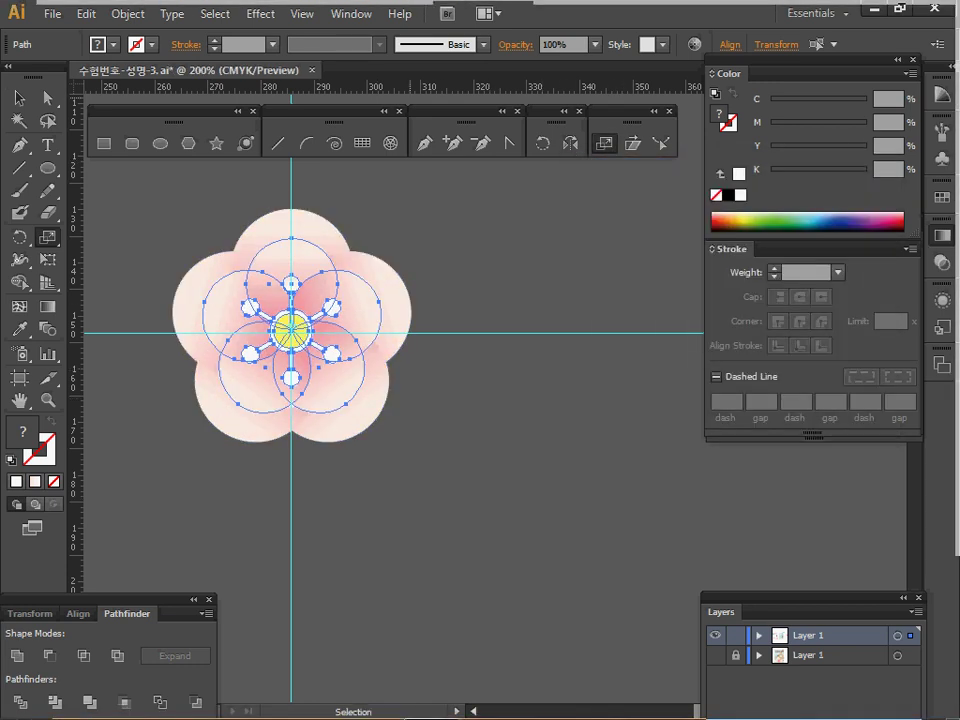
Step: Rotate the smaller flower copy by -50° and move it below and to the right of the original flower
double_click(542, 143)
type("-")
type("36")
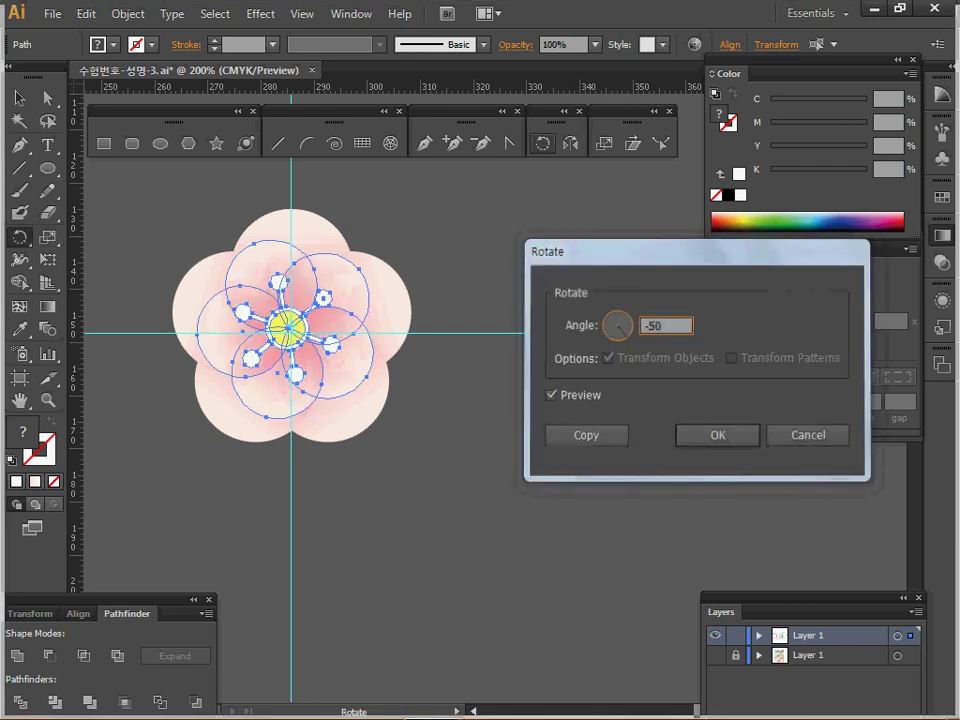
key("Return")
key("v")
left_click_drag(290, 328, 479, 540)
Step: Recolour the small flower's stamens magenta (M 90) and its centre circle peach (M 20, Y 20), sampling both colours from the reference flower
left_click(553, 455, "ctrl+alt")
left_click_drag(566, 455, 402, 518)
left_click(428, 444, "ctrl")
left_click_drag(428, 444, 339, 501)
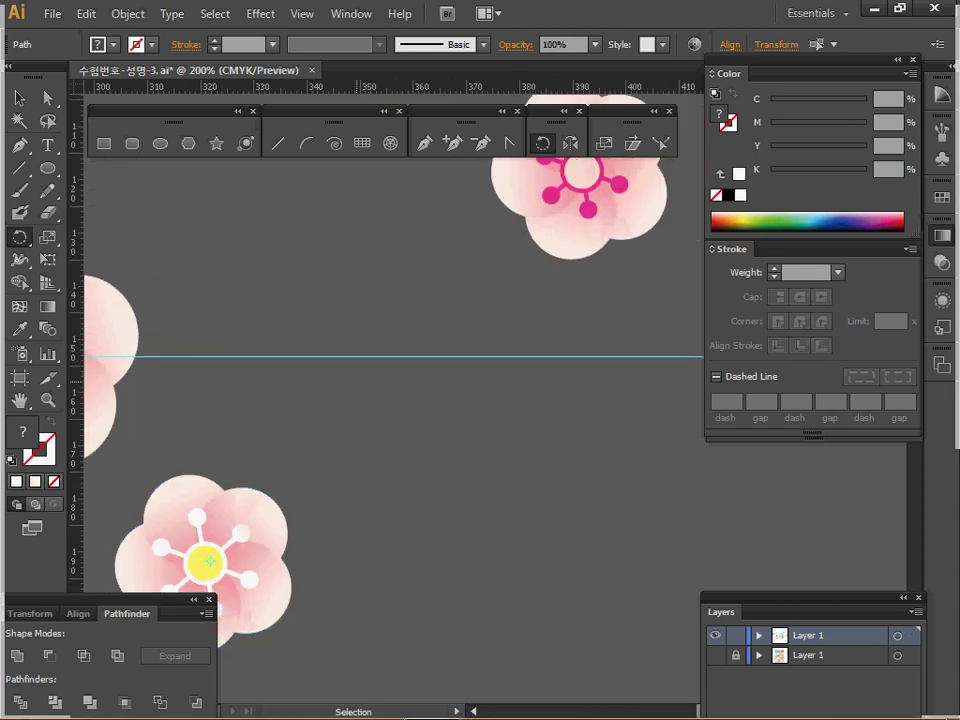
left_click(342, 504, "ctrl")
left_click(196, 514, "ctrl")
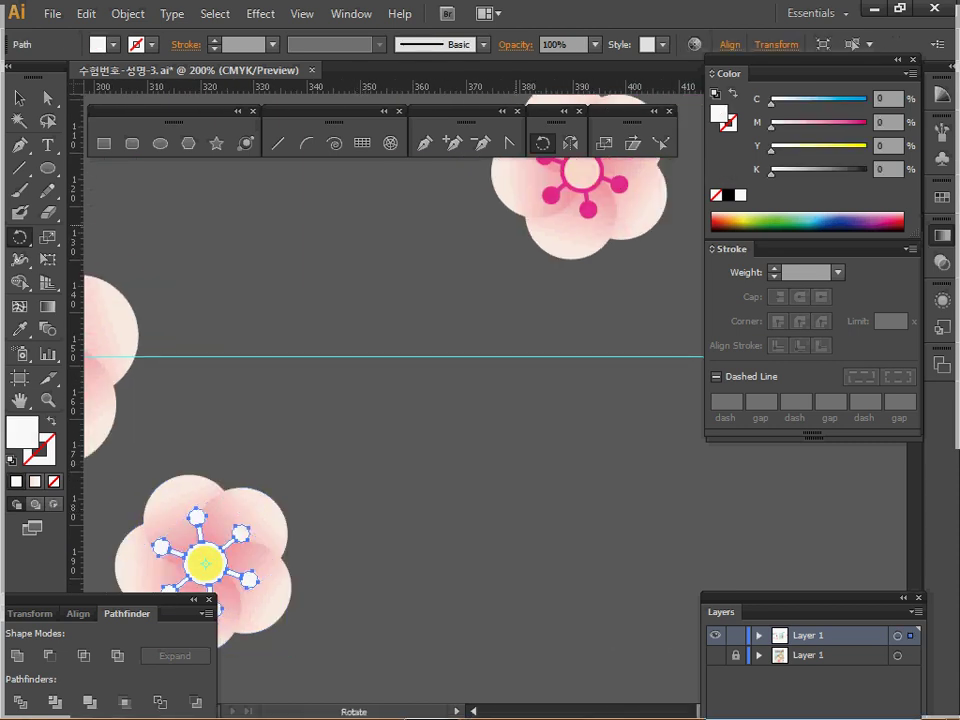
key("i")
left_click(551, 195)
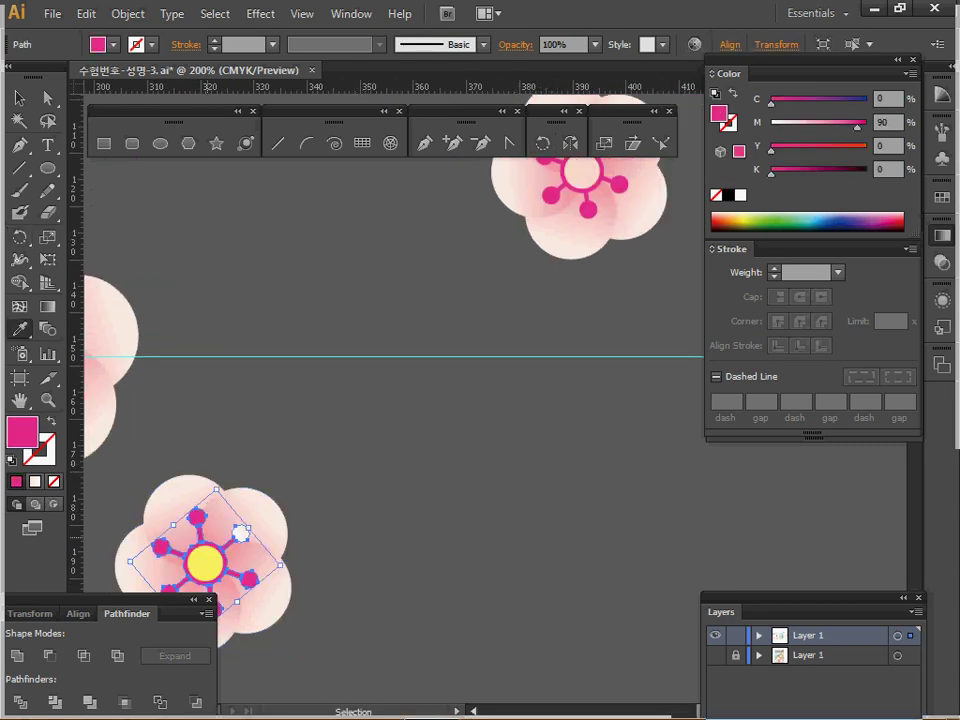
left_click(205, 562, "ctrl")
left_click(581, 173)
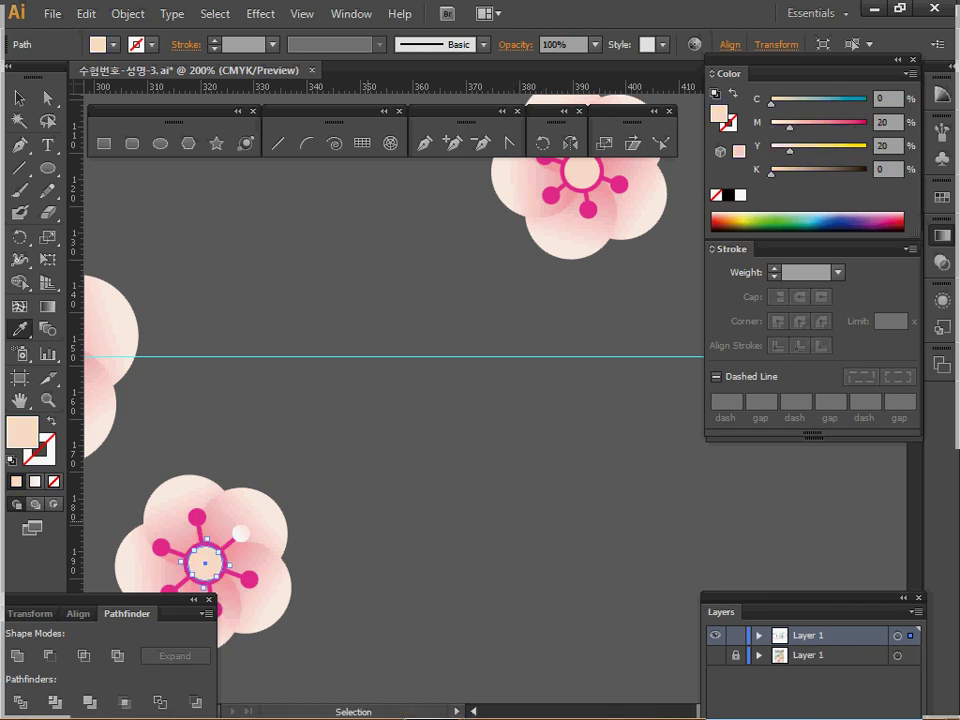
Step: Give the remaining white stamen tip the same magenta (M 90) as the small flower's other stamens, and save the document
left_click(302, 535, "ctrl")
left_click(241, 533, "ctrl")
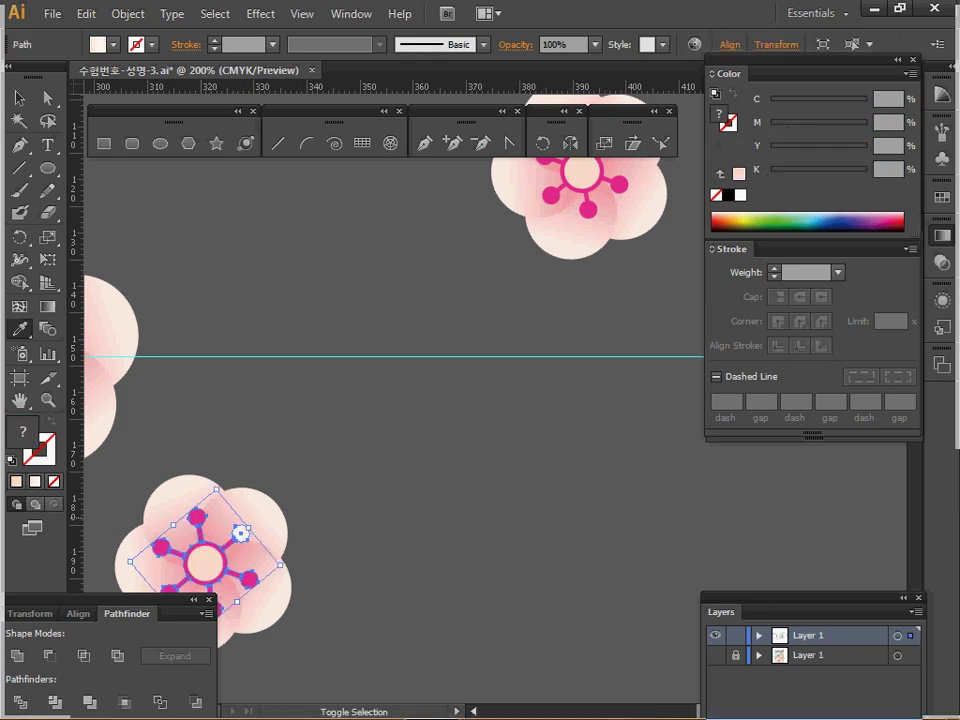
left_click(35, 482)
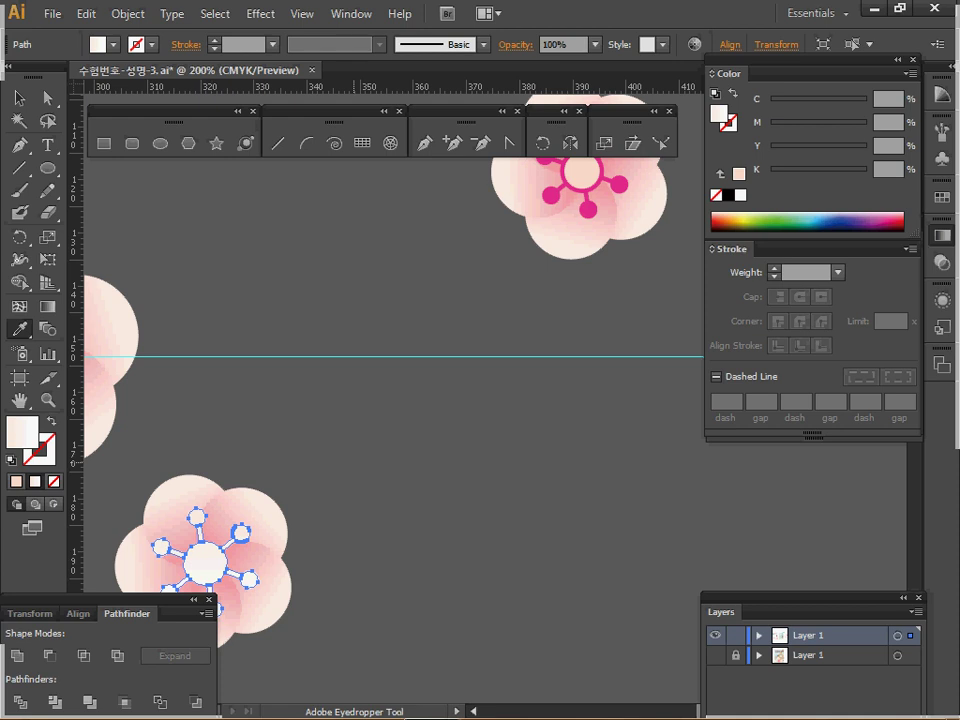
left_click(588, 209)
left_click(325, 532, "ctrl")
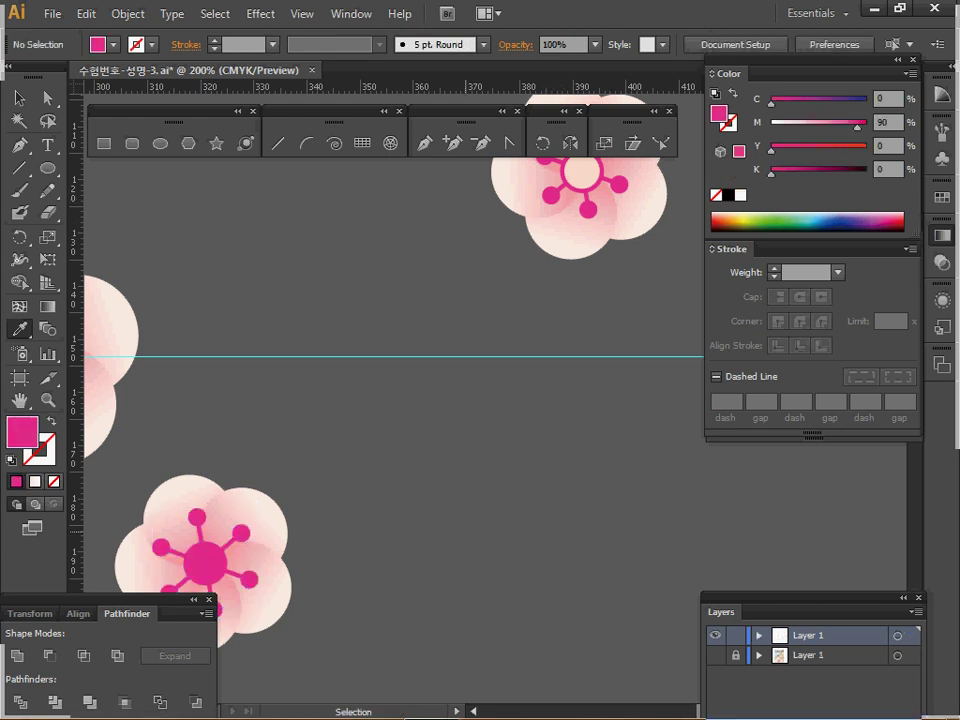
key("ctrl+s")
Step: Send the magenta stamen shape behind the small flower's peach centre circle and deselect it
left_click(377, 480, "ctrl+alt")
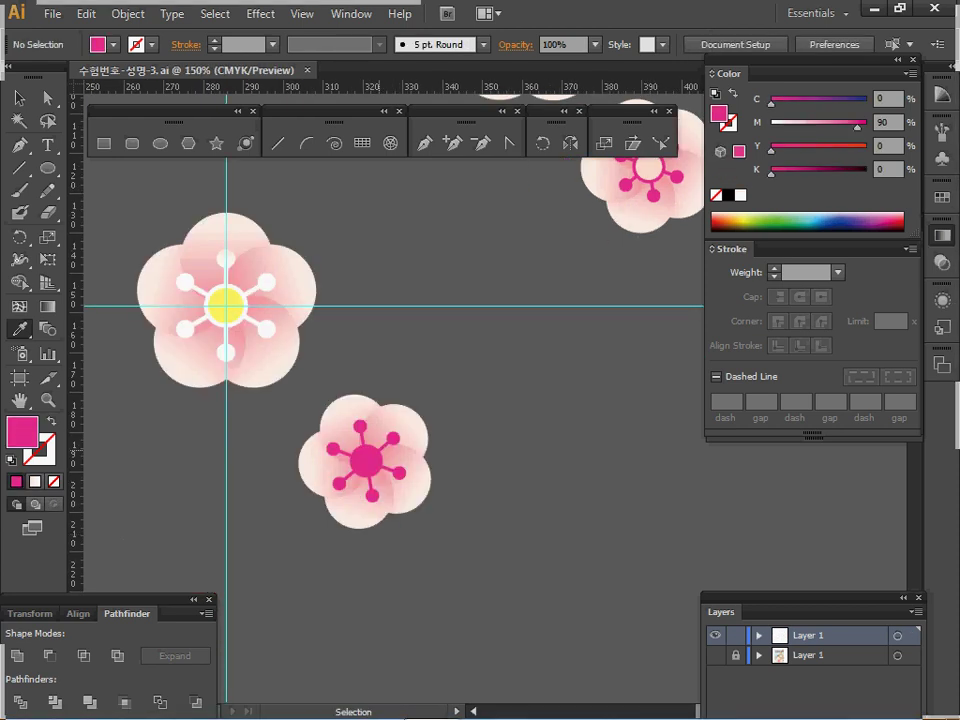
left_click(393, 438, "ctrl")
key("ctrl+bracketleft")
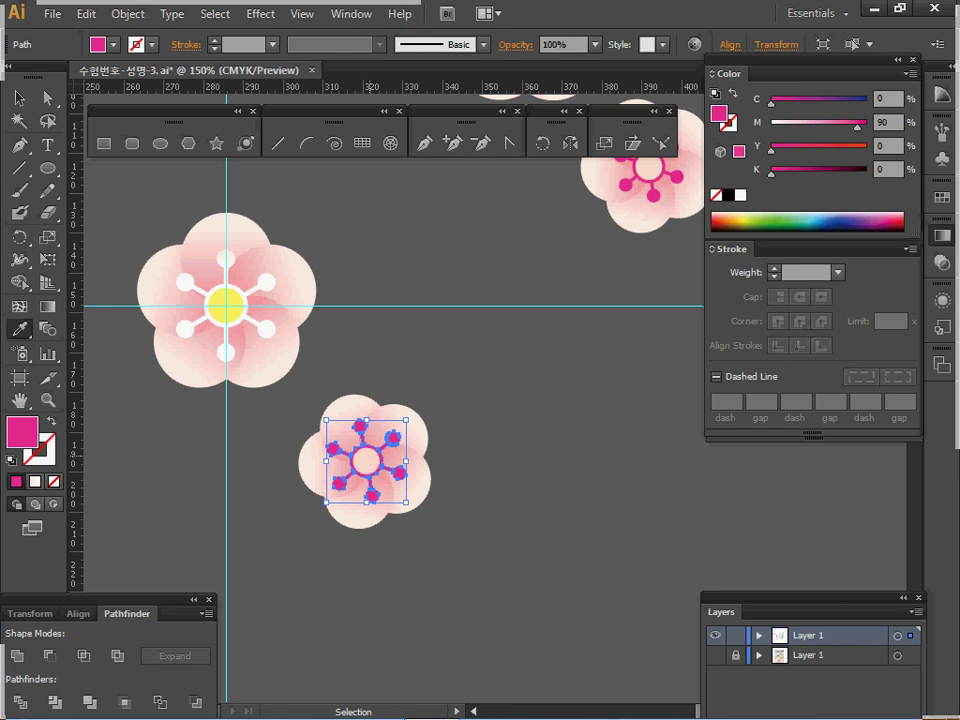
key("ctrl+shift+a")
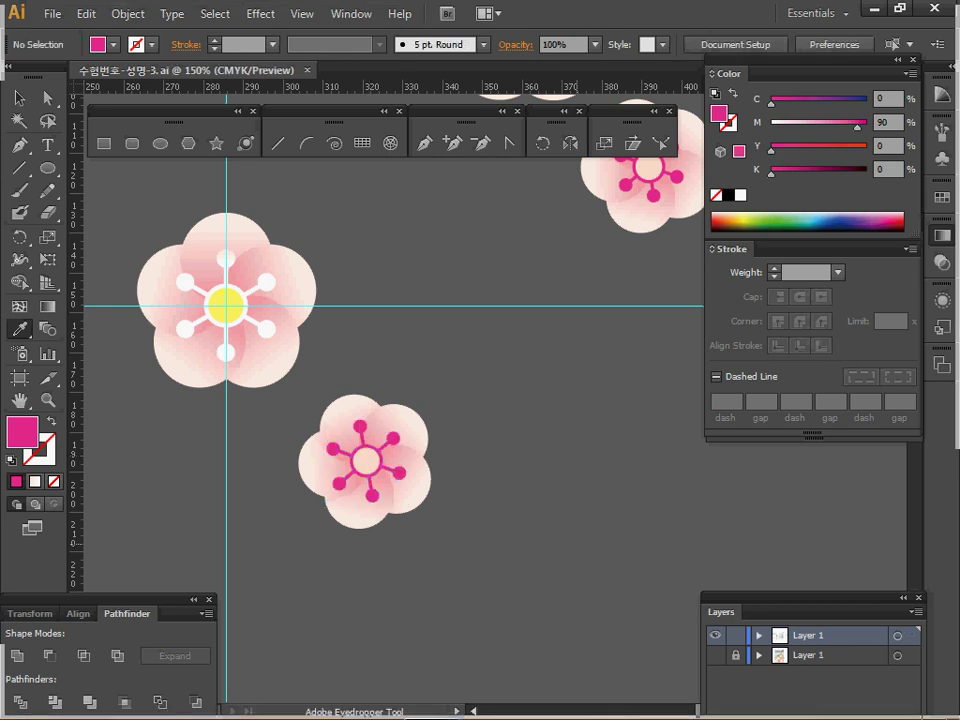
Step: Select the whole small flower and move it slightly closer to the large flower
left_click_drag(334, 385, 452, 623)
left_click_drag(378, 560, 366, 551)
key("ctrl+shift+a")
Step: Create a Graphic symbol named 꽃 from both flowers and delete the original pair
left_click_drag(176, 266, 452, 613)
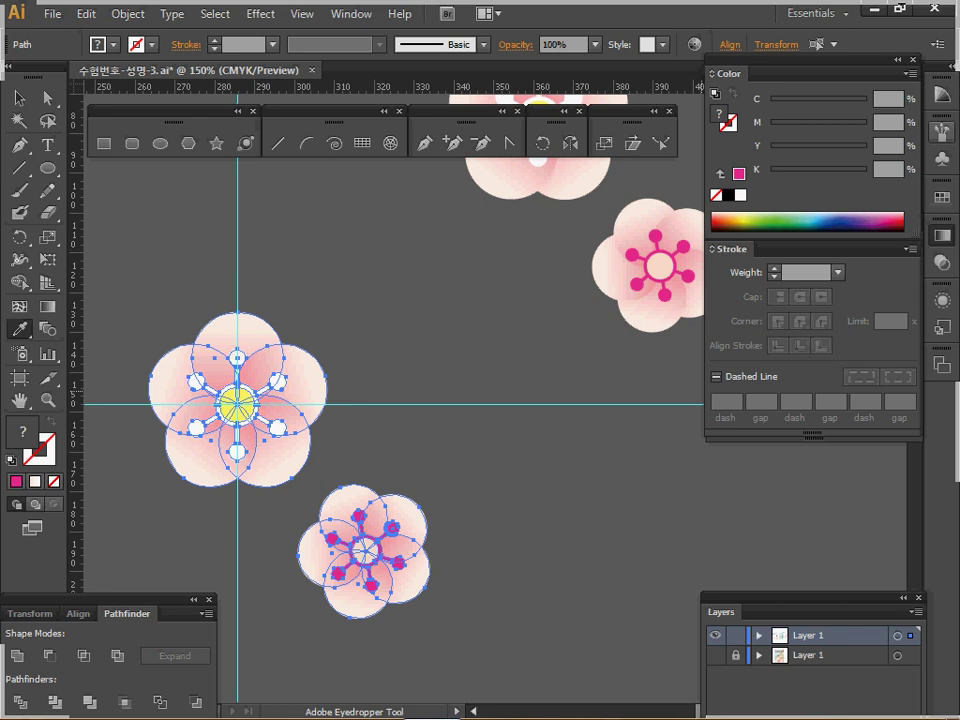
left_click(941, 158)
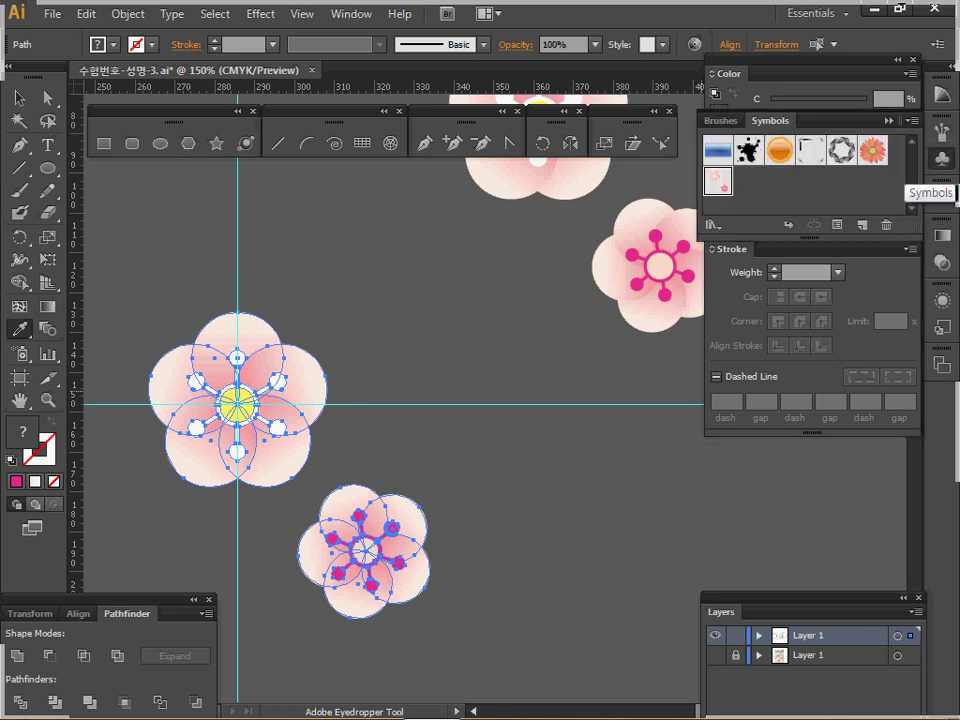
key("F8")
left_click(566, 298)
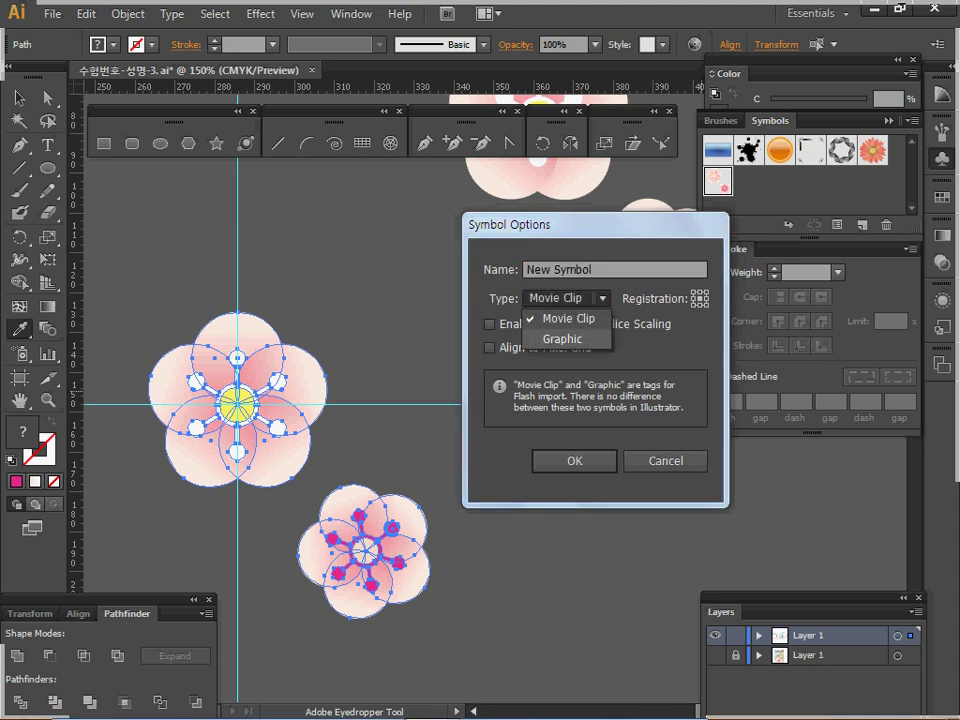
left_click(561, 336)
key("shift+Tab")
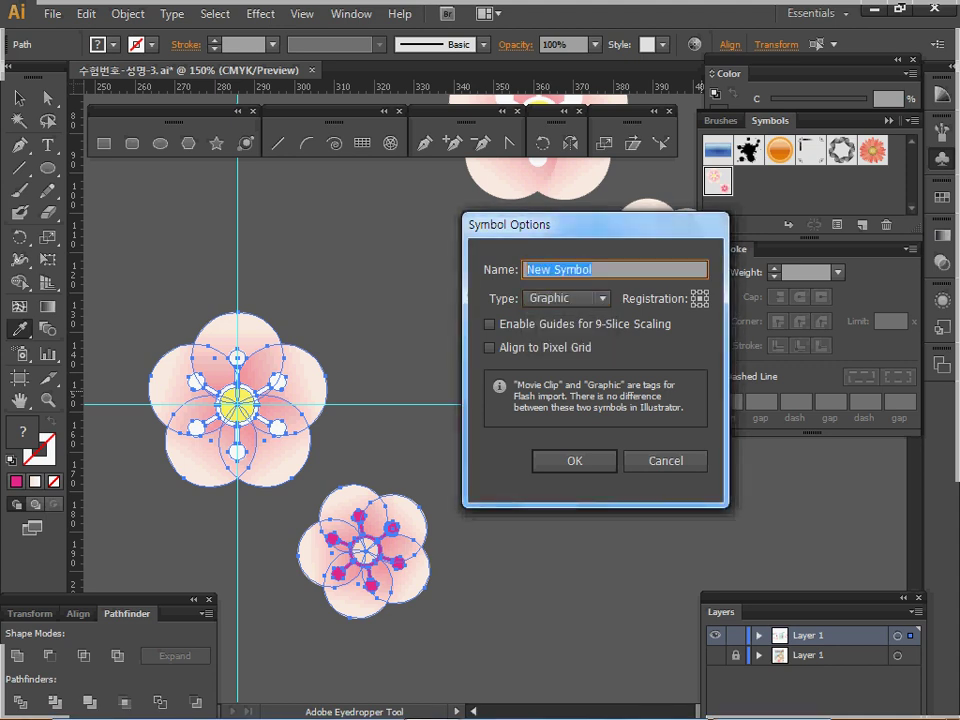
type("꽃")
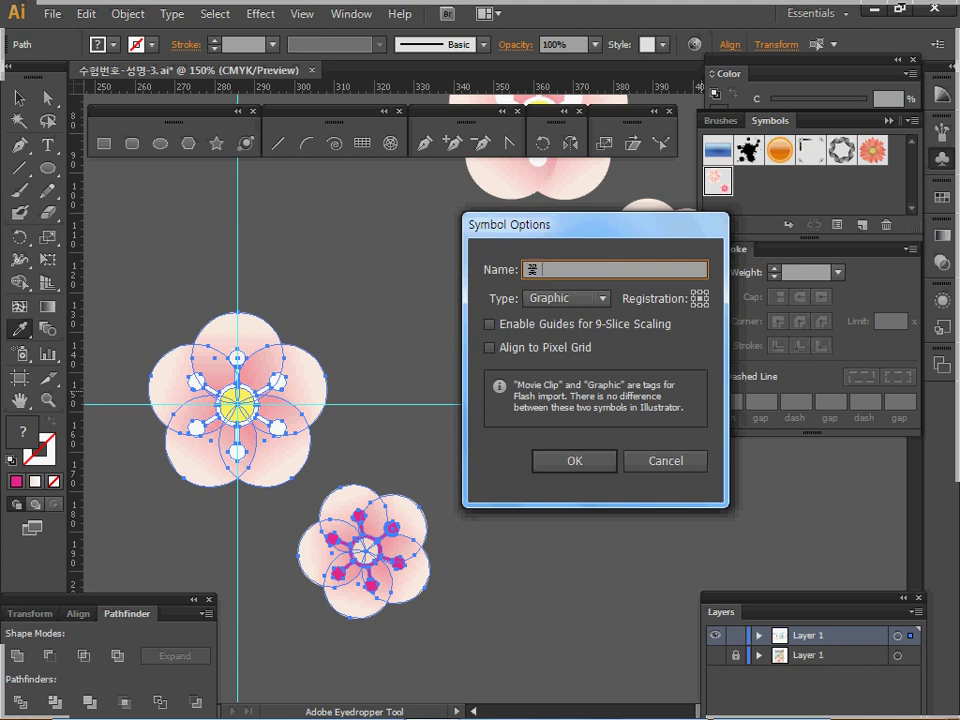
key("Return")
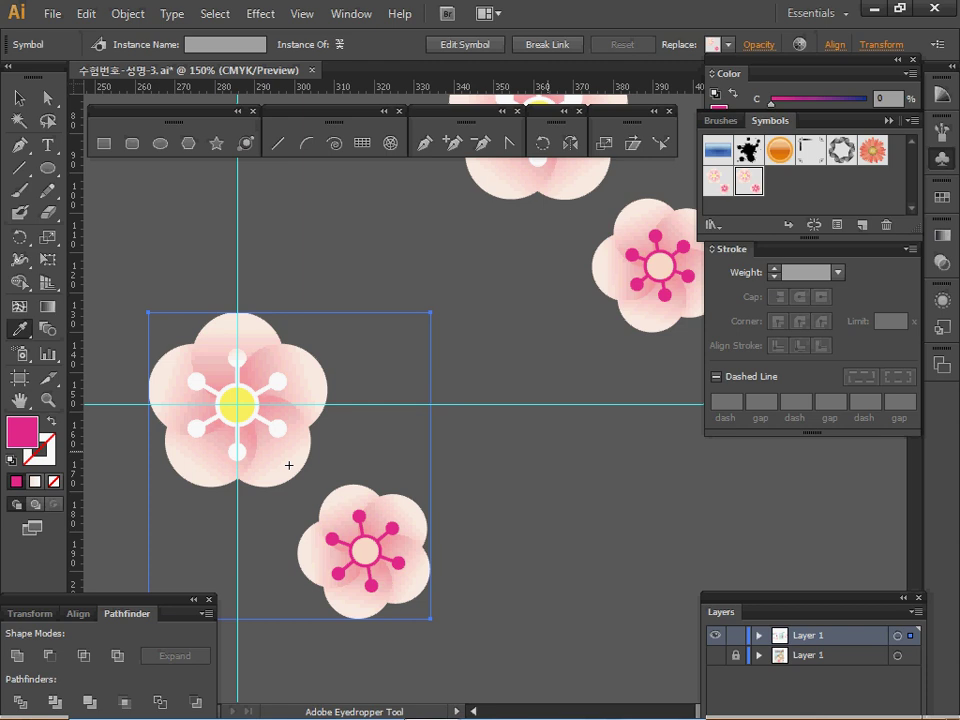
key("Delete")
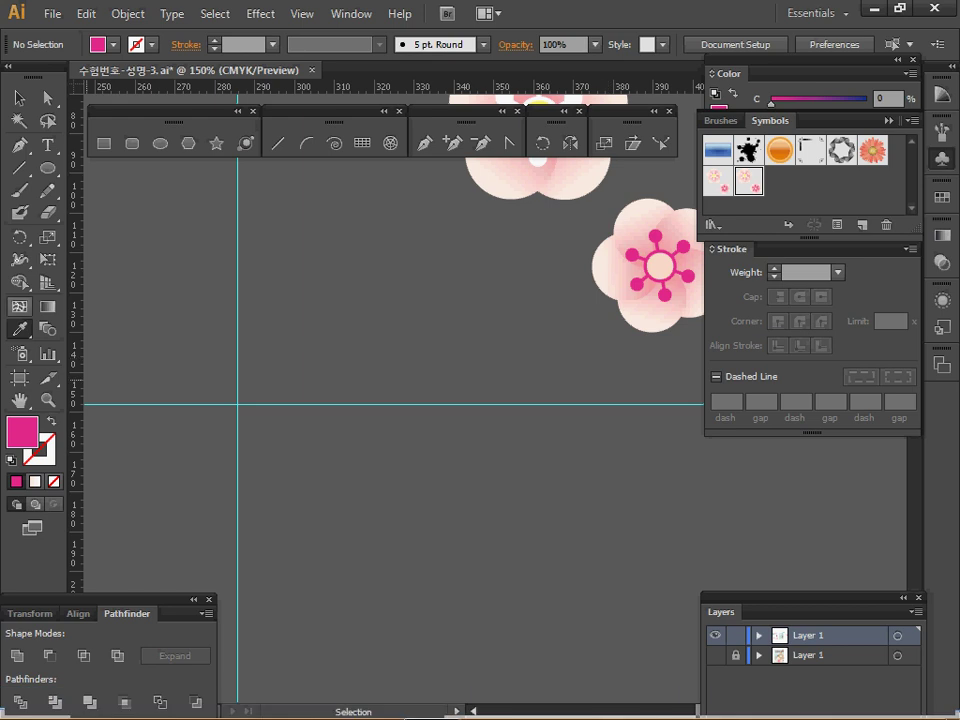
Step: Activate the Symbol Sprayer with its related symbol tools in a floating palette, and place the palette above the poster
left_click(20, 353)
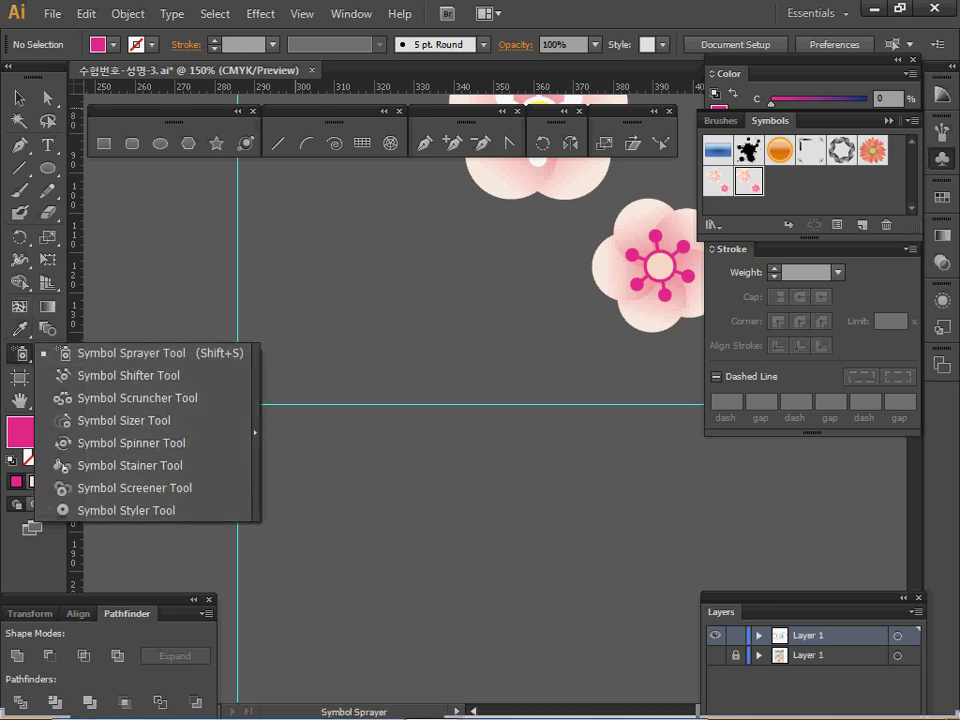
left_click(255, 432)
left_click_drag(134, 377, 307, 326)
left_click(395, 498, "ctrl+alt")
left_click(395, 498, "ctrl+alt")
left_click(395, 498, "ctrl+alt")
left_click_drag(395, 498, 468, 675)
mouse_move(497, 468)
left_mouse_down()
mouse_move(433, 557)
mouse_move(470, 568)
mouse_move(542, 534)
left_mouse_up()
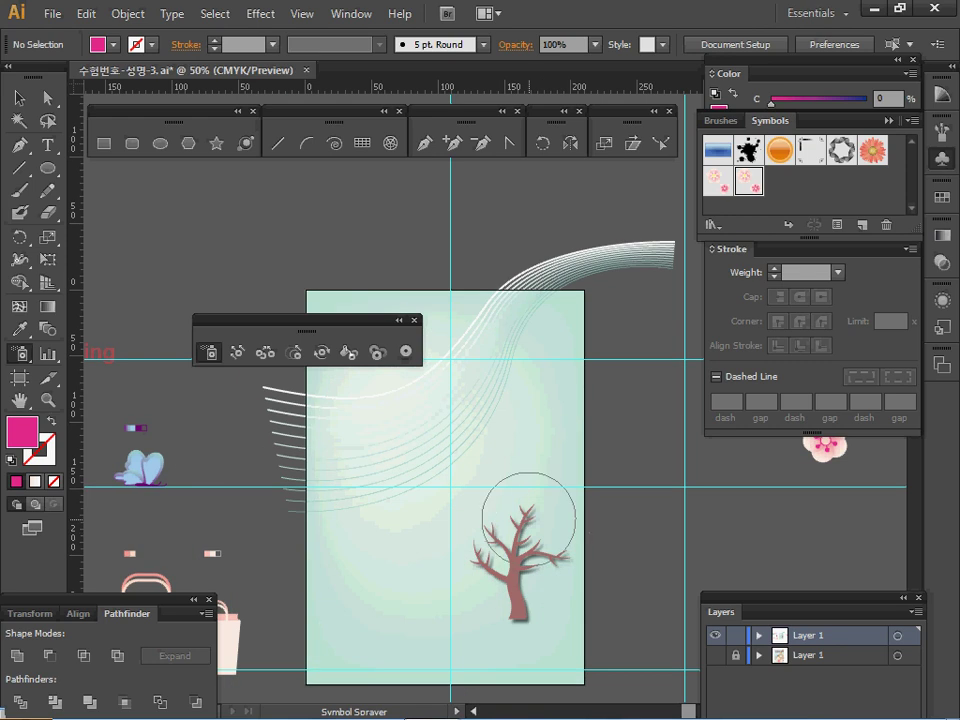
left_click_drag(300, 320, 253, 213)
Step: Spray 꽃 flowers over the poster's upper left, right side and tree, thinning out the crowded ones around the branches
left_click(360, 317)
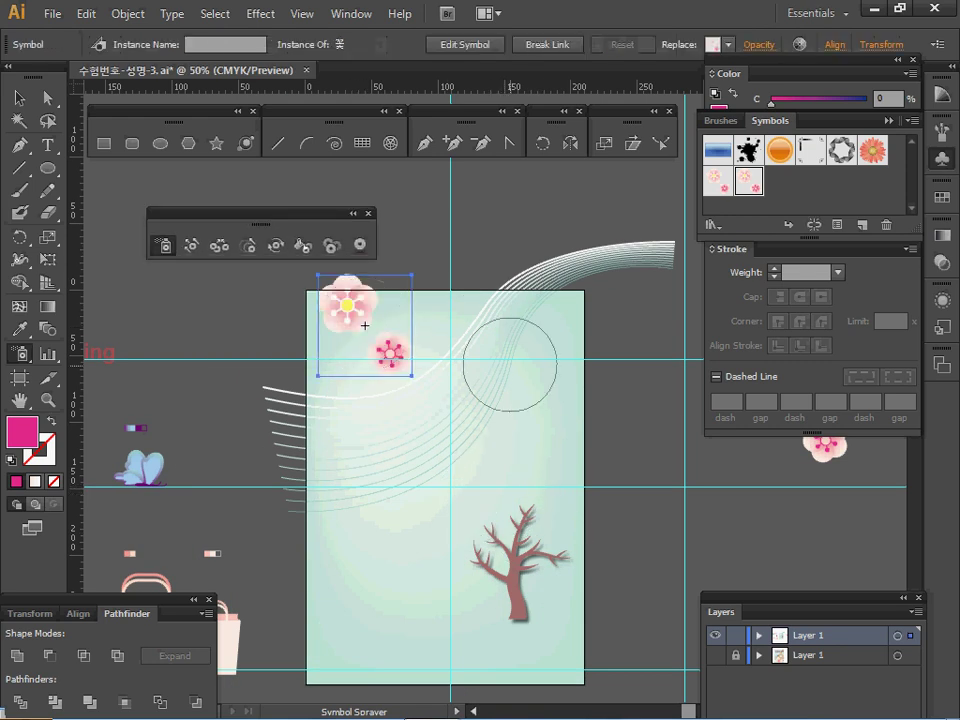
mouse_move(514, 355)
left_mouse_down()
mouse_move(522, 365)
mouse_move(495, 432)
mouse_move(520, 400)
mouse_move(470, 365)
mouse_move(459, 486)
mouse_move(555, 470)
mouse_move(565, 495)
mouse_move(499, 561)
mouse_move(500, 550)
mouse_move(515, 556)
left_mouse_up()
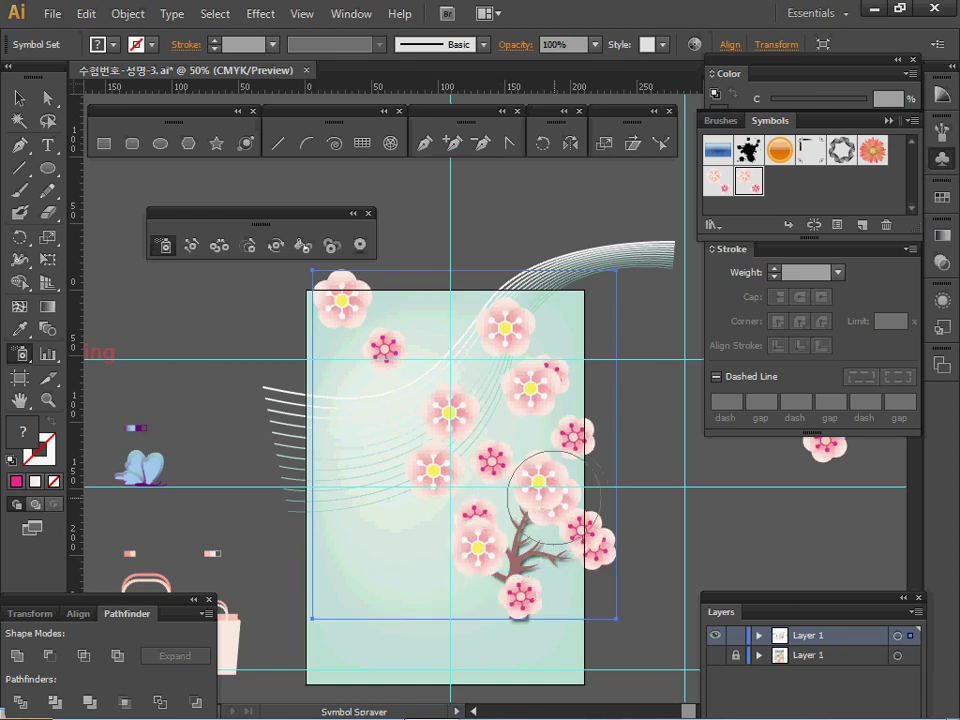
left_click_drag(552, 497, 555, 485)
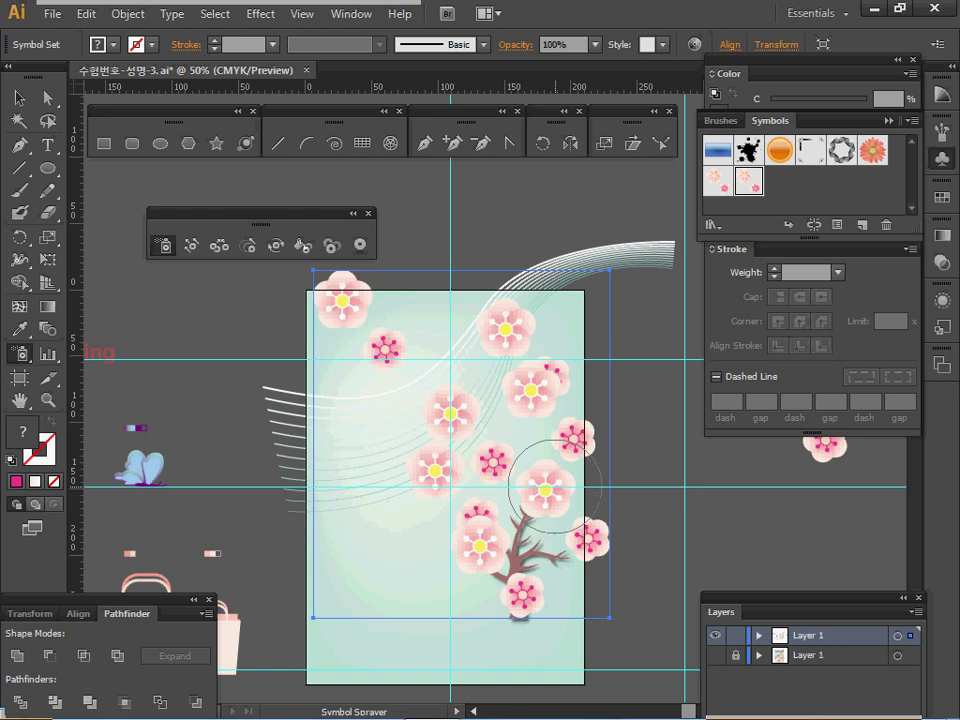
left_click(478, 543, "alt")
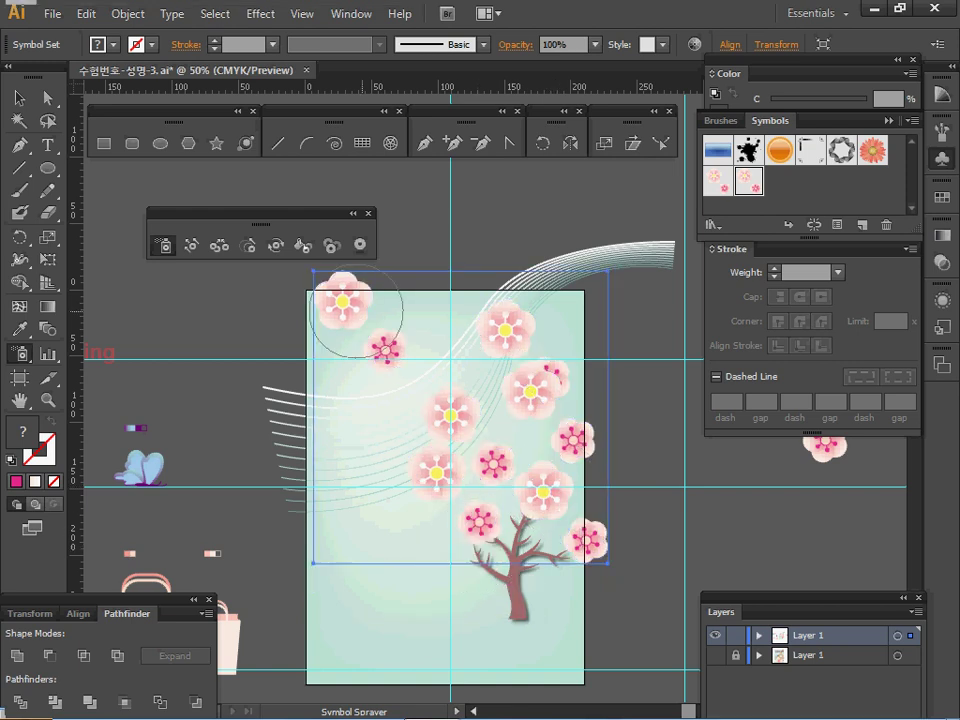
left_click(495, 544)
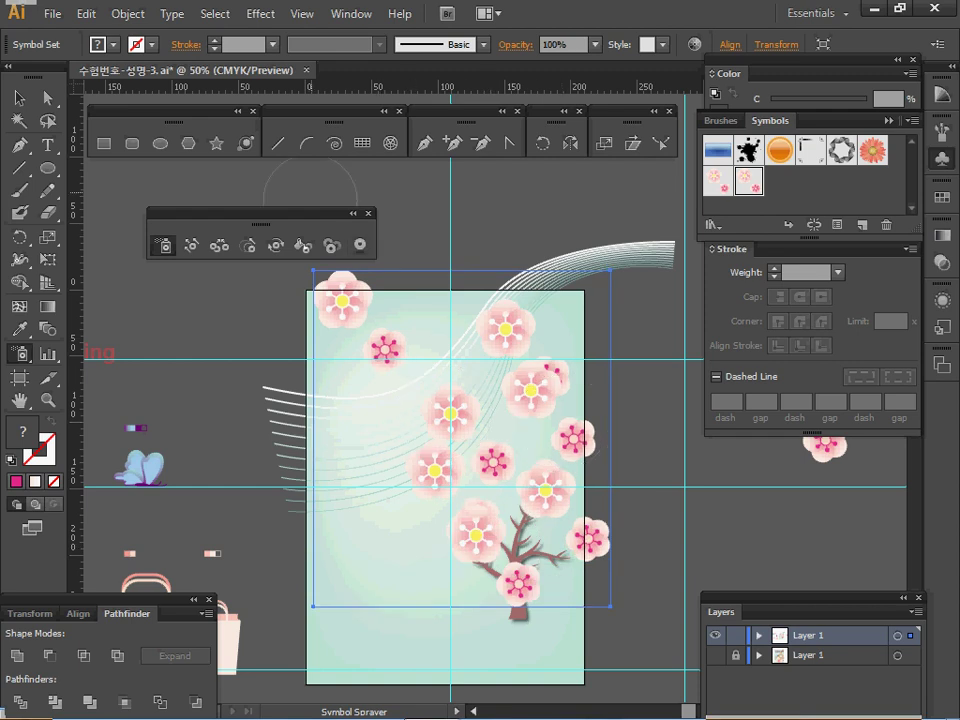
Step: Nudge the sprayed flowers in the poster's upper left corner and around its middle with the Symbol Shifter
mouse_move(260, 212)
left_mouse_down()
mouse_move(258, 197)
mouse_move(260, 205)
left_mouse_up()
key("space")
mouse_move(381, 341)
left_mouse_down()
mouse_move(215, 313)
mouse_move(277, 319)
mouse_move(354, 284)
mouse_move(251, 288)
left_mouse_up()
left_click_drag(261, 206, 247, 165)
left_click_drag(241, 324, 211, 305)
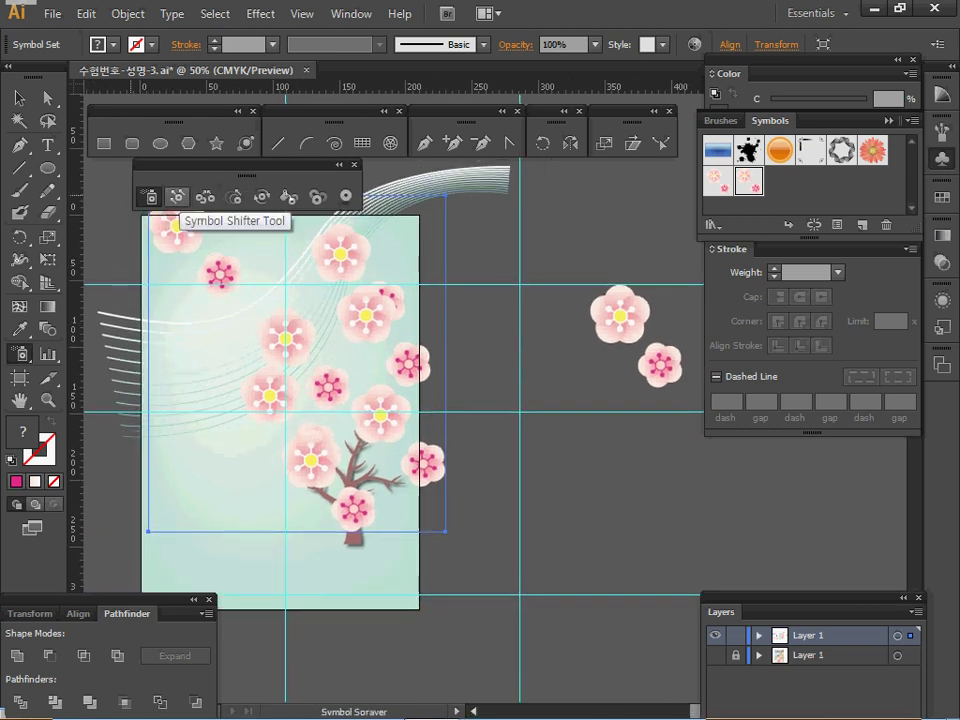
left_click(177, 196)
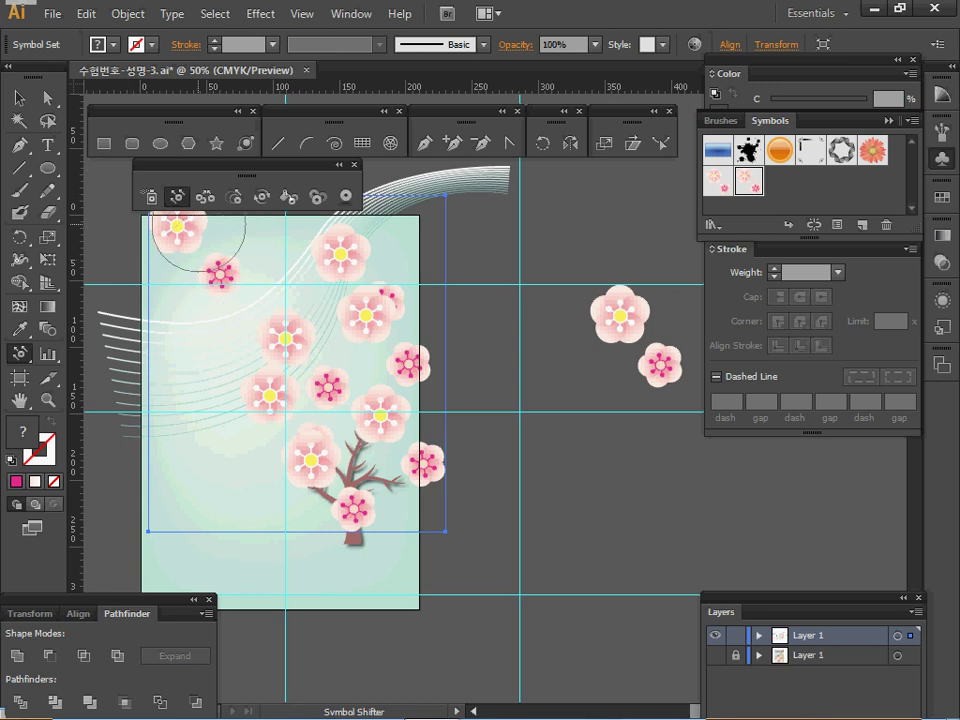
left_click_drag(194, 222, 209, 254)
left_click(291, 261)
mouse_move(304, 344)
left_mouse_down()
mouse_move(281, 404)
mouse_move(236, 399)
mouse_move(338, 411)
mouse_move(370, 405)
left_mouse_up()
Step: Shrink the sprayed flowers to varied sizes with the Symbol Sizer, making those in the poster's upper right the smallest
left_click(233, 196)
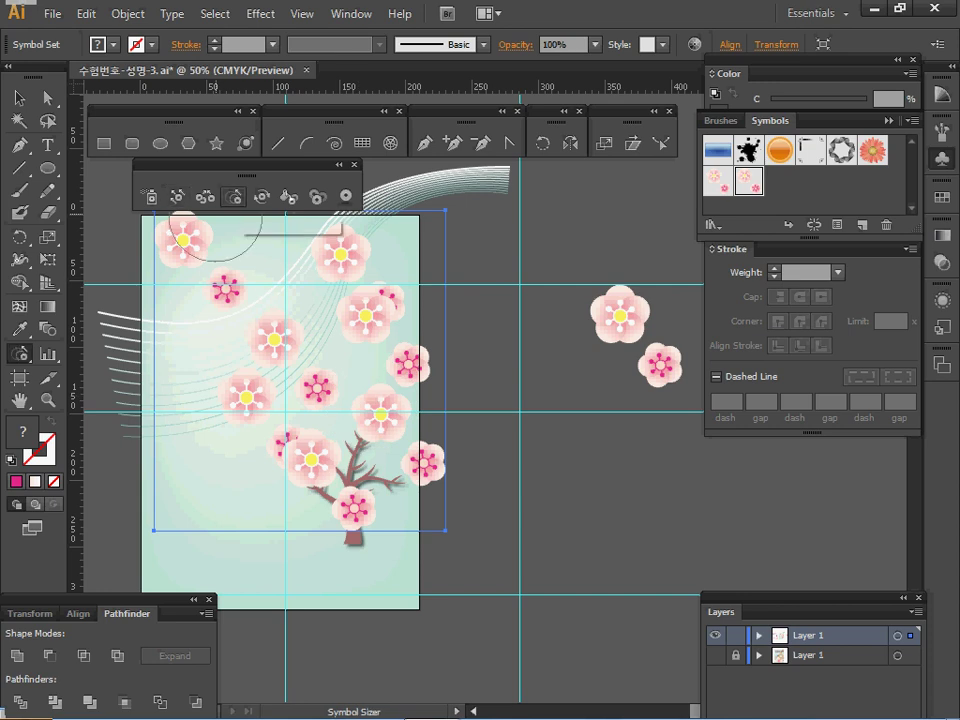
left_click_drag(192, 250, 190, 240)
left_click(298, 356, "alt")
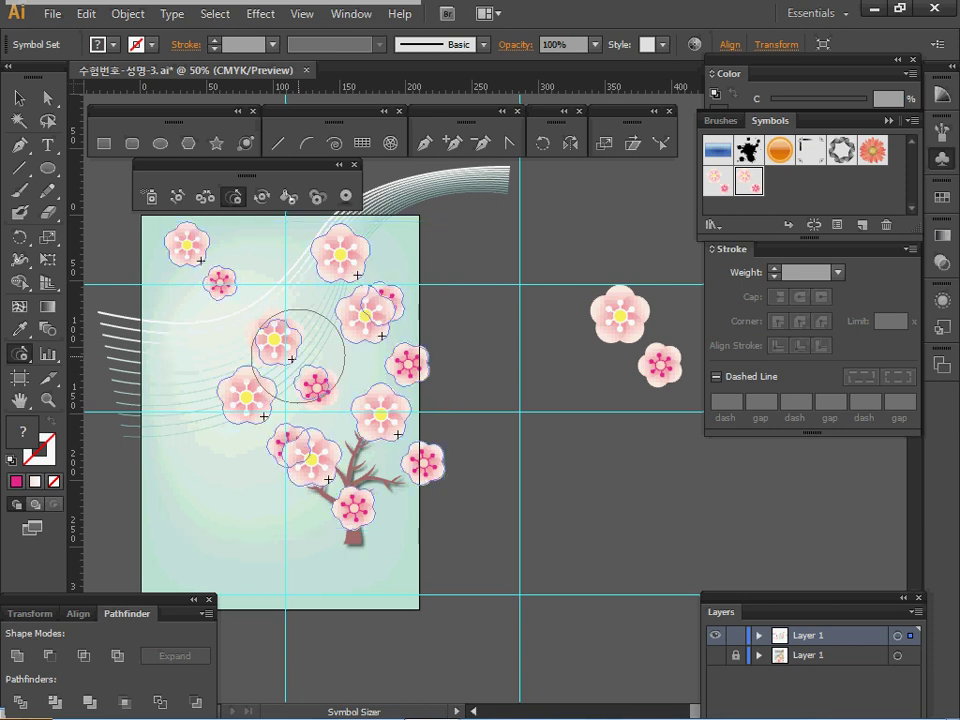
left_click(386, 424, "alt")
left_click(388, 338, "alt")
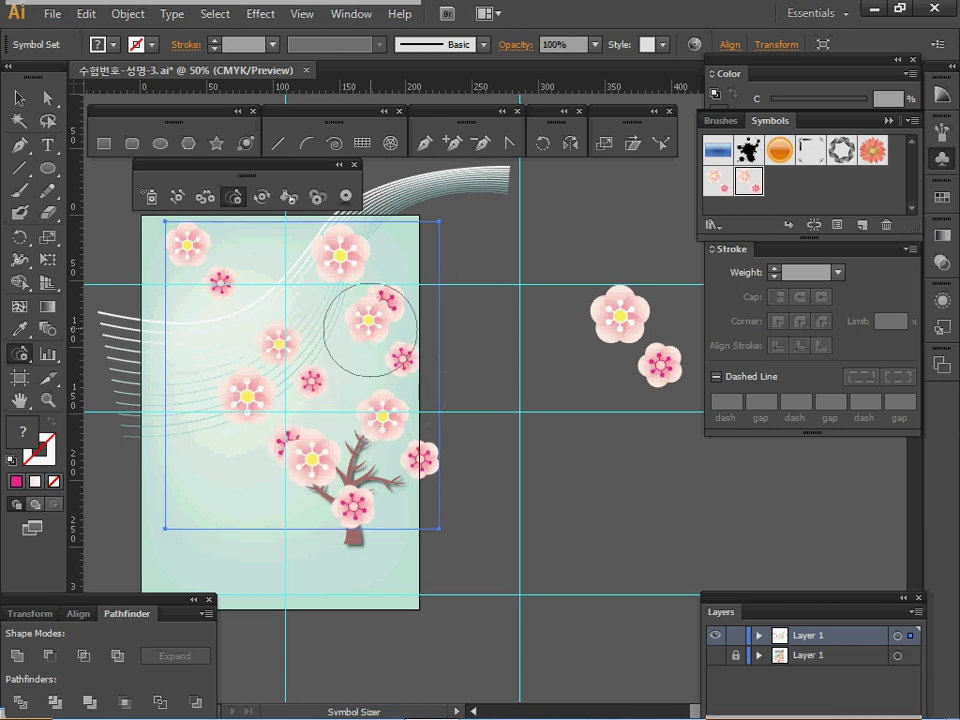
left_click(366, 277, "alt")
left_click(383, 292, "alt")
left_click_drag(383, 290, 349, 306)
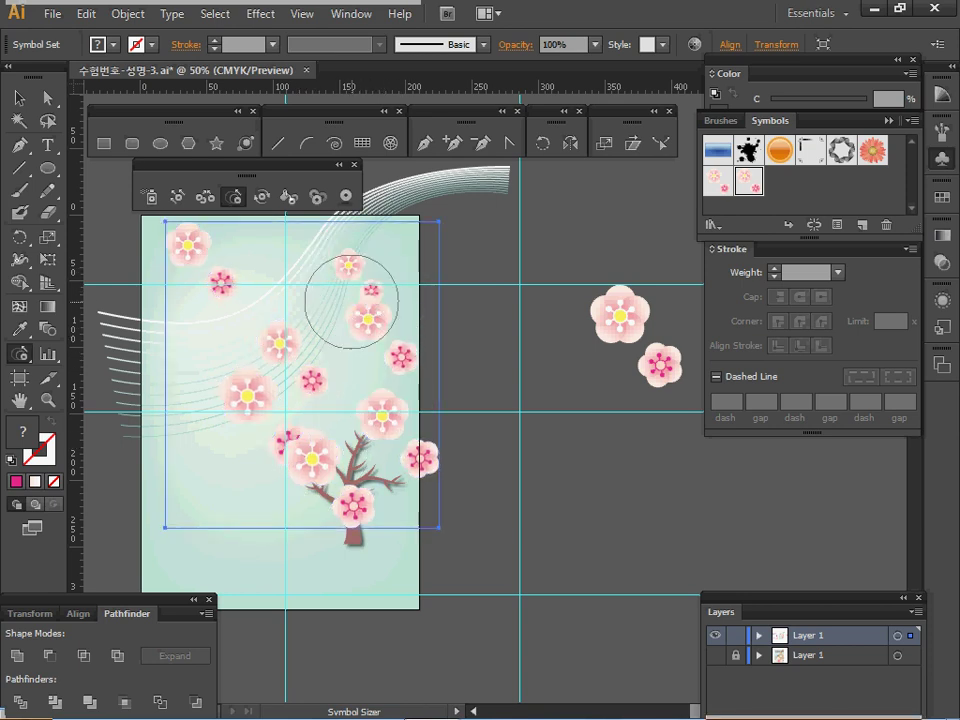
Step: Rotate the flower pairs at the upper left, upper right and middle left of the poster with the Symbol Spinner
left_click(261, 196)
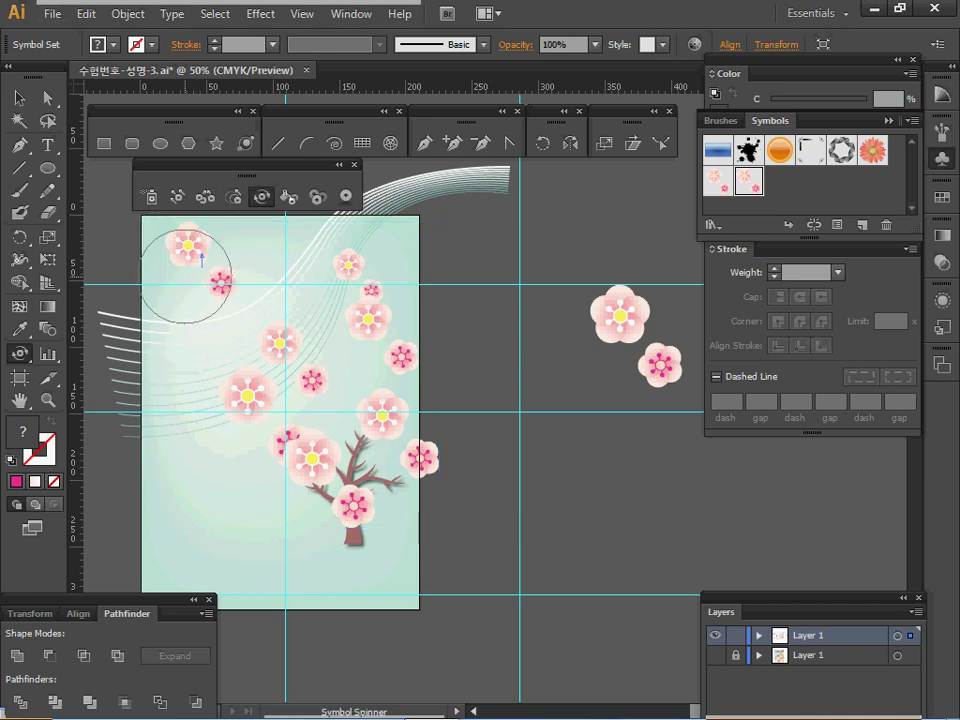
left_click_drag(194, 249, 222, 247)
left_click_drag(337, 264, 346, 268)
mouse_move(264, 318)
left_mouse_down()
mouse_move(276, 364)
mouse_move(241, 401)
left_mouse_up()
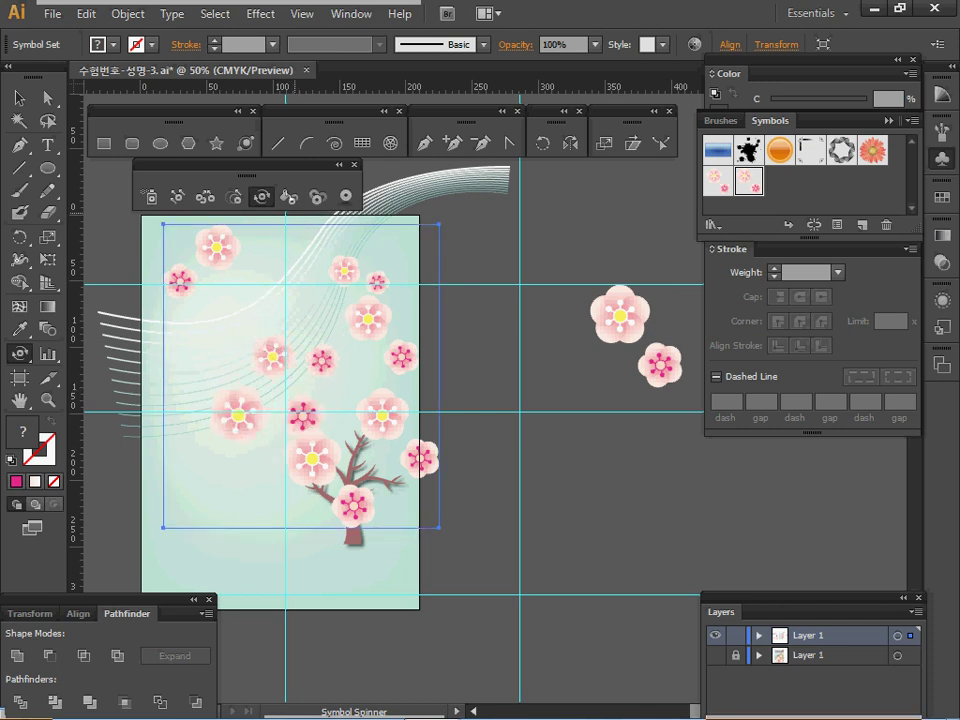
Step: Fade the flowers at the poster's upper left and middle with the Symbol Screener, and switch to the Symbol Stainer
left_click(317, 196)
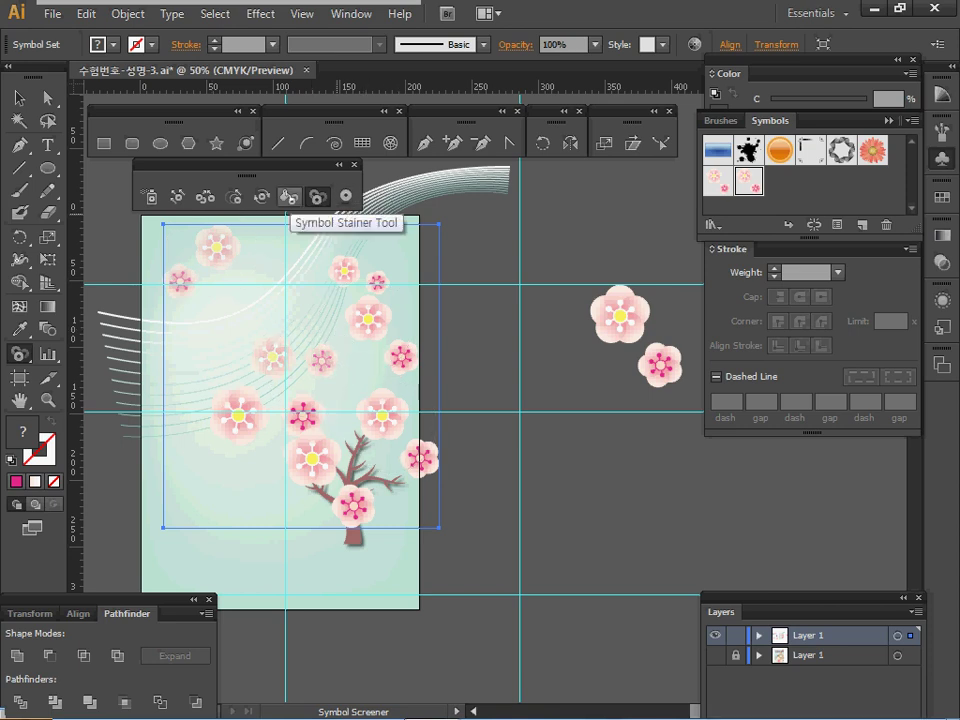
left_click(289, 196)
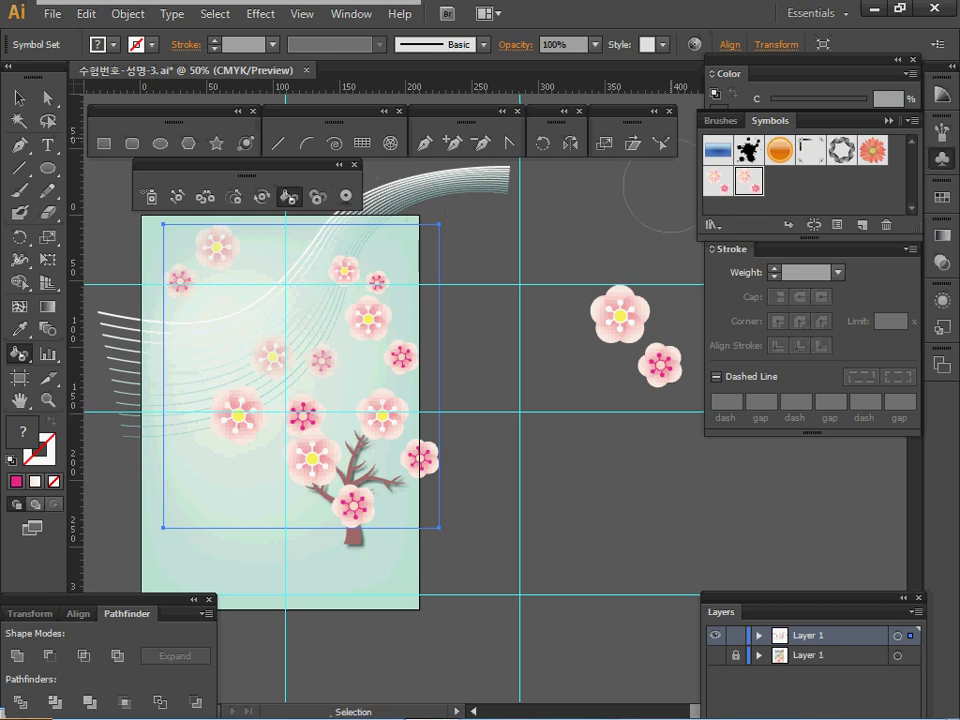
Step: Tint the flower pair on the poster's upper right orange (C=0 M=35 Y=85 K=0) with the Symbol Stainer
left_click(942, 159)
left_click(942, 197)
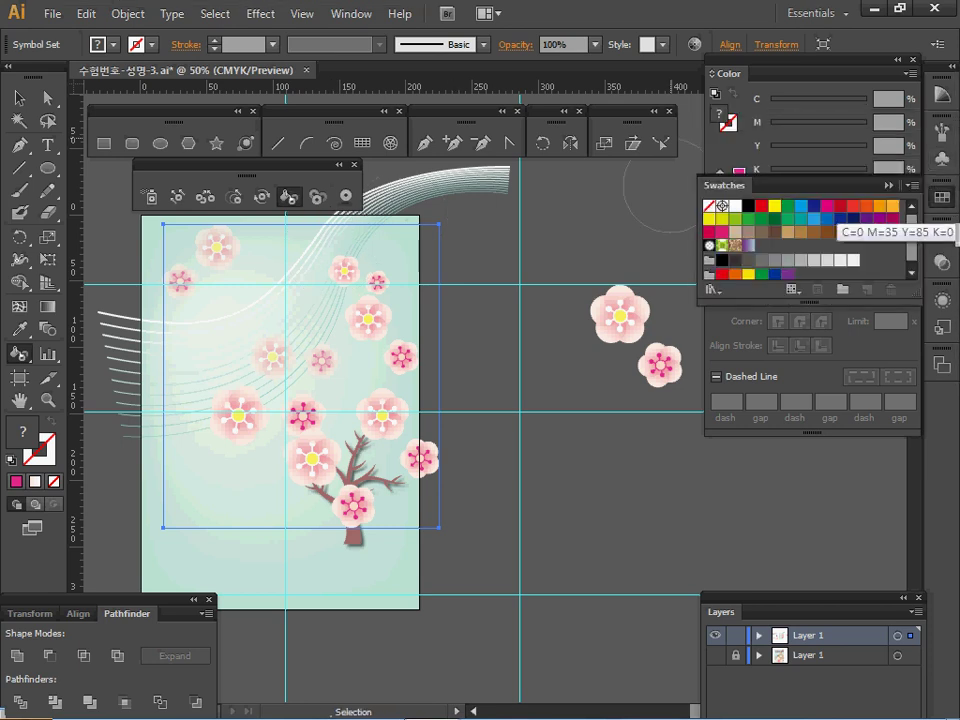
left_click(893, 205)
left_click(288, 196)
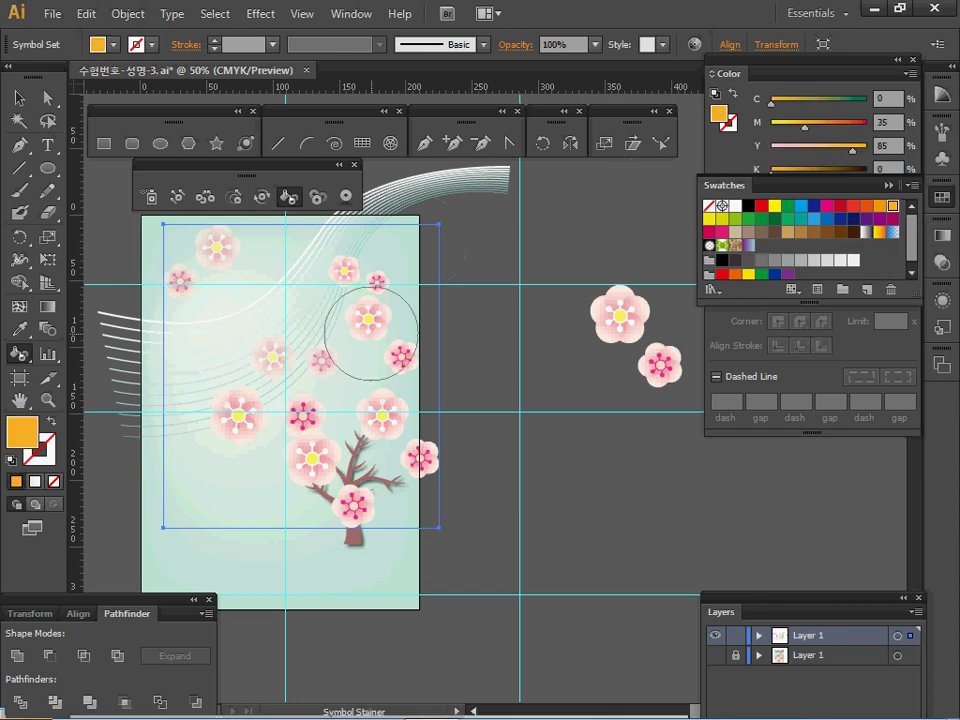
left_click(372, 317)
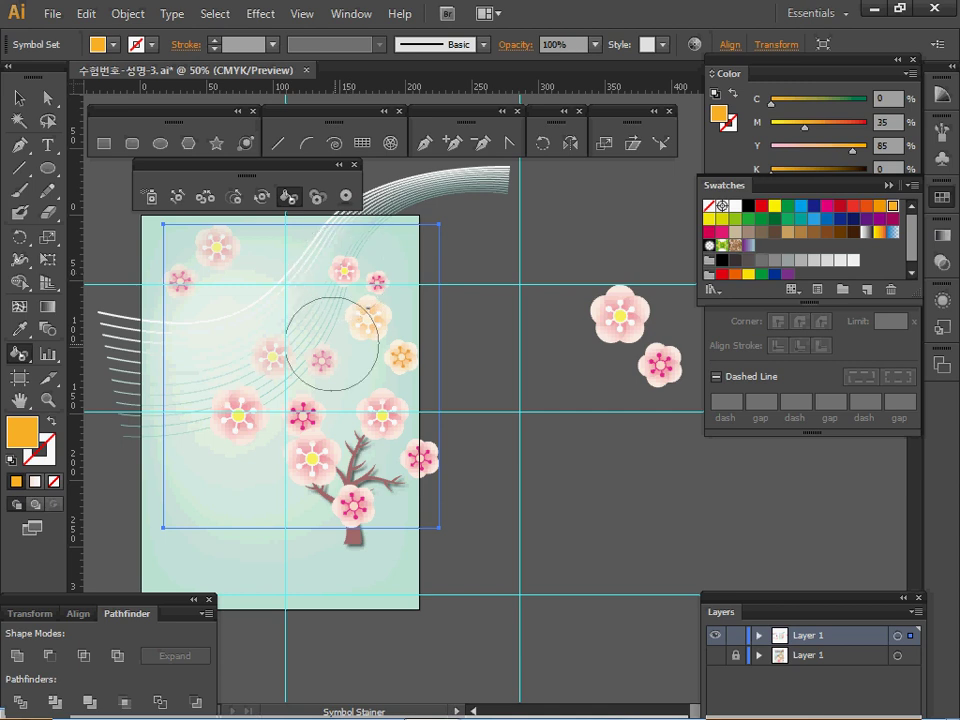
Step: Tint the flower pair left of the tree with the magenta swatch C=35 M=100 Y=35 K=10 using the Symbol Stainer
key("v")
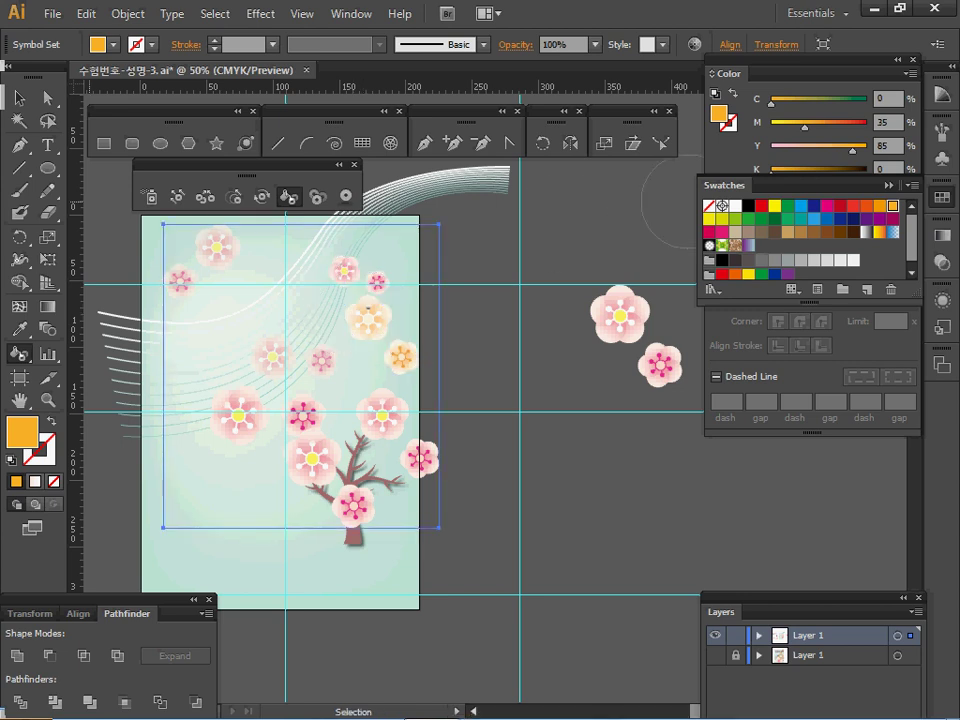
left_click(893, 219)
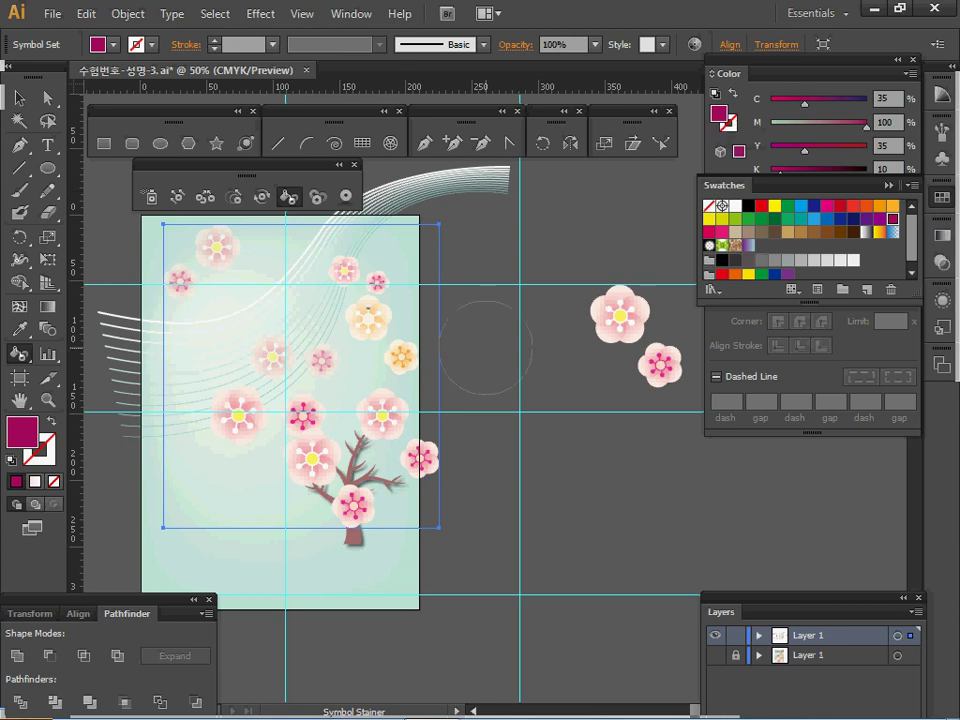
mouse_move(244, 412)
left_mouse_down()
mouse_move(323, 440)
mouse_move(322, 468)
mouse_move(241, 422)
left_mouse_up()
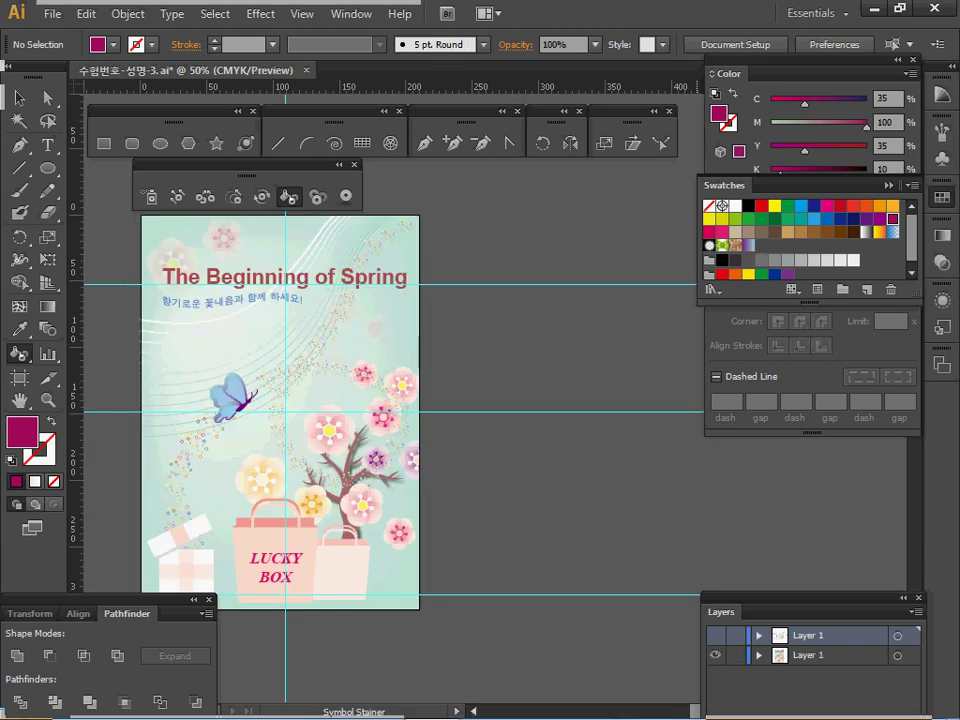
Step: Isolate the flower symbol set inside the finished poster's clip group on the lower layer, cut it, and leave isolation
left_click(384, 414, "ctrl")
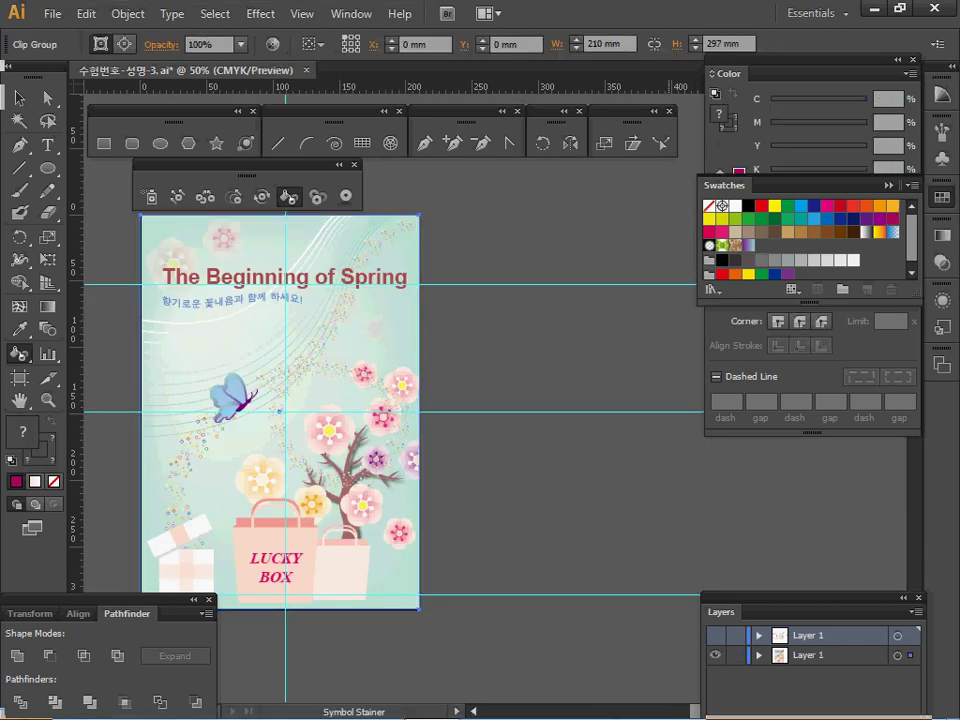
left_click(19, 98)
left_click(520, 500)
left_click(820, 656)
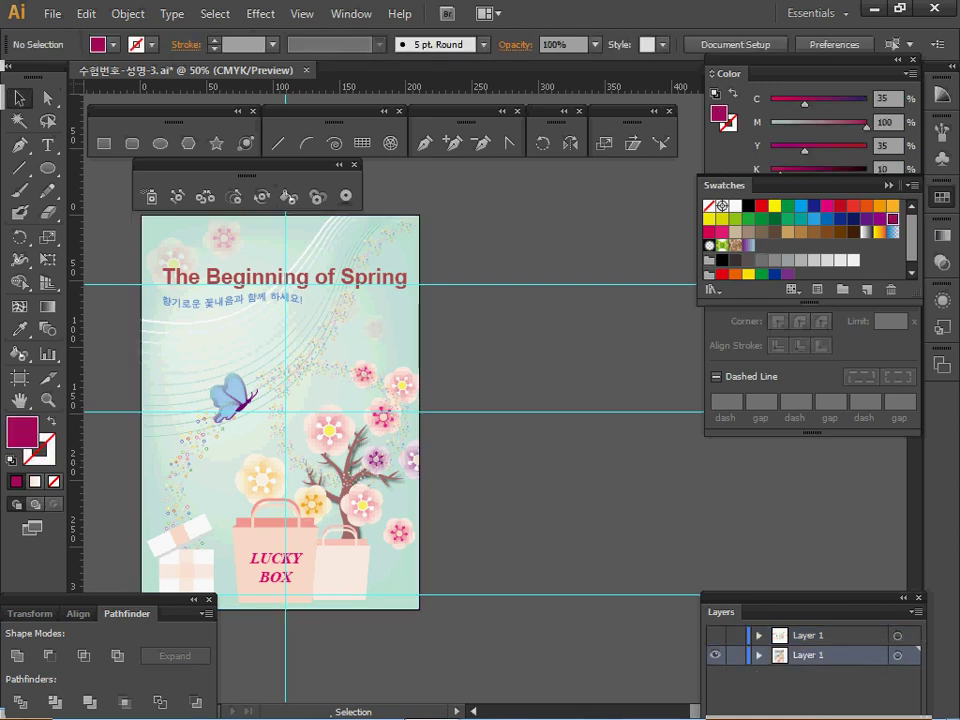
double_click(339, 433)
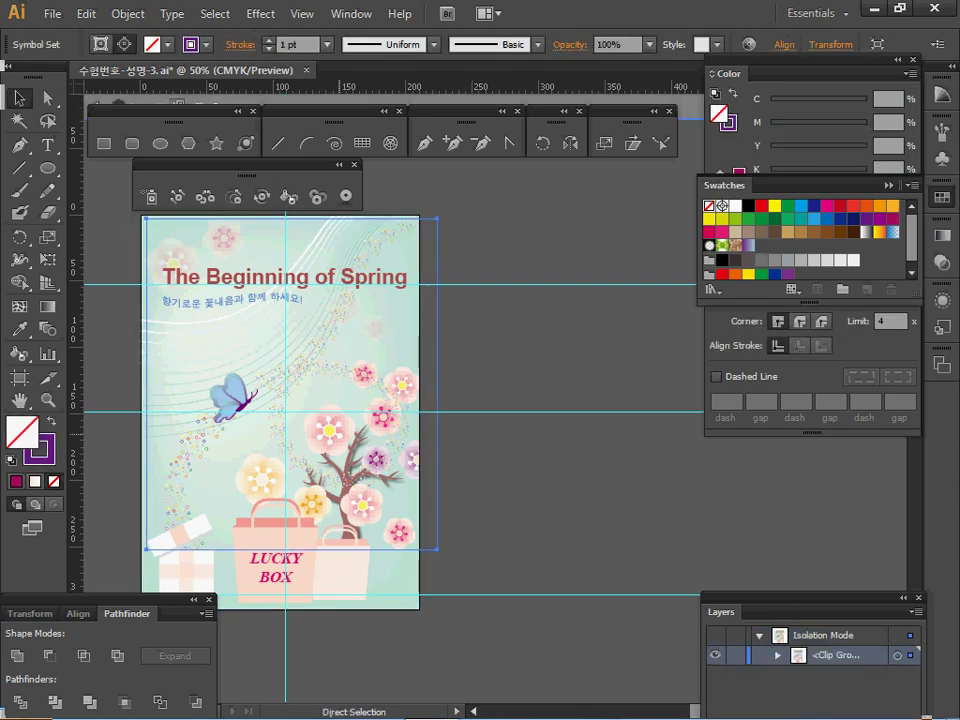
key("ctrl+x")
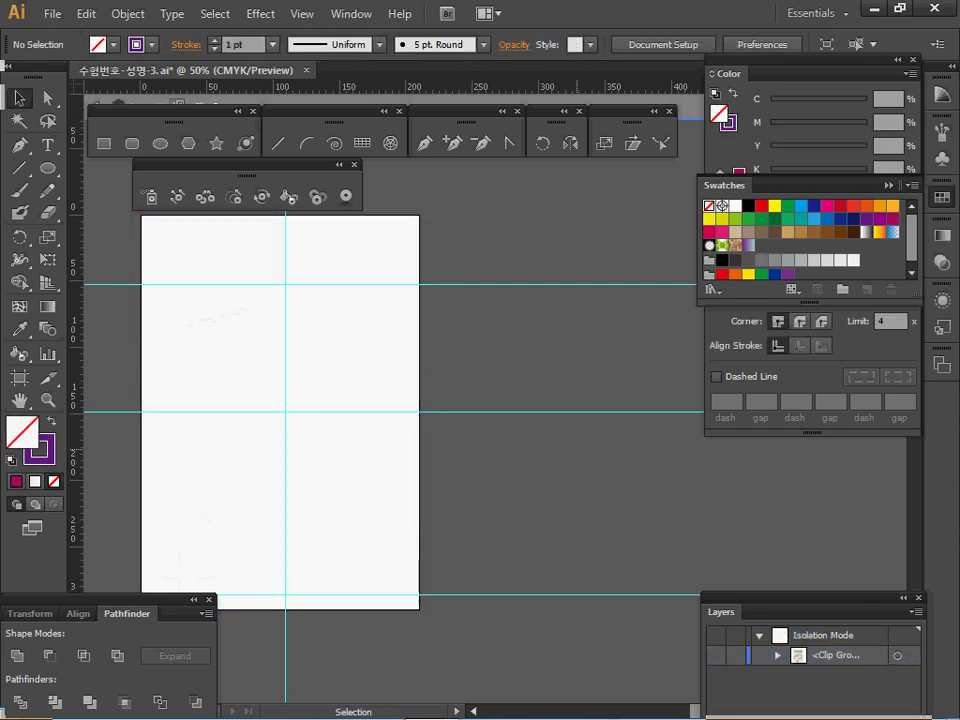
key("Escape")
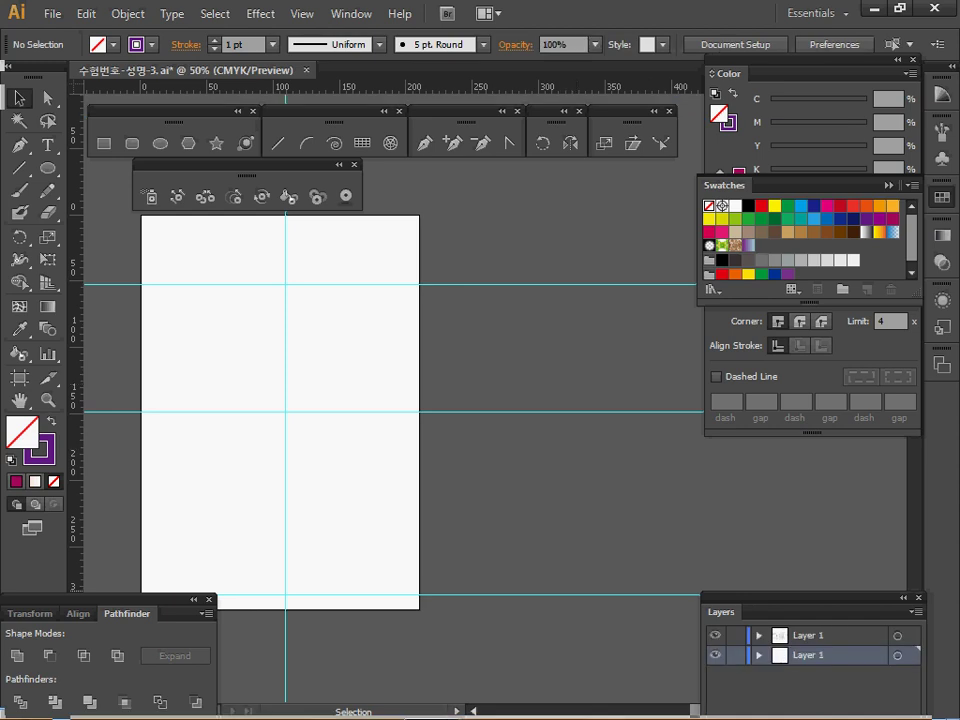
Step: Hide and lock the lower Layer 1 and make the upper Layer 1 active
left_click(715, 655)
left_click(736, 655)
left_click(820, 636)
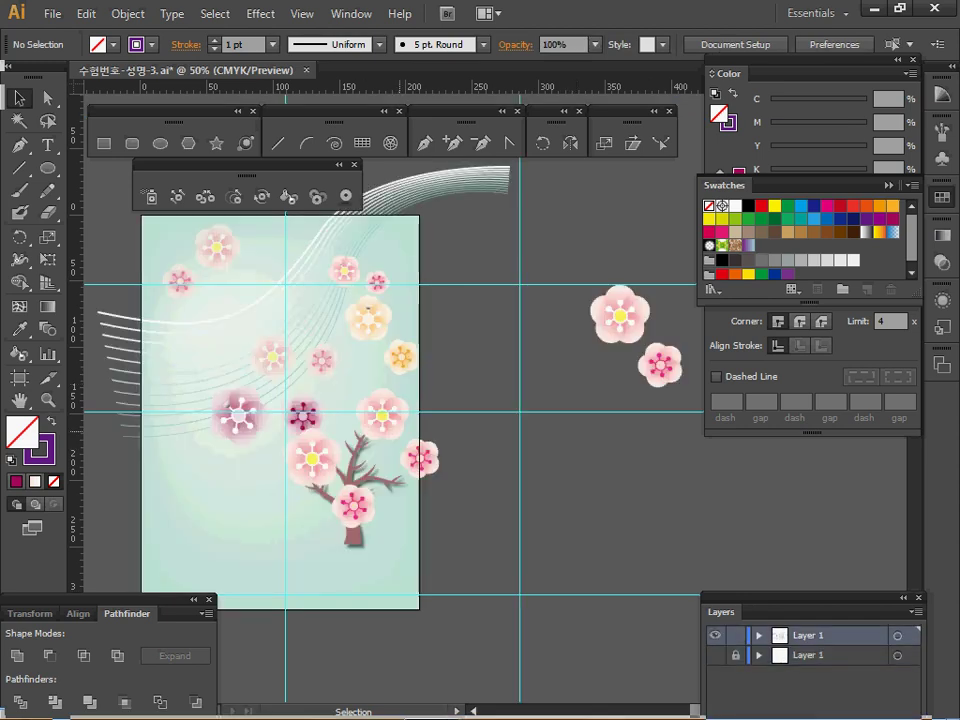
Step: Replace the sprayed flower set on the upper layer with the cut flower set, pasted in its original position, and save the document
key("ctrl+a")
key("Delete")
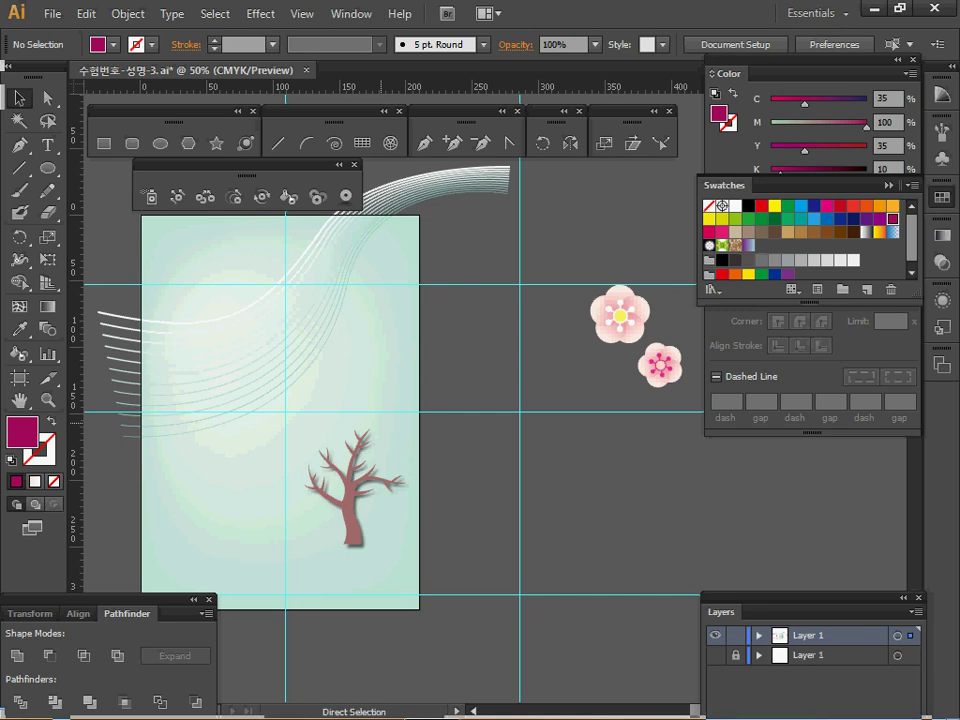
key("ctrl+z")
key("ctrl+s")
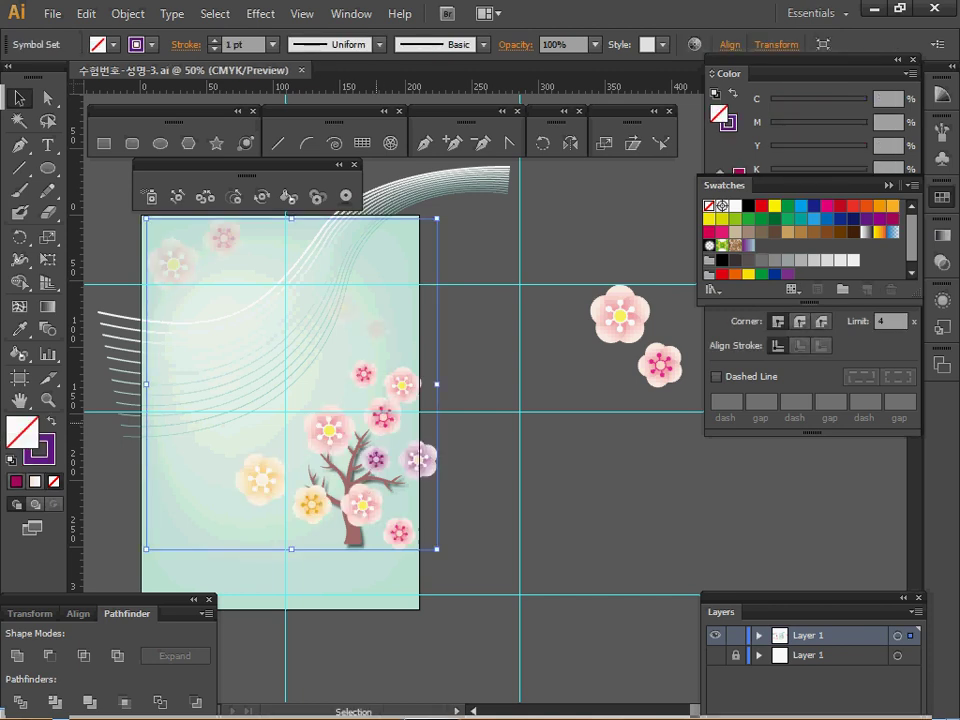
Step: Create a 42 x 44 mm rectangle below the sample shopping bags with the default white fill and black stroke
left_click_drag(175, 473, 675, 413)
left_click(493, 500, "ctrl")
left_click(552, 486, "ctrl")
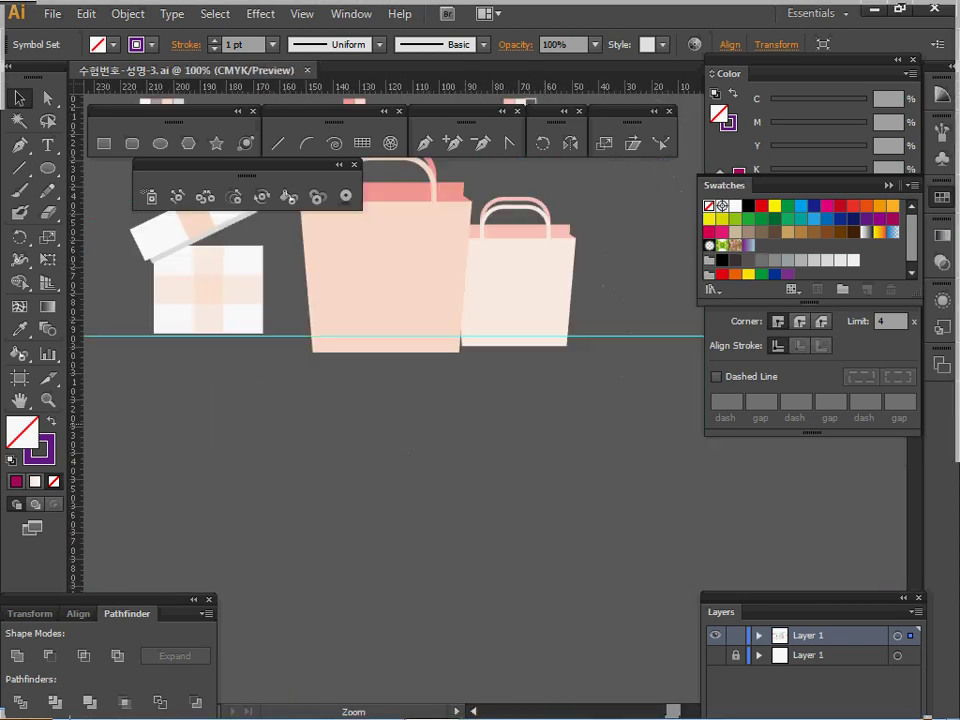
left_click_drag(508, 383, 424, 485)
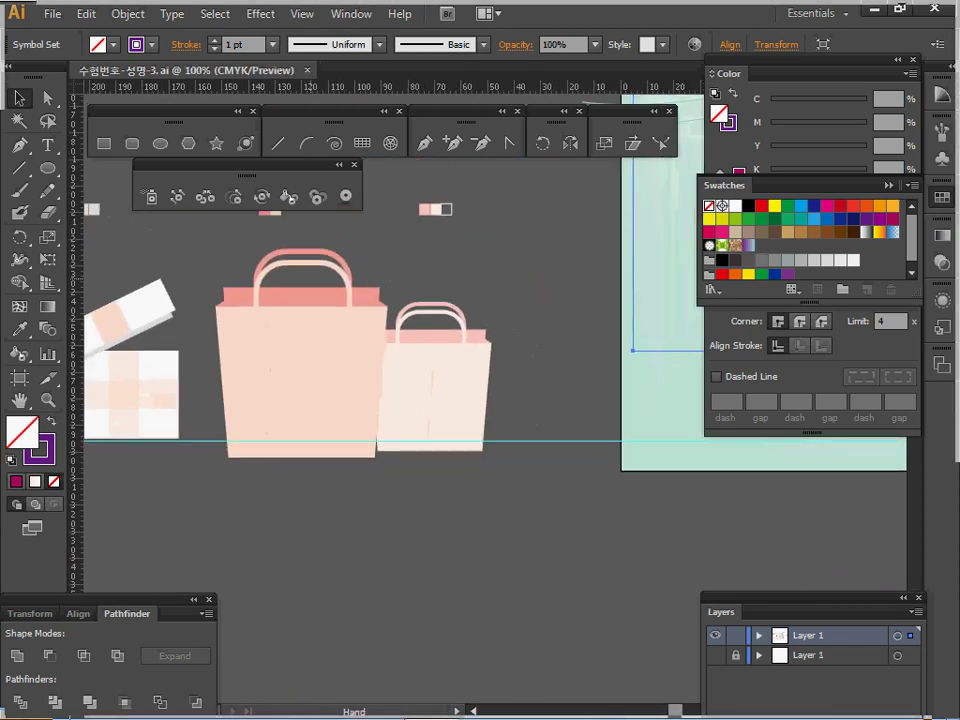
key("m")
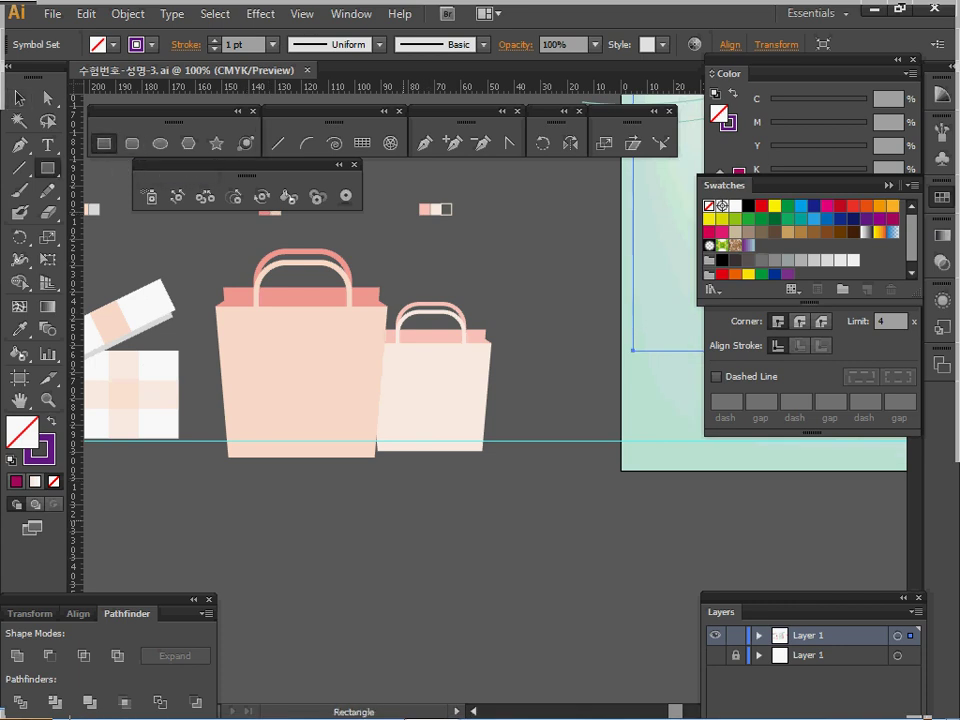
left_click(474, 231)
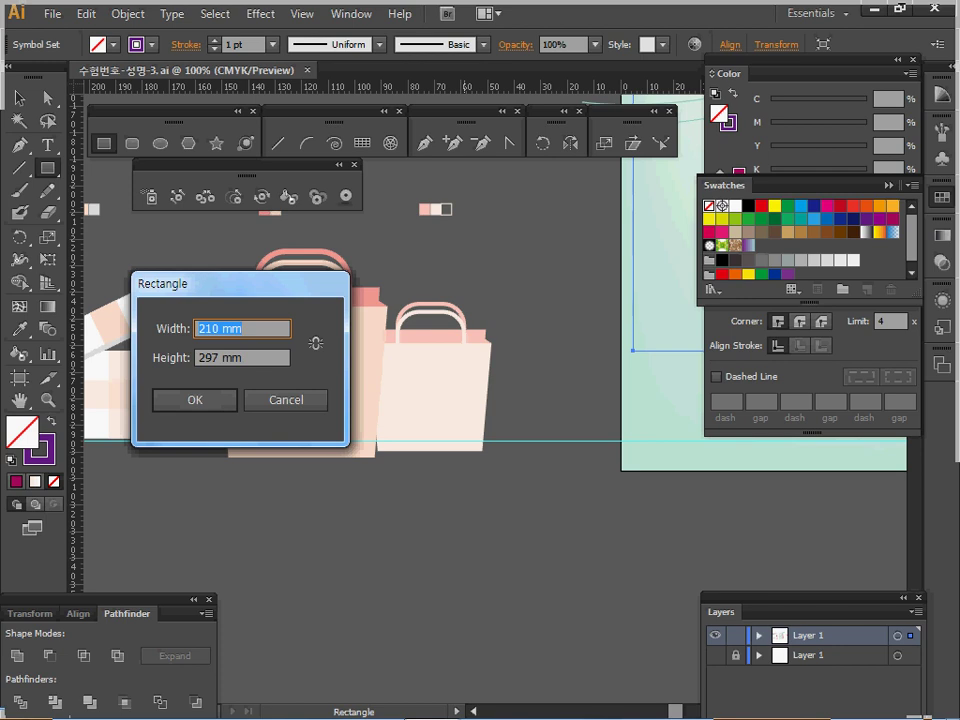
type("42")
key("Tab")
type("44")
key("Return")
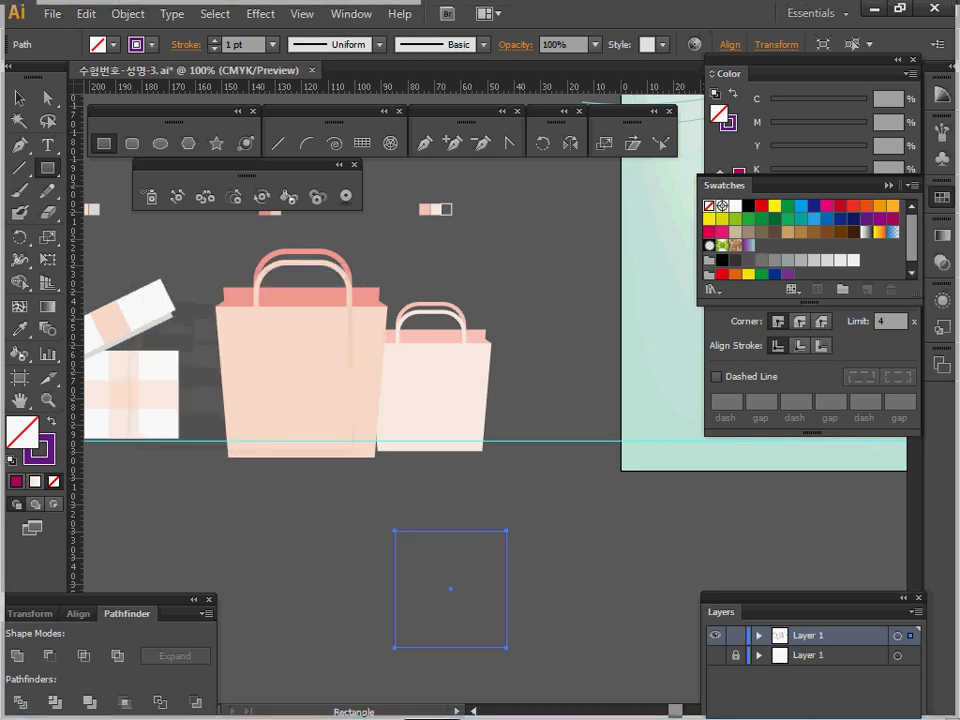
key("d")
Step: Taper the rectangle by scaling its two lower anchor points to 85% about the middle of the lower edge
left_click_drag(408, 482, 383, 416)
key("v")
key("a")
left_click_drag(343, 561, 514, 602)
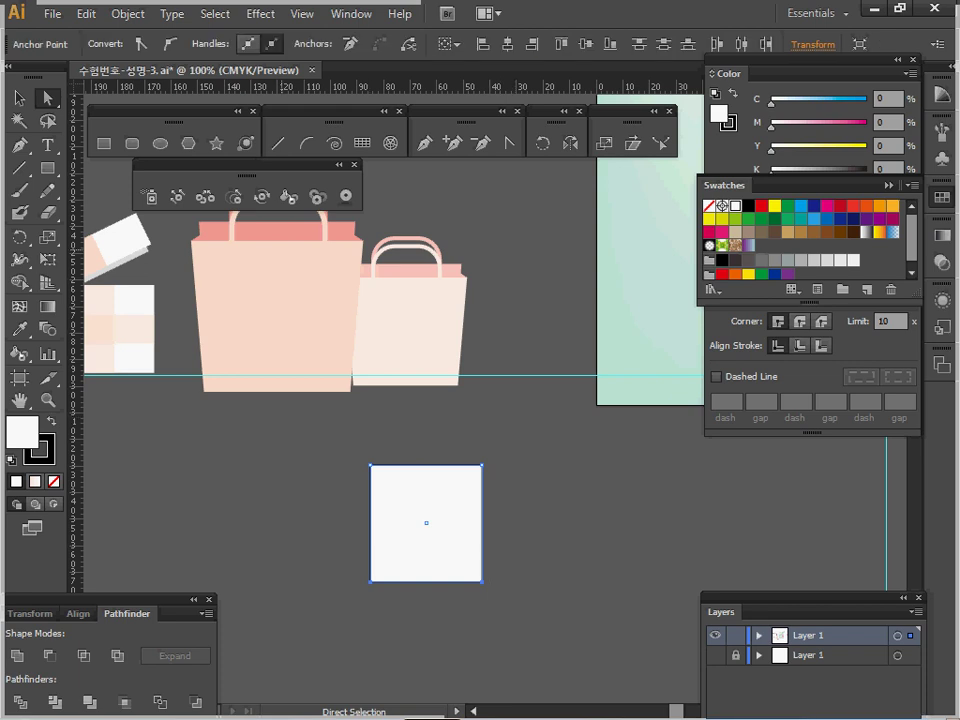
key("s")
left_click(427, 581, "alt")
type("85")
key("Return")
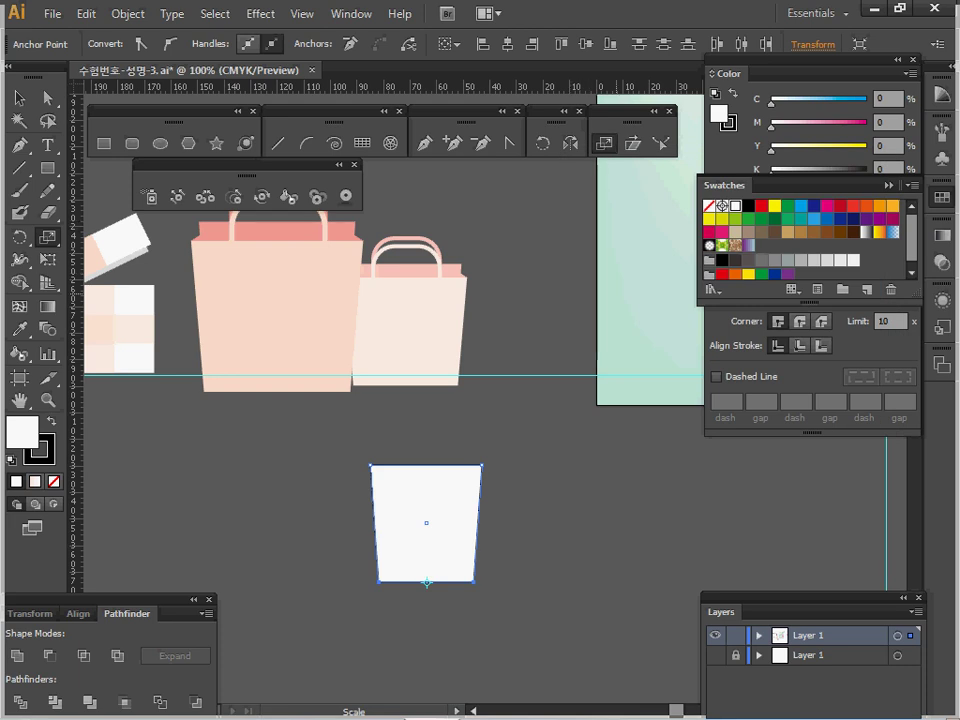
Step: Move the tapered shape slightly upward and make a copy scaled to 110% horizontally and 92% vertically
key("a")
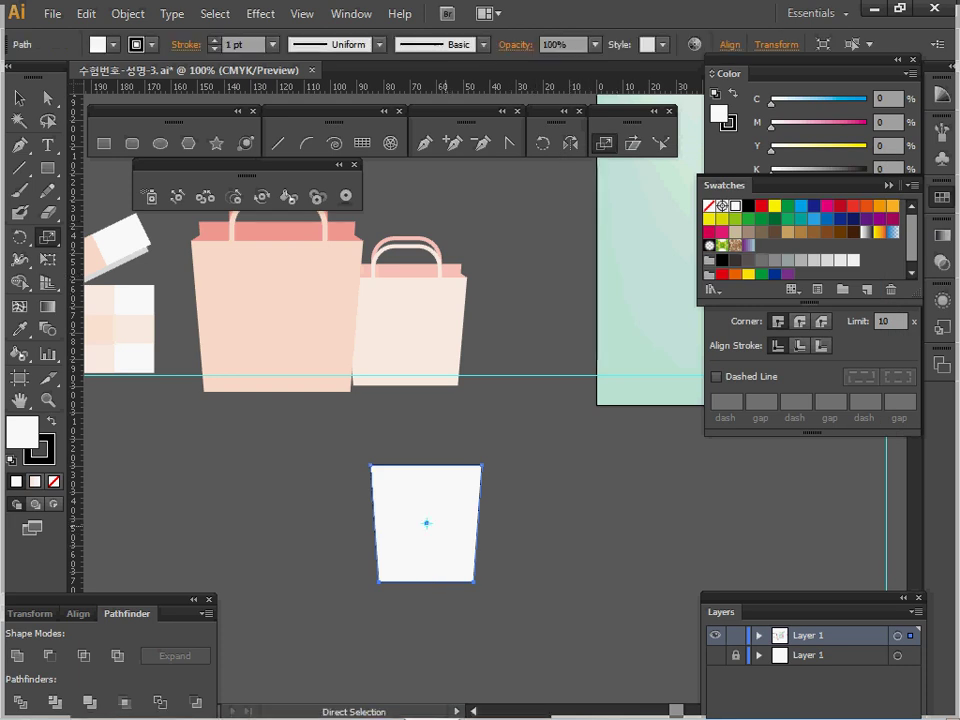
left_click_drag(452, 527, 444, 498)
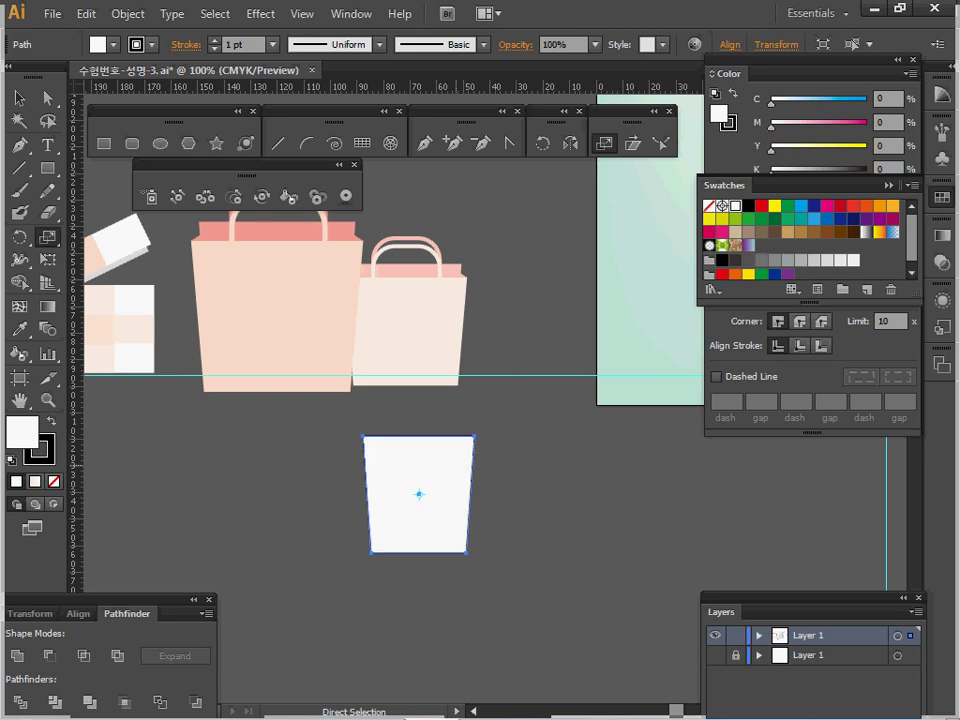
left_click(604, 143)
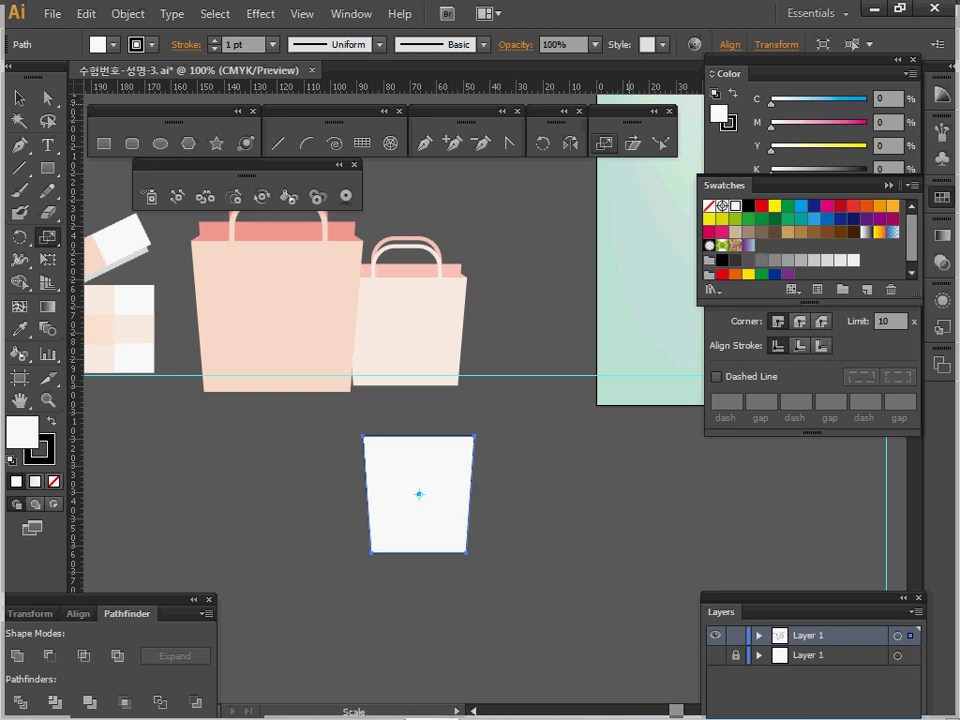
double_click(604, 143)
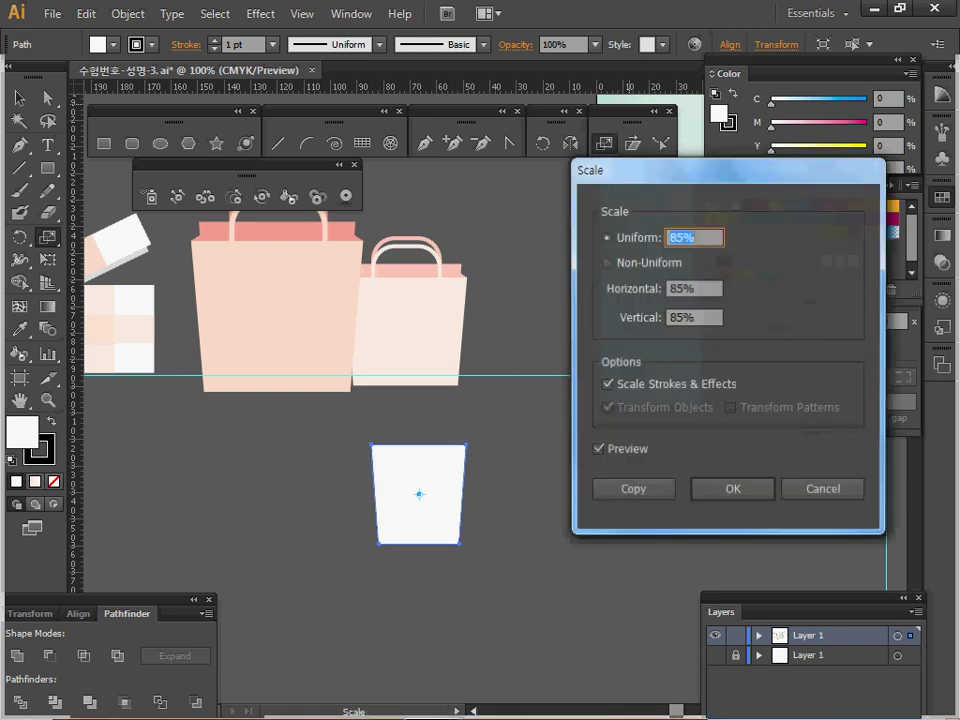
left_click(606, 261)
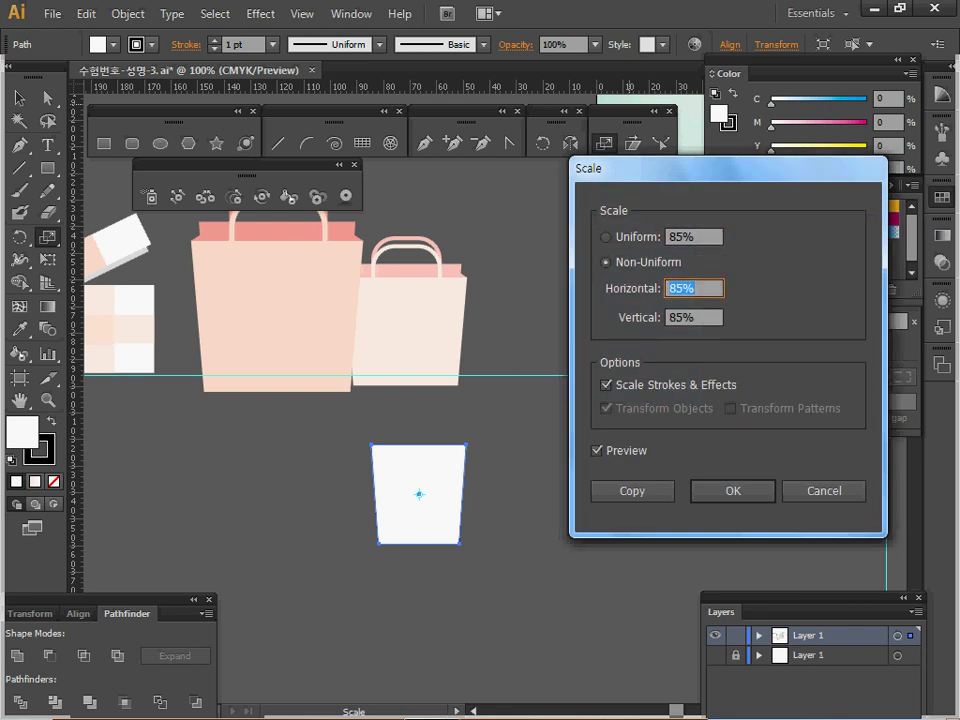
type("110")
key("Tab")
key("Tab")
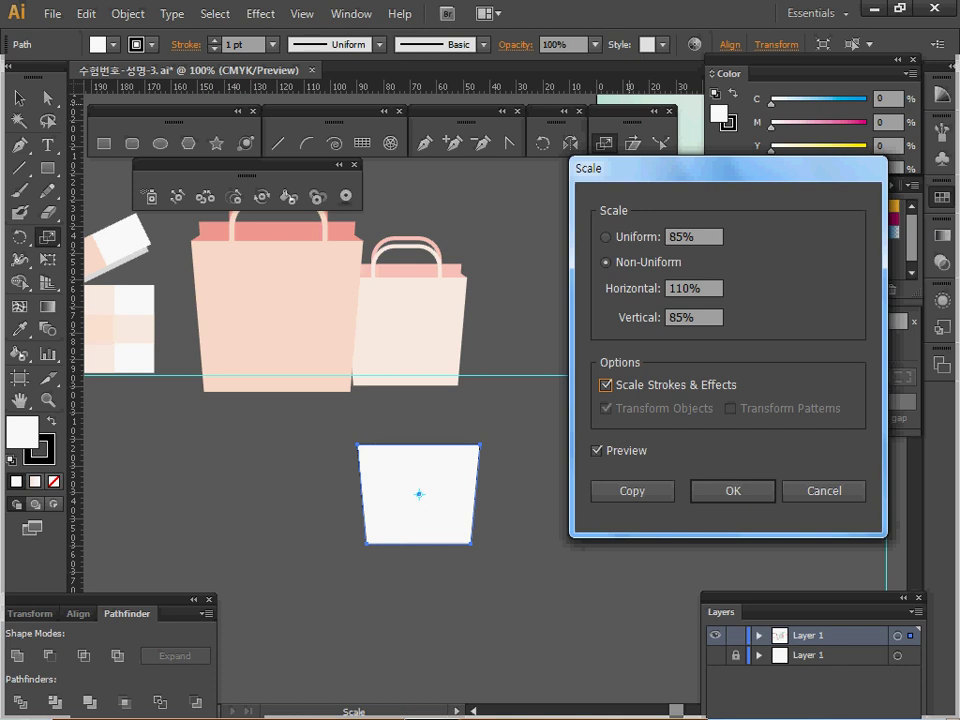
key("shift+Tab")
type("9")
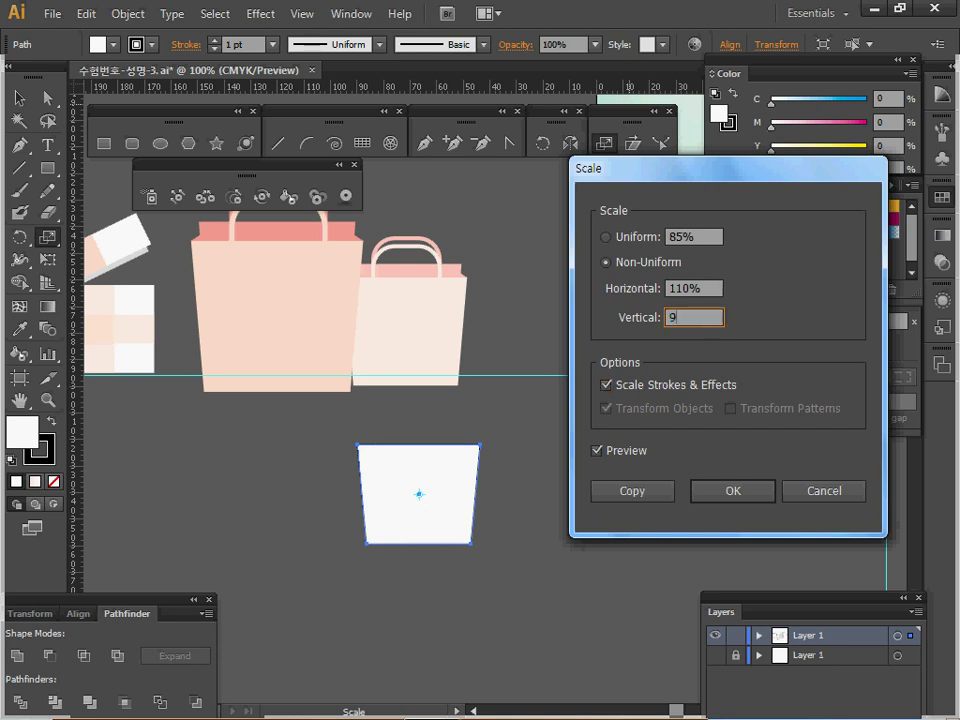
type("2")
left_click(632, 490)
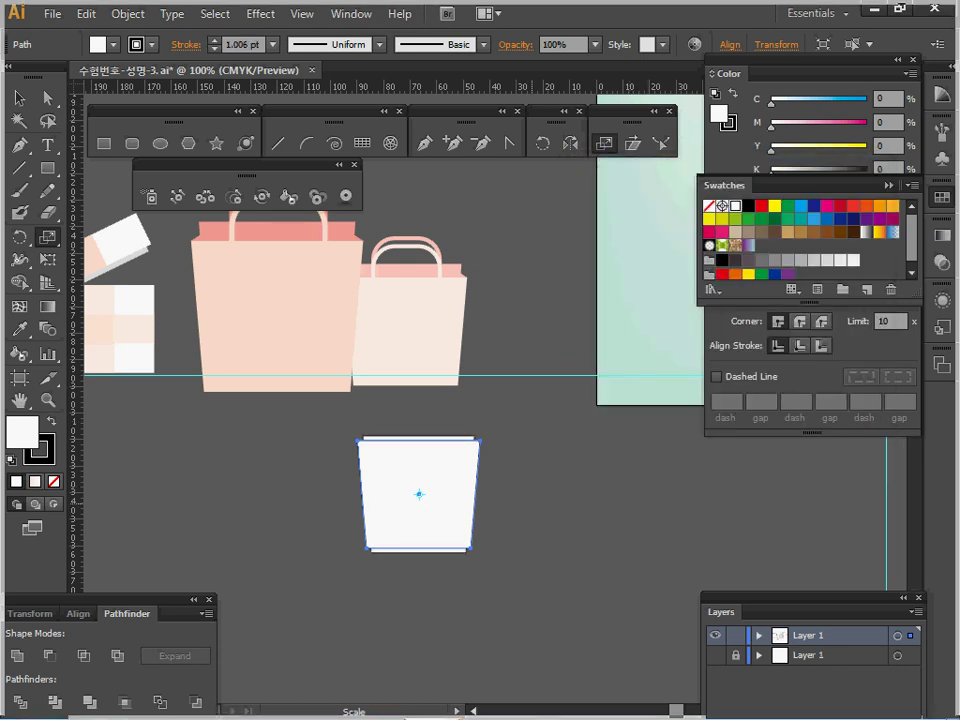
Step: Nudge the wider copy downward so a strip of the original shape shows above it as the bag's back panel
key("Down")
key("Down")
key("Down")
key("Down")
key("Down")
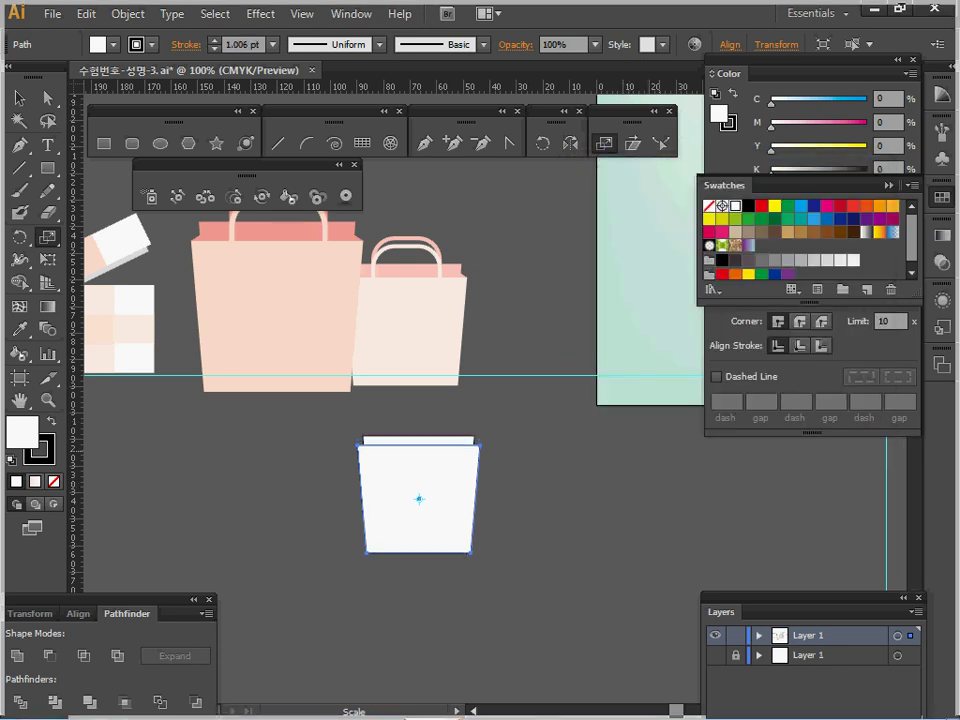
key("Down")
key("Down")
key("Down")
key("Down")
key("Down")
key("Down")
key("Down")
key("Down")
key("Down")
key("Down")
key("Down")
key("Down")
key("Down")
key("Down")
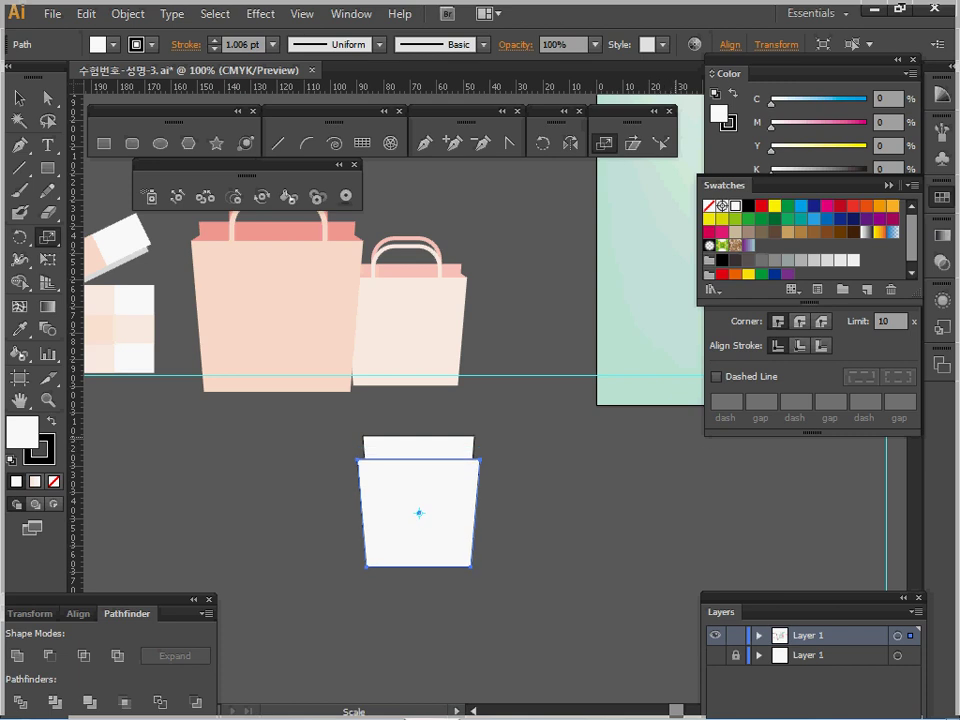
key("Up")
key("Up")
key("Up")
key("Up")
key("Up")
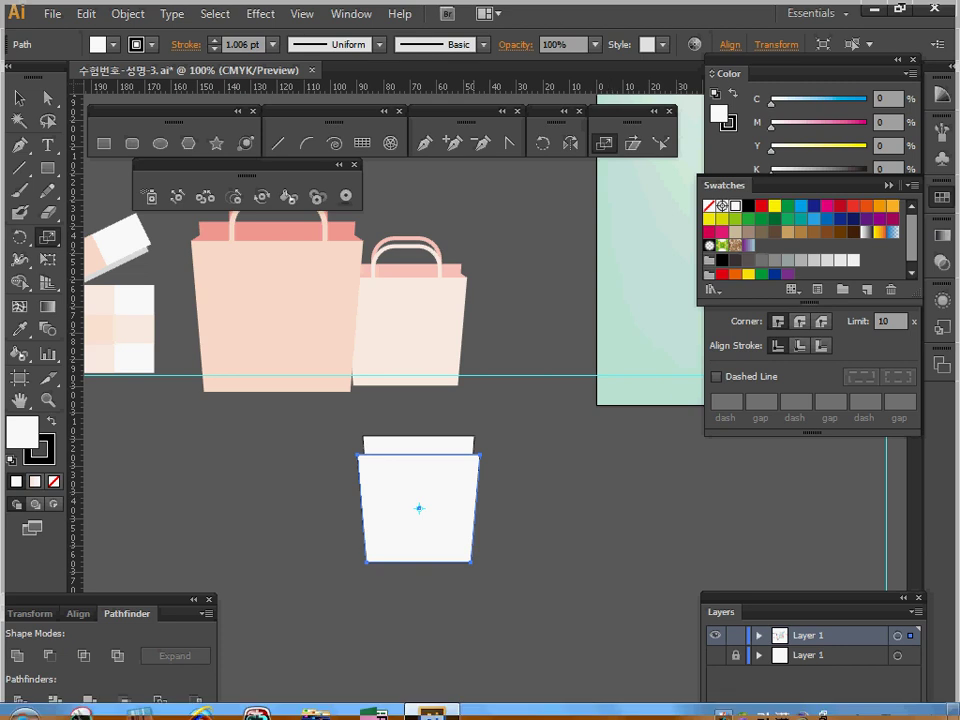
Step: Draw a small closed triangle with the Pen tool at the front panel's upper-left corner as the bag's side fold
key("ctrl+space")
left_click(462, 482, "ctrl")
left_click_drag(468, 476, 472, 565)
left_click_drag(472, 504, 479, 489)
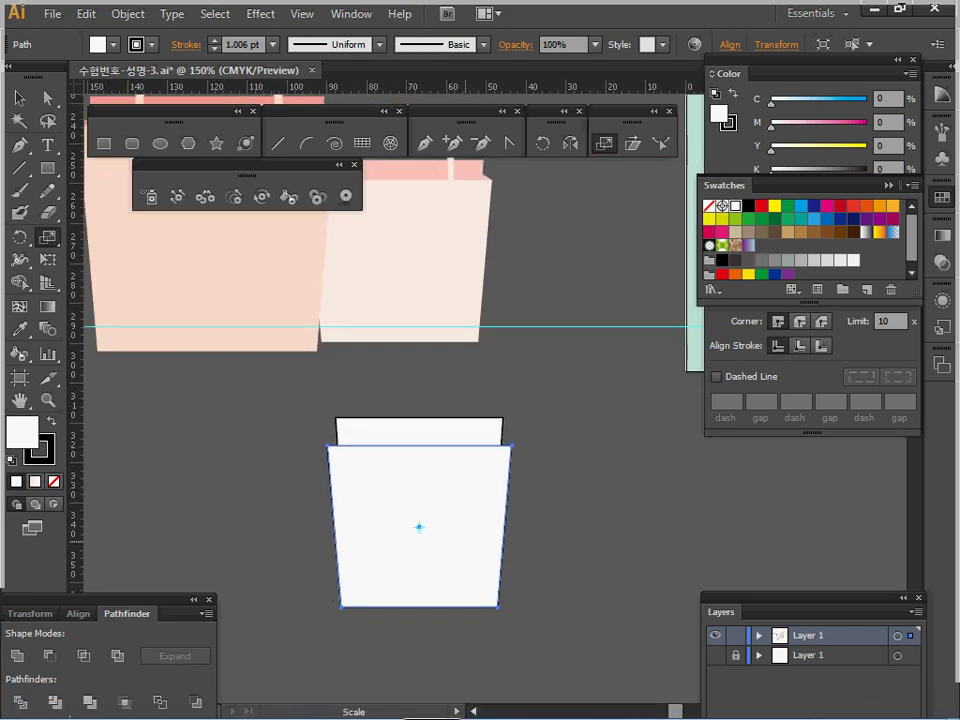
left_click_drag(484, 422, 488, 488)
left_click(416, 520, "ctrl")
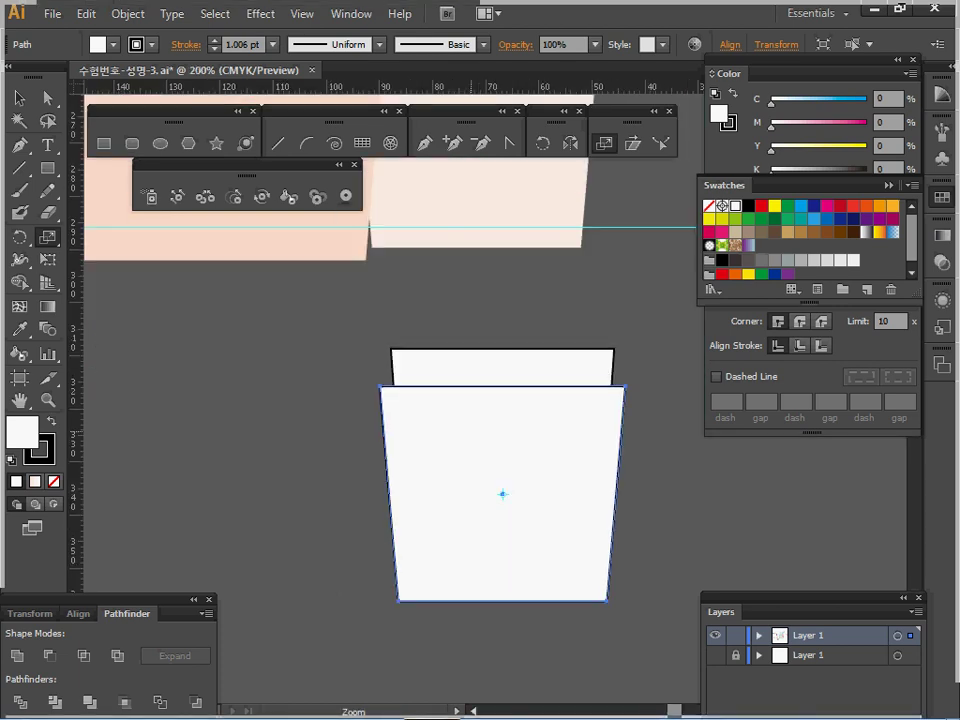
left_click(470, 432, "ctrl")
left_click_drag(470, 432, 349, 430)
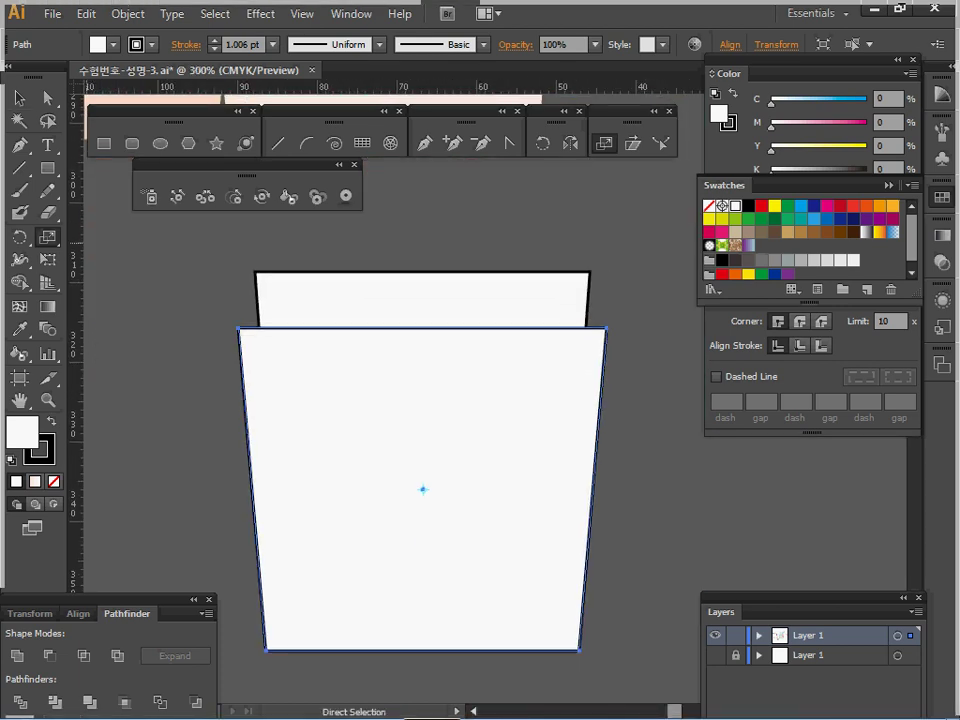
left_click(19, 97)
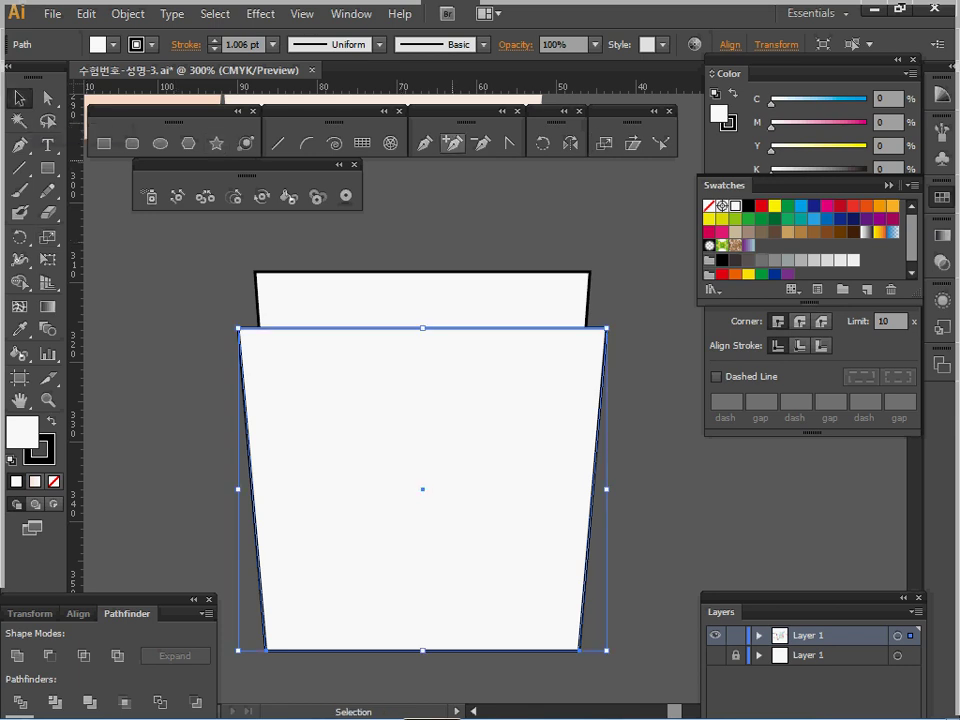
key("p")
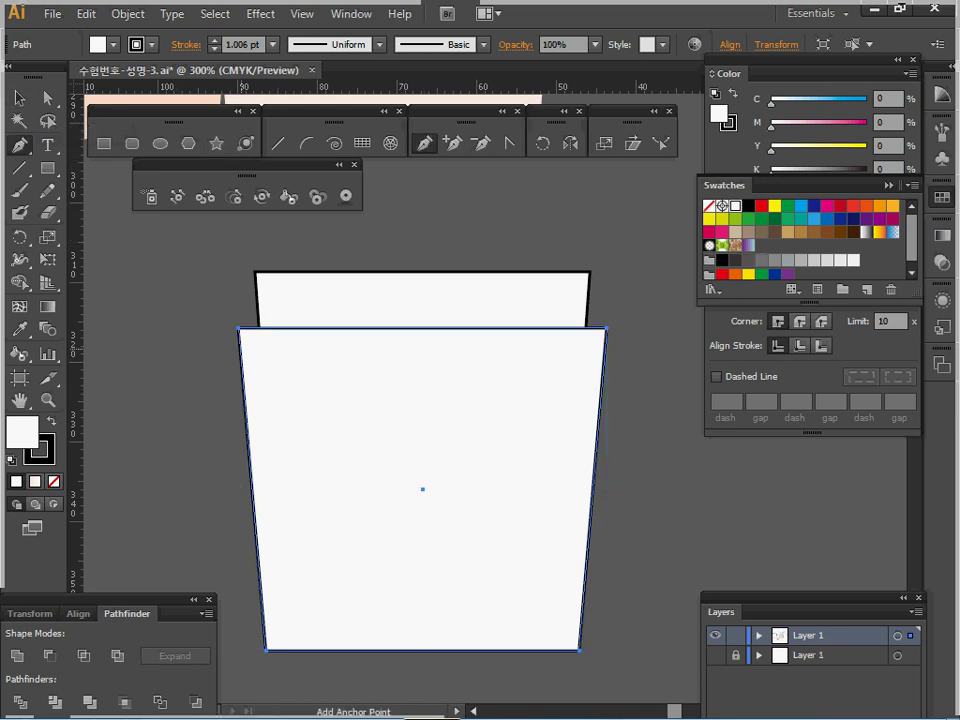
key("ctrl+shift+a")
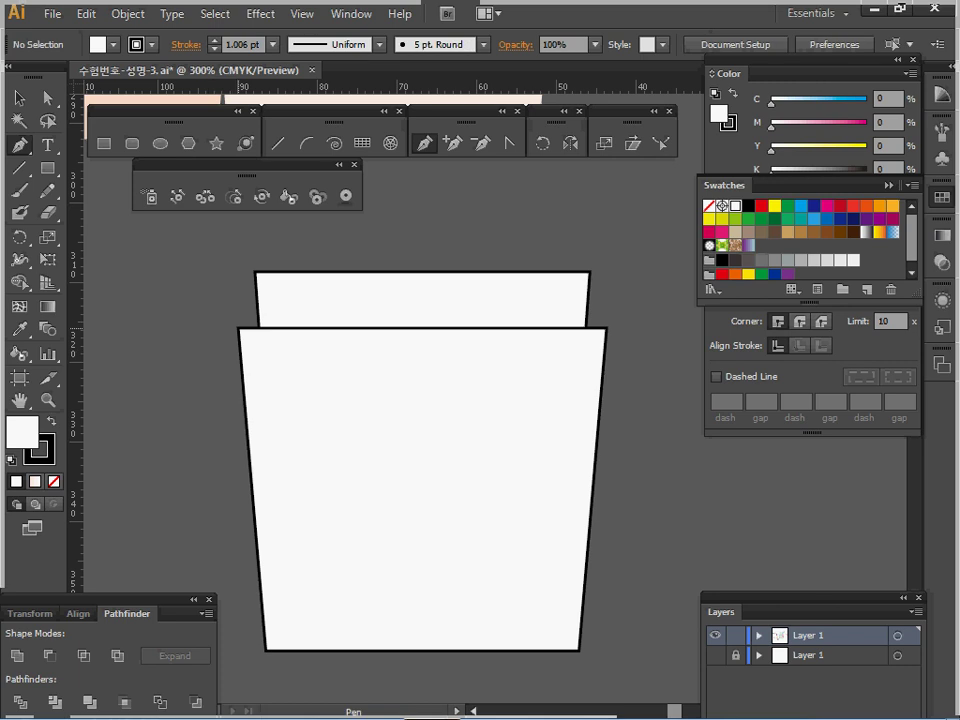
left_click_drag(238, 327, 267, 302)
left_click(266, 354)
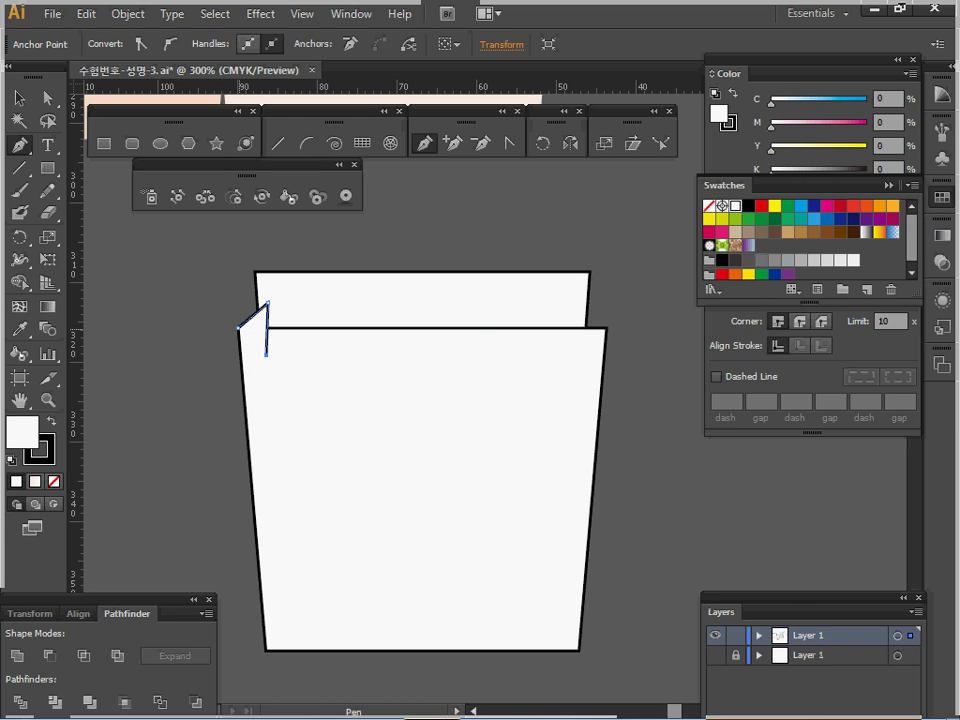
left_click(238, 327)
key("ctrl+shift+a")
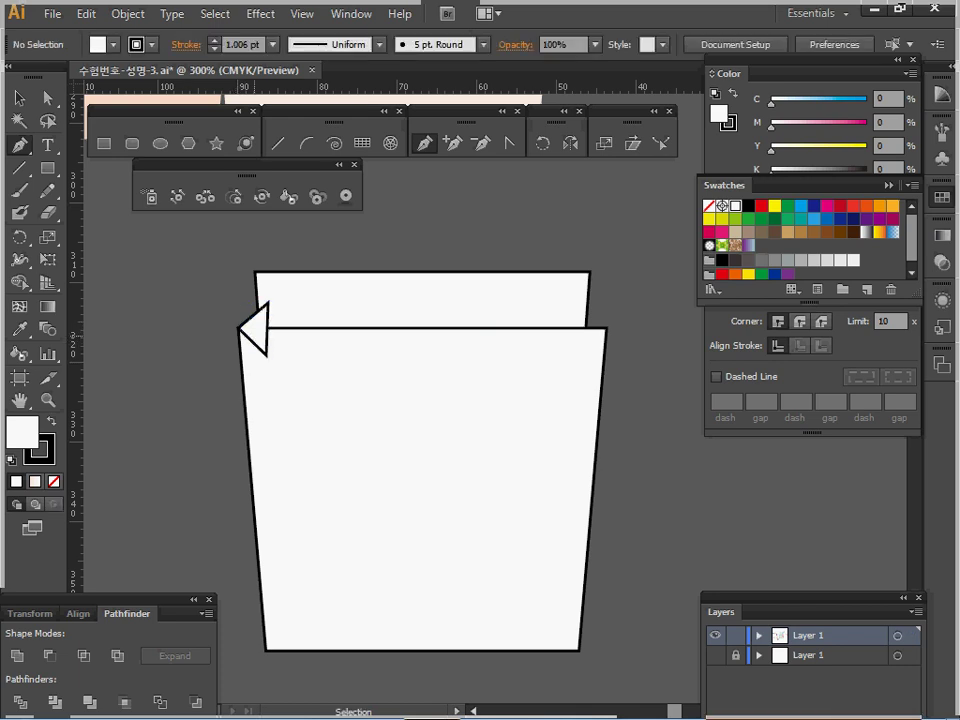
Step: Shift the triangle slightly right so its outer tip lines up with the front panel's upper-left corner
left_click(259, 334, "ctrl")
key("Right")
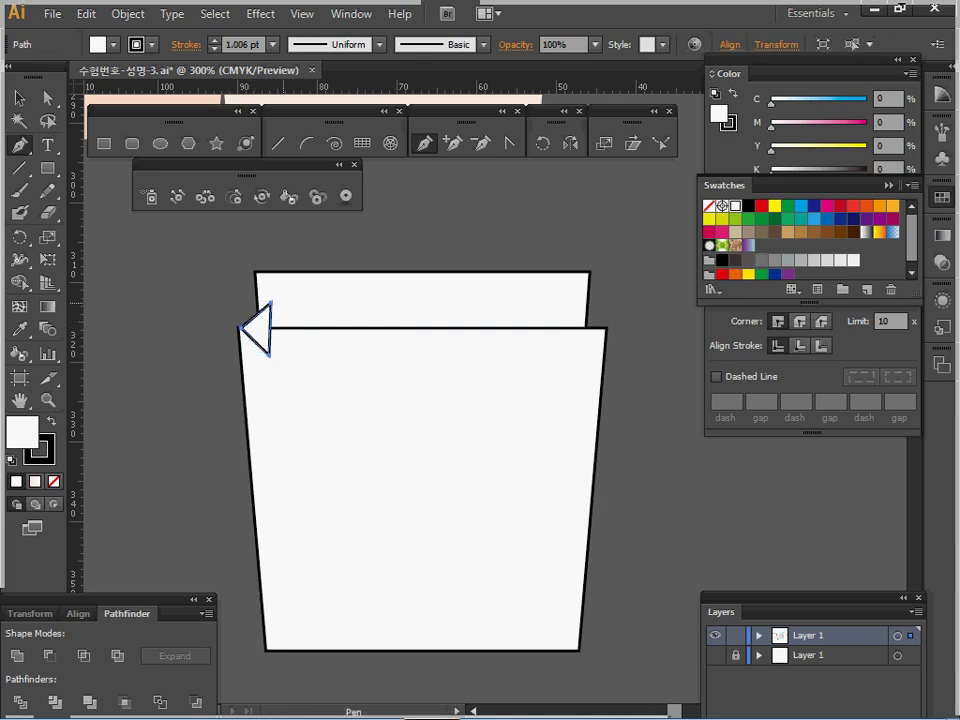
key("ctrl+space")
left_click(408, 385, "ctrl")
left_click_drag(408, 385, 186, 365)
left_click_drag(320, 324, 311, 324)
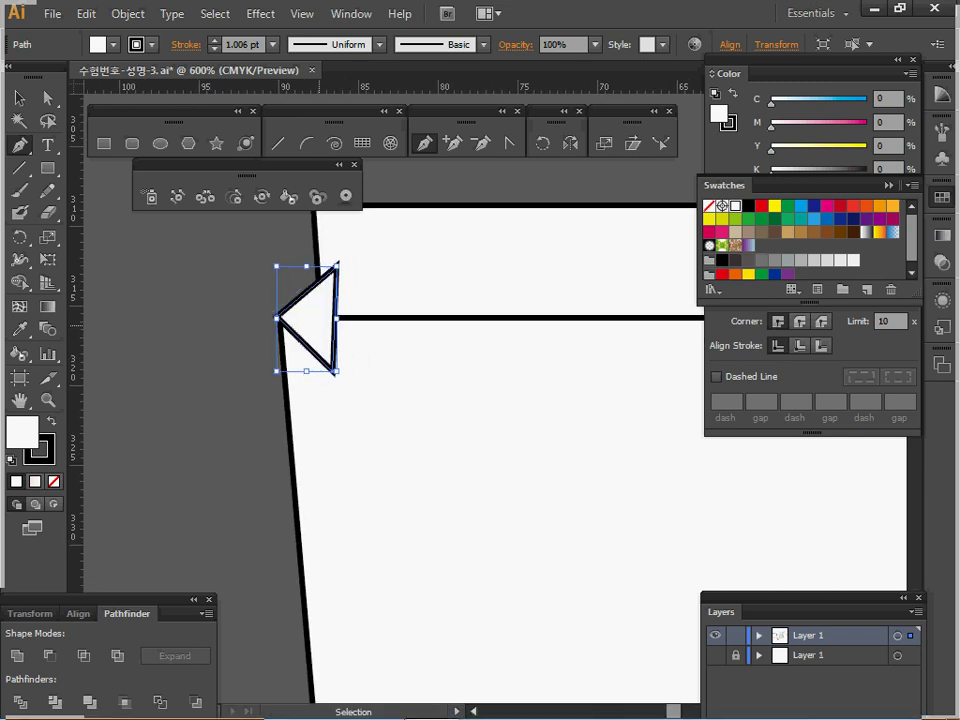
Step: Reflect a copy of the triangle horizontally about the bag's centre in Outline view, then restore the Preview display
left_click(453, 416, "ctrl+alt")
left_click(455, 417, "ctrl+alt")
left_click_drag(455, 416, 207, 384)
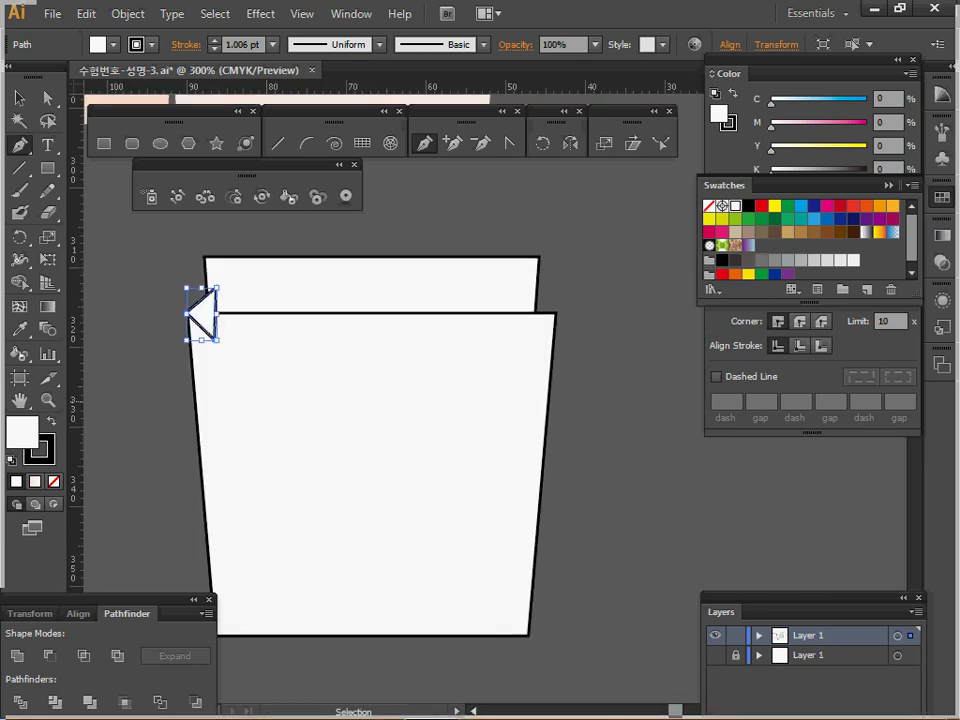
key("ctrl+y")
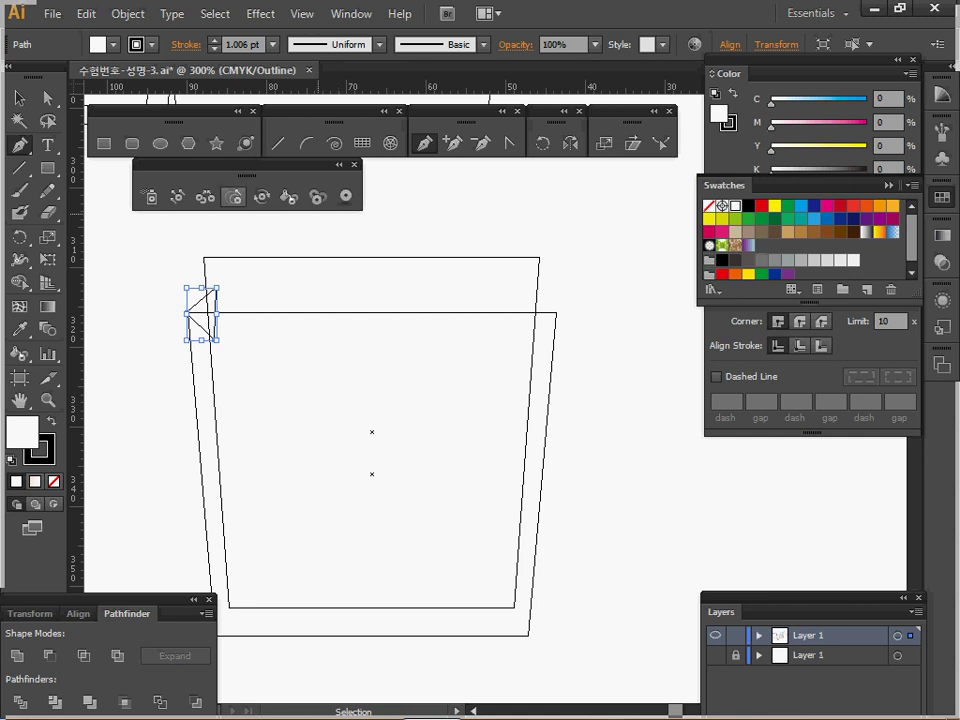
left_click(571, 144)
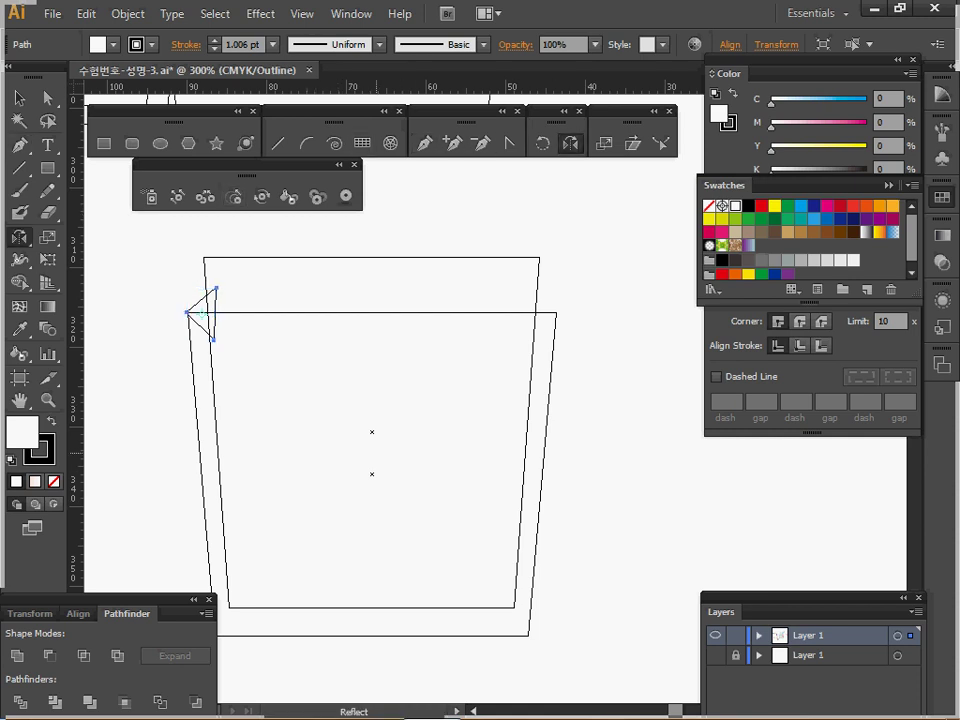
left_click(372, 432)
left_click_drag(205, 314, 590, 434)
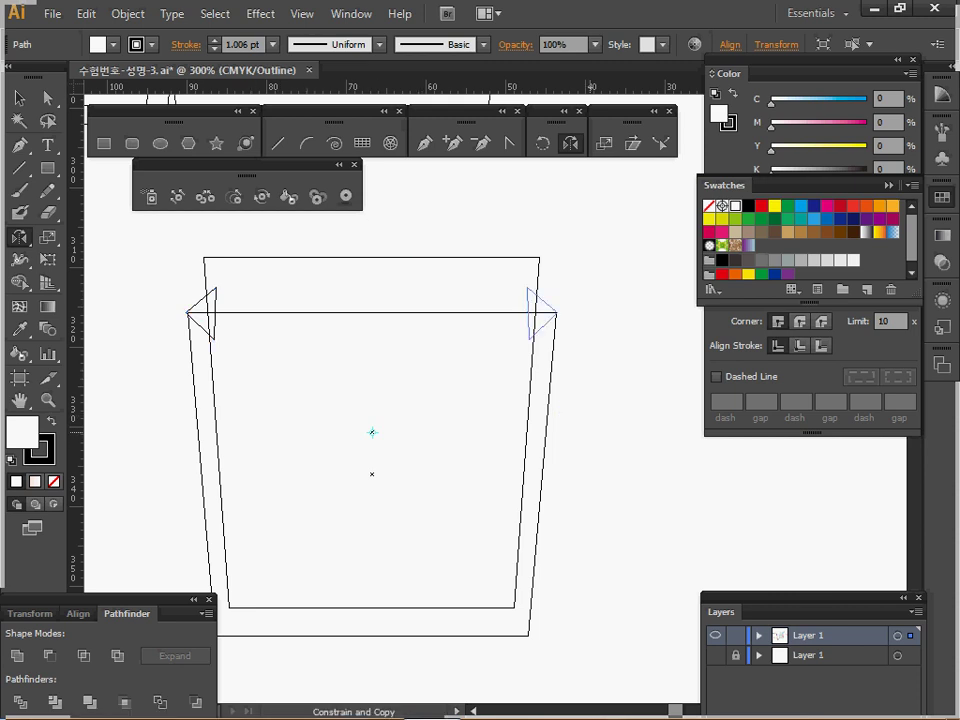
left_click_drag(372, 332, 372, 332)
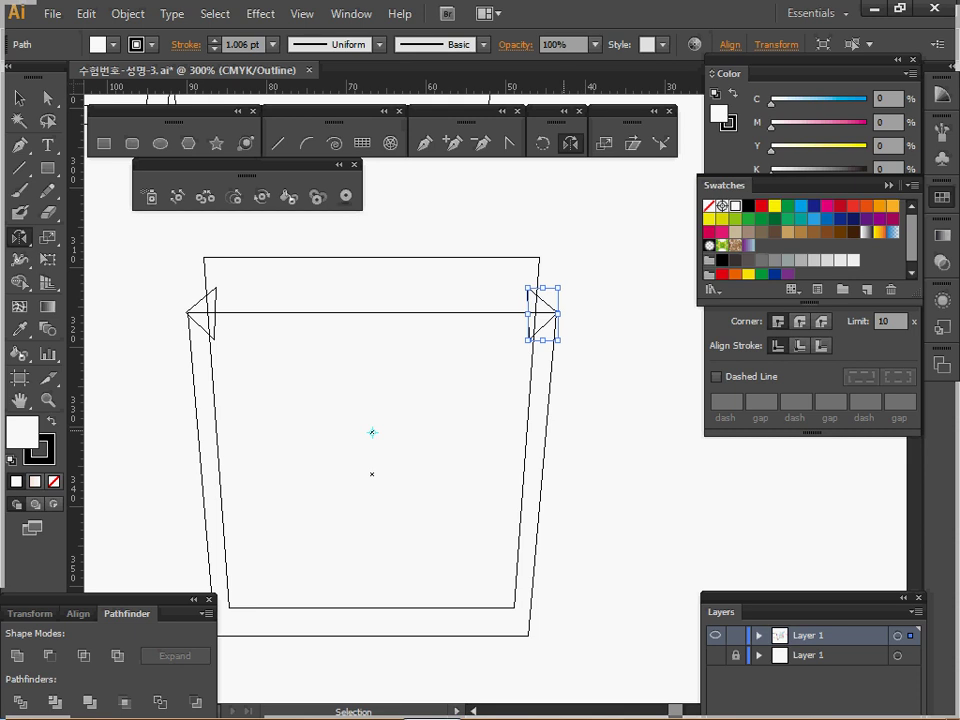
key("ctrl+y")
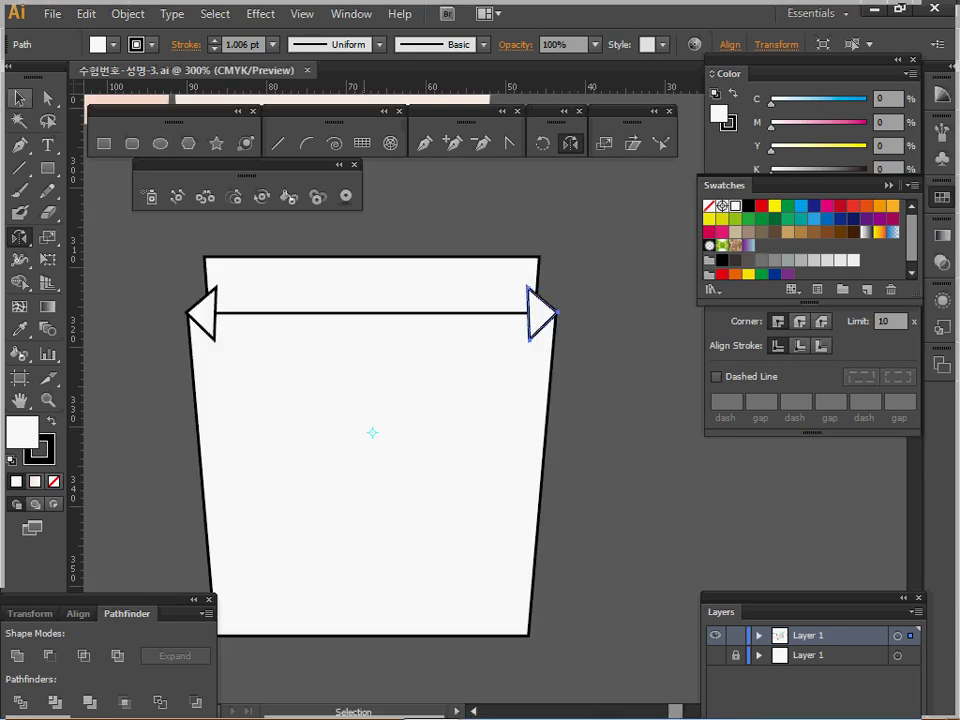
Step: Bring the bag's front panel to the front so it covers the lower halves of both triangles
key("v")
key("ctrl+a")
right_click(331, 371)
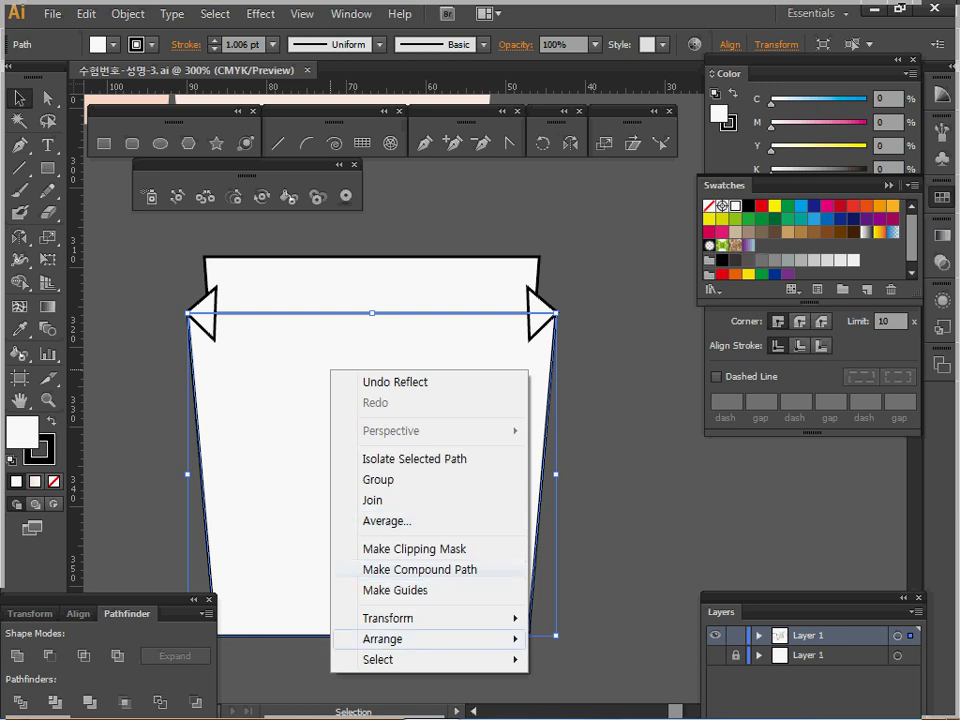
mouse_move(430, 639)
left_click(590, 549)
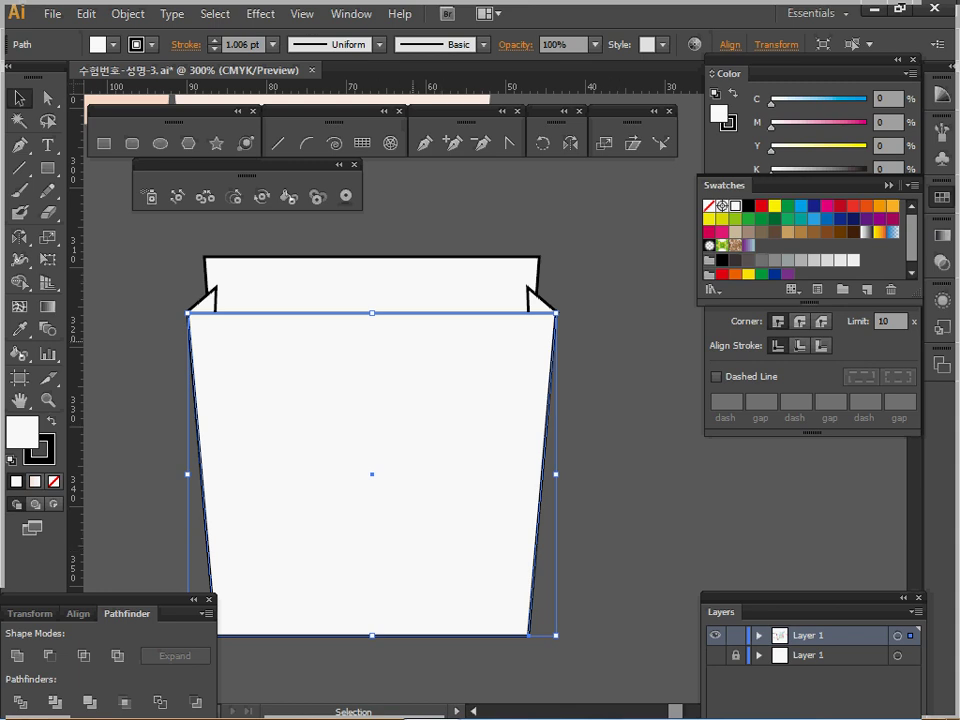
Step: Activate the Rounded Rectangle tool for drawing the bag's handle
scroll(309, 256, "up", 1)
left_click(132, 143)
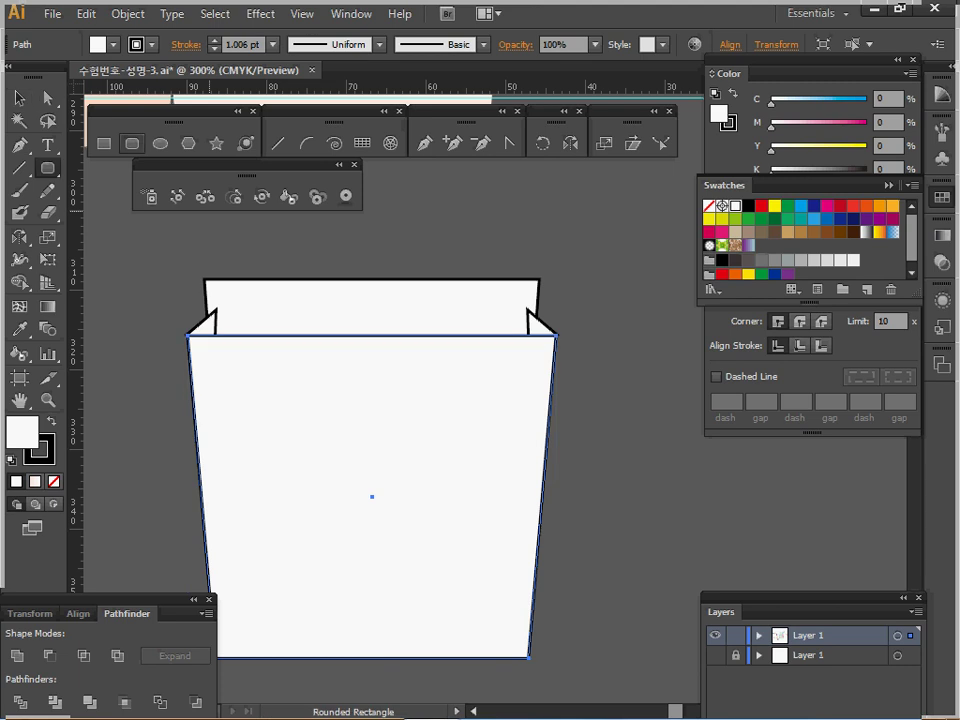
scroll(372, 500, "up", 1)
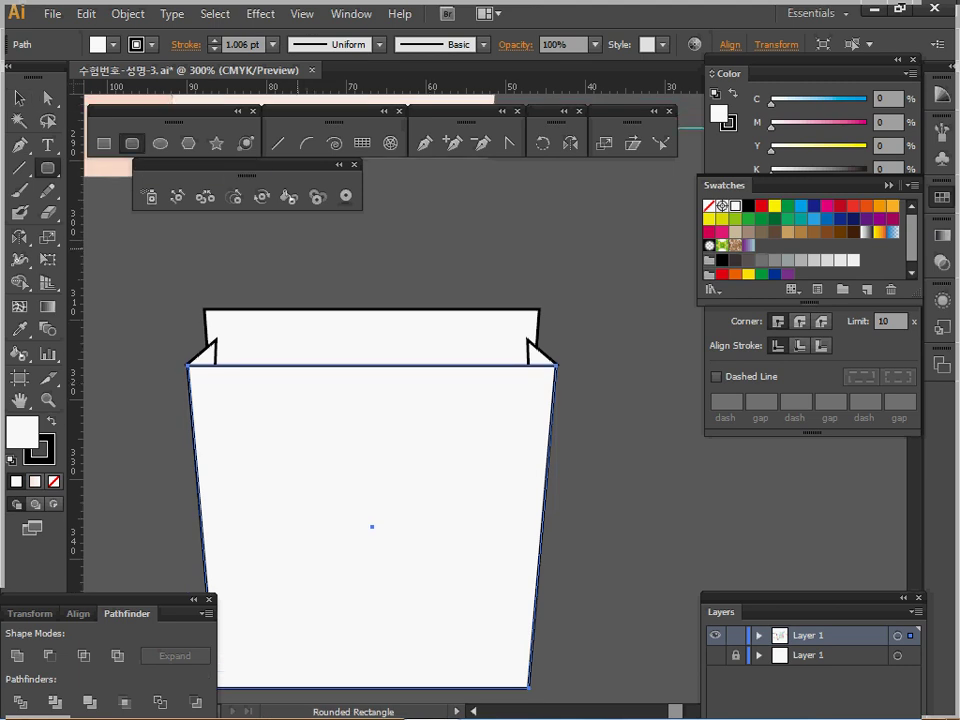
left_click(340, 290)
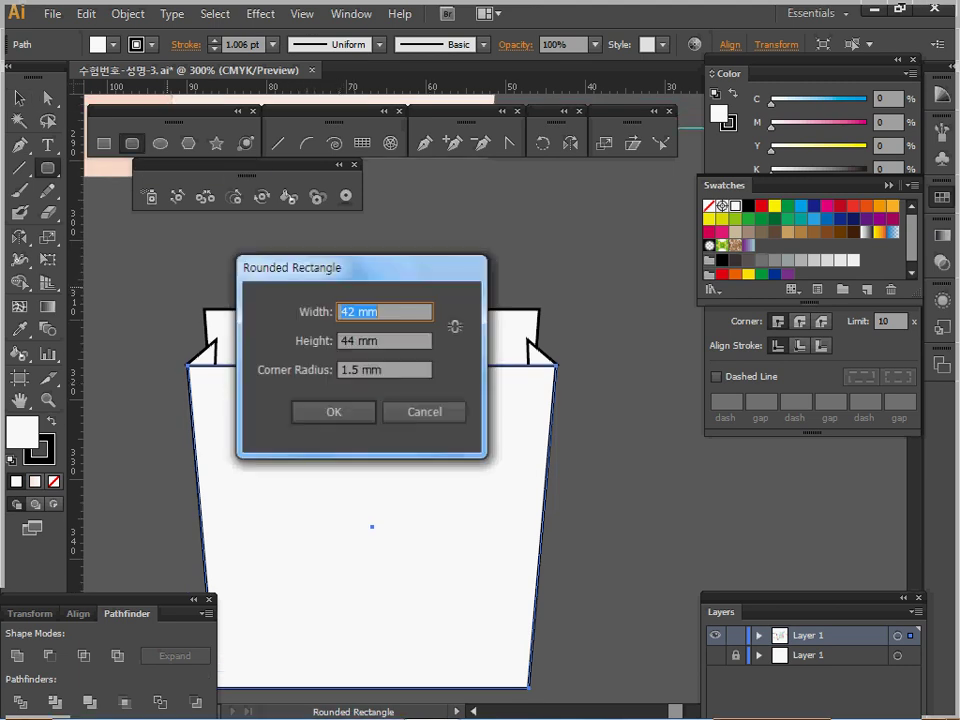
type("25")
key("Tab")
type("258")
key("Return")
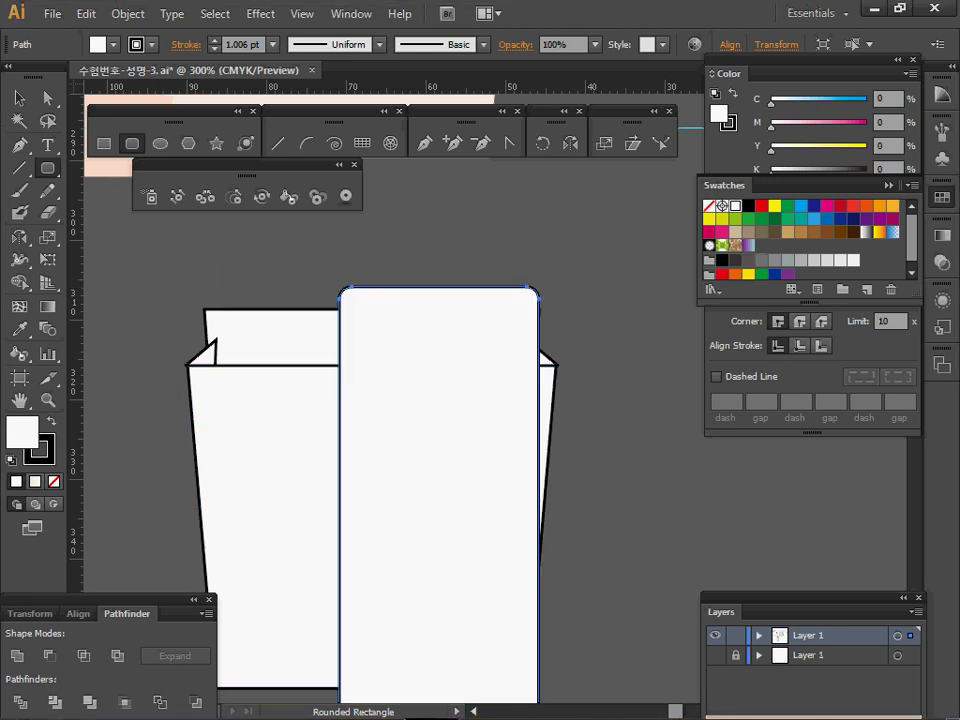
key("ctrl+z")
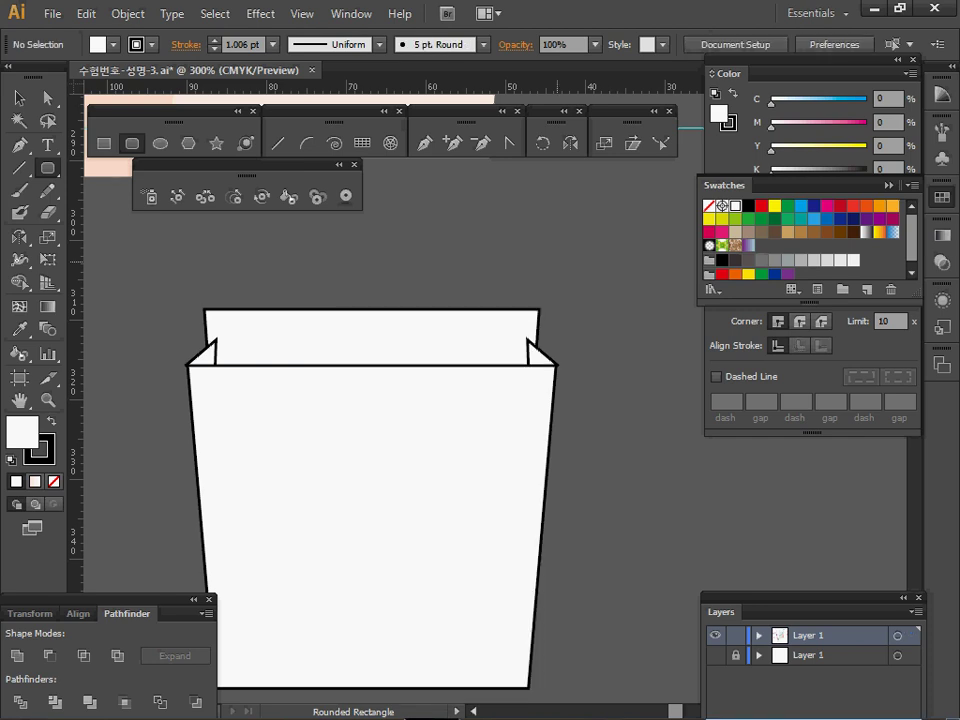
Step: Place a vertical guide at the bag's centre and create a centred 25 × 25 mm rounded rectangle with 8 mm corner radius at the top edge
left_click_drag(305, 272, 334, 397)
left_click_drag(77, 362, 372, 362)
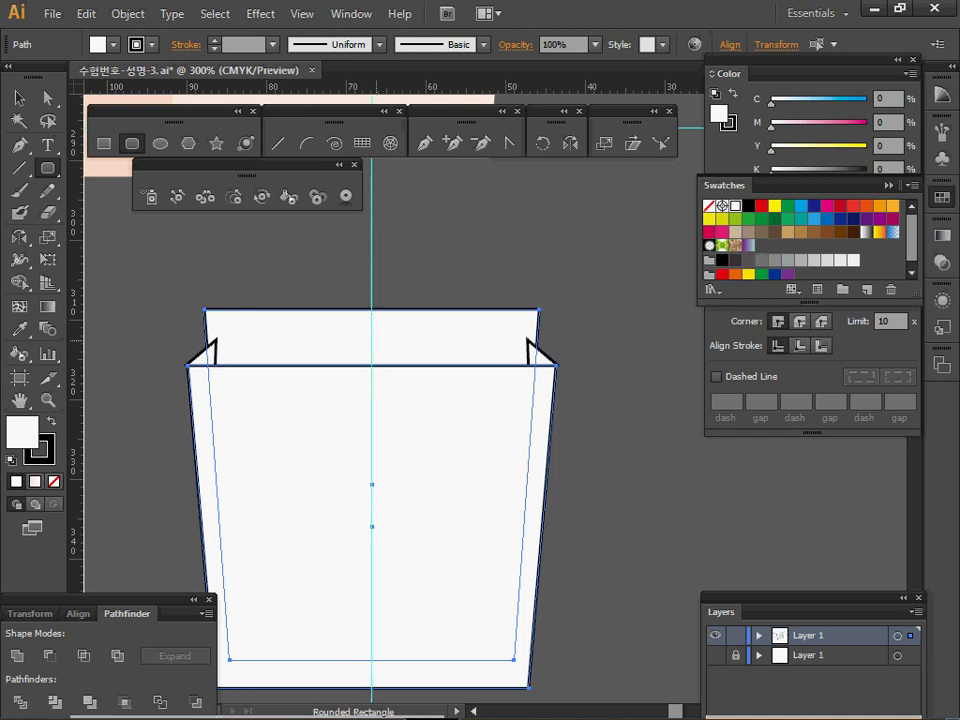
left_click(372, 309)
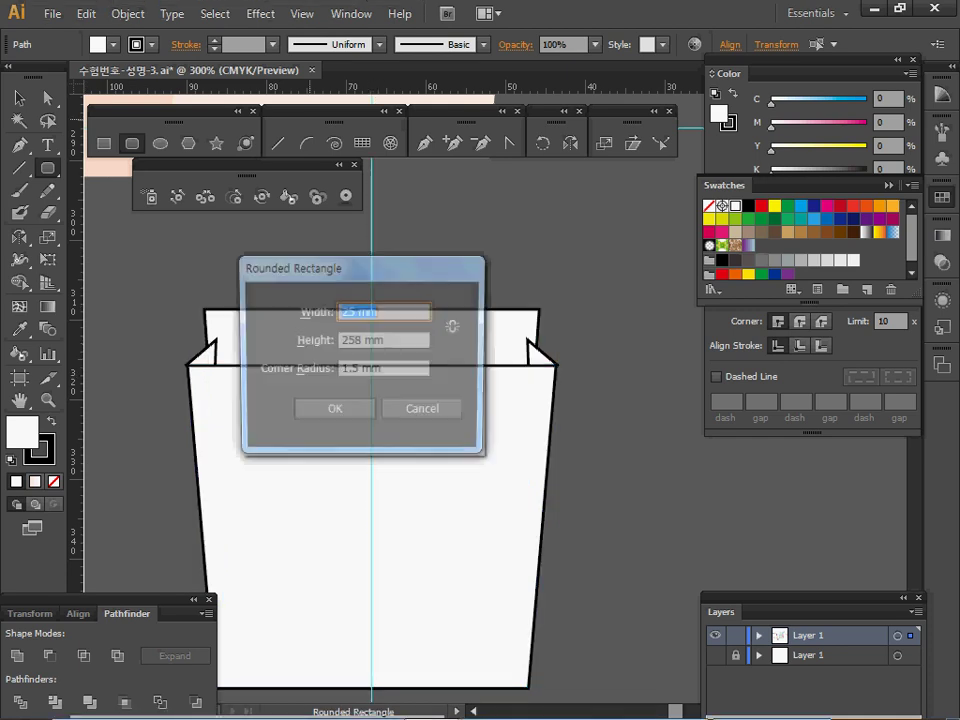
key("Tab")
type("25")
key("Tab")
type("8")
key("Return")
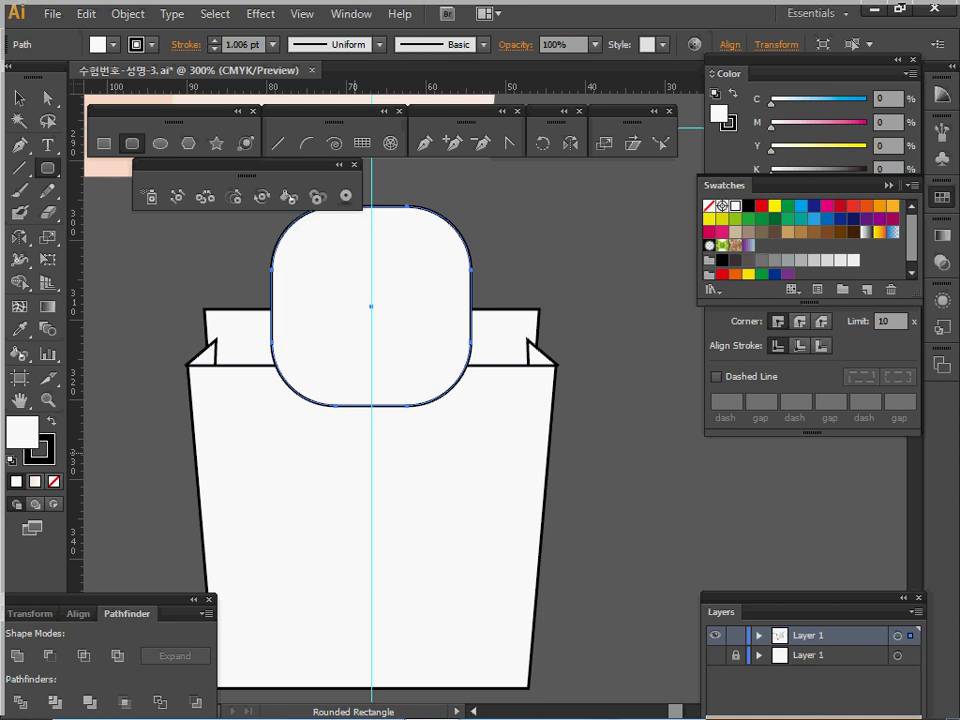
Step: Nudge the rounded rectangle down along the centre guide so its upper part forms a handle above the bag
key("Down")
key("Down")
key("Down")
key("Down")
key("Down")
key("Down")
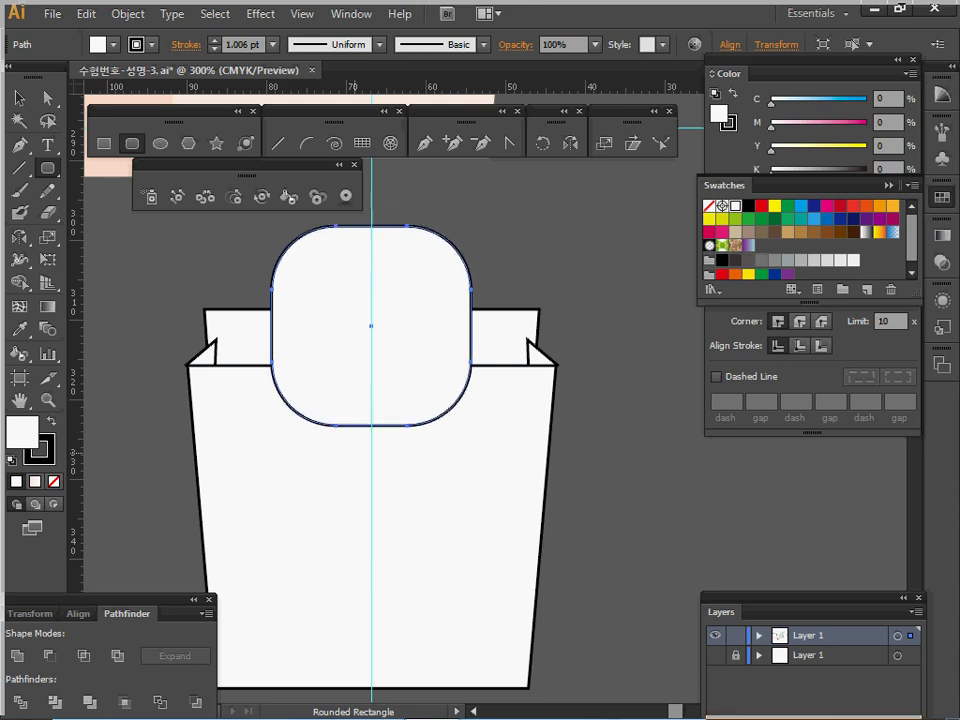
key("Down")
key("Down")
key("Down")
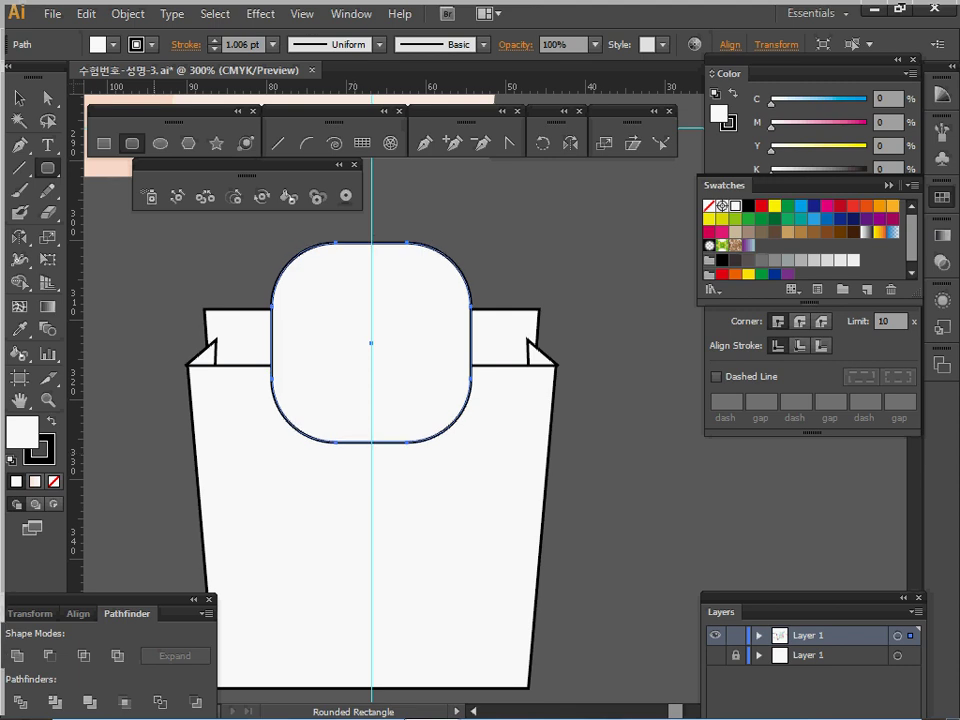
Step: Give the rounded rectangle no fill and a white 4 pt stroke, and convert the stroke to outlines
key("shift+x")
key("slash")
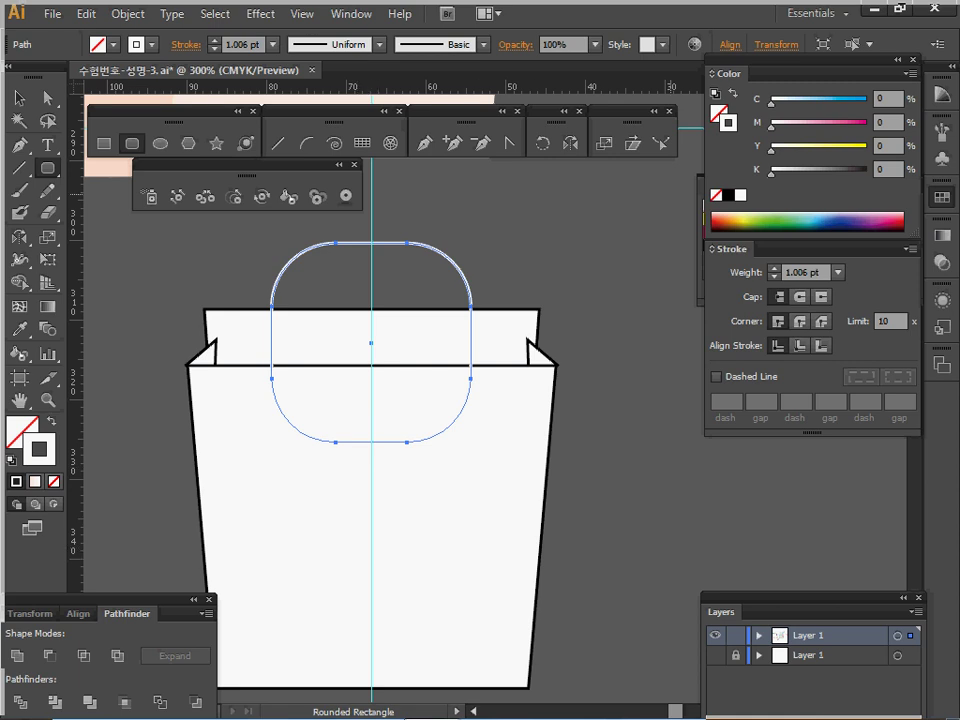
left_click(774, 268)
left_click(774, 268)
left_click(774, 268)
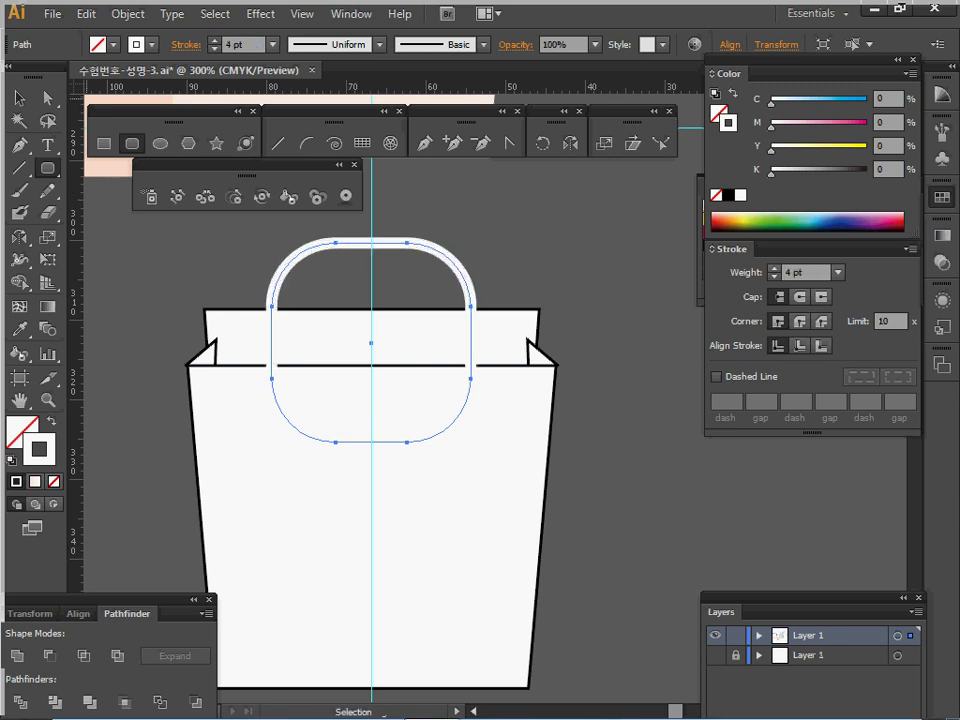
left_click(127, 14)
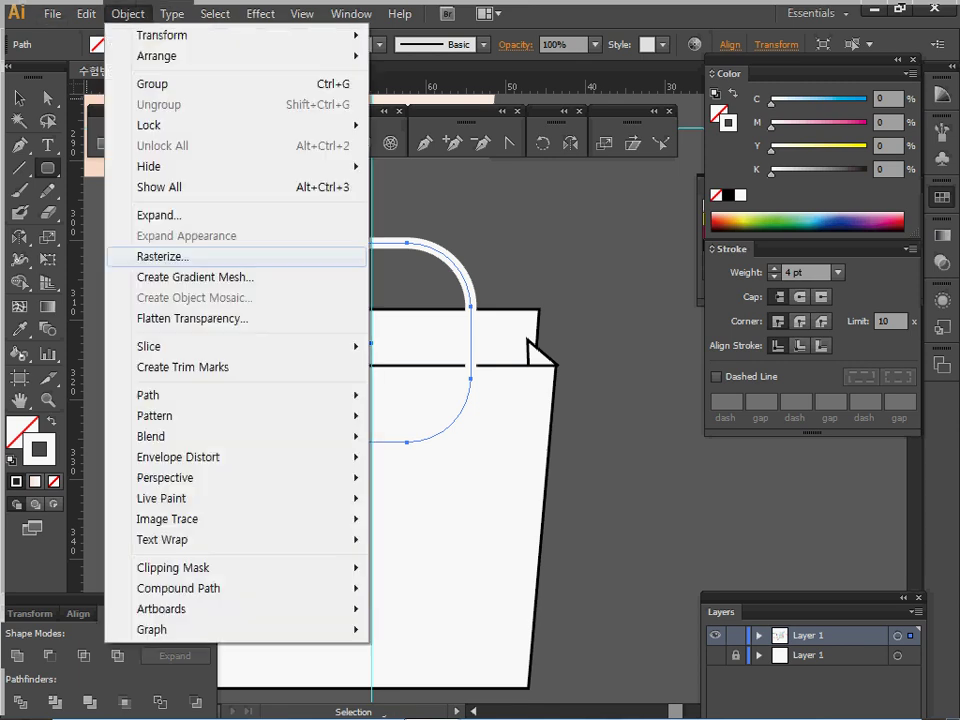
mouse_move(300, 395)
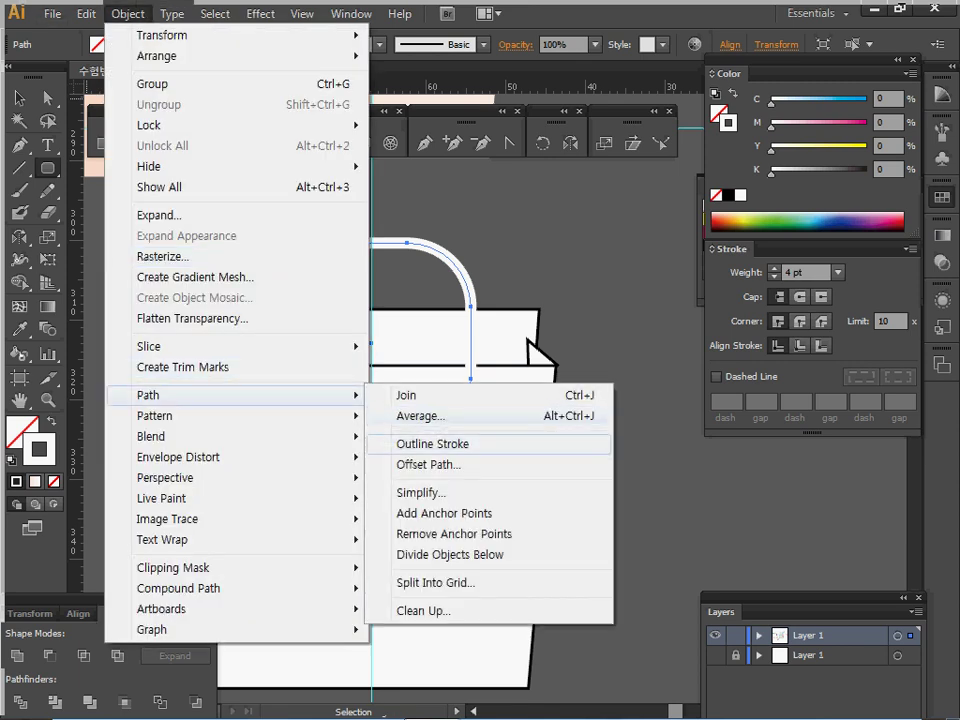
left_click(432, 443)
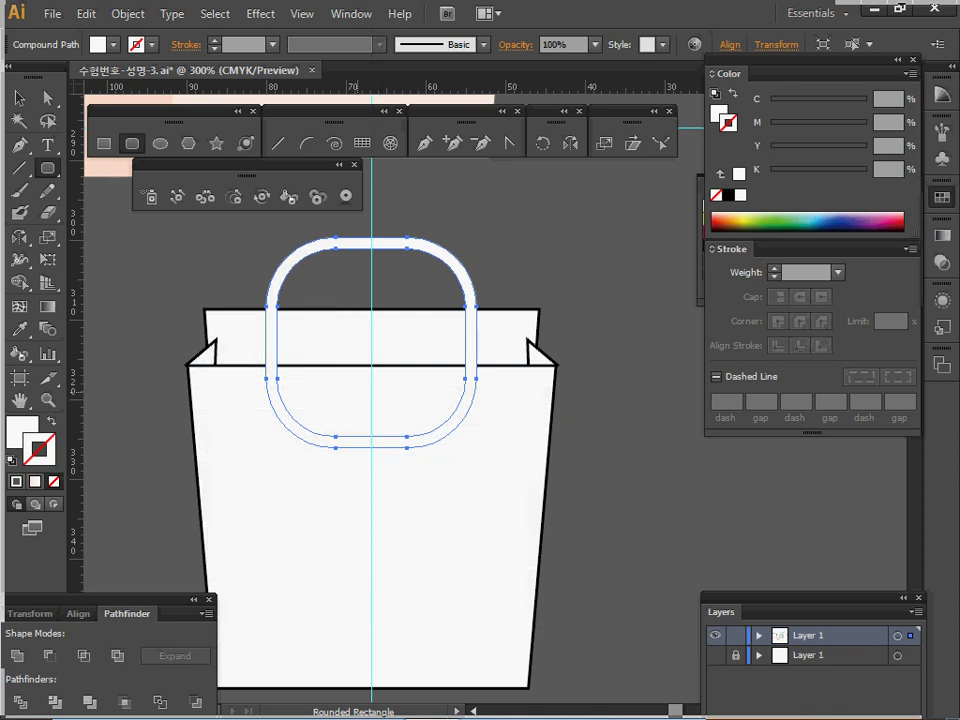
Step: Create a copy of the outlined handle moved 0 mm horizontally and 3 mm vertically
left_click(47, 97)
double_click(47, 97)
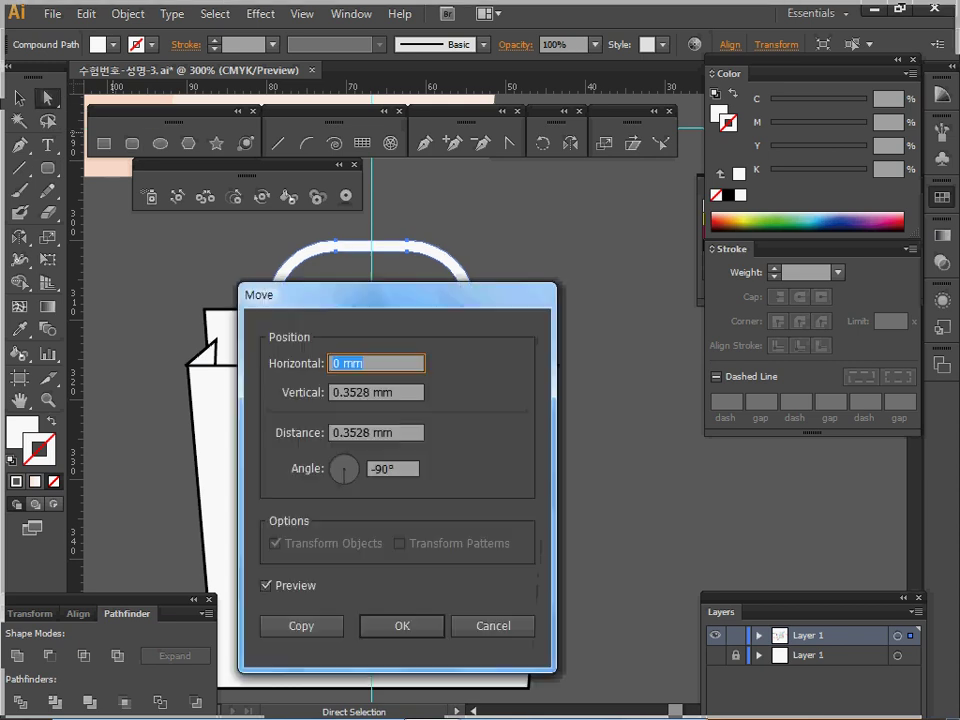
left_click_drag(300, 295, 528, 265)
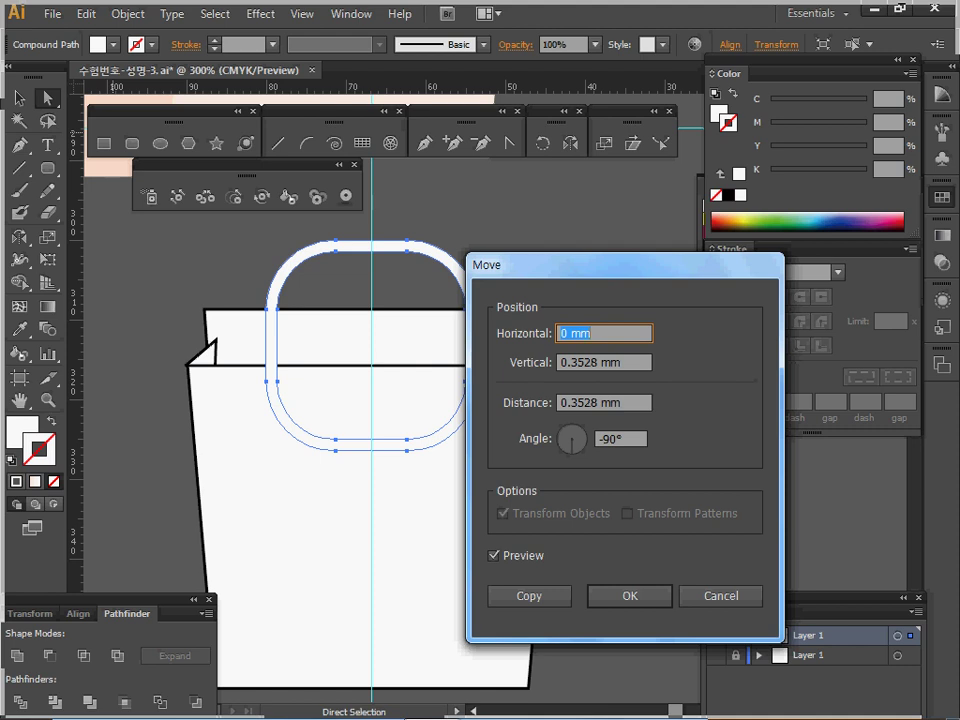
type("0")
key("Tab")
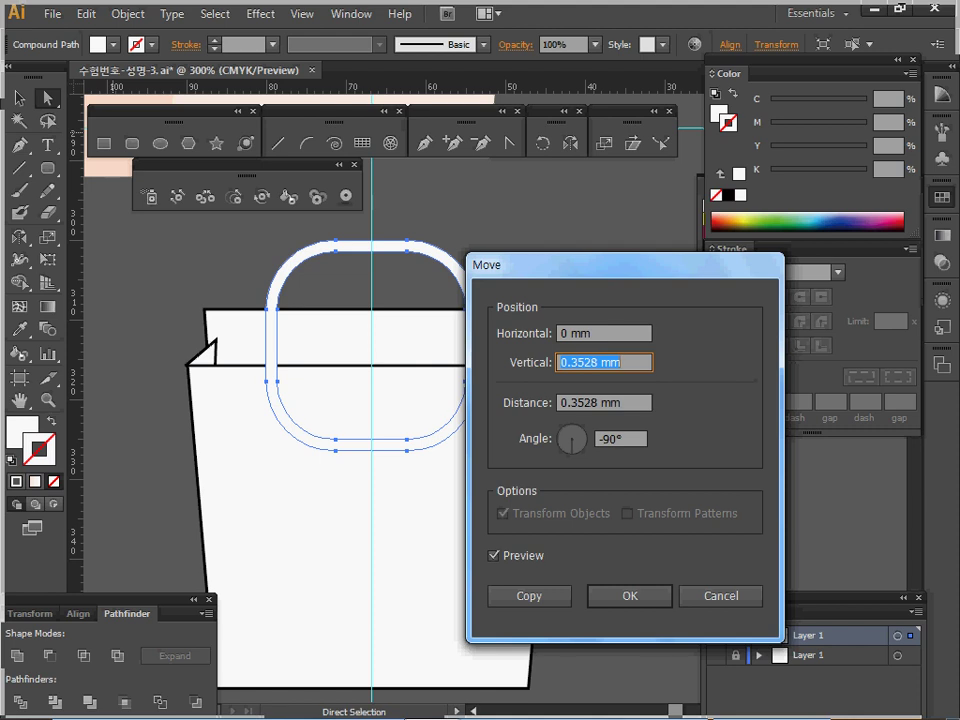
type("3")
key("Tab")
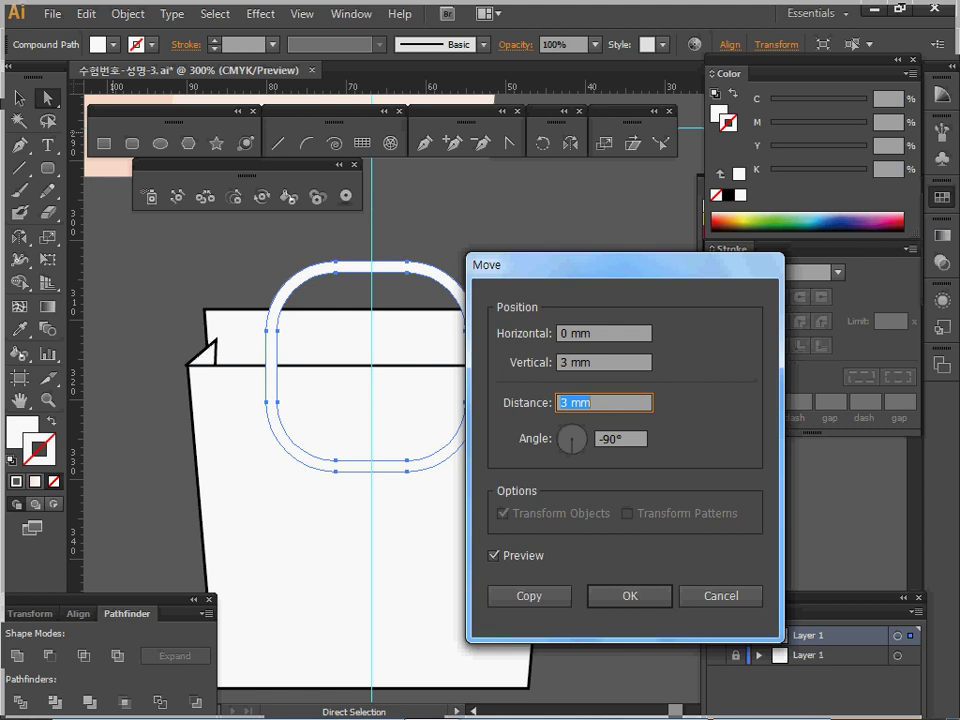
left_click(529, 595)
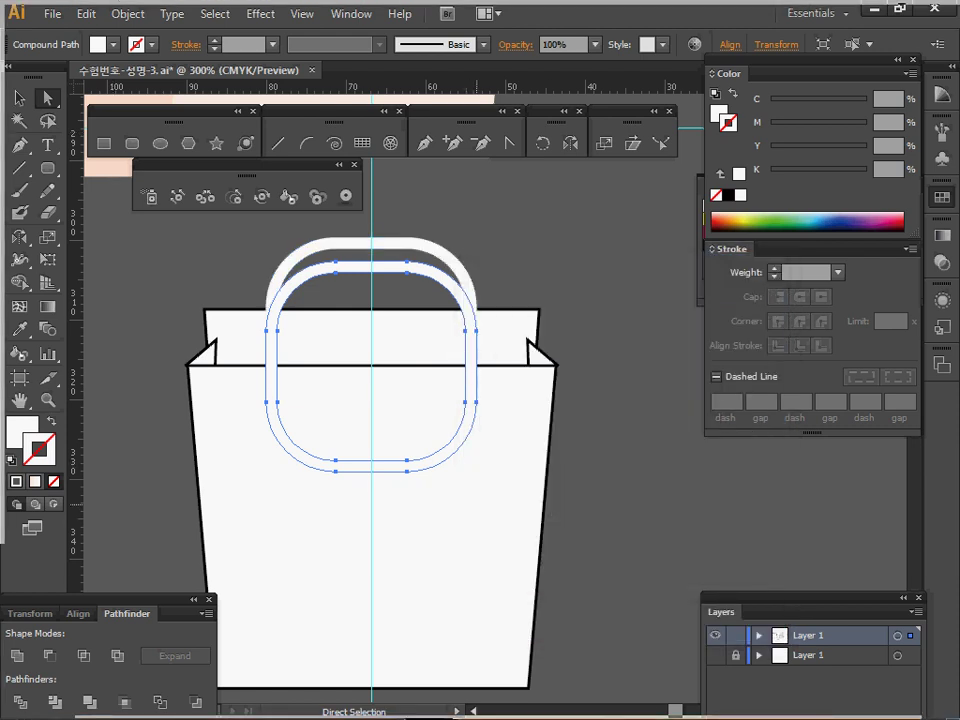
Step: Unite the lower handle copy with the bag's front panel into one shape
key("v")
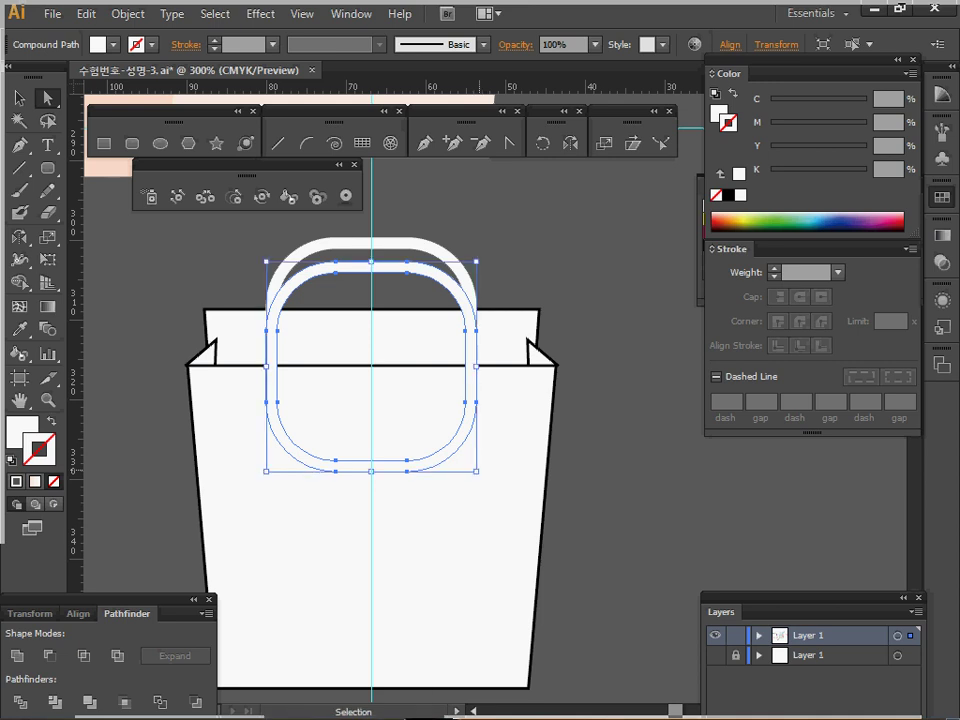
left_click(381, 386, "shift")
key("a")
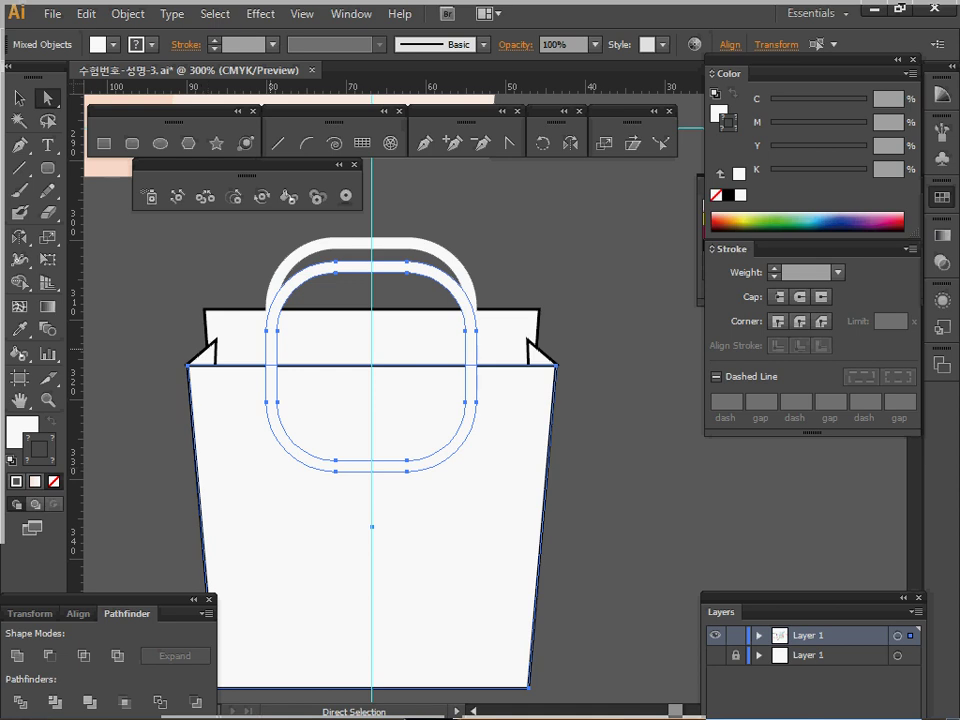
left_click(17, 656)
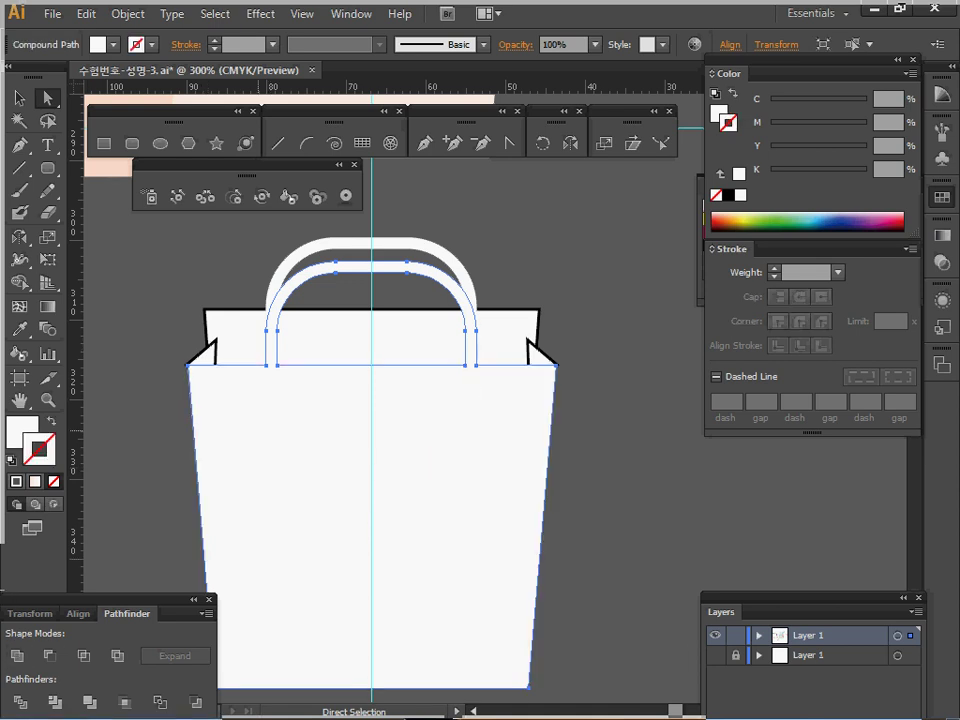
Step: Fill the united front shape with the pale cream sampled from the front of the small bag above
left_click(337, 445, "ctrl+alt")
left_click_drag(337, 352, 270, 506)
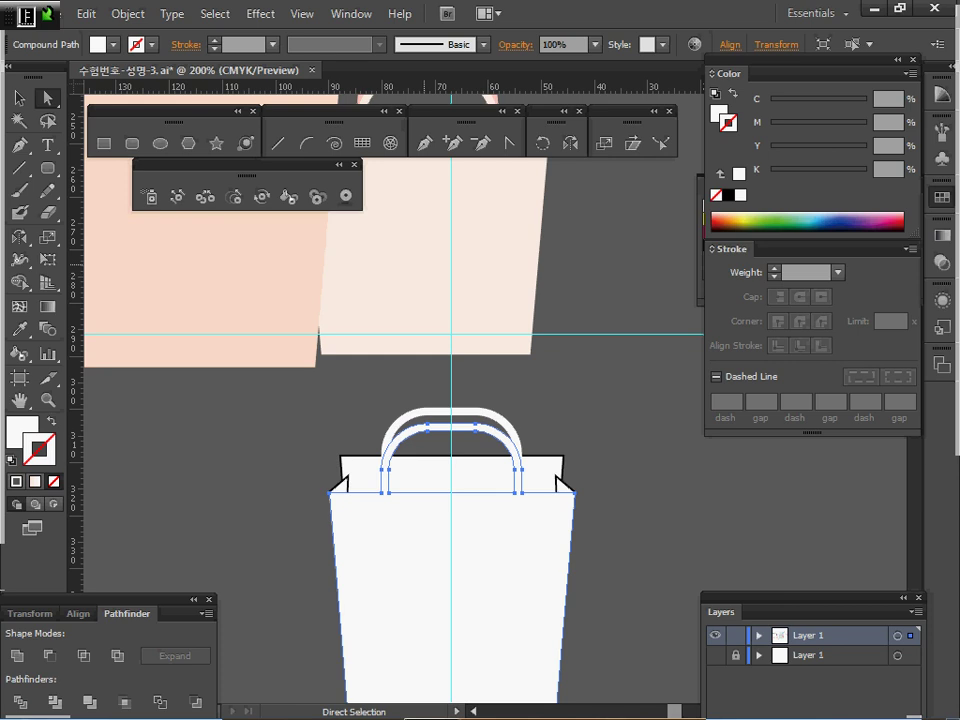
key("i")
left_click(465, 267)
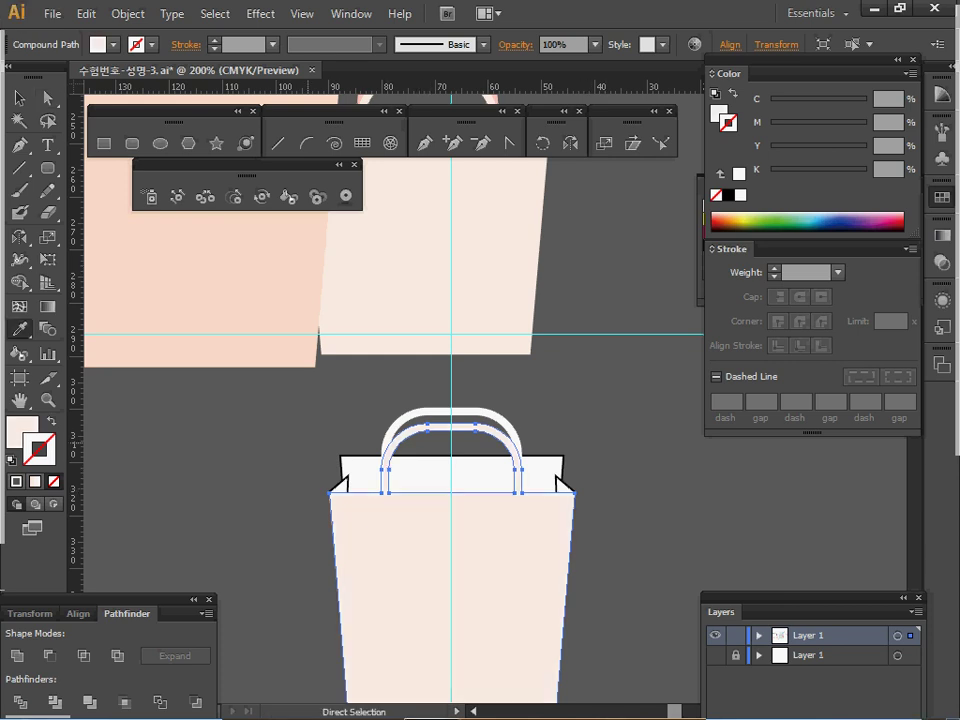
Step: Lock the front shape and unite the rear handle, back panel and side folds into one shape
left_click_drag(298, 404, 560, 519)
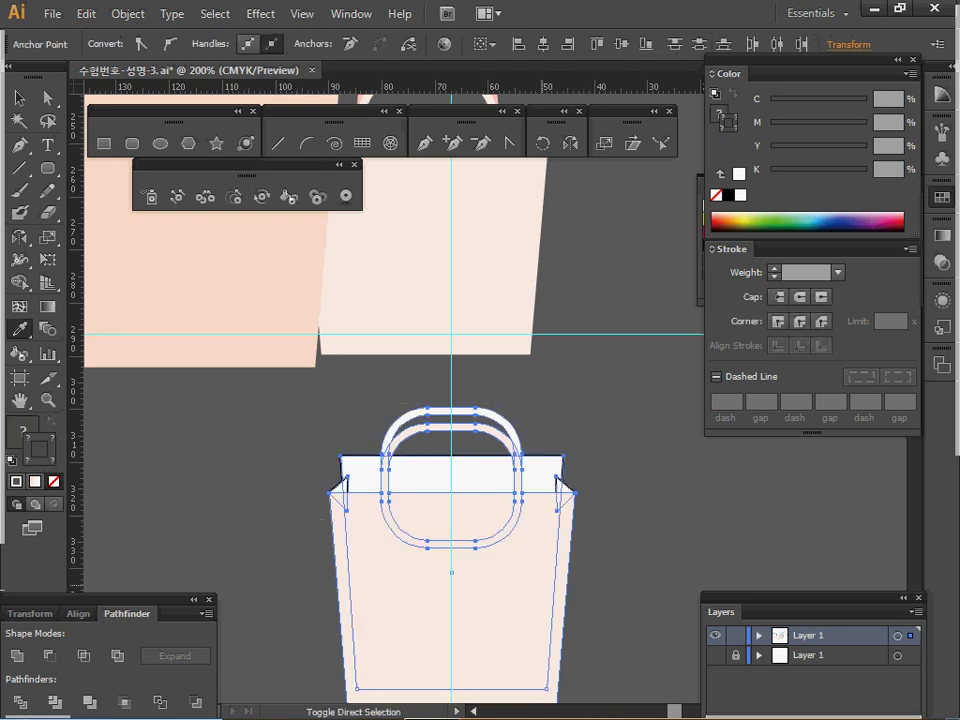
left_click(532, 588, "ctrl+shift")
left_click(630, 588, "ctrl")
left_click(530, 588, "ctrl")
key("ctrl+2")
left_click_drag(307, 393, 589, 613)
key("ctrl+8")
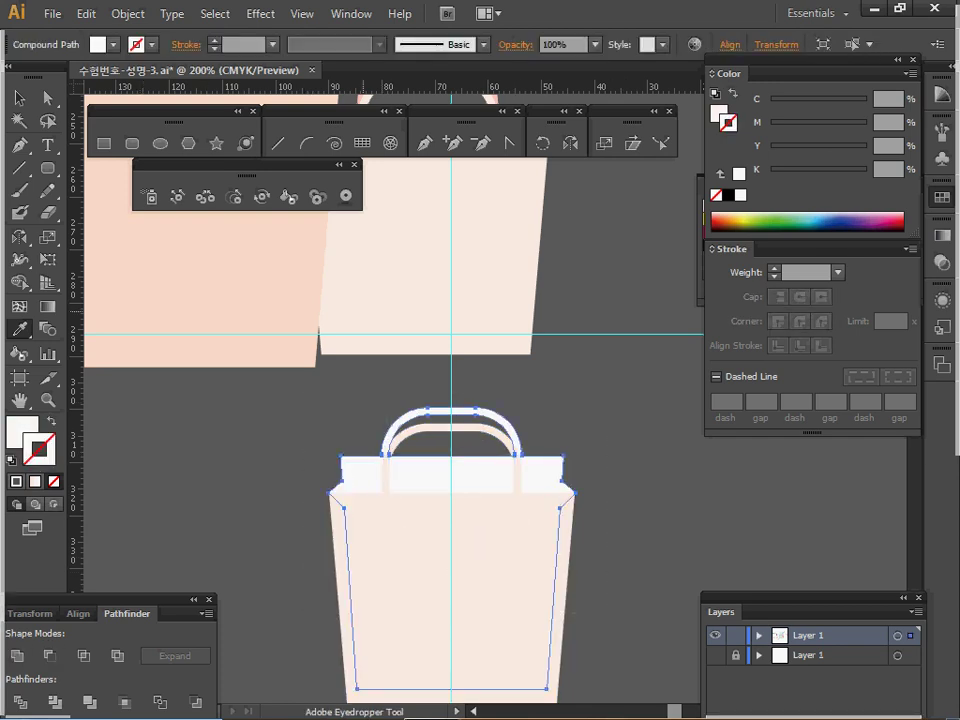
Step: Fill the rear shape with the pink sampled from the small bag's back panel above, and unlock all objects
left_click_drag(438, 240, 415, 420)
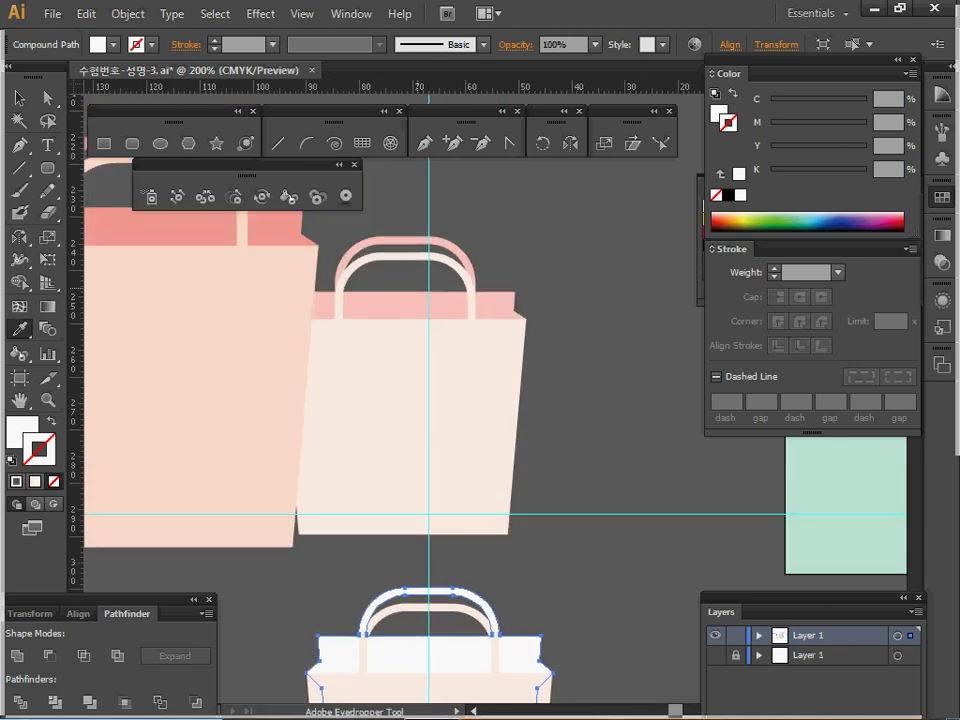
left_click(416, 302)
left_click_drag(416, 308, 411, 286)
left_click_drag(415, 399, 415, 247)
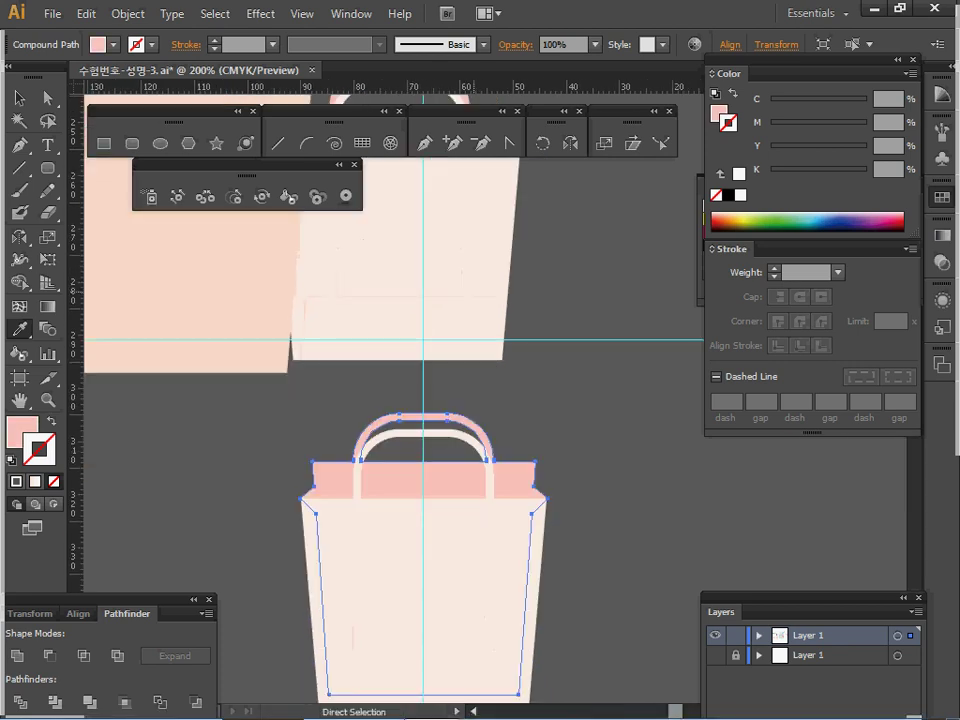
key("ctrl+alt+2")
key("ctrl+shift+a")
key("ctrl+minus")
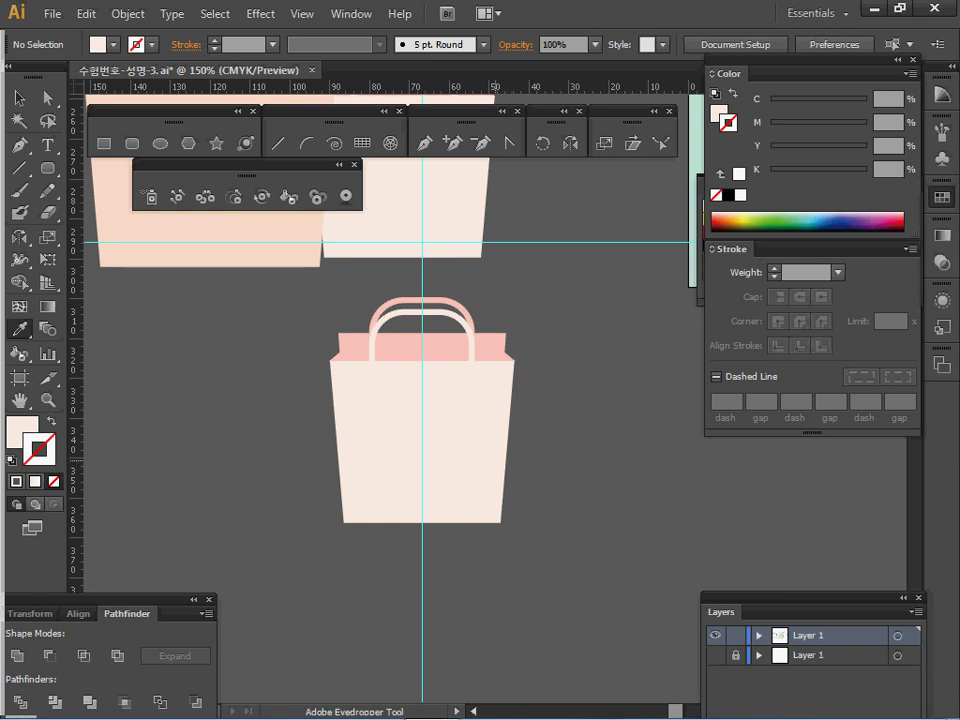
Step: Select the whole bag and create a uniformly scaled copy at 140%
key("a")
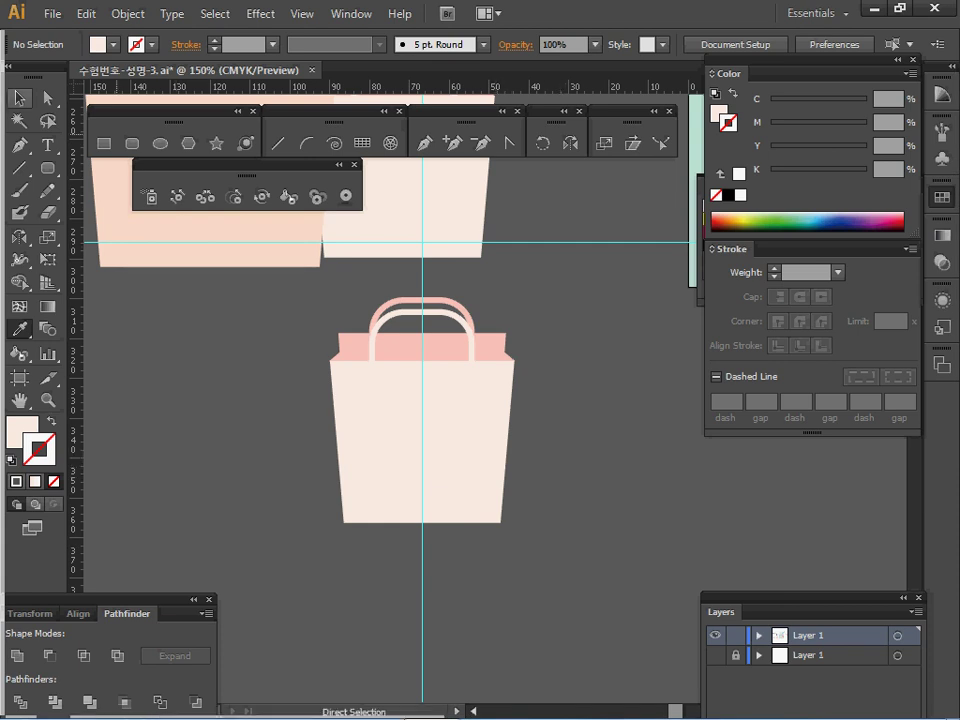
key("v")
left_click_drag(280, 341, 437, 455)
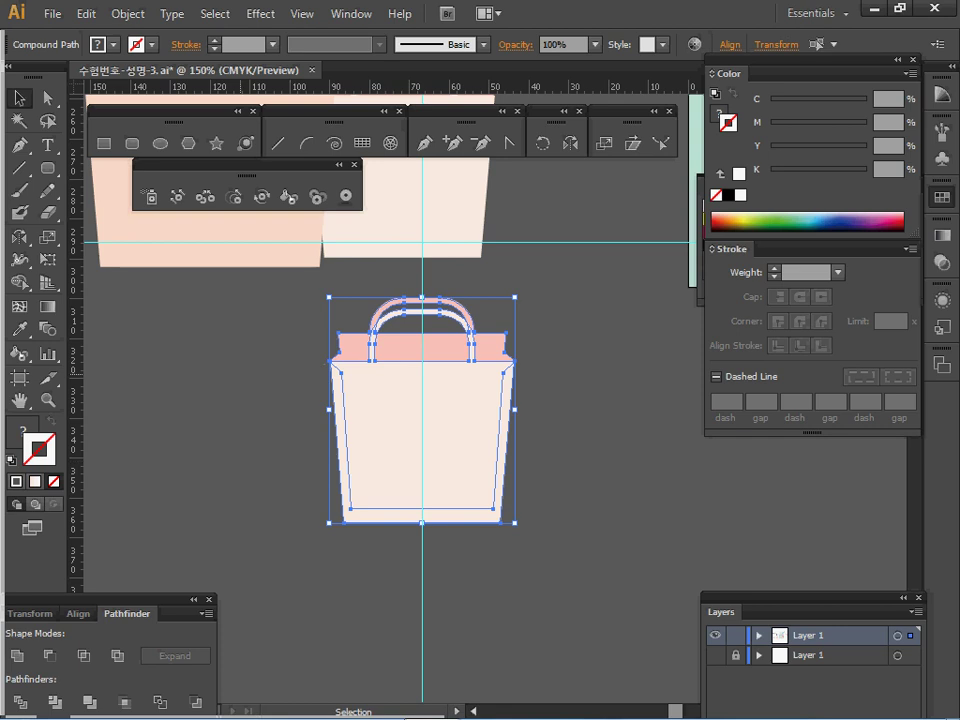
key("s")
key("Return")
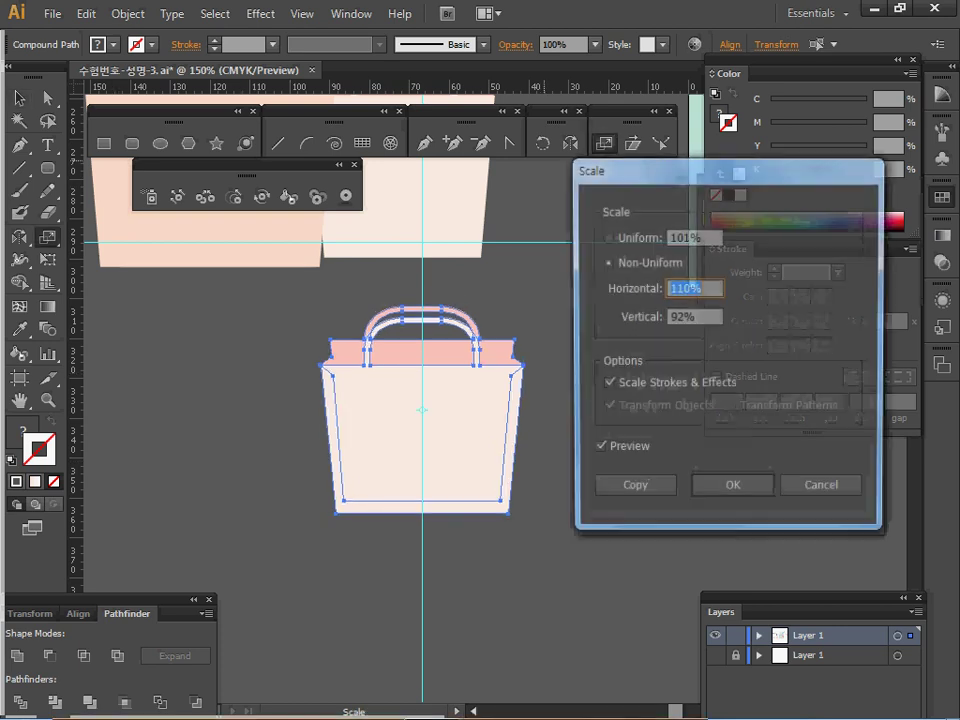
left_click(606, 237)
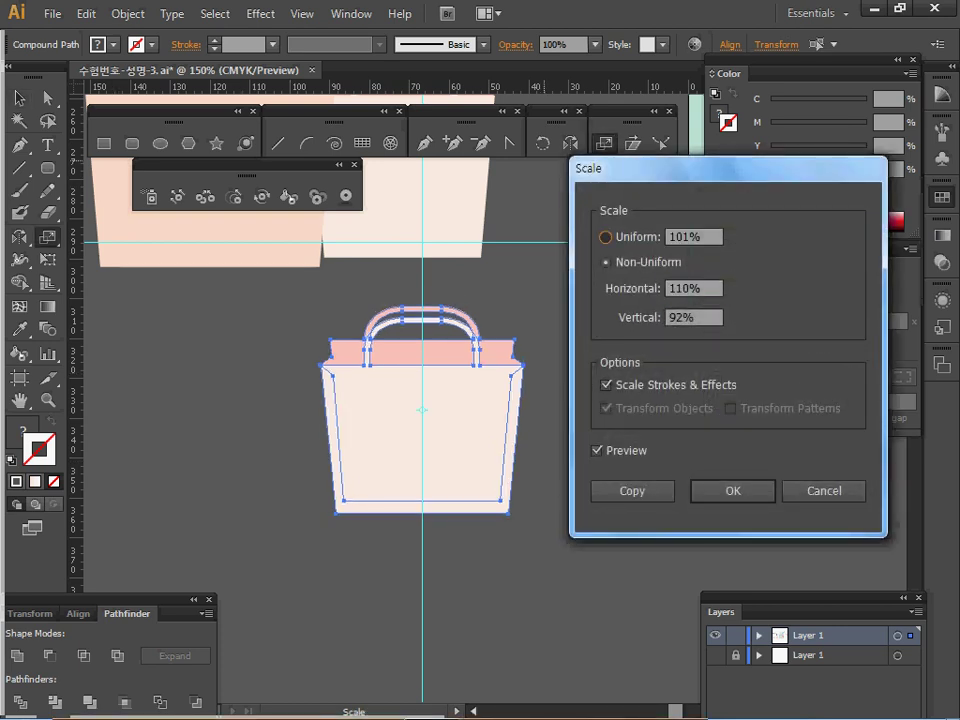
type("140")
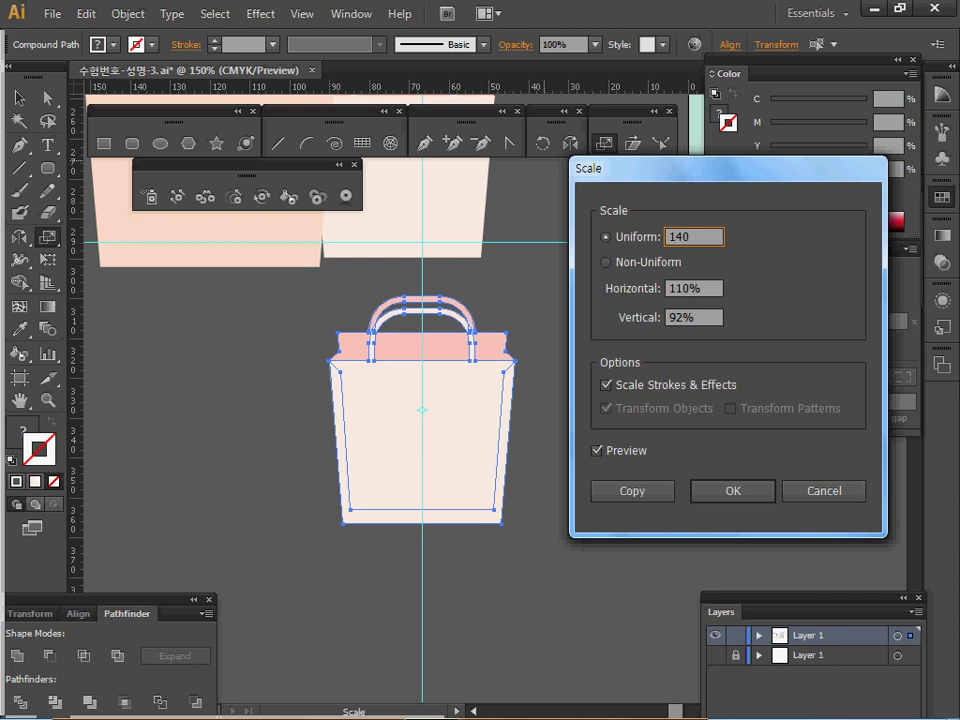
left_click(632, 491)
Step: Move the enlarged bag copy to the left of the original so the two bags stand side by side
key("v")
left_click_drag(380, 410, 186, 402)
left_click_drag(267, 441, 403, 627)
key("space")
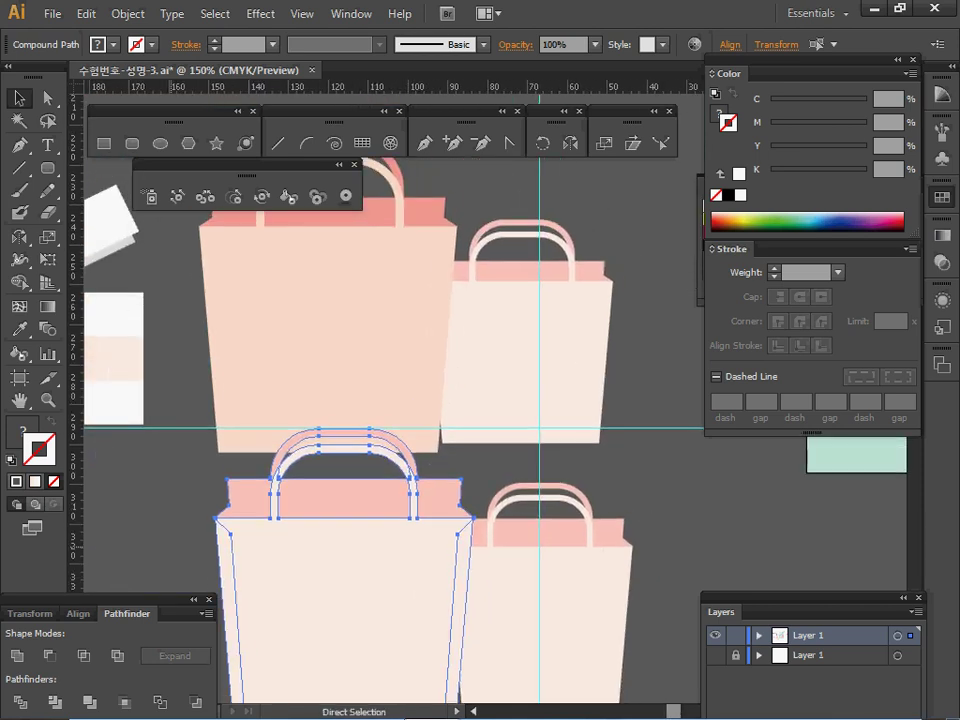
Step: Fill the enlarged bag's front panel and front handle with the peach sampled from the large finished bag's front
left_click(455, 464, "ctrl")
left_click(390, 570, "ctrl")
key("i")
left_click(405, 321)
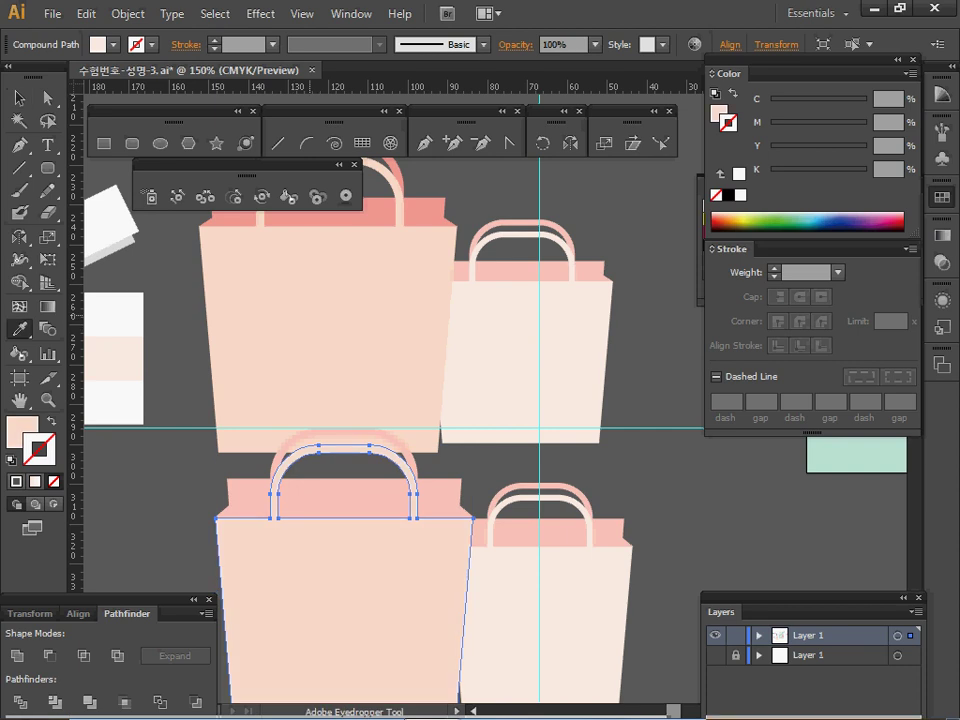
Step: Fill the enlarged bag's rear shape with the deeper pink sampled from the large finished bag's back panel, and save the document
left_click(431, 489, "ctrl")
left_click(419, 212)
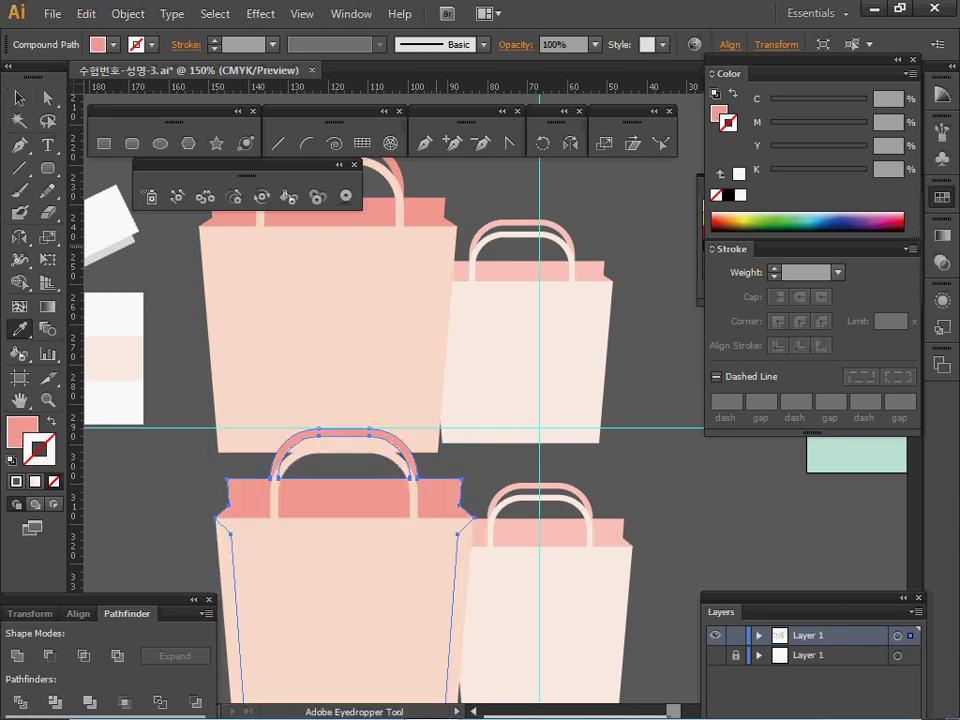
key("v")
key("ctrl+minus")
key("ctrl+s")
left_click(232, 413, "ctrl")
key("i")
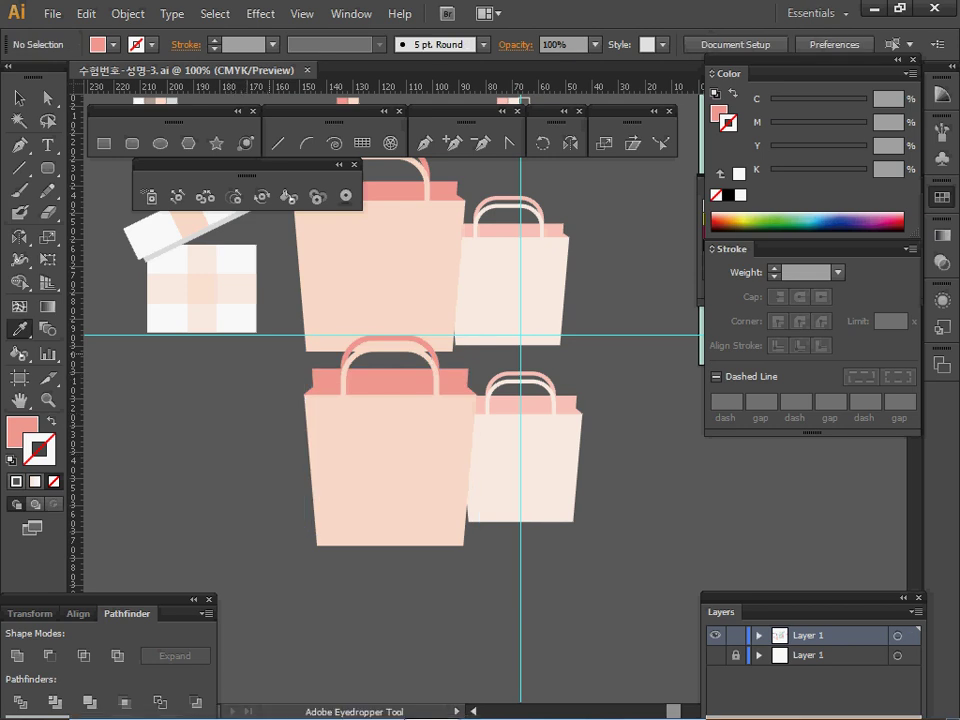
Step: Cut the magenta LUCKY BOX text from beside the finished gift box and paste it onto the front of the new large bag
key("space")
left_click_drag(284, 410, 419, 459)
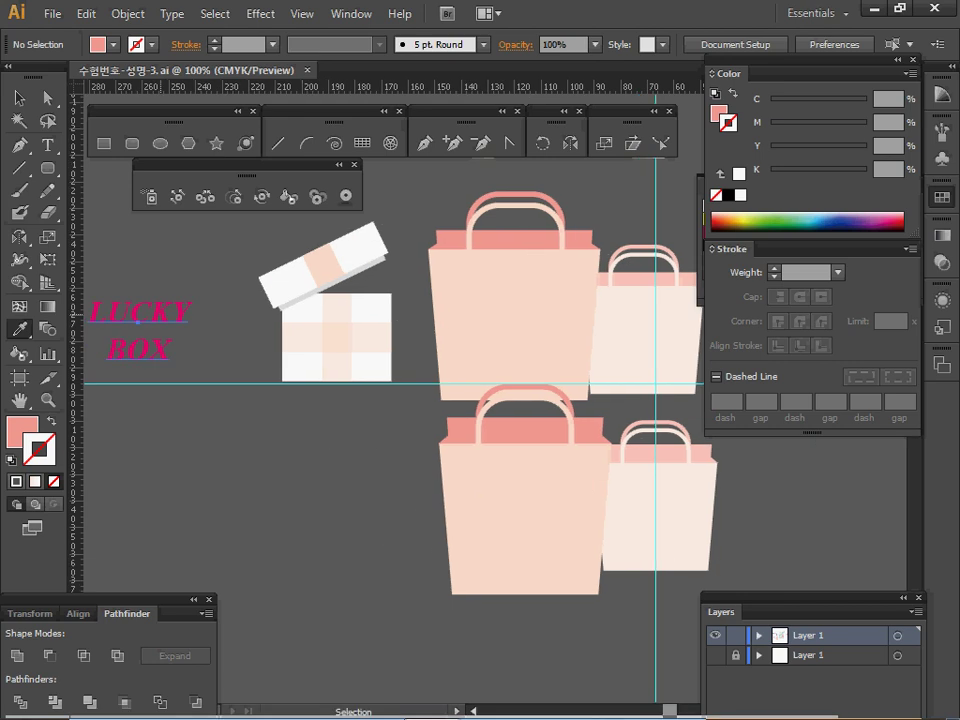
left_click(167, 311, "ctrl")
key("ctrl+x")
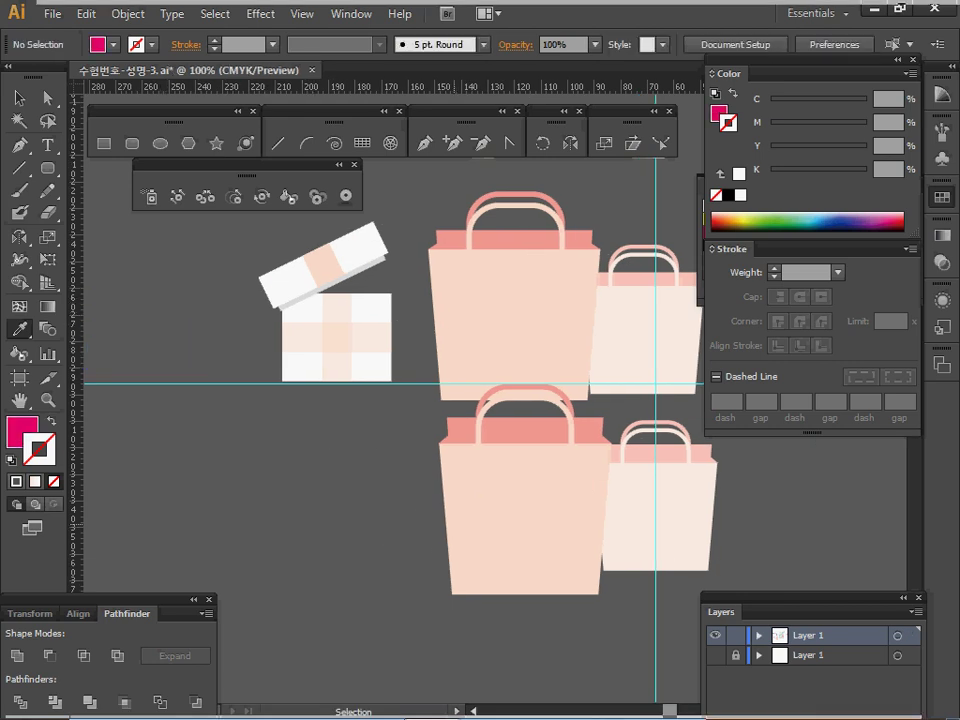
key("ctrl+v")
left_click_drag(491, 396, 428, 467)
key("space")
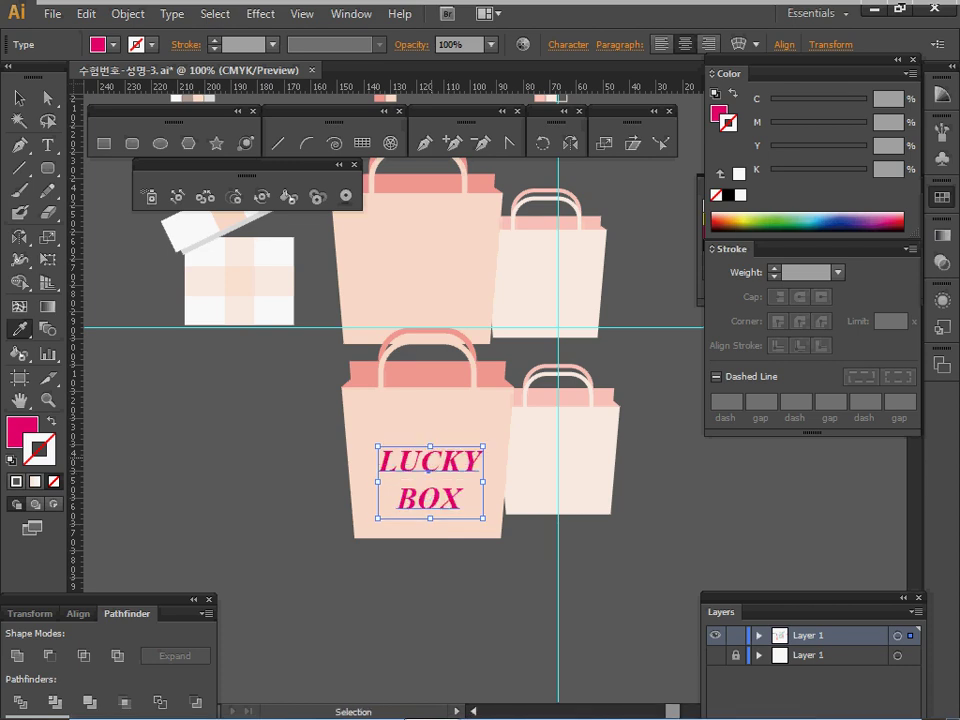
key("ctrl")
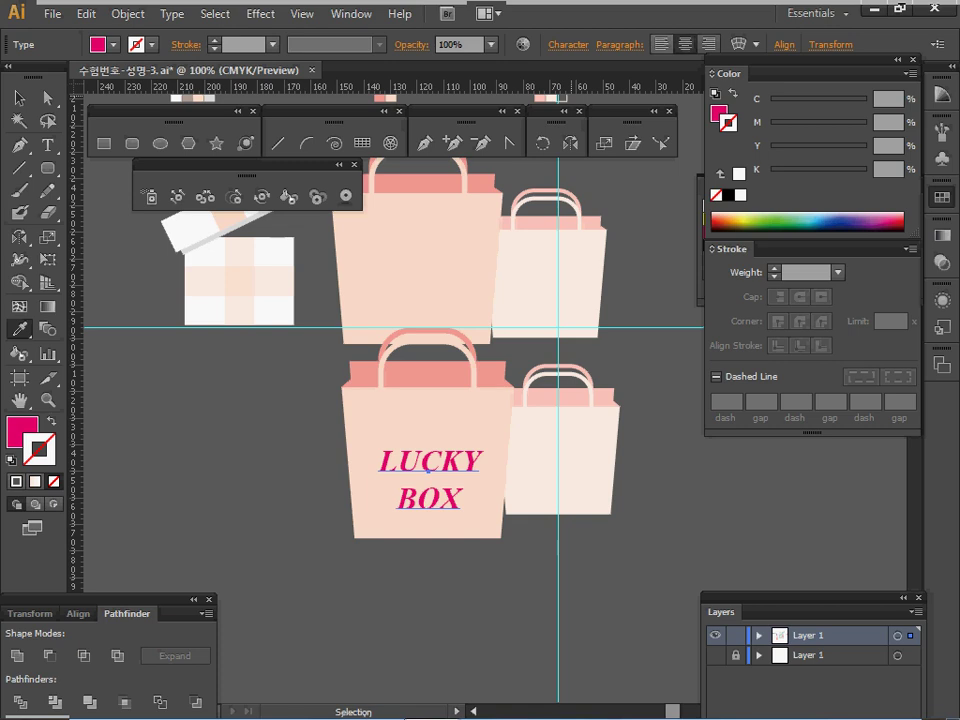
Step: Draw a 41 × 33 mm rectangle below the finished gift box as the body of a new box
key("ctrl+minus")
left_click_drag(406, 383, 426, 389)
left_click(448, 426, "ctrl")
left_click(449, 422, "ctrl")
left_click_drag(486, 376, 393, 375)
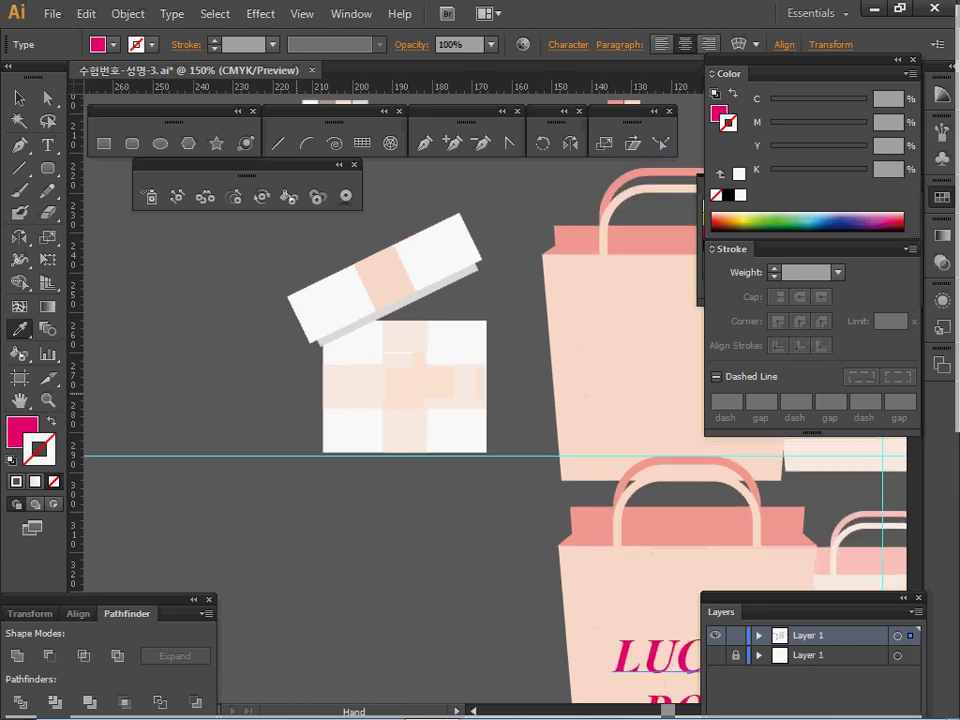
left_click(104, 143)
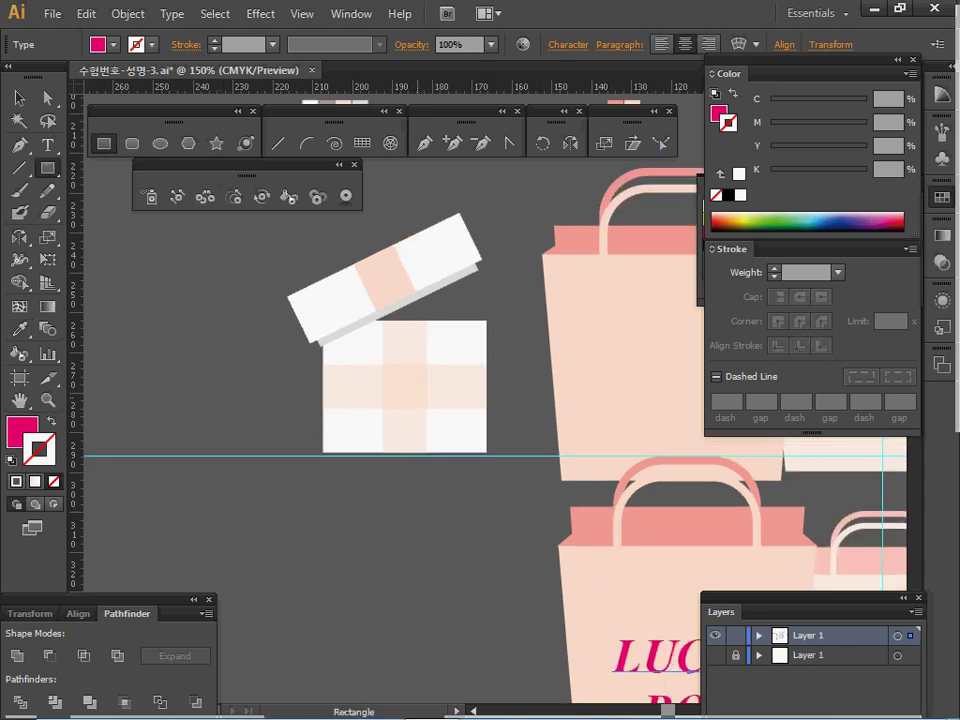
left_click(240, 359)
type("41")
key("Tab")
type("33")
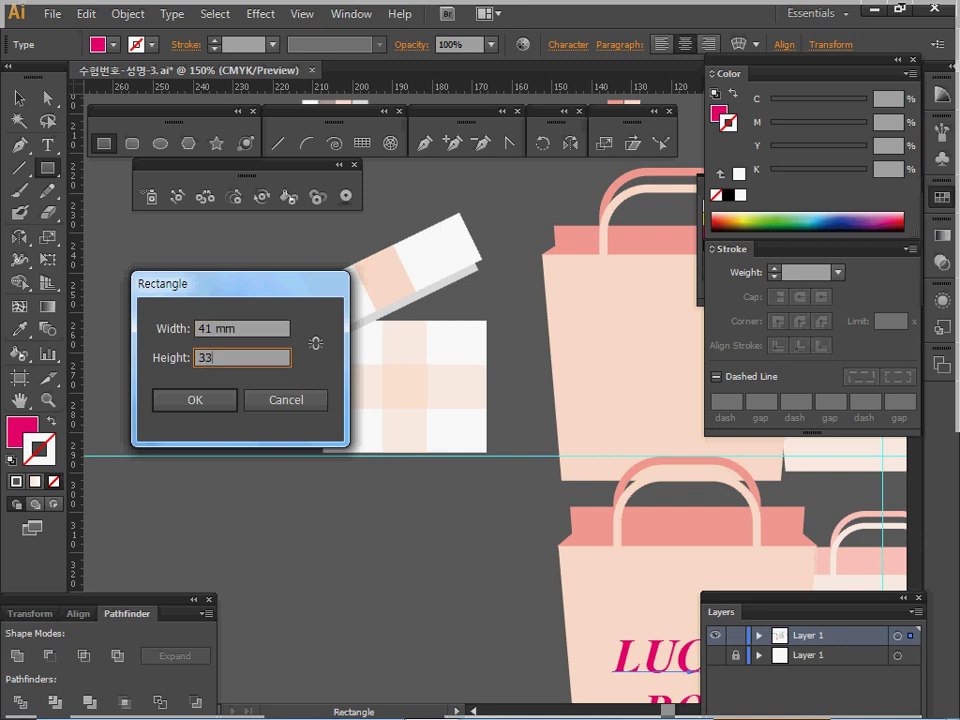
key("Return")
Step: Fill the new box rectangle with the off-white sampled from the finished gift box
left_click_drag(461, 630, 411, 514)
left_click_drag(434, 424, 415, 415)
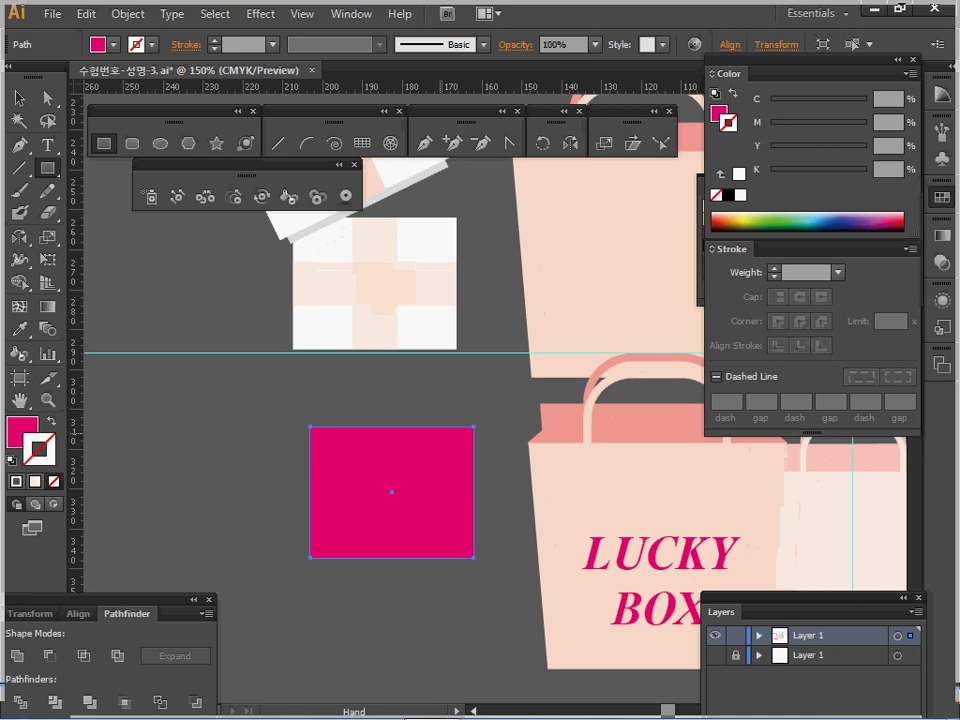
key("i")
left_click(424, 240)
left_click_drag(424, 240, 405, 274)
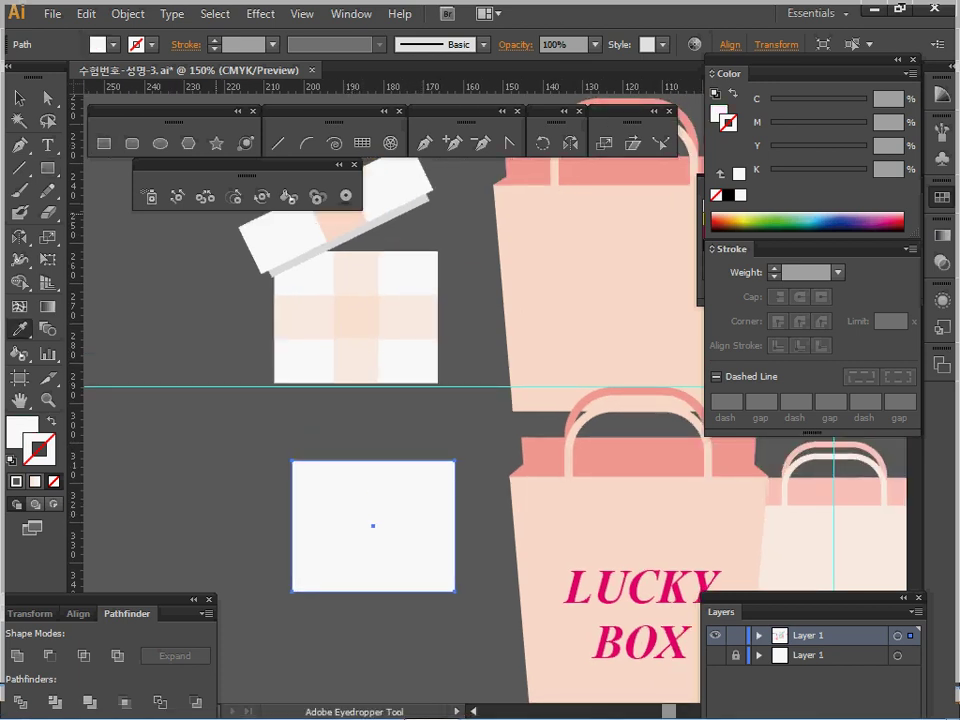
Step: Draw an 11 × 33 mm vertical band over the new box body and fill it with the peach sampled from the finished lid's band
key("m")
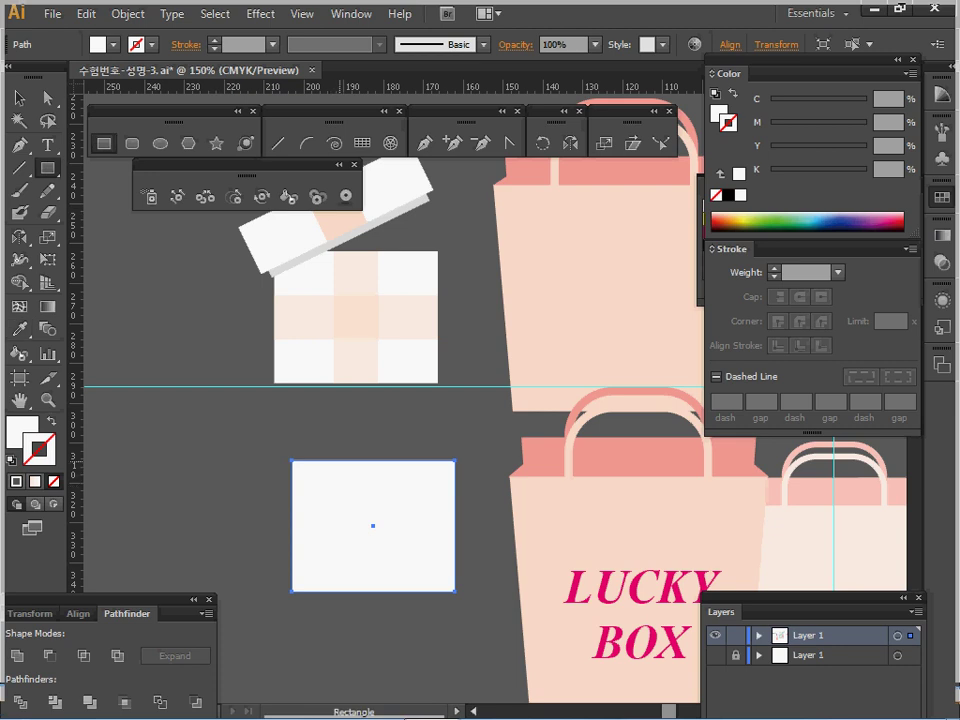
left_click(338, 537)
type("11")
key("Tab")
type("33")
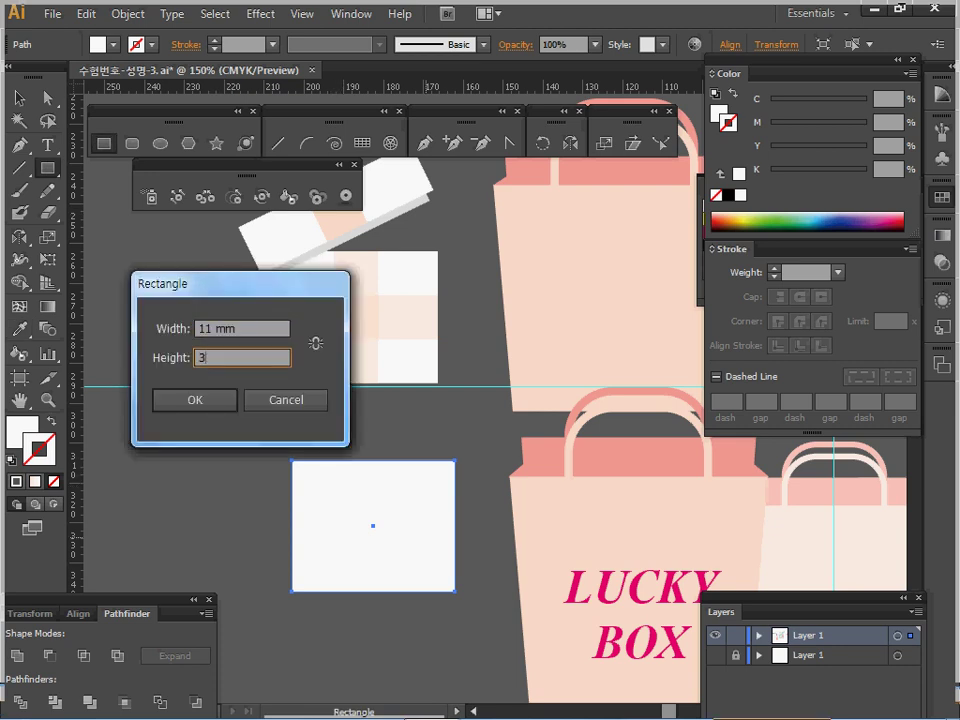
key("Return")
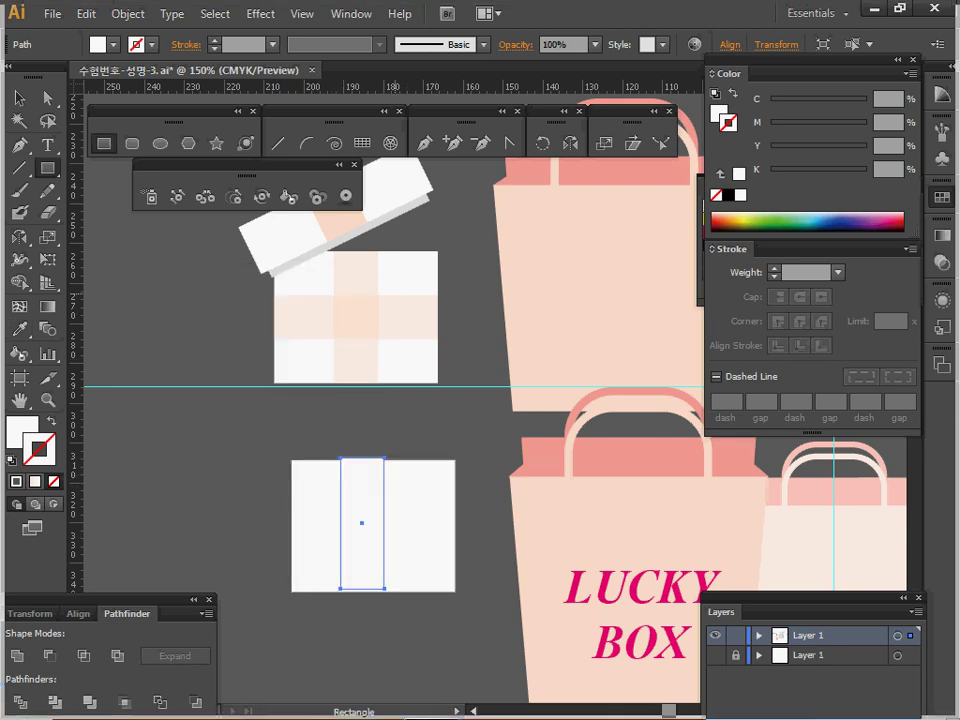
key("i")
left_click(340, 224)
Step: Align the vertical band and the box body on their horizontal and vertical centres
left_click_drag(241, 427, 429, 600)
left_click(78, 614)
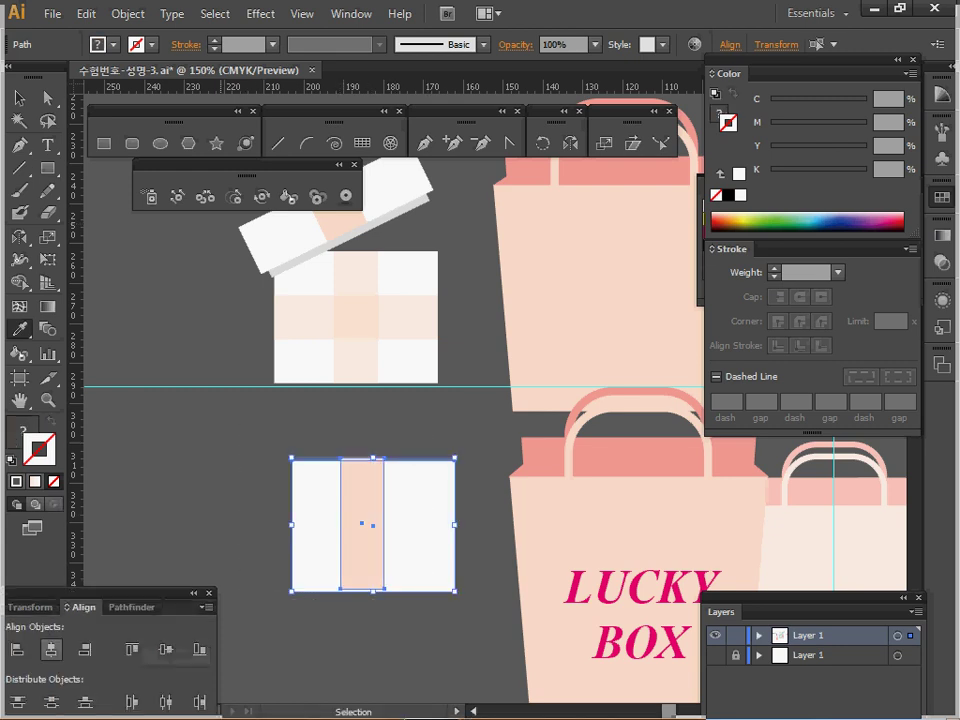
left_click(51, 649)
left_click(165, 649)
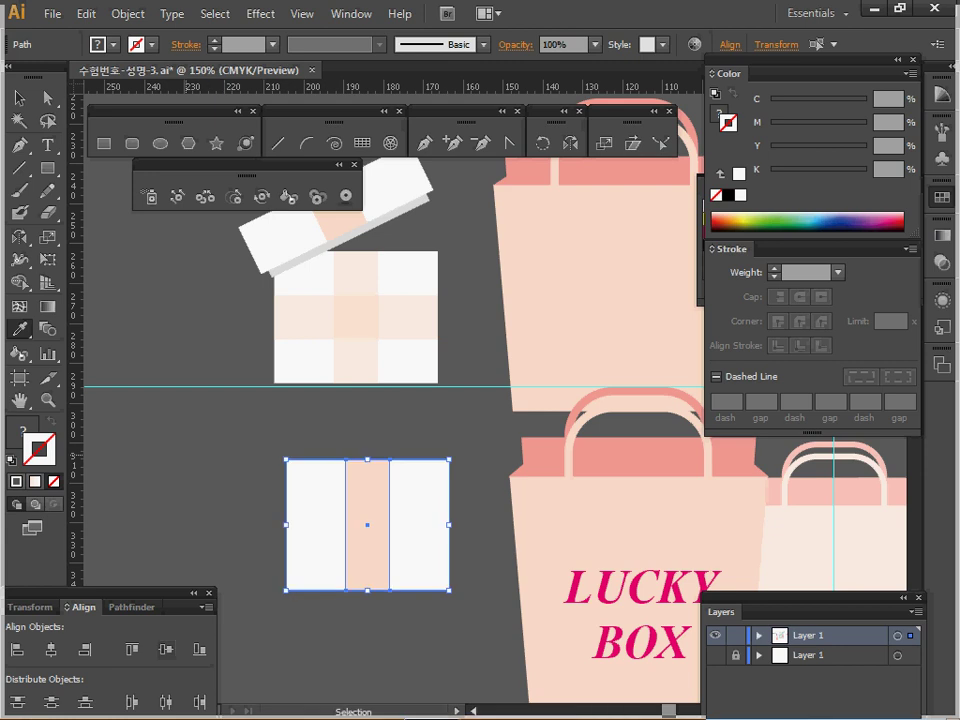
left_click(273, 440, "ctrl")
left_click_drag(273, 440, 391, 636)
left_click(350, 634, "ctrl")
left_click(368, 564, "ctrl")
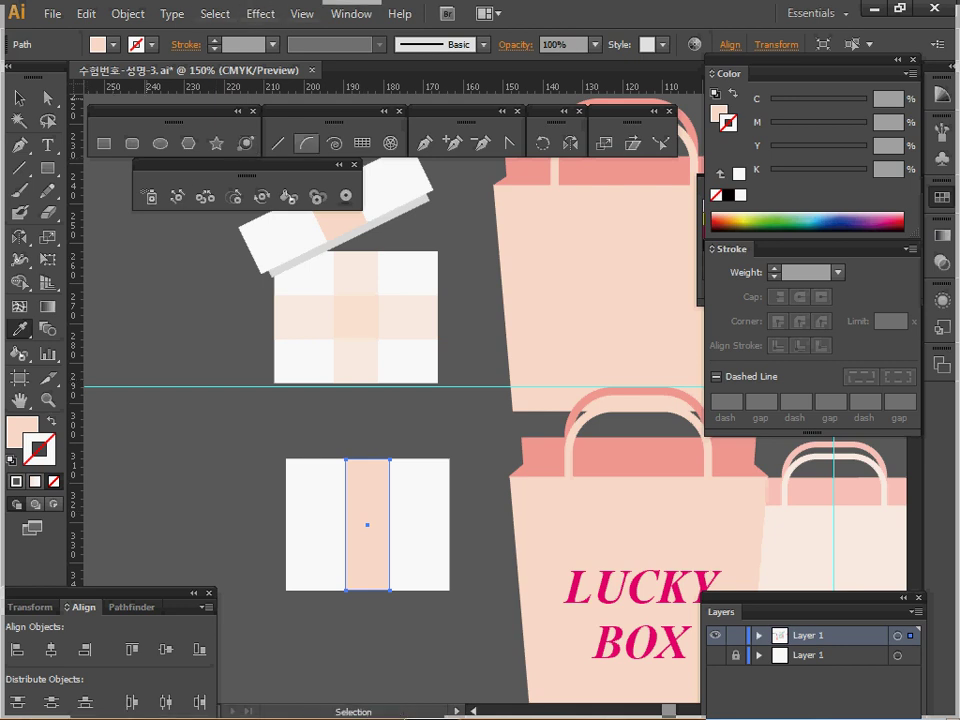
Step: Draw a 41 × 11 mm horizontal band in the same peach, centred on the vertical band of the new box
left_click(103, 143)
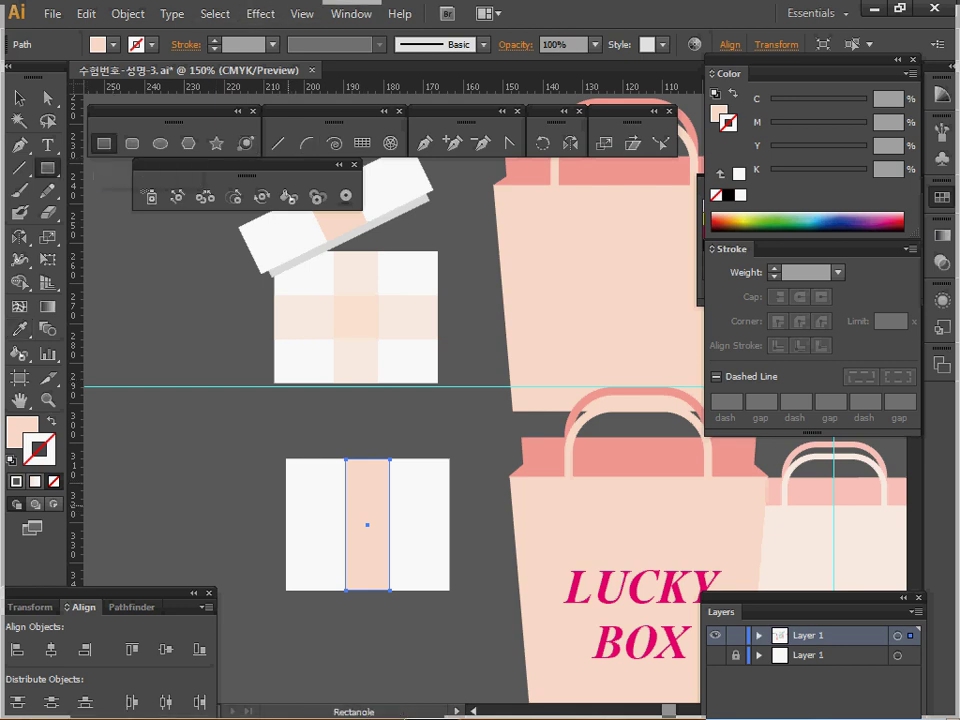
key("alt")
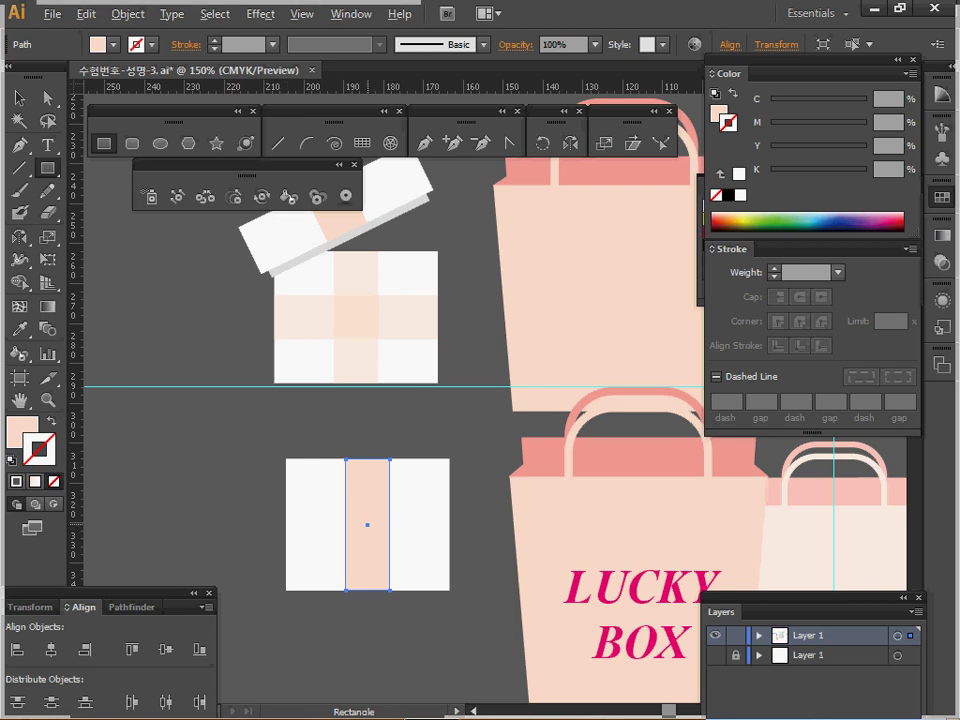
left_click(367, 525, "alt")
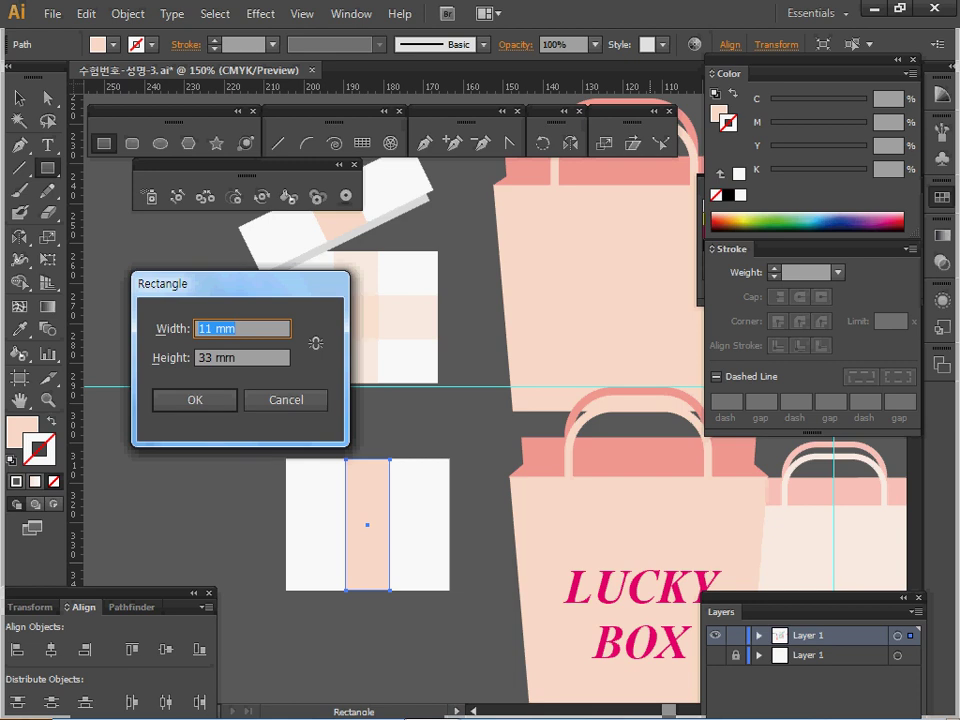
type("41")
key("Tab")
type("16")
key("Return")
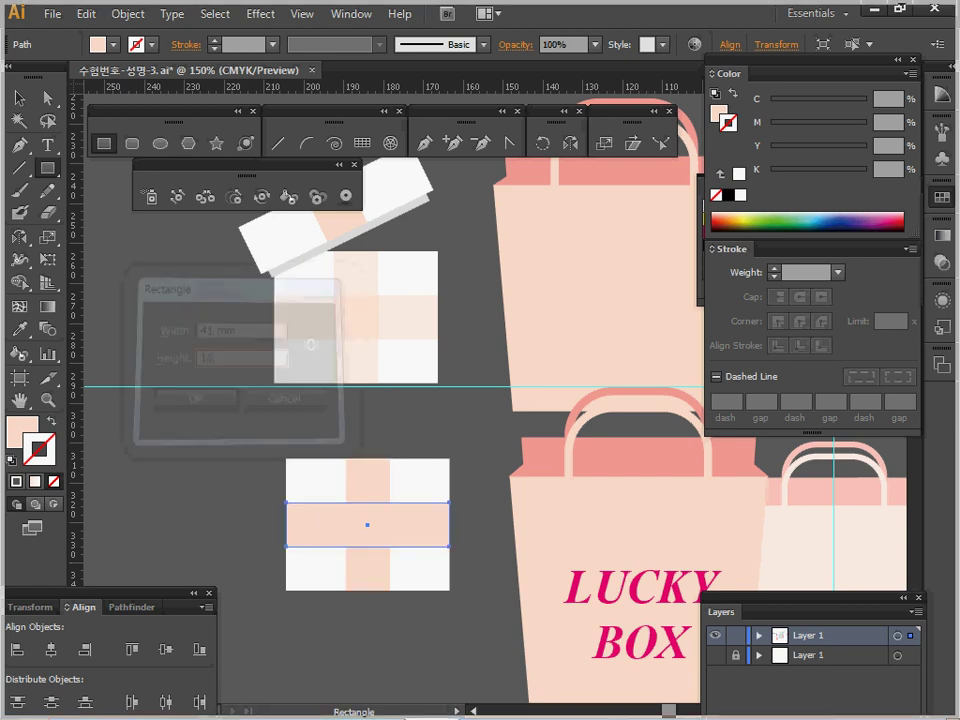
key("v")
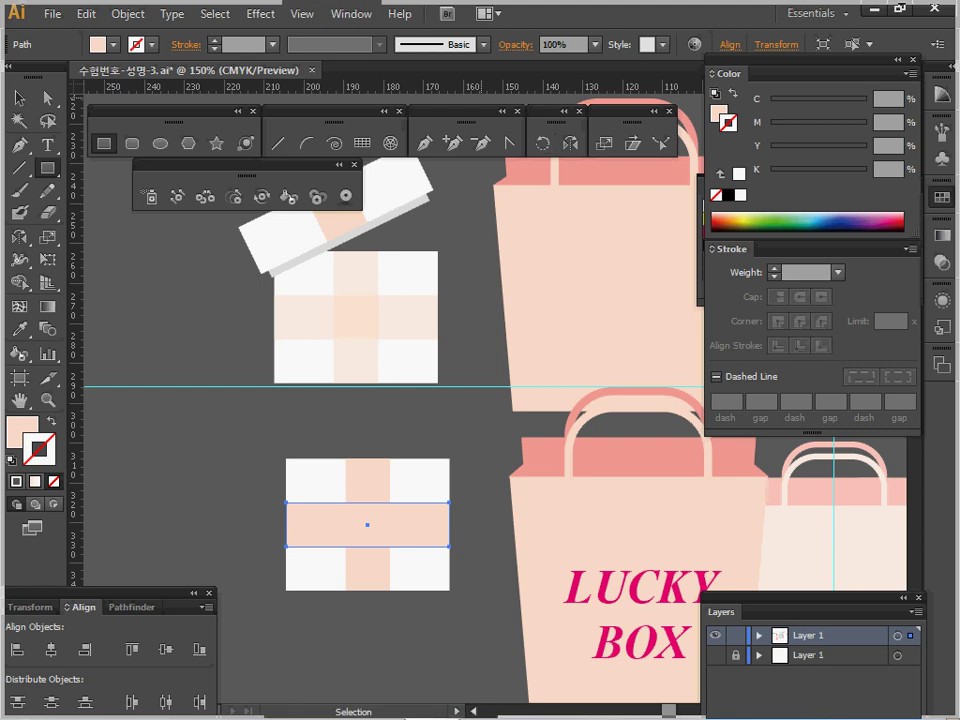
left_click(188, 418)
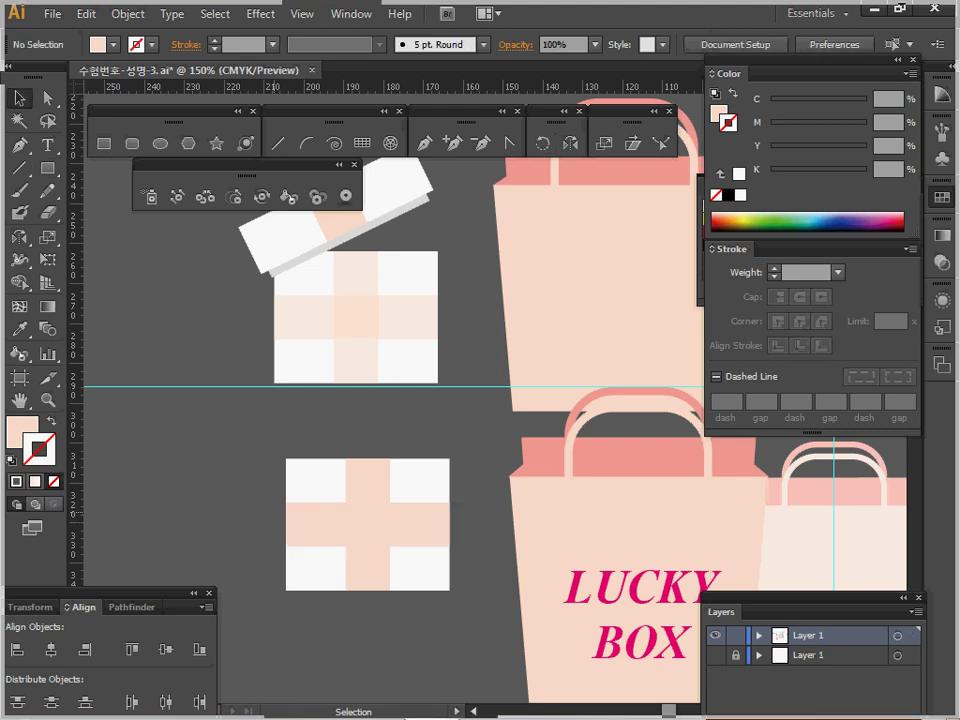
Step: Select only the two peach bands of the new box and set their opacity to 50%
left_click_drag(261, 440, 408, 579)
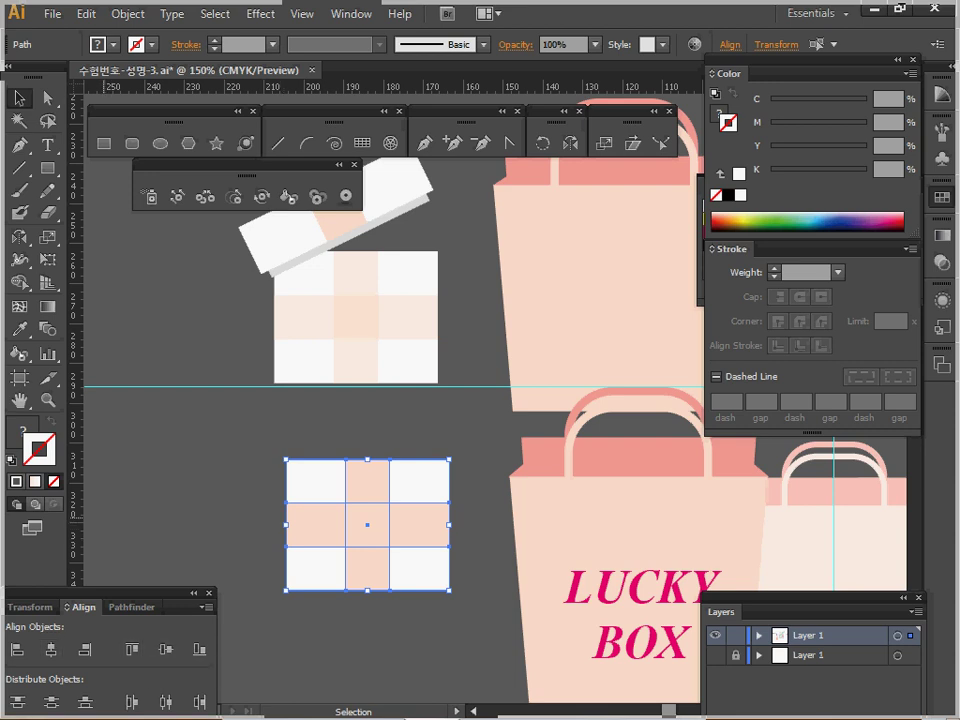
left_click(409, 486, "shift")
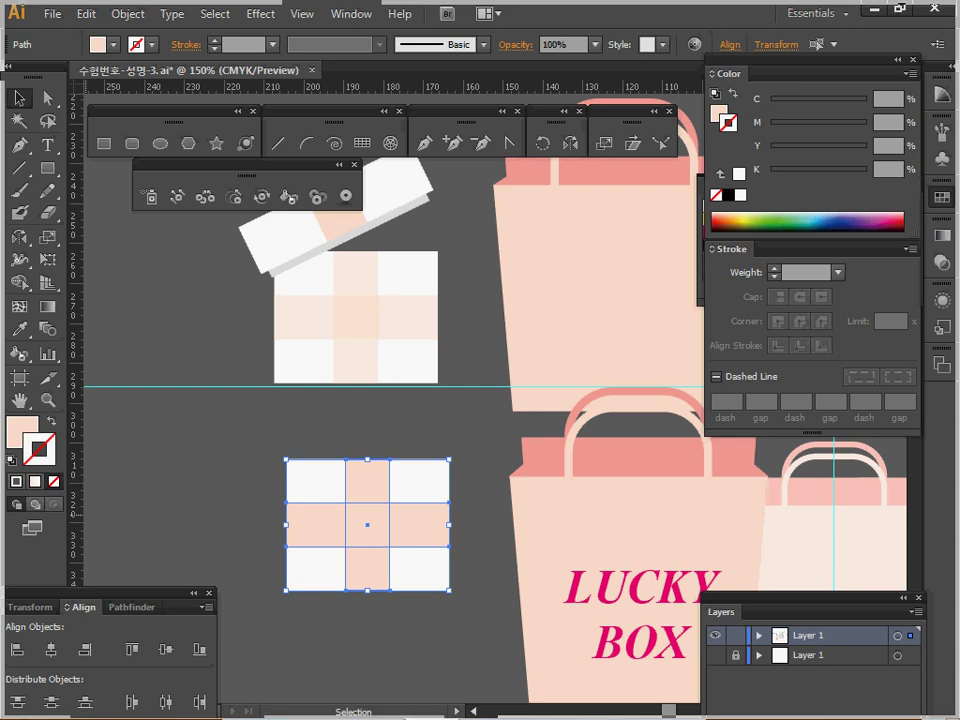
left_click(19, 429)
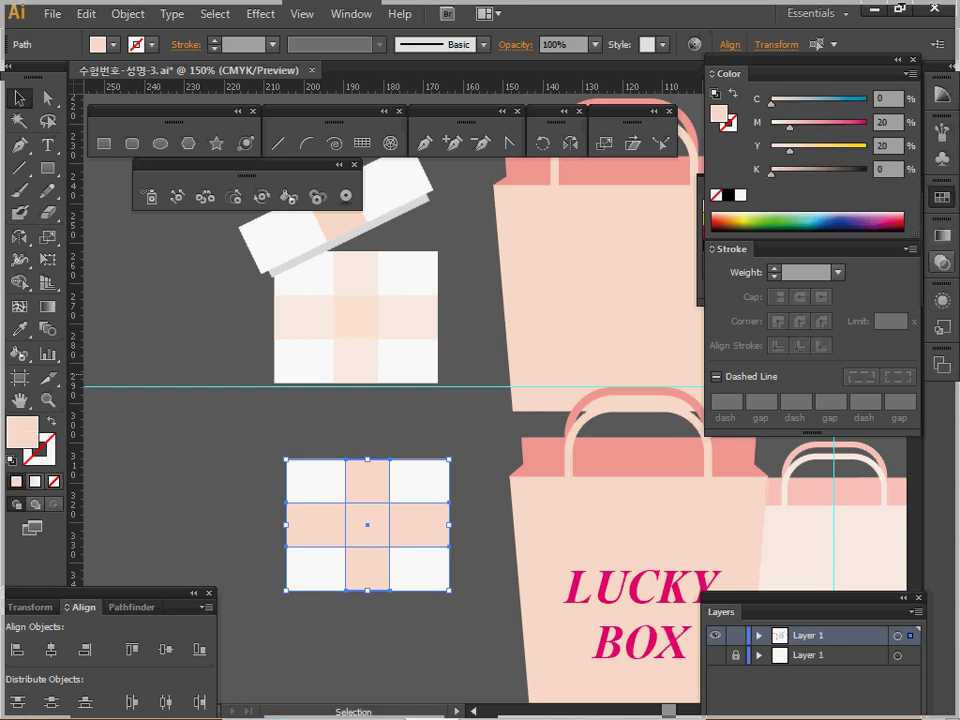
left_click(942, 262)
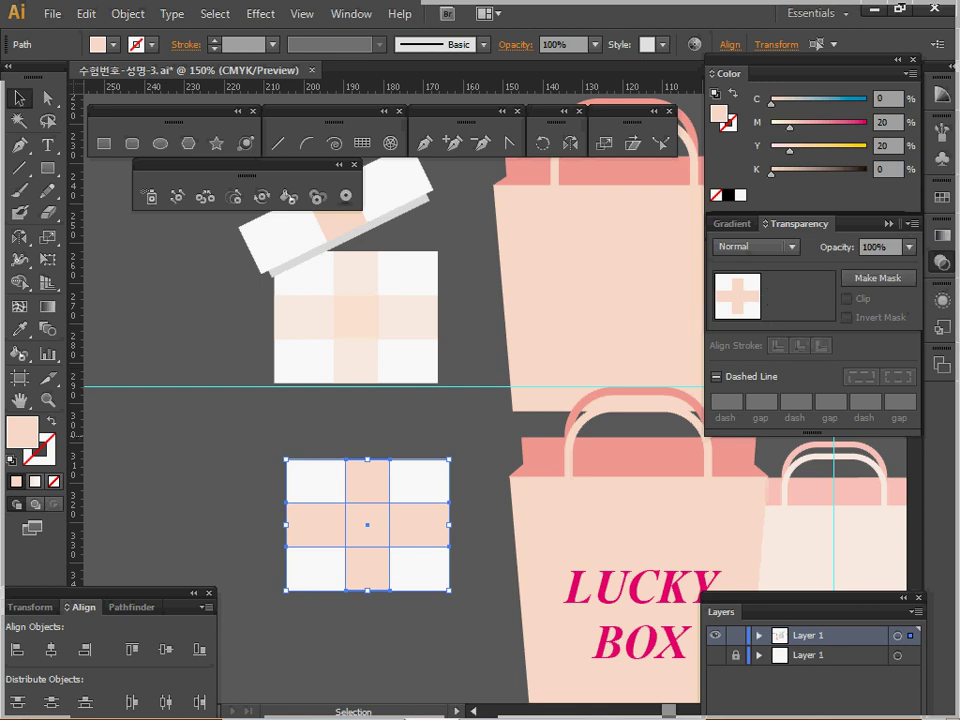
left_click(909, 247)
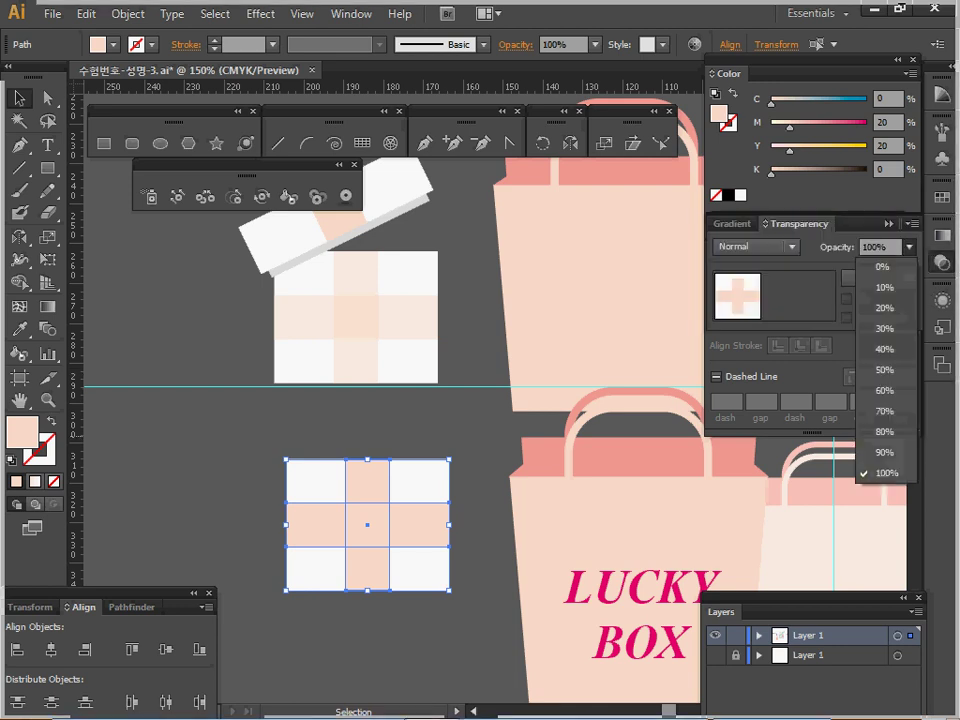
left_click(884, 369)
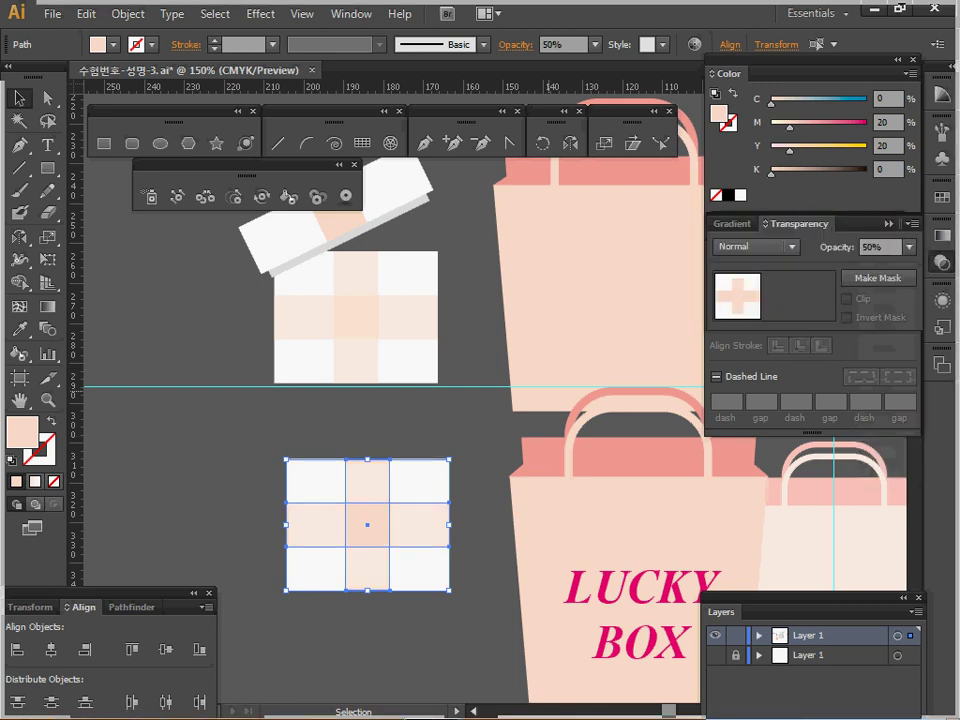
Step: Save the document and move the whole new box body with its bands down to make room above it
left_click(211, 451)
key("a")
key("v")
key("ctrl+s")
left_click_drag(243, 427, 414, 598)
left_click_drag(385, 545, 382, 609)
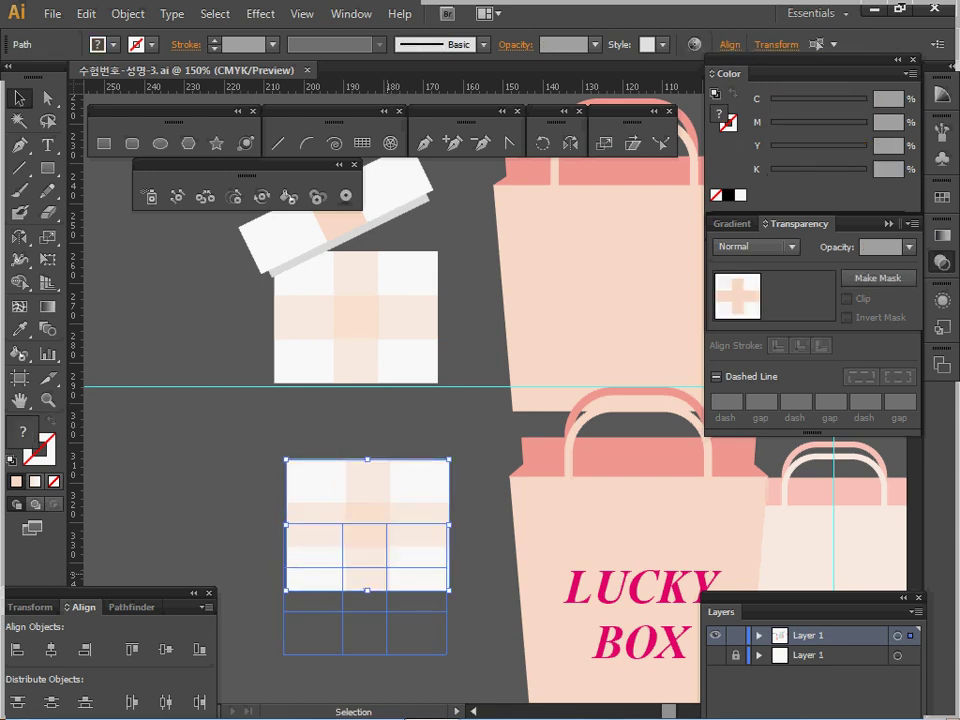
left_click(345, 450)
Step: Draw a rectangle 48 mm wide and about 13 mm high just above the new box body as its lid
key("m")
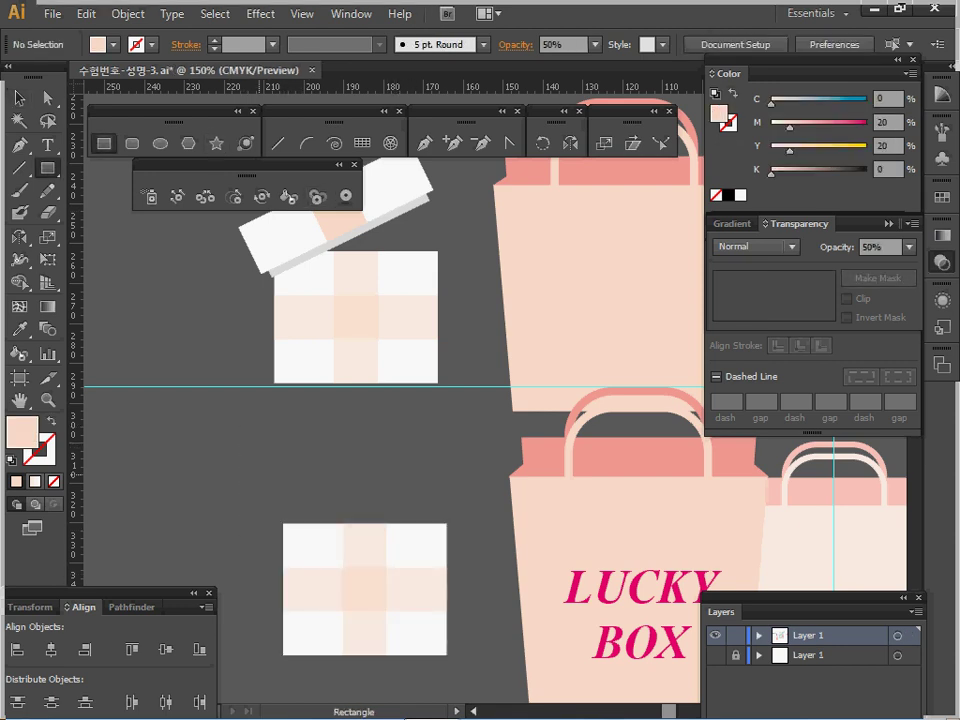
left_click(261, 467)
type("48")
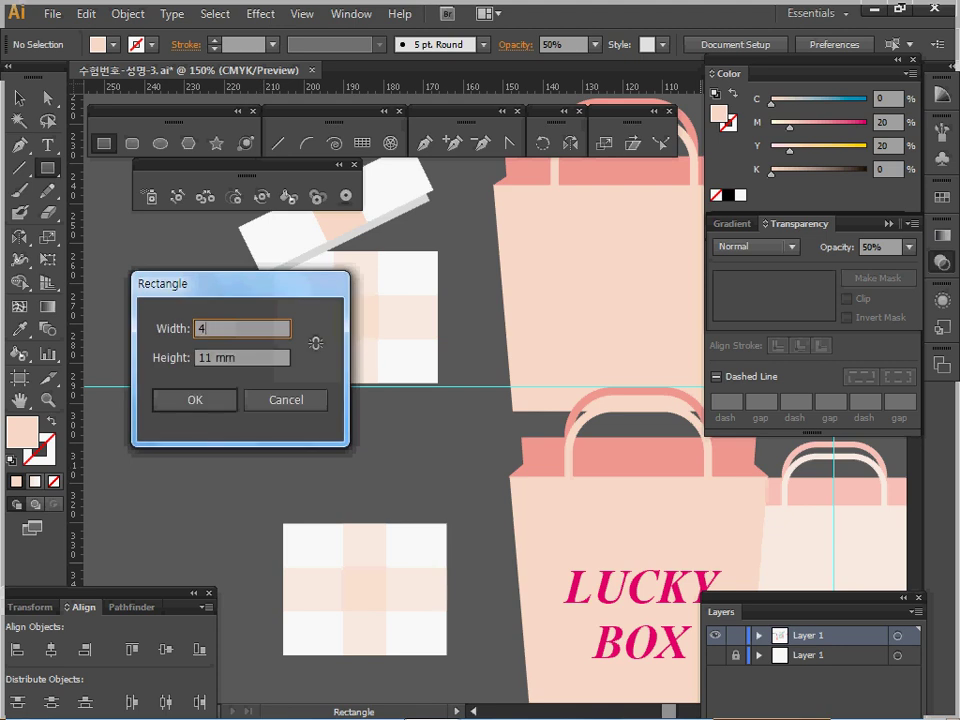
key("Tab")
type("1")
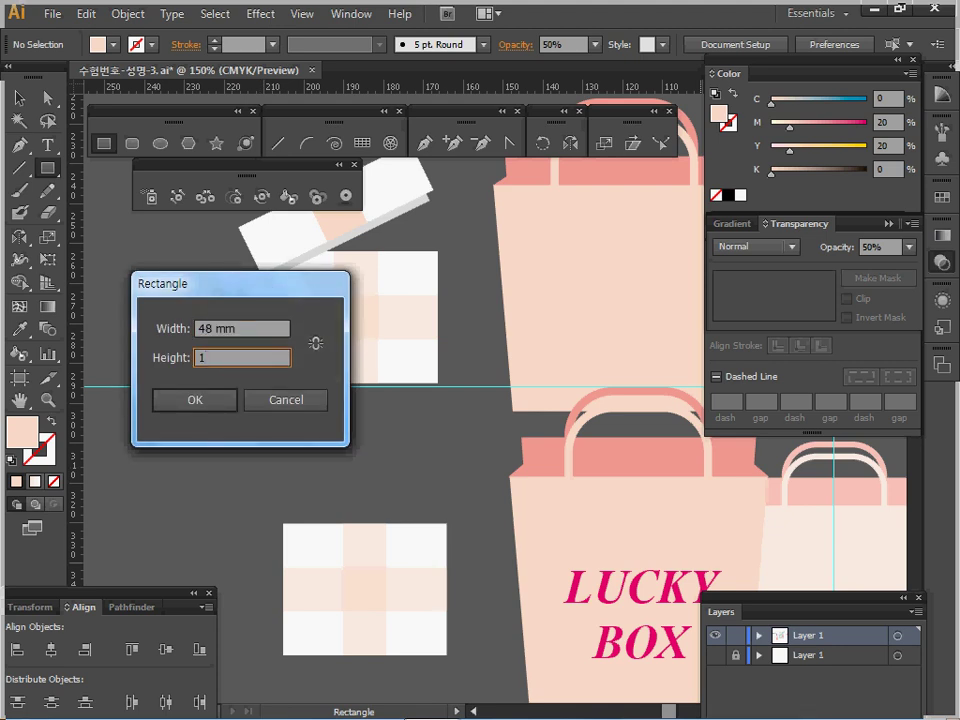
key("Return")
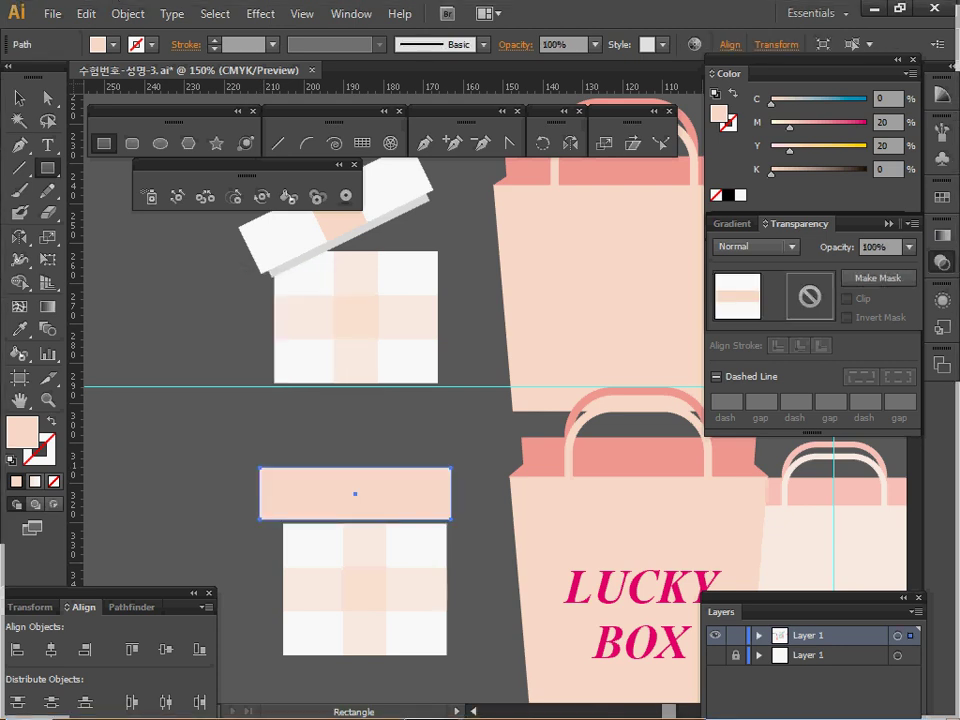
Step: Put away the transparency settings that cover the colour and stroke settings
key("v")
left_click(909, 246)
left_click(880, 471)
key("m")
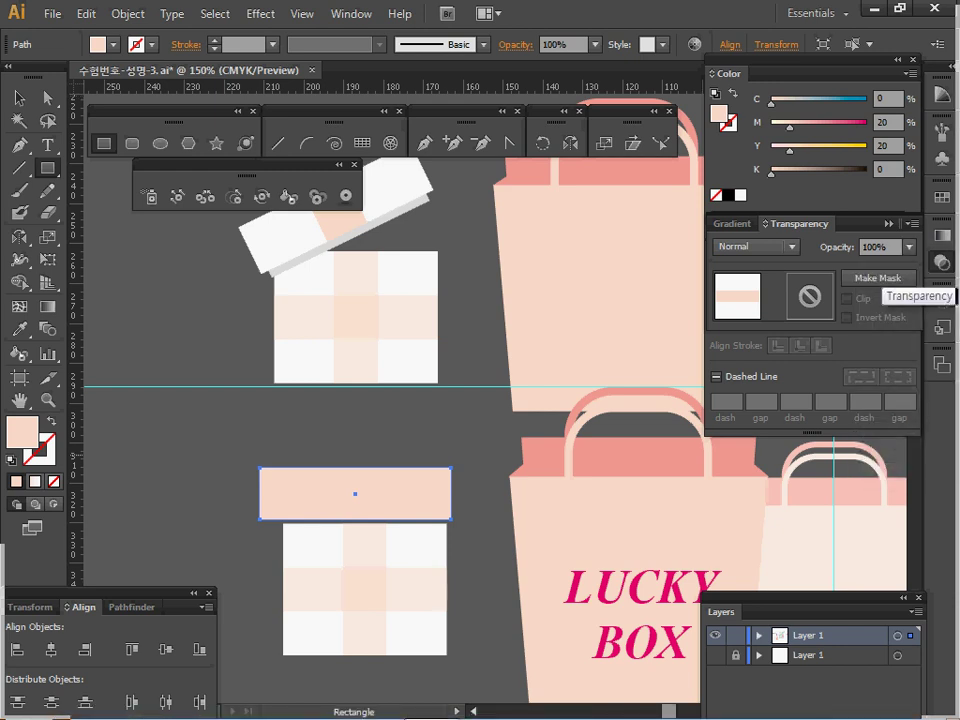
left_click(941, 262)
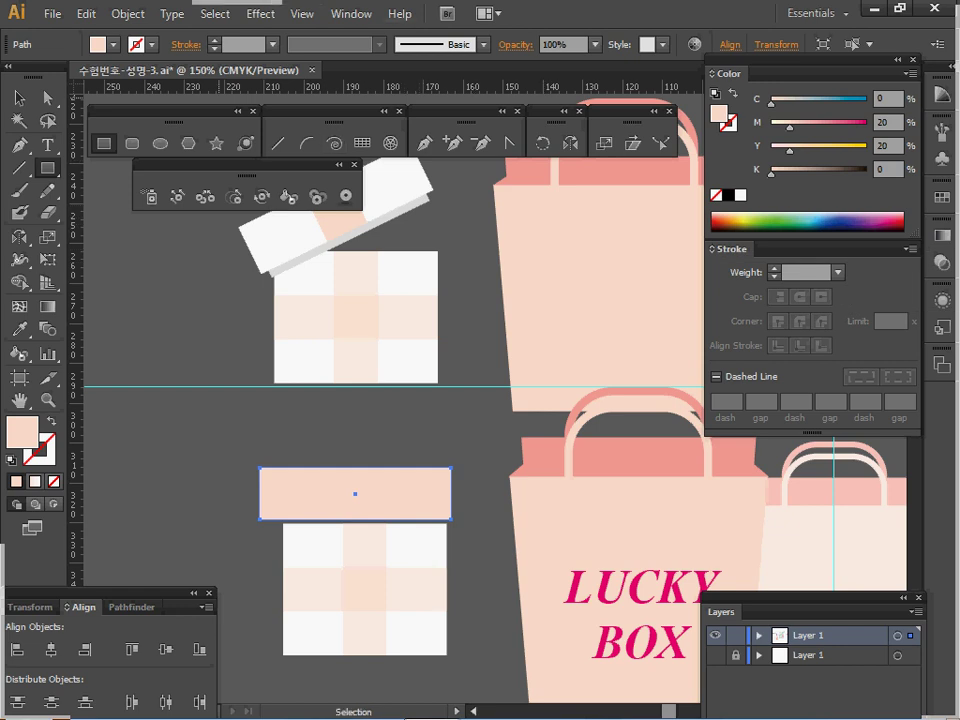
Step: Make a copy of the lid rectangle scaled non-uniformly to 23% horizontally and 100% vertically
double_click(603, 143)
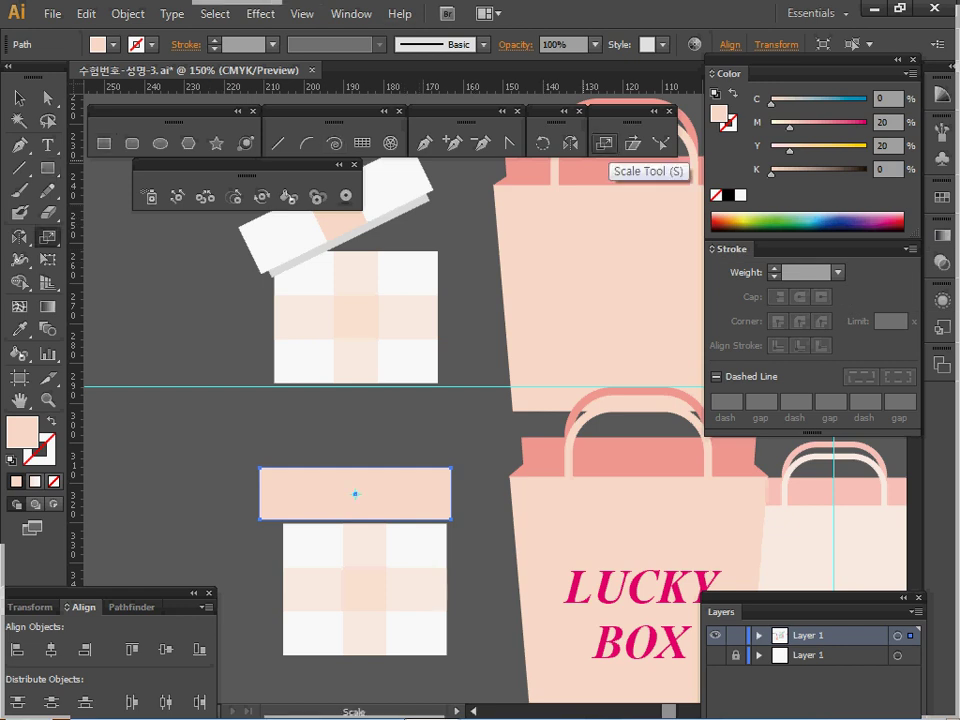
key("Tab")
type("23")
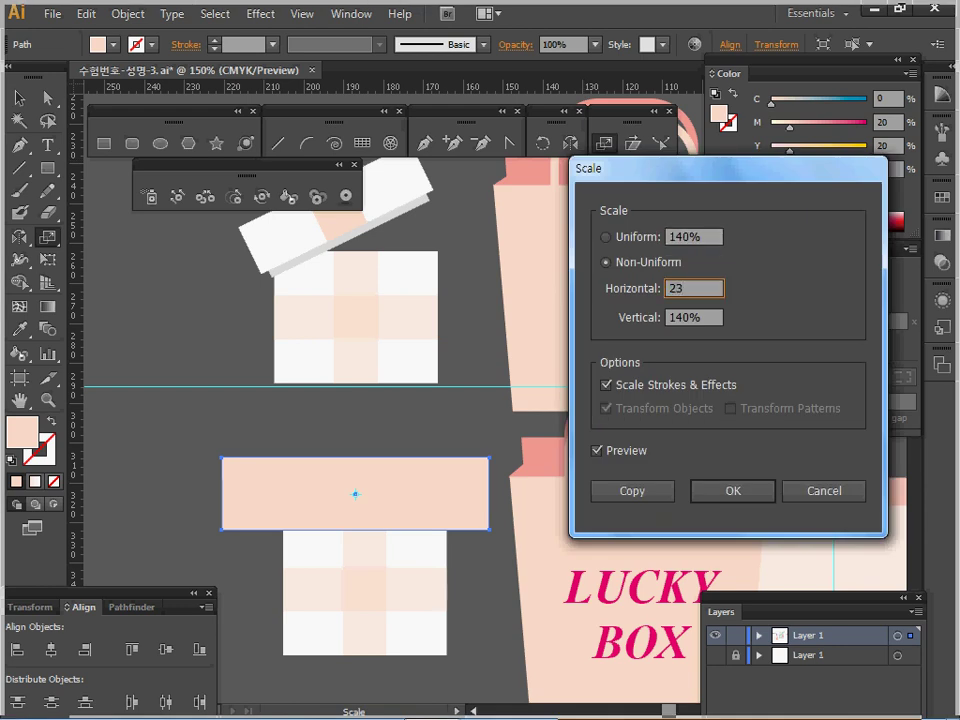
key("Tab")
type("100")
left_click(632, 491)
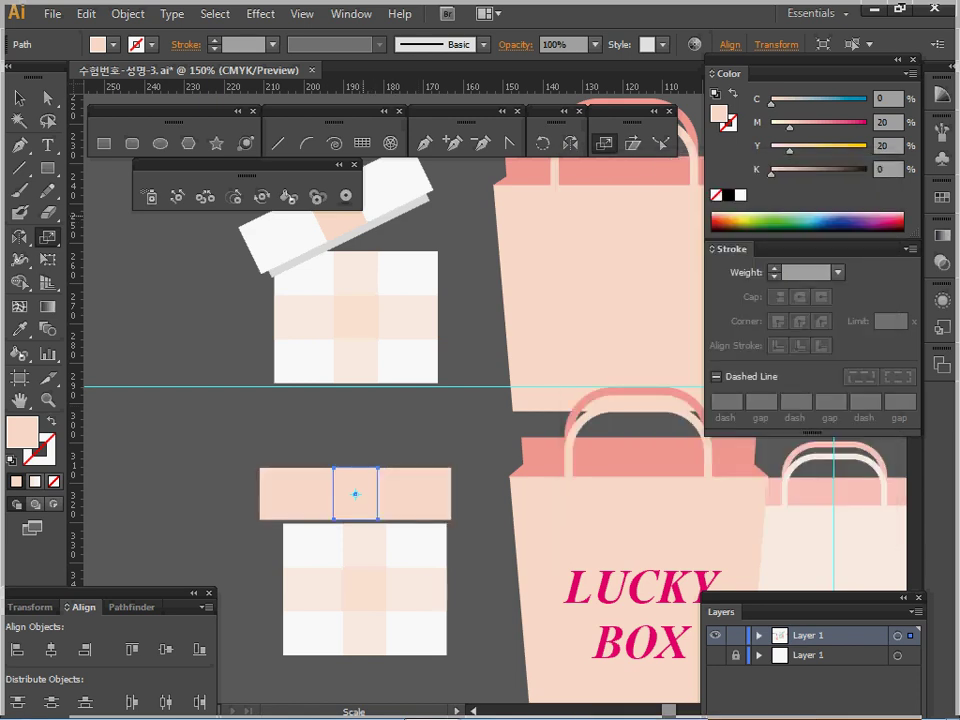
Step: Sample the finished lid's peach for the narrow band and its near-white for the lid rectangle, and move both up slightly
key("i")
left_click(340, 223)
left_click(301, 494, "ctrl")
left_click(285, 241)
left_click_drag(290, 430, 368, 468)
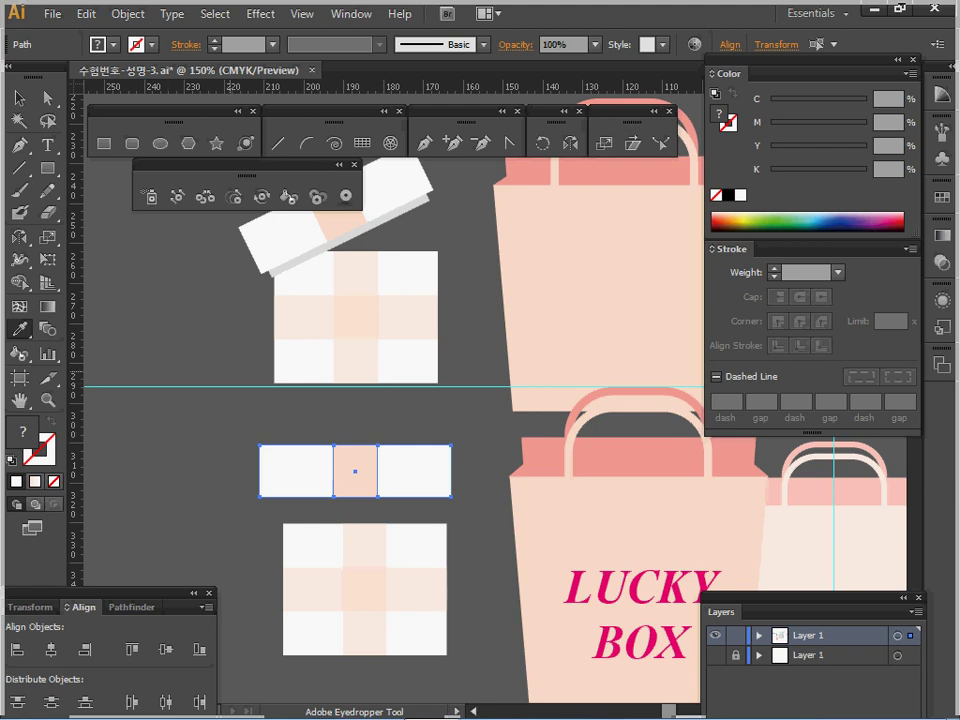
Step: Draw a thin strip in the finished lid's 20% grey along the new lid's lower edge and centre it horizontally with the lid
key("ctrl")
left_click(218, 405, "ctrl")
left_click(345, 239, "ctrl")
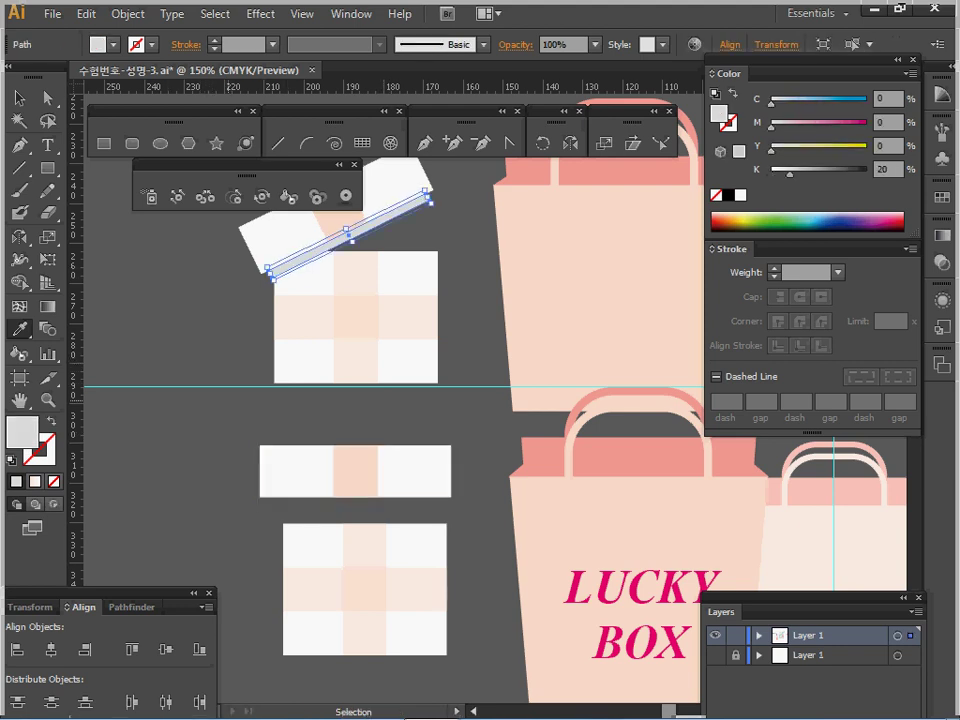
left_click(200, 290, "ctrl")
key("m")
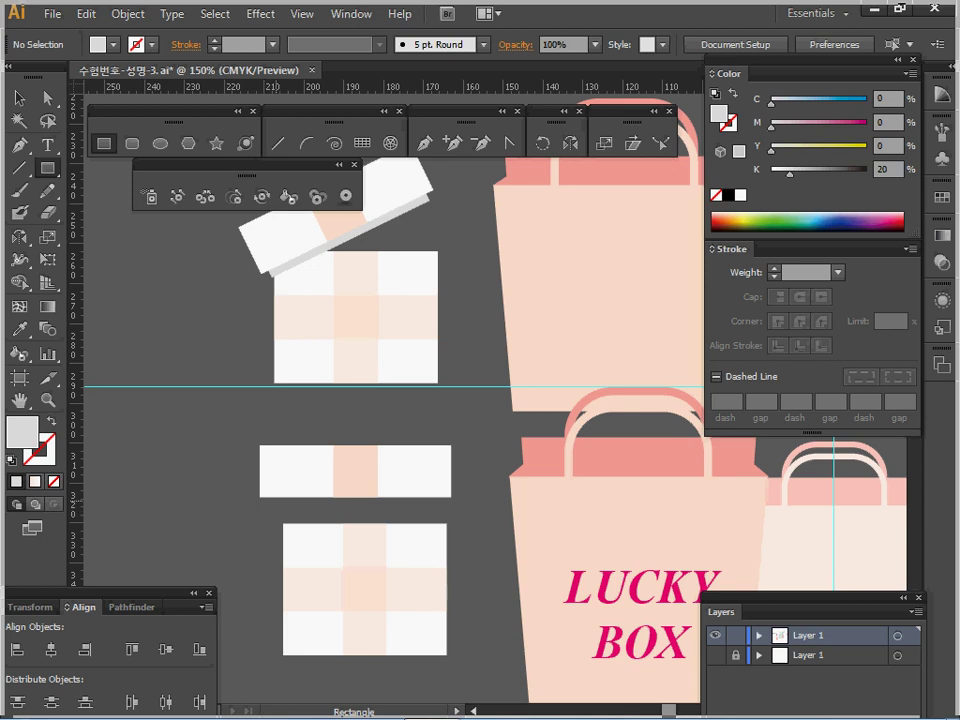
left_click_drag(276, 498, 444, 504)
left_click_drag(216, 427, 460, 512, "ctrl")
left_click(51, 650)
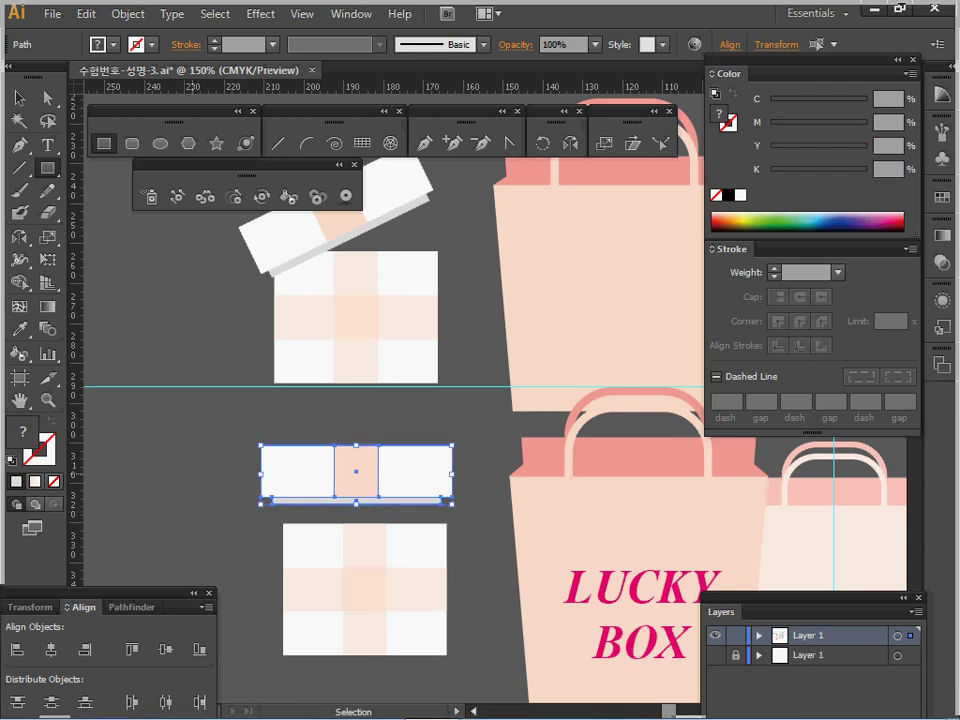
Step: Widen the grey strip under the lid slightly and centre it horizontally with the lid and its band again
left_click(192, 474, "ctrl")
left_click(339, 501, "ctrl")
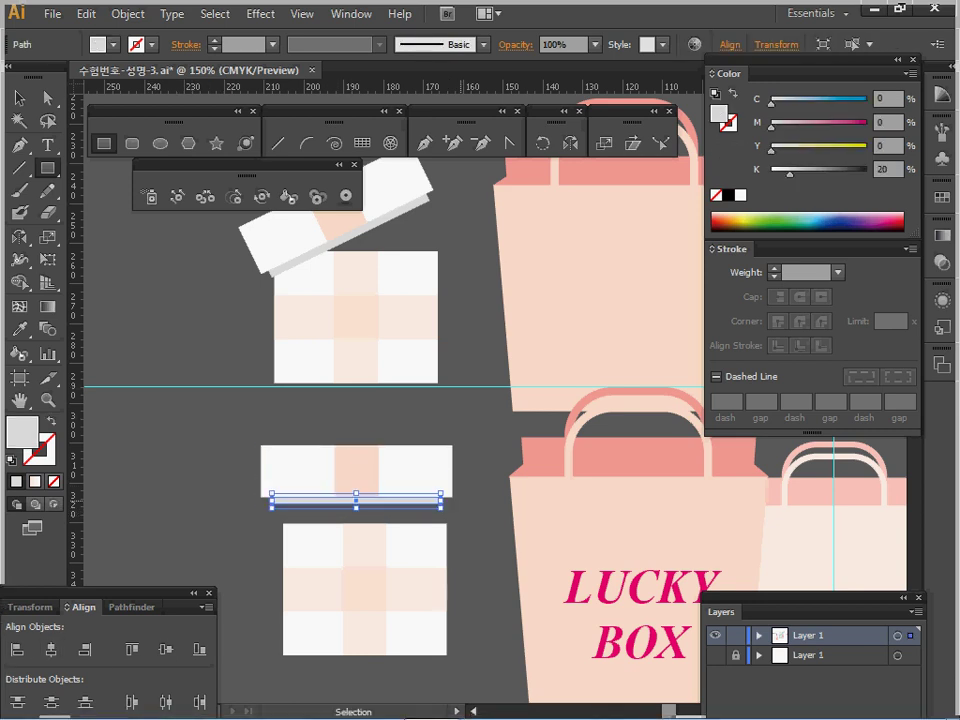
left_click_drag(440, 501, 451, 501)
left_click_drag(314, 431, 375, 504)
left_click(51, 650)
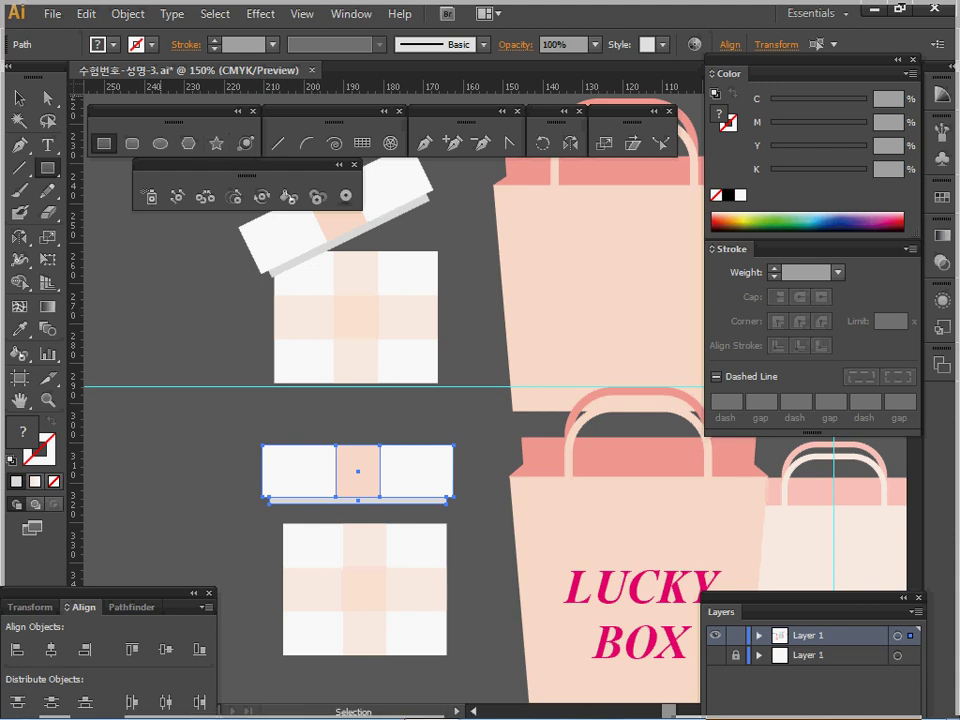
Step: Rotate the whole lid with its band and grey strip by 26°
key("r")
key("Return")
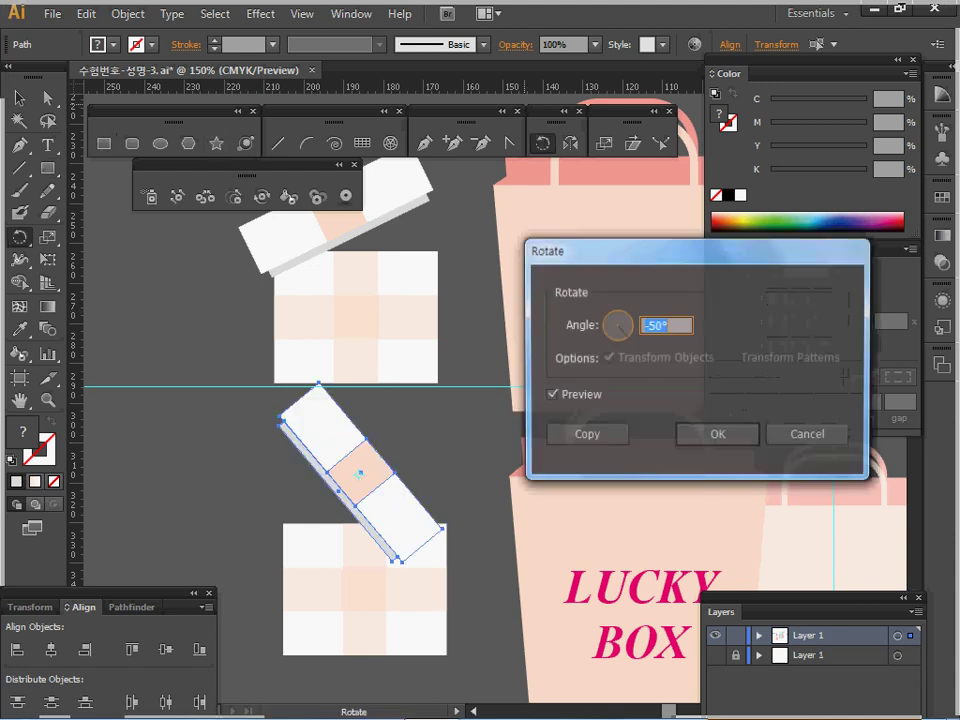
type("25")
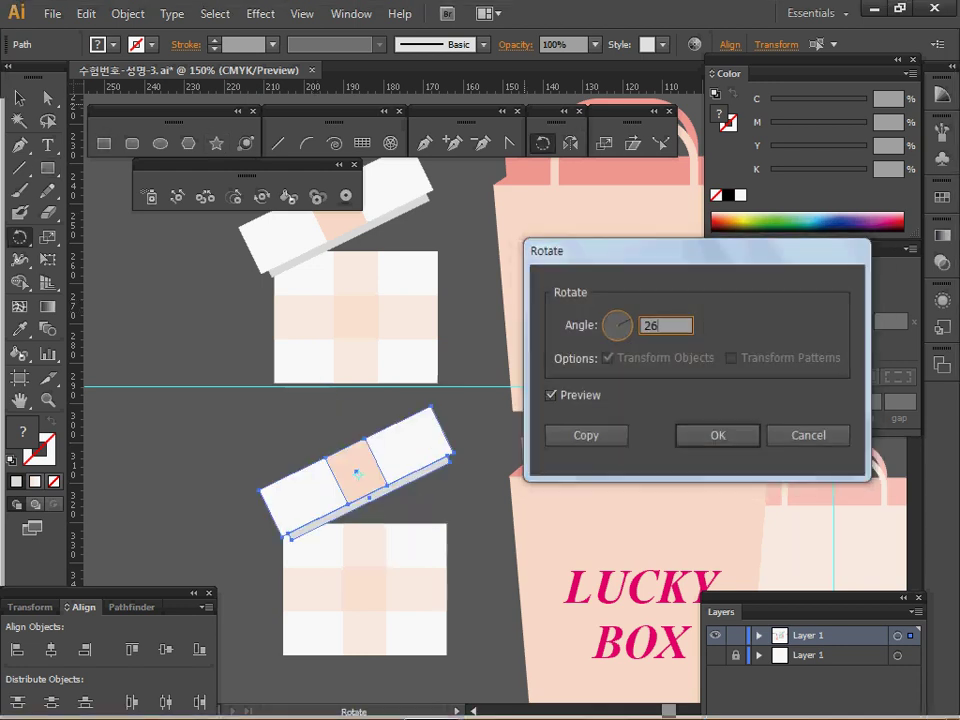
key("Return")
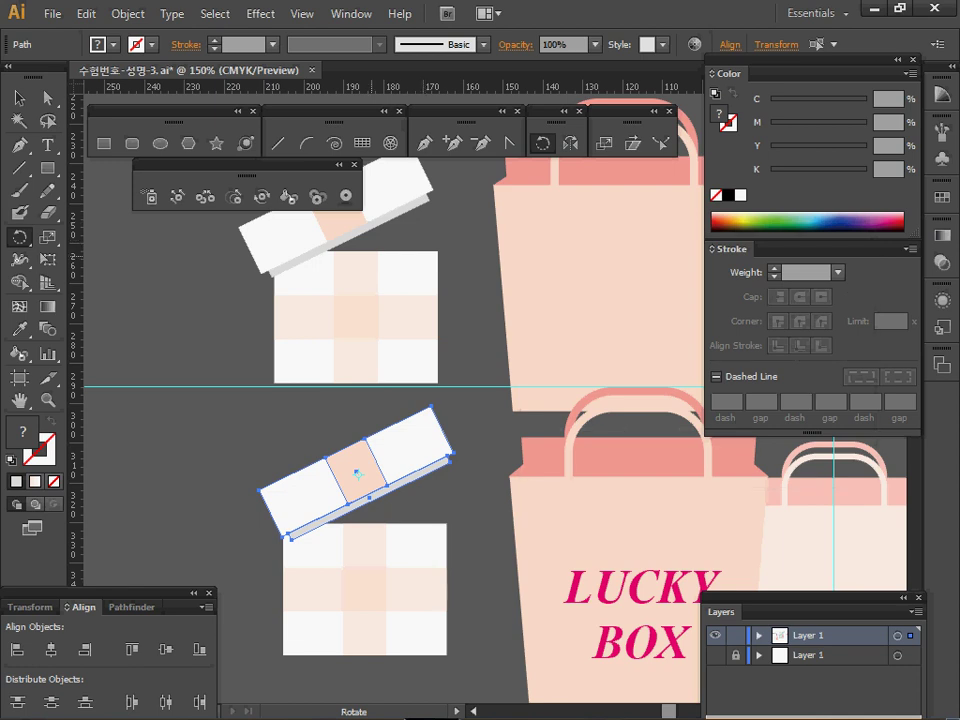
Step: Position the tilted lid so it rests on the new box body's upper edge, and save the document
key("v")
left_click_drag(380, 471, 373, 465)
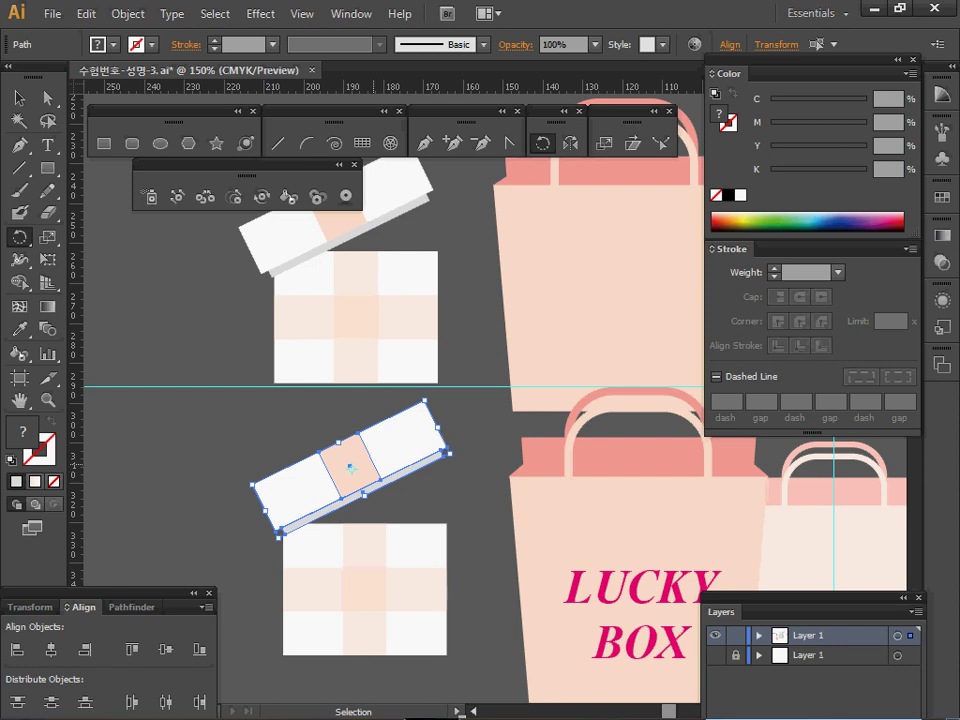
key("r")
key("ctrl+s")
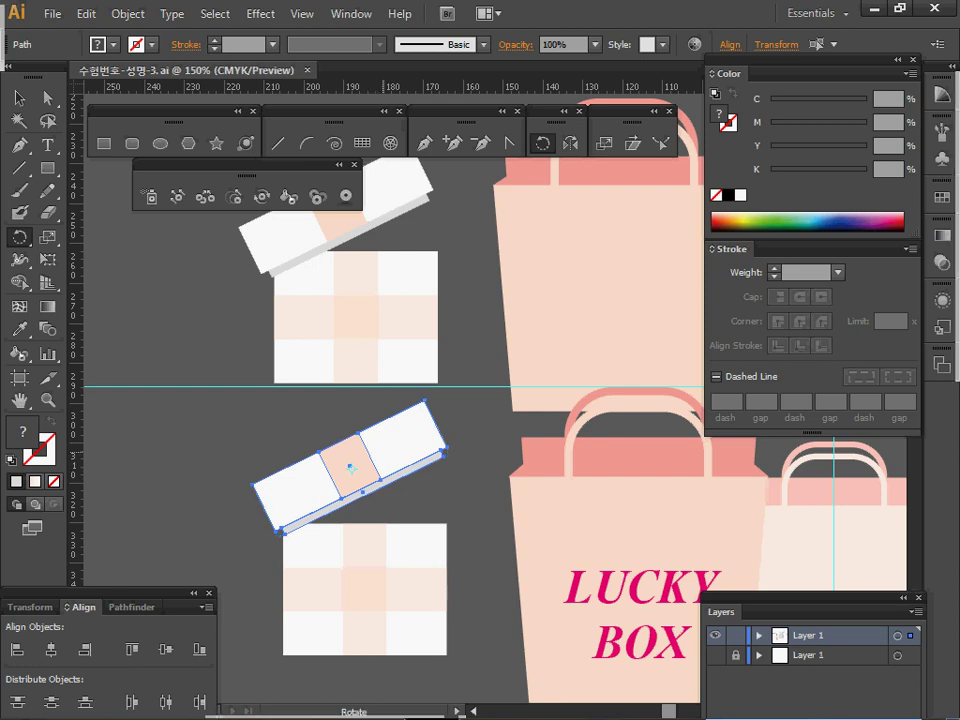
left_click_drag(351, 468, 351, 484)
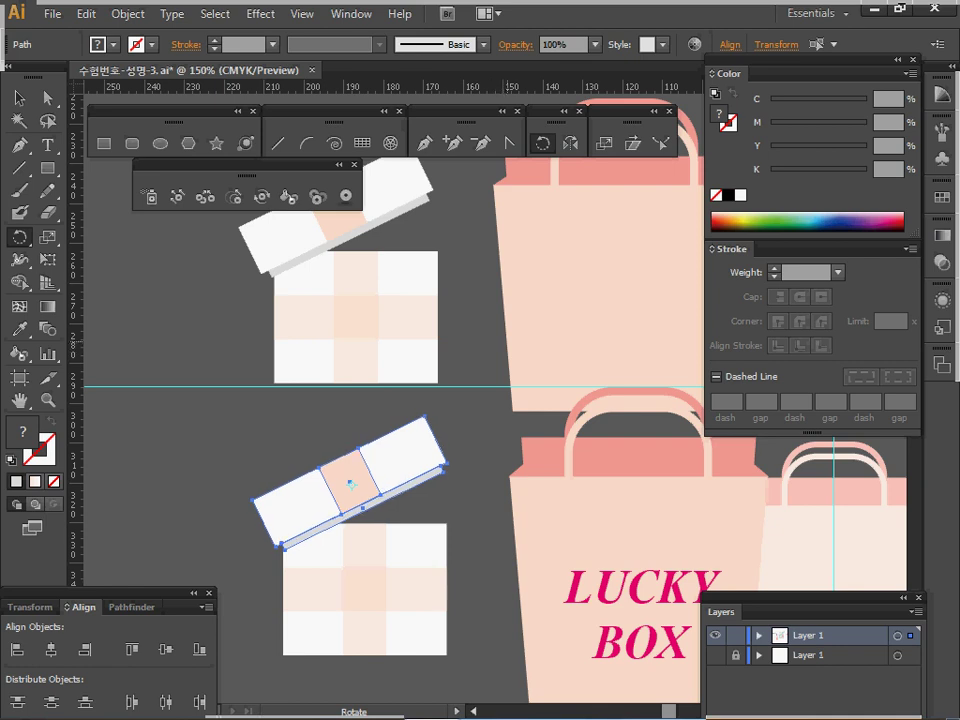
Step: Select the new gift box and both new shopping bags and move them onto the lower part of the poster artboard
key("ctrl")
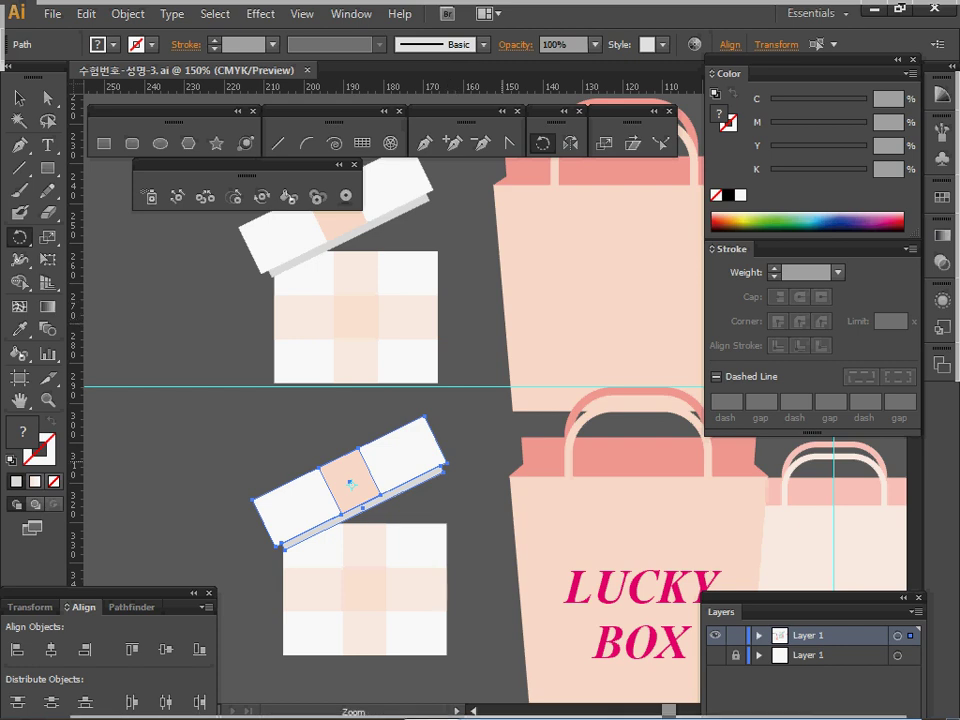
left_click(498, 460, "ctrl+alt")
left_click(498, 460, "ctrl+alt")
left_click_drag(600, 370, 287, 574)
left_click_drag(375, 174, 272, 350)
left_click(272, 350, "ctrl")
left_click_drag(320, 500, 484, 277)
left_click_drag(112, 503, 428, 636)
left_click_drag(281, 553, 700, 438)
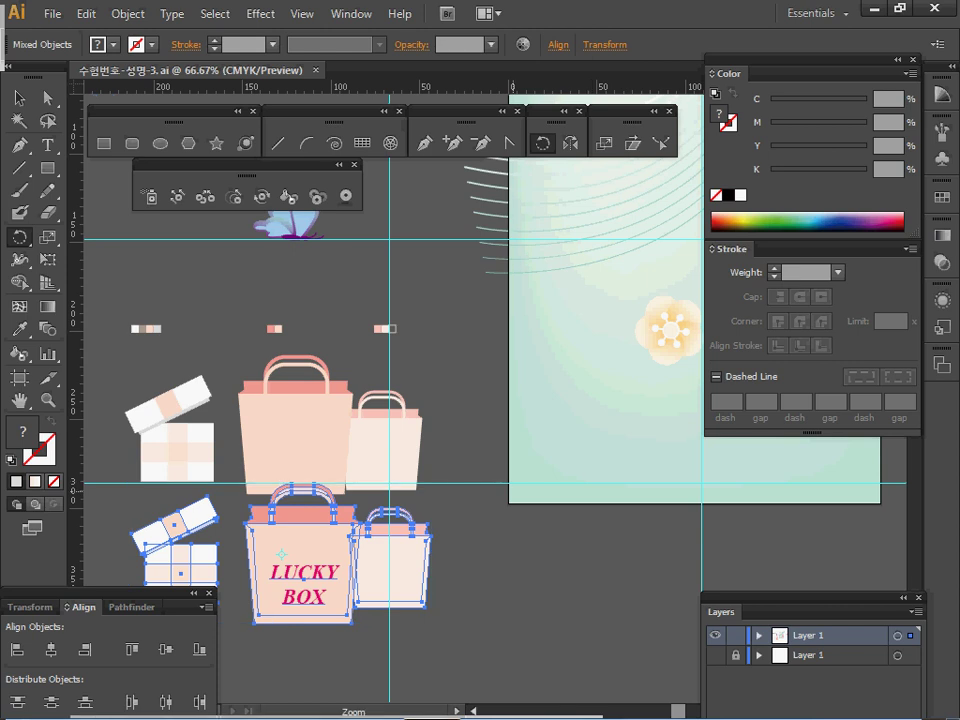
left_click(513, 491, "ctrl+alt")
left_click_drag(513, 491, 359, 534)
left_click_drag(188, 506, 484, 404)
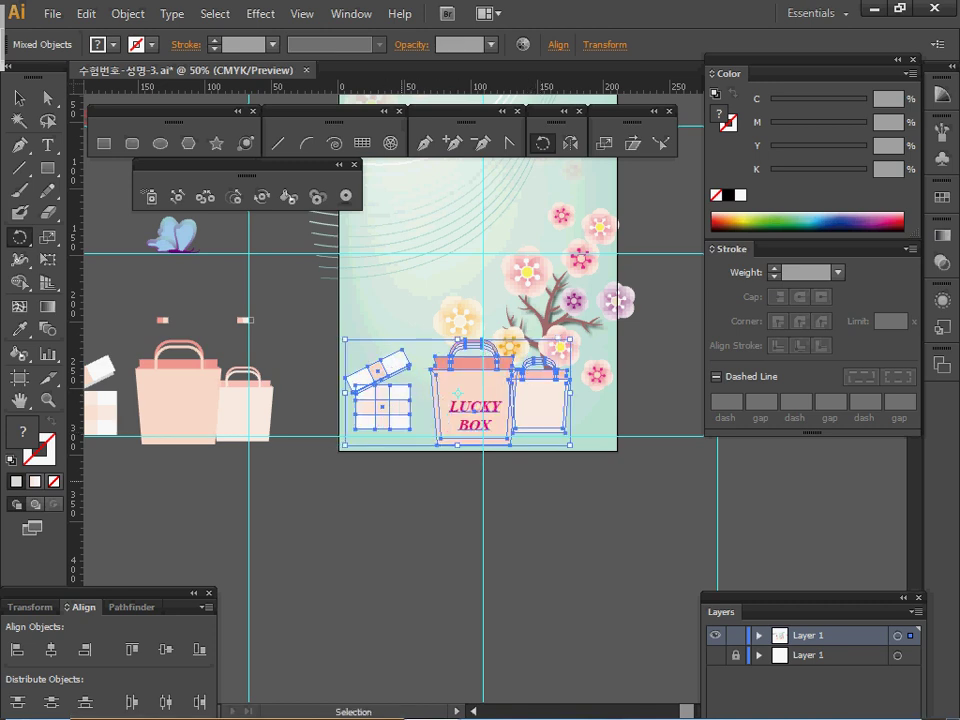
left_click(414, 483, "ctrl")
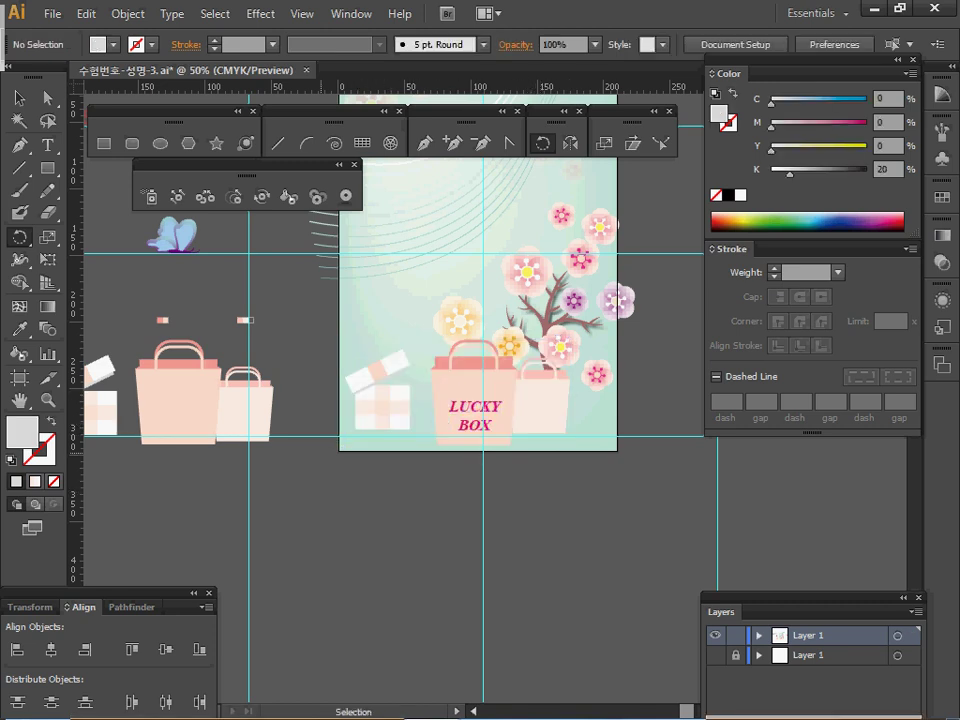
Step: Select only the gift box with its lid, move it slightly down on the poster, and save the document
left_click_drag(317, 349, 407, 430)
left_click_drag(379, 369, 379, 375)
key("ctrl+z")
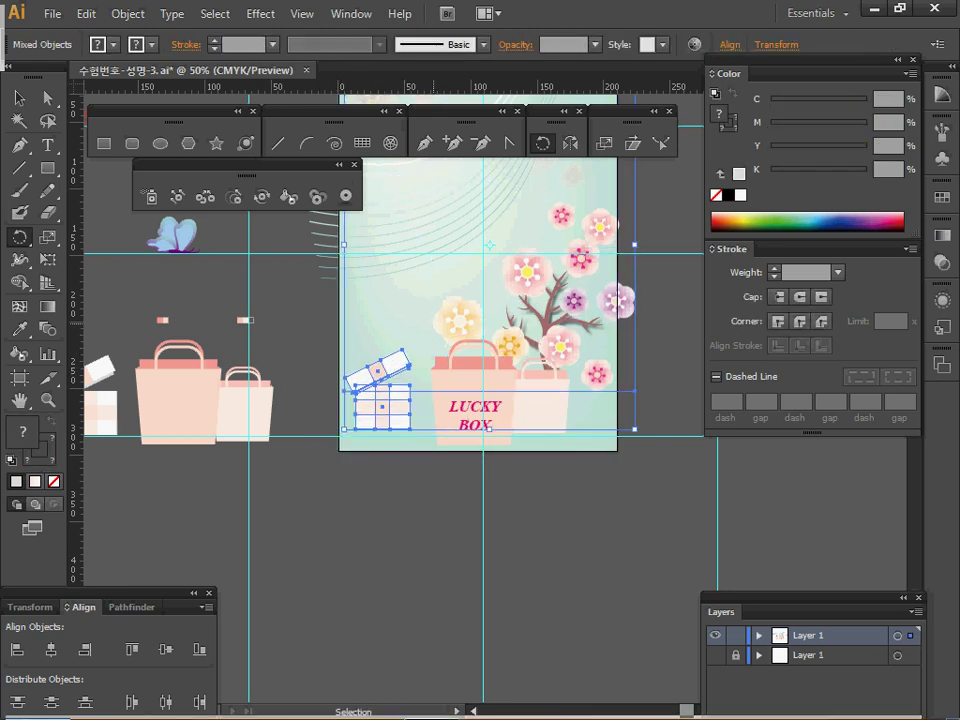
left_click(427, 322, "ctrl+shift")
left_click(457, 314, "ctrl+shift")
left_click_drag(390, 372, 371, 700)
key("ctrl+s")
Step: Deselect everything and examine the overall poster composition with the gift box and bags in place
key("ctrl+minus")
left_click(404, 449, "ctrl+alt")
left_click(404, 449, "ctrl+alt")
left_click_drag(595, 282, 229, 521)
left_click(463, 423, "ctrl+alt")
left_click(464, 423, "ctrl+alt")
left_click(464, 423, "ctrl+alt")
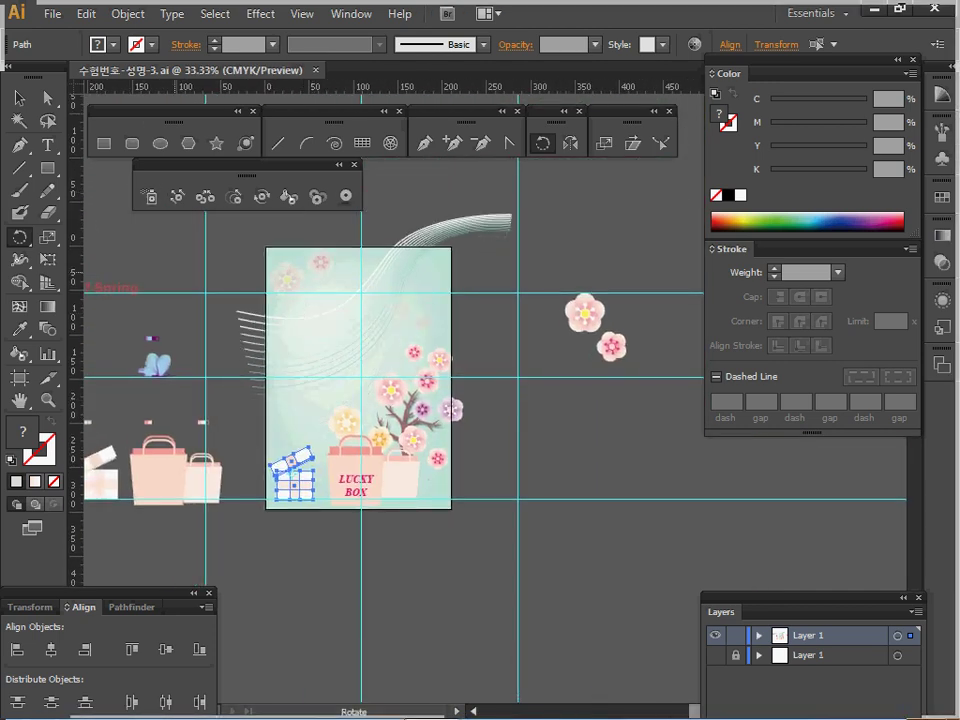
left_click(194, 258, "ctrl")
left_click(365, 360, "ctrl")
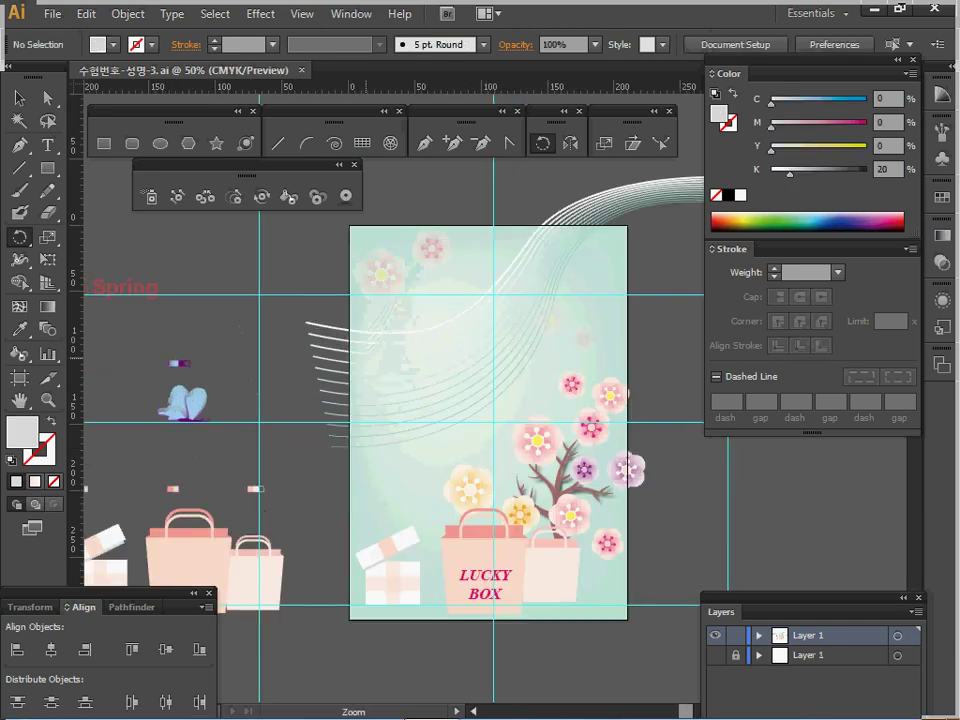
left_click_drag(453, 346, 269, 310)
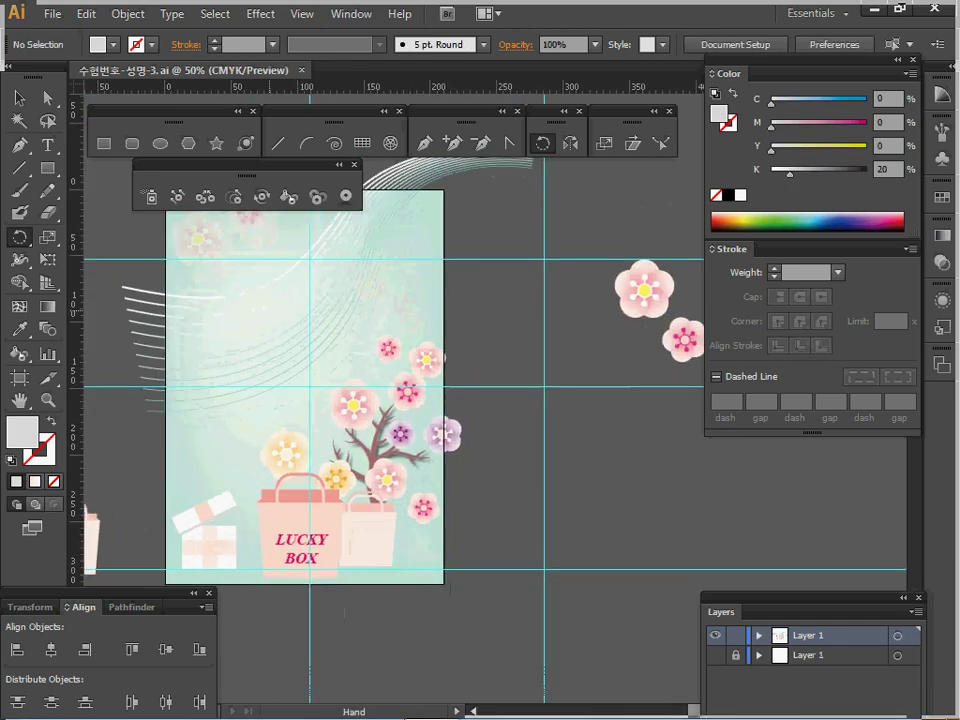
left_click_drag(344, 612, 314, 614)
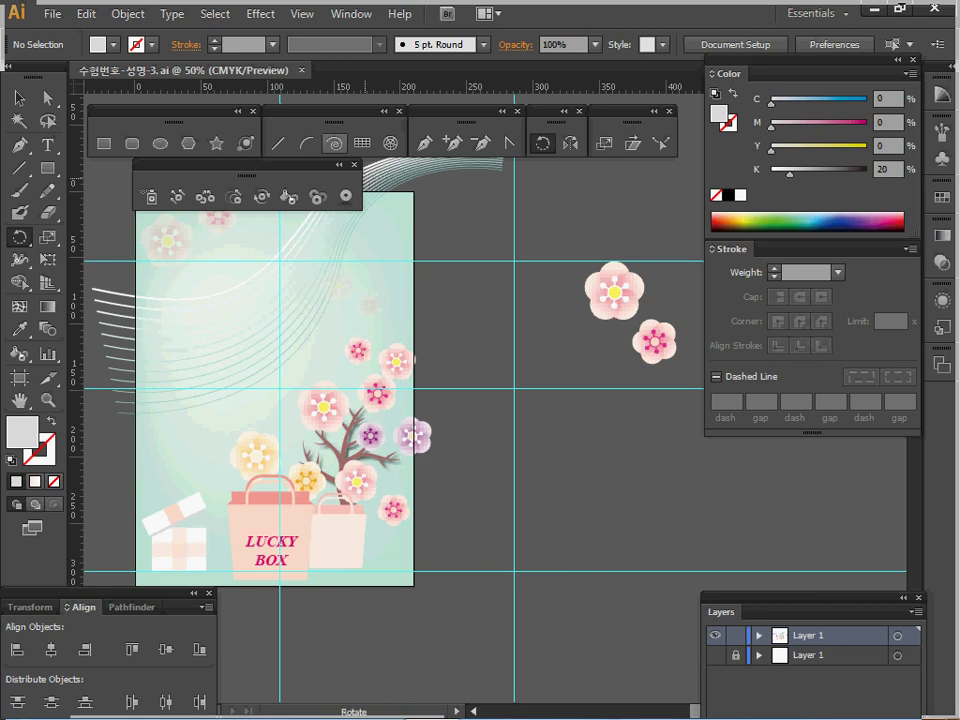
Step: Load the Decorative_Scatter brush library, choose the Dot Rings brush, and set the fill to none
left_click(483, 44)
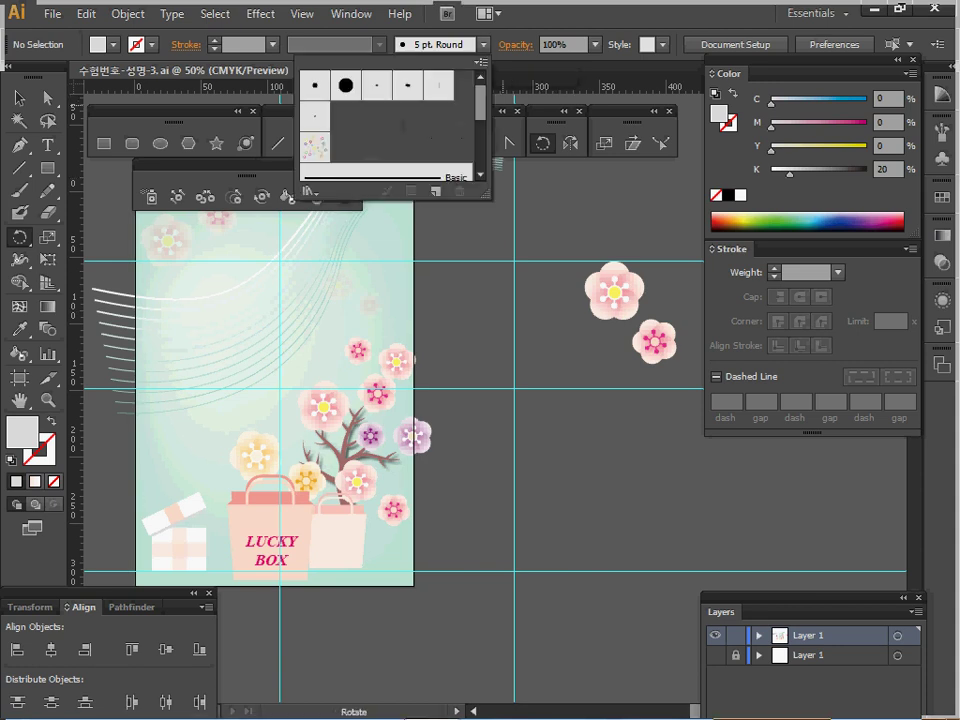
left_click(310, 190)
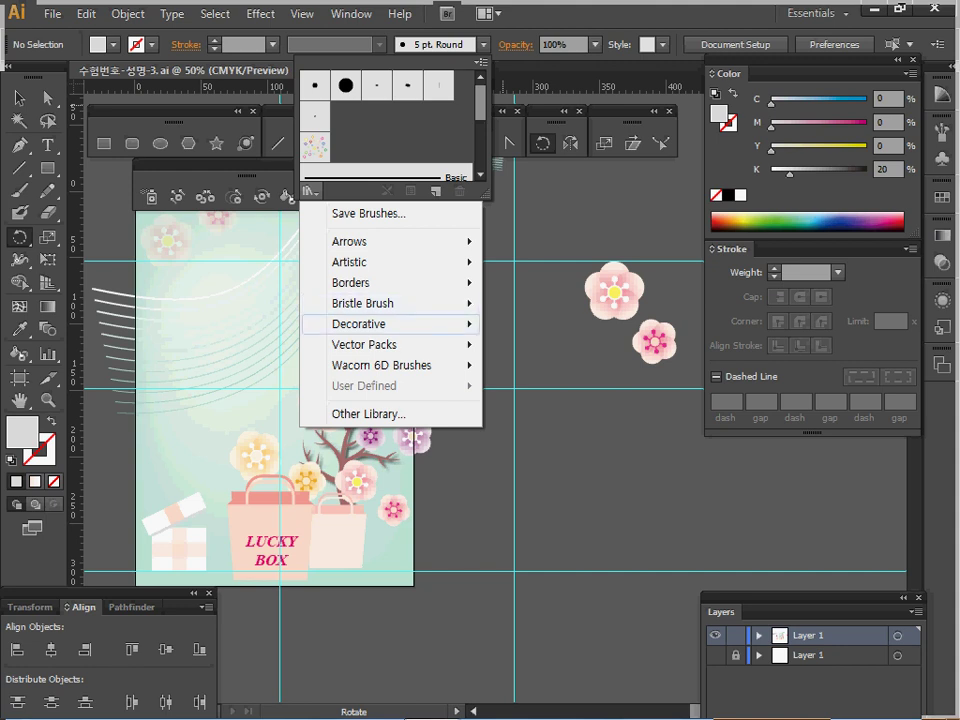
mouse_move(360, 324)
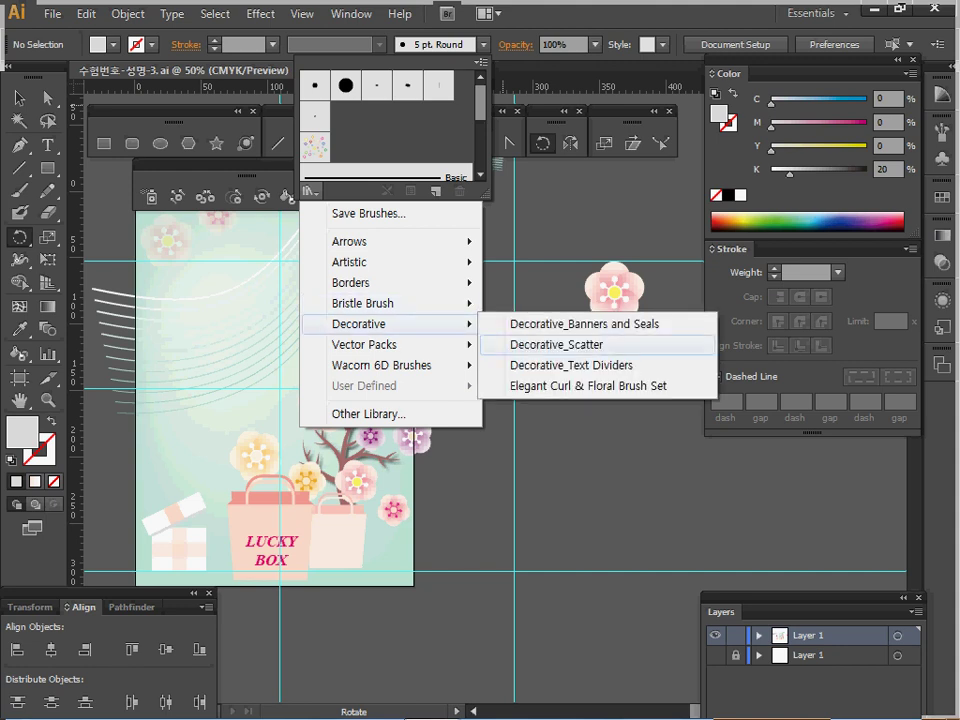
left_click(556, 344)
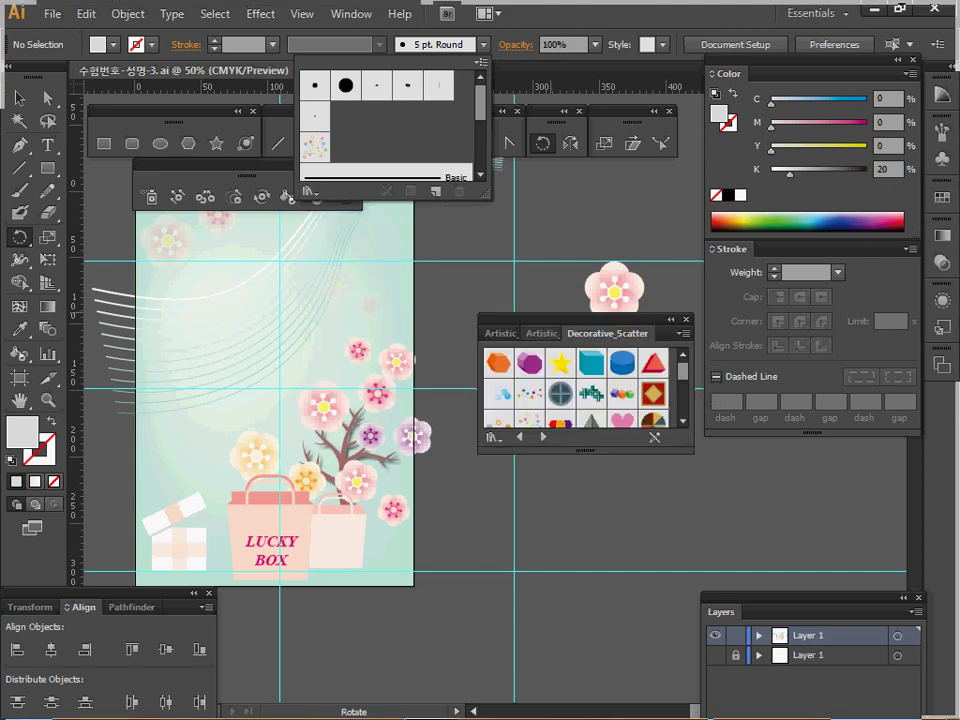
key("Escape")
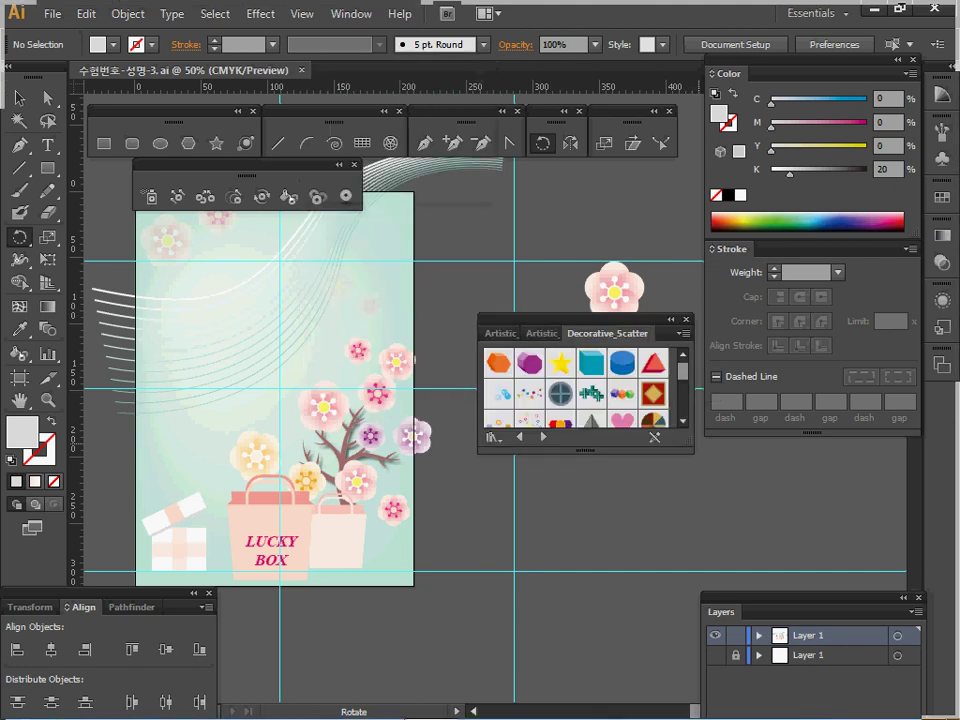
left_click_drag(690, 450, 694, 531)
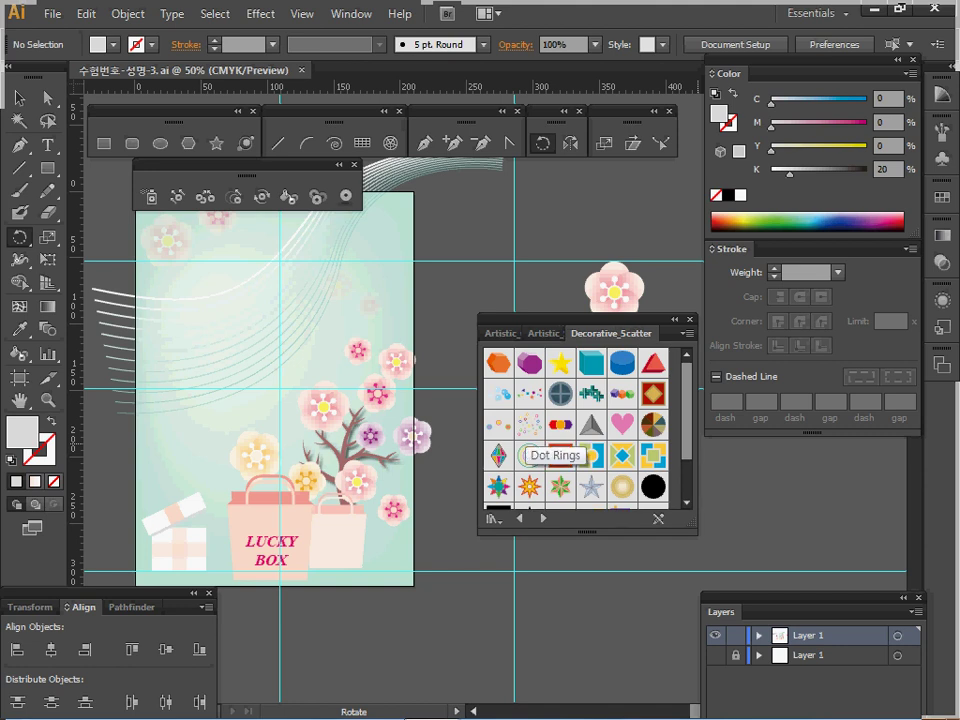
left_click(530, 426)
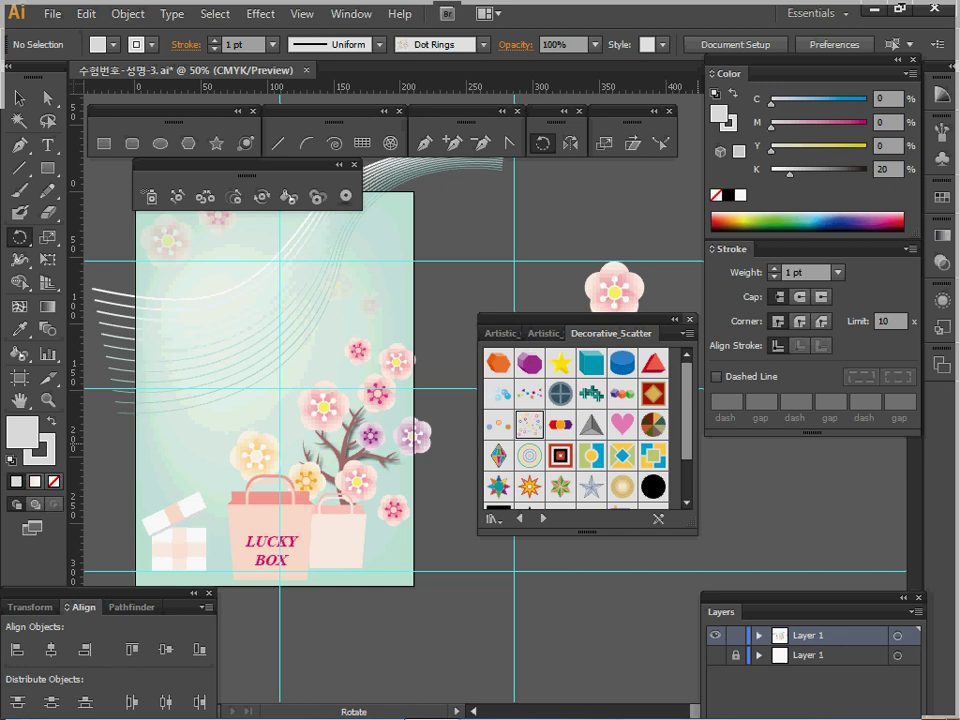
left_click(690, 320)
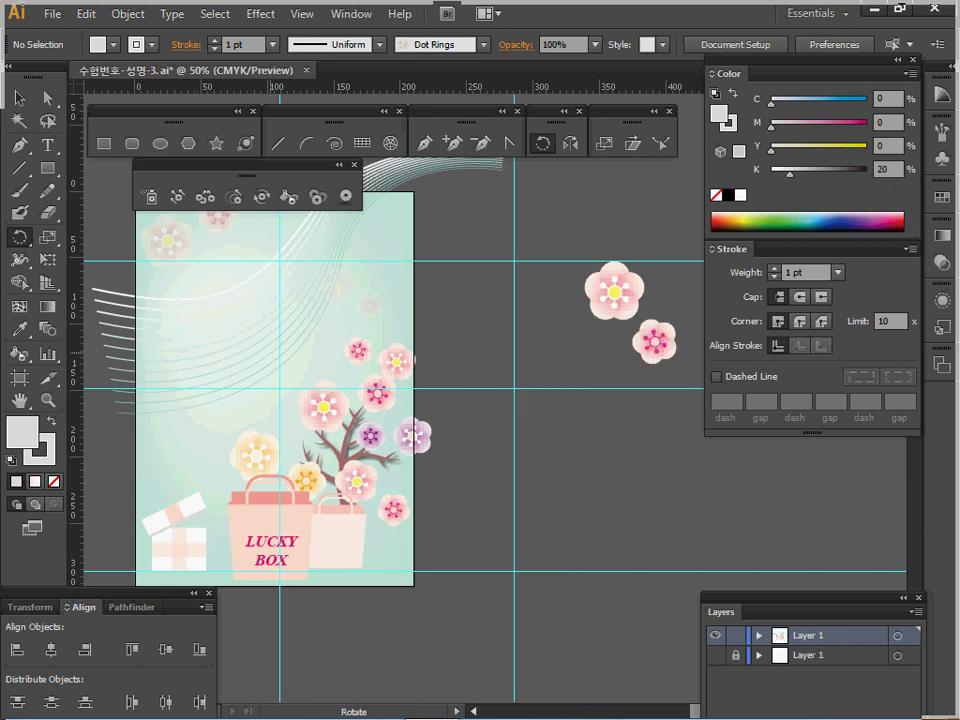
key("ctrl")
left_click(54, 481)
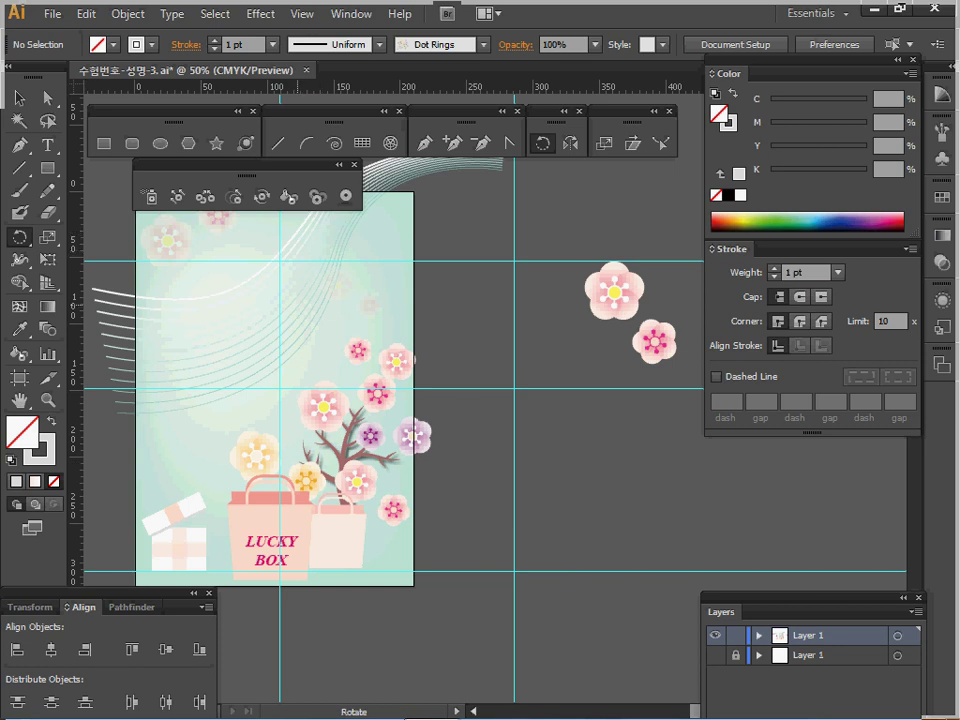
Step: Paint a curved Dot Rings brush stroke rising from the gift box to the middle of the poster, and save the document
left_click(19, 190)
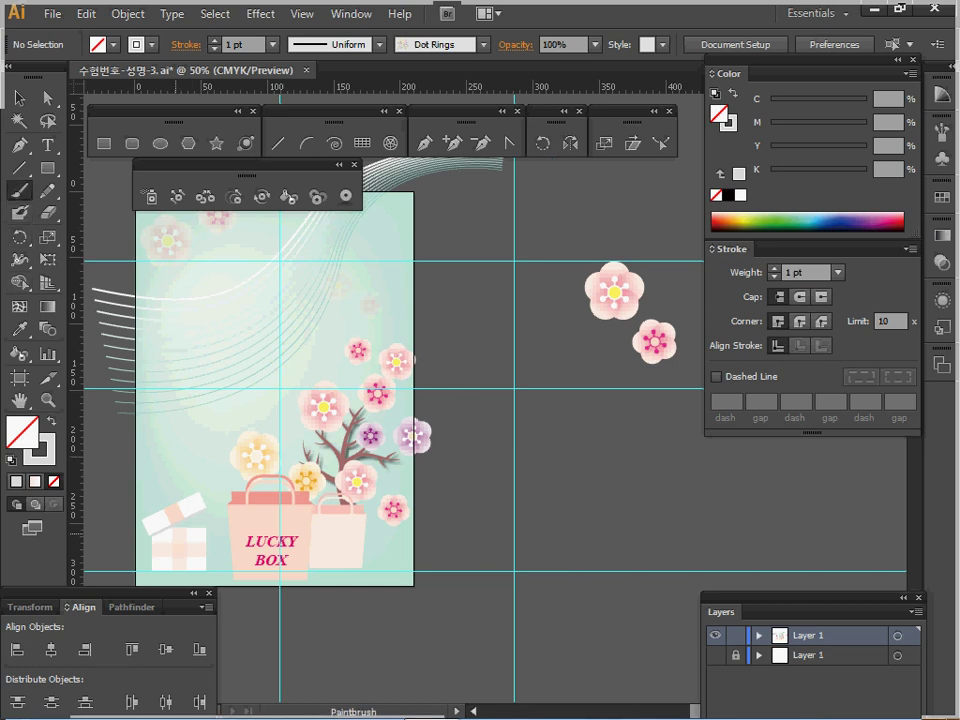
mouse_move(190, 535)
left_mouse_down()
mouse_move(194, 484)
mouse_move(285, 381)
left_mouse_up()
left_click(238, 426, "ctrl")
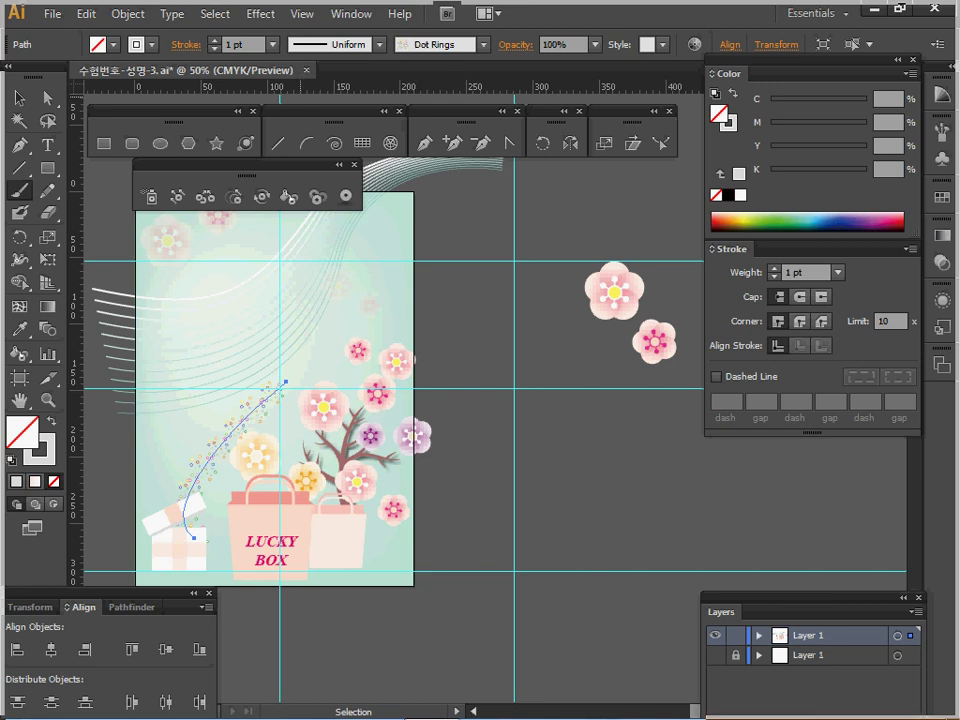
key("ctrl+s")
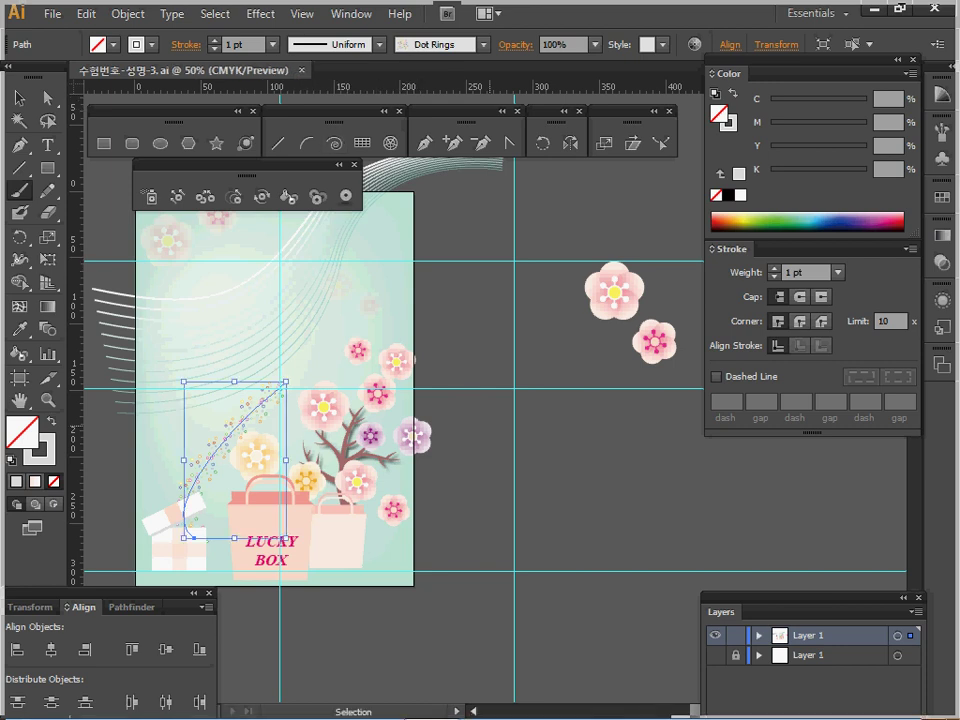
Step: Paint a second Dot Rings stroke from the first stroke's end, looping around the blossoms and rising past the poster's upper edge
left_click(488, 430, "ctrl")
key("b")
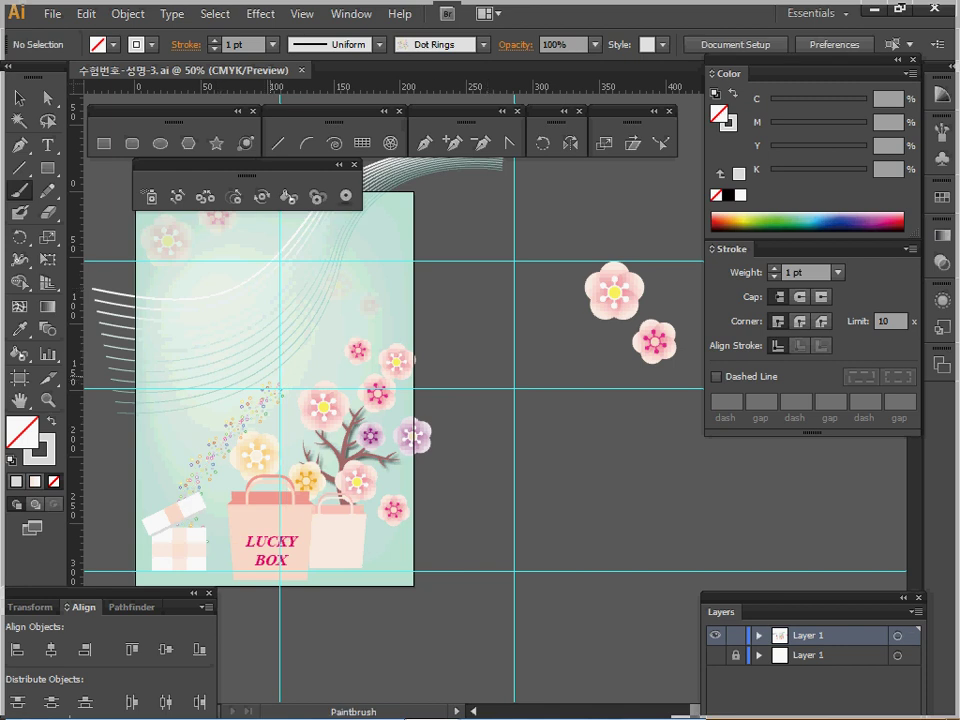
left_click_drag(270, 372, 384, 412)
mouse_move(318, 400)
left_mouse_down()
mouse_move(322, 270)
mouse_move(352, 212)
mouse_move(405, 172)
left_mouse_up()
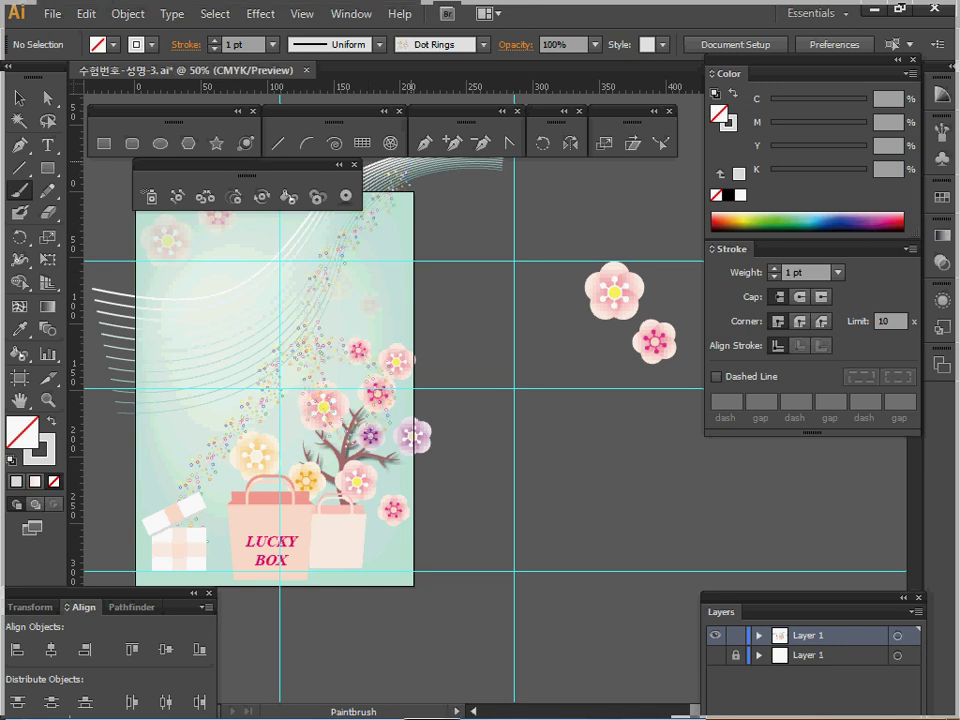
Step: Set the looping Dot Rings stroke's weight to 0.75 pt, deselect it, and save the document
left_click(273, 44)
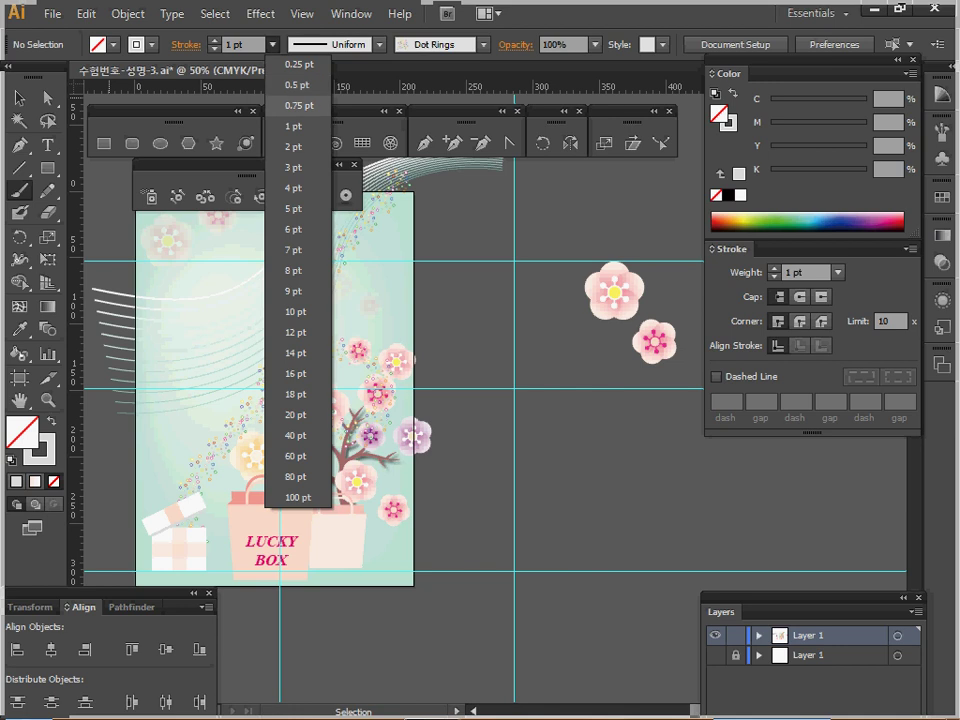
left_click(488, 232, "ctrl")
left_click(356, 236, "ctrl")
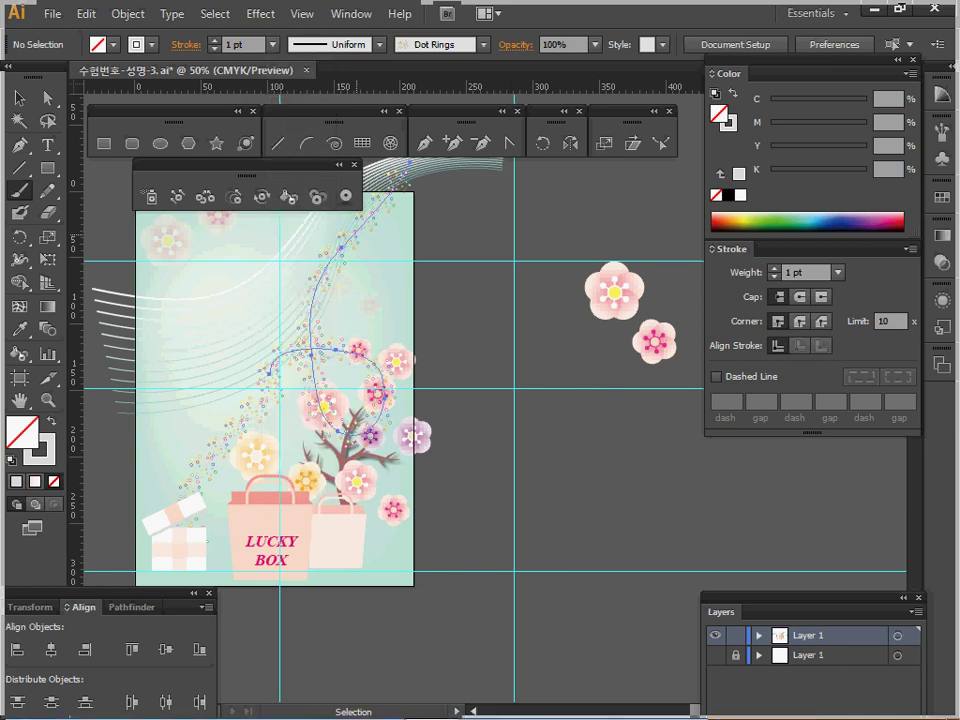
left_click(272, 44)
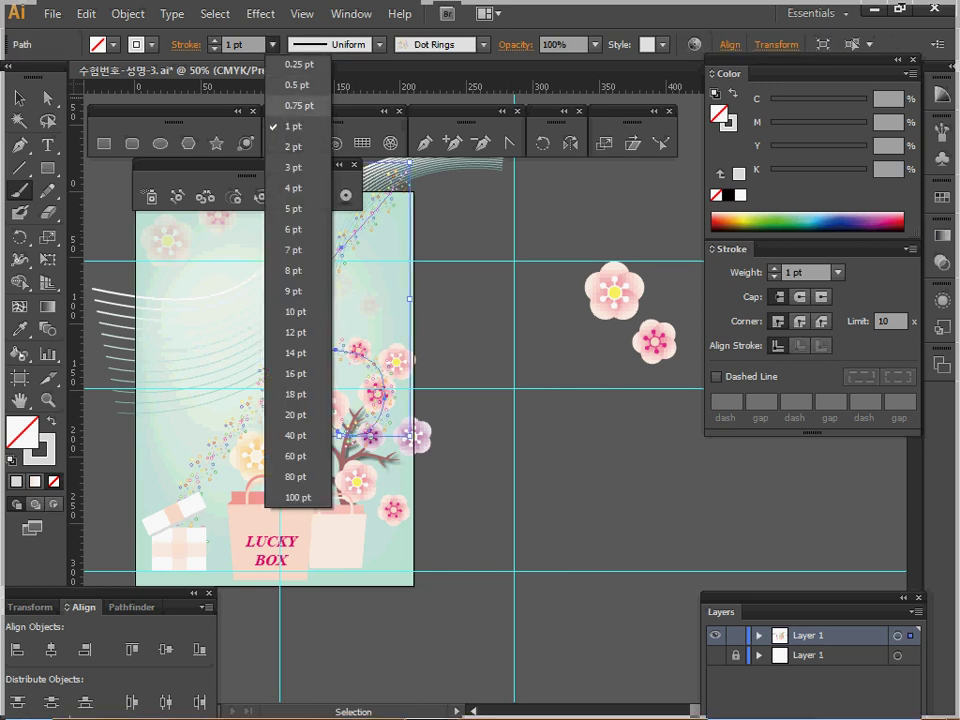
left_click(293, 105)
key("v")
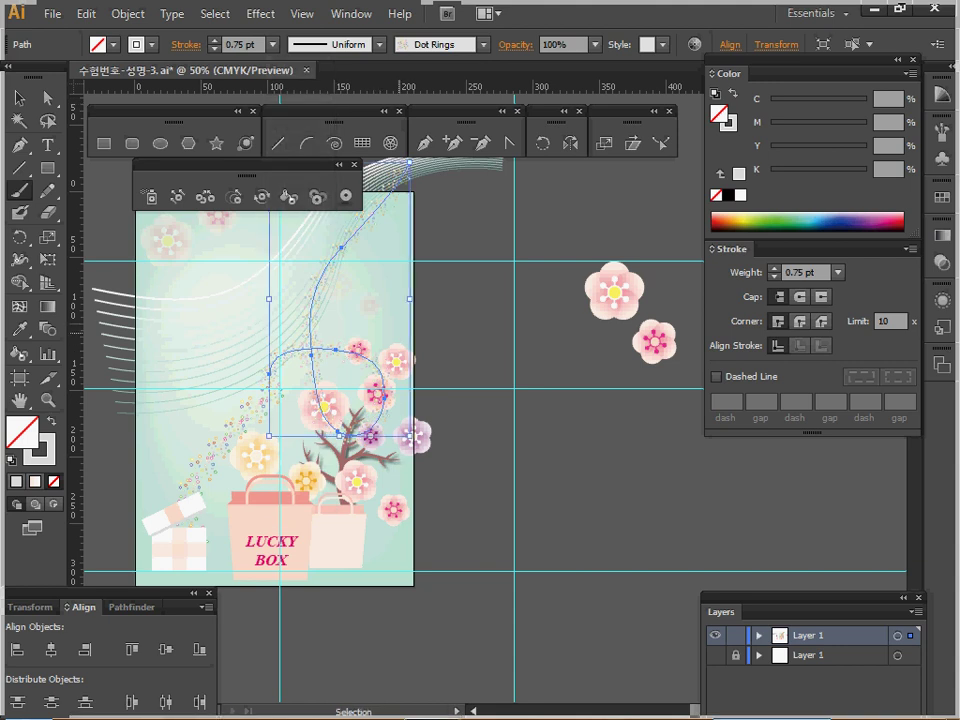
left_click(492, 342, "ctrl")
key("ctrl+s")
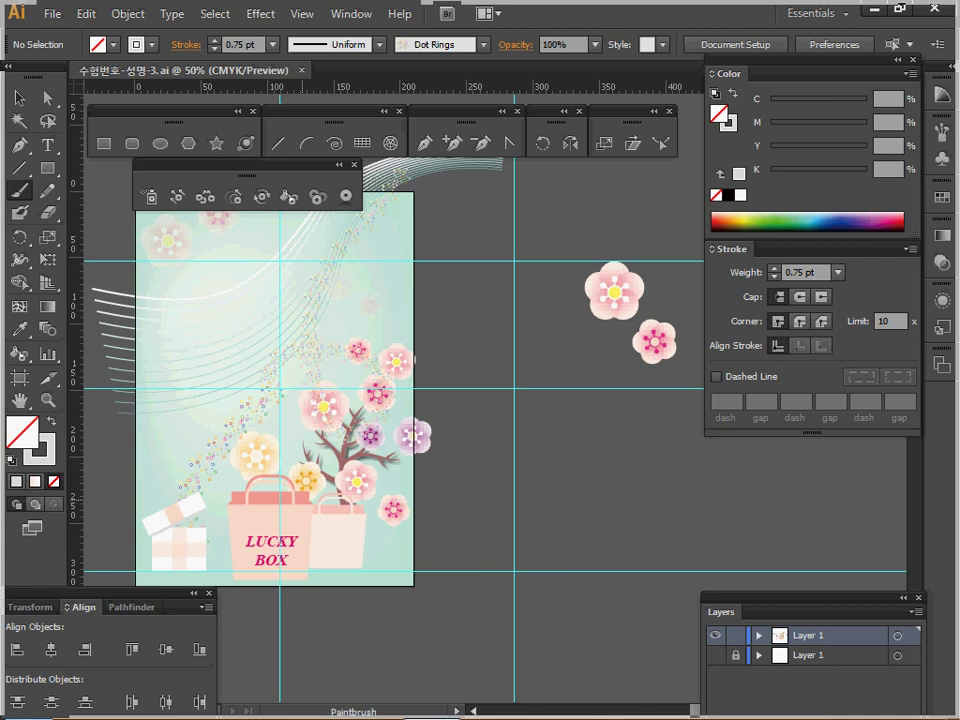
Step: Examine the dot-ring stroke around the gift box up close
key("ctrl+plus")
scroll(398, 453, "up", 12)
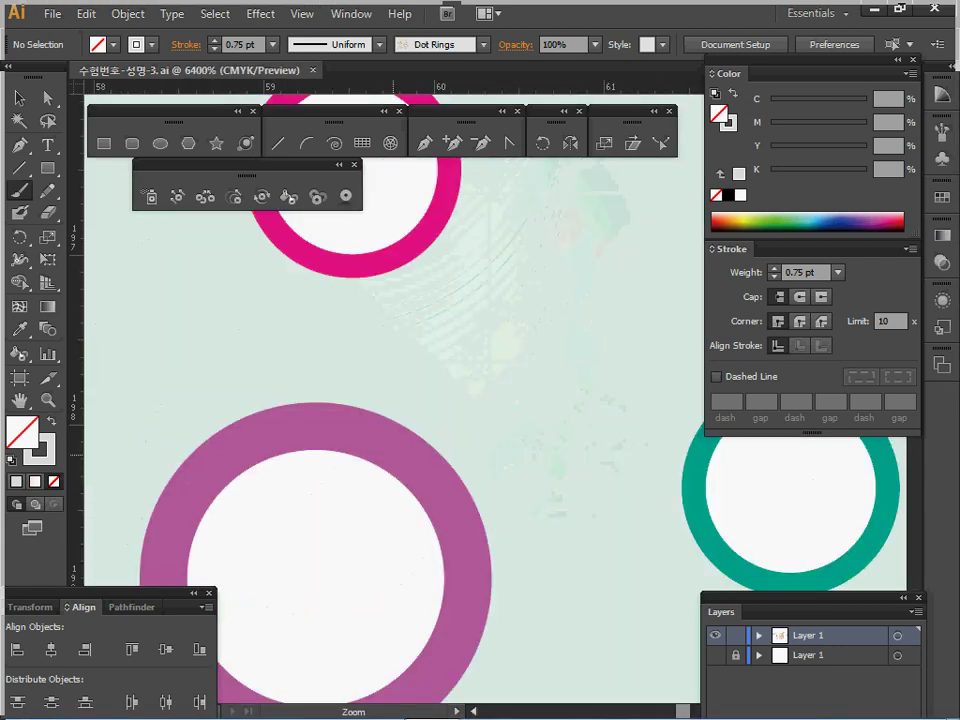
scroll(393, 455, "down", 6)
key("ctrl+minus")
key("ctrl+minus")
key("ctrl+minus")
key("ctrl+minus")
key("ctrl+minus")
key("ctrl+minus")
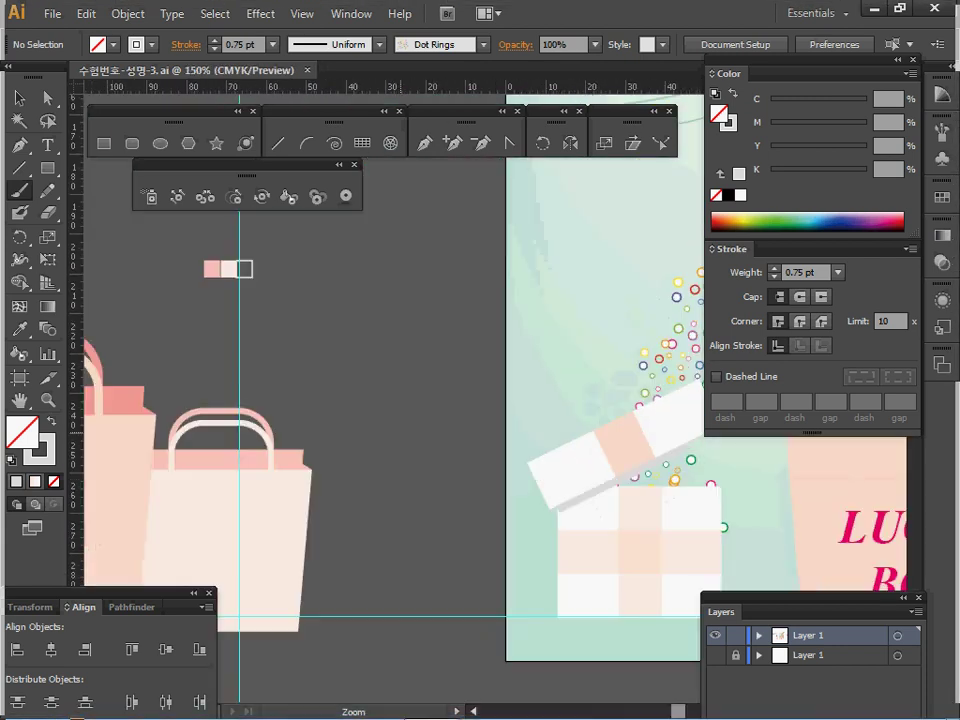
Step: Draw an 11.5 mm by 3 mm ellipse beside the finished butterfly as the body of a new one
left_click_drag(300, 292, 529, 498)
left_click(531, 396, "ctrl")
left_click(527, 397, "ctrl")
left_click(472, 397, "ctrl")
left_click_drag(506, 357, 308, 398)
left_click(308, 398, "ctrl+alt")
left_click_drag(586, 407, 404, 376)
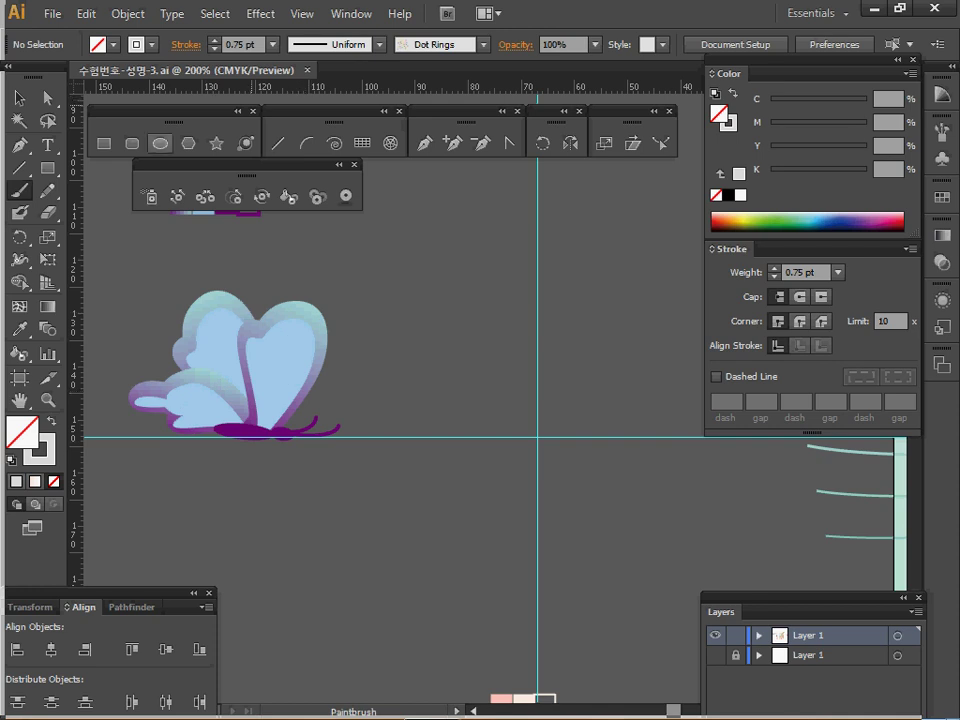
left_click(160, 143)
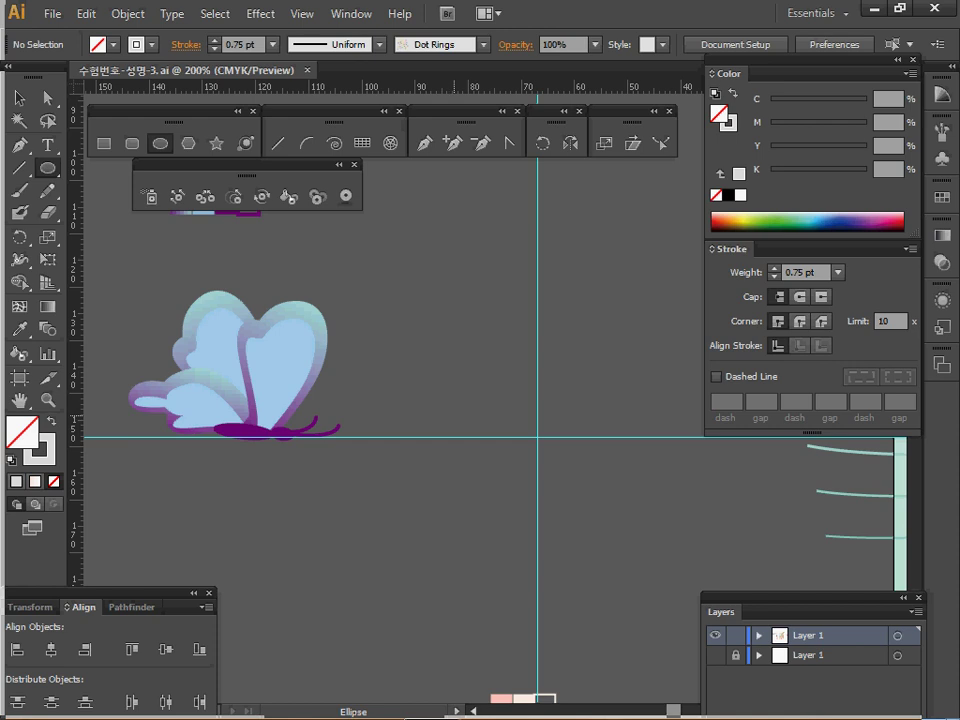
left_click(398, 393)
type("11")
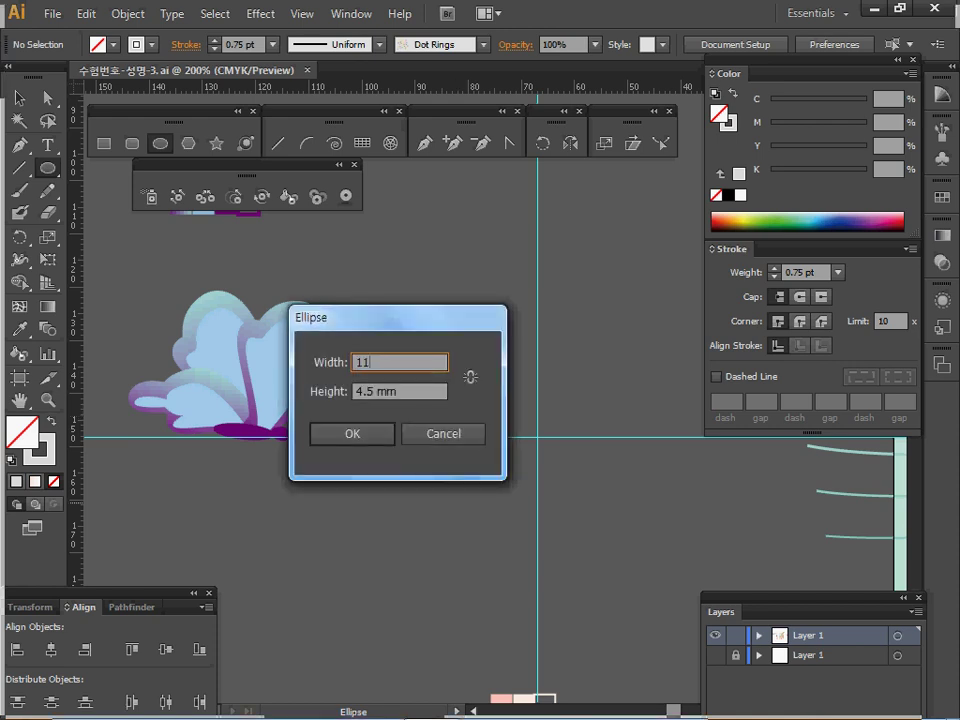
type(".5")
key("Tab")
type("3")
key("Return")
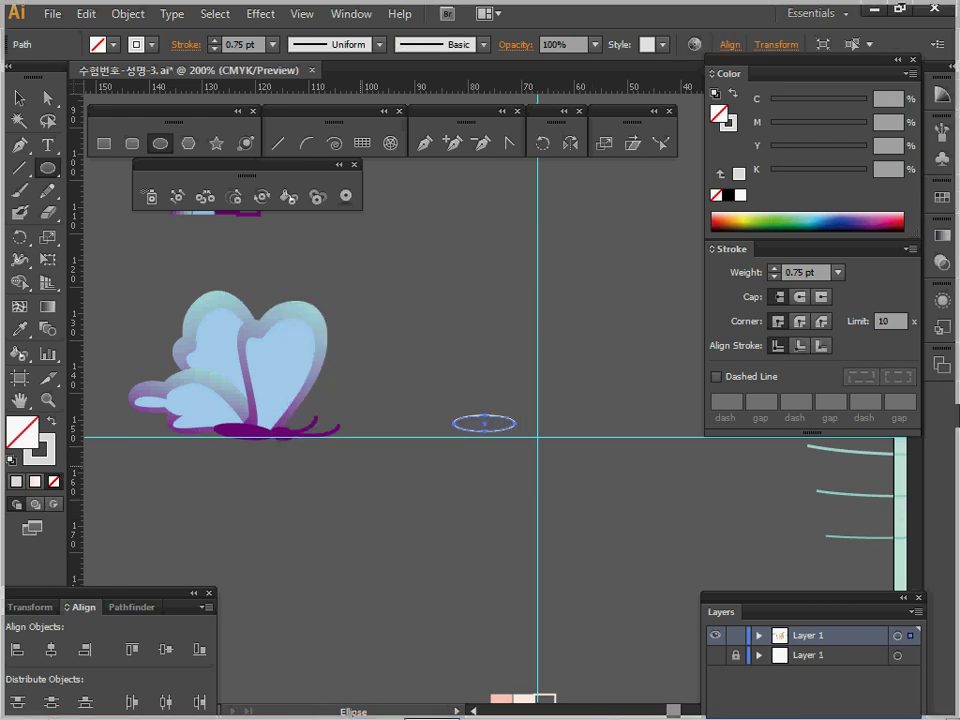
Step: Give the ellipse the finished butterfly body's purple (C60 M100 Y0 K20) and move it slightly closer to that butterfly
key("o")
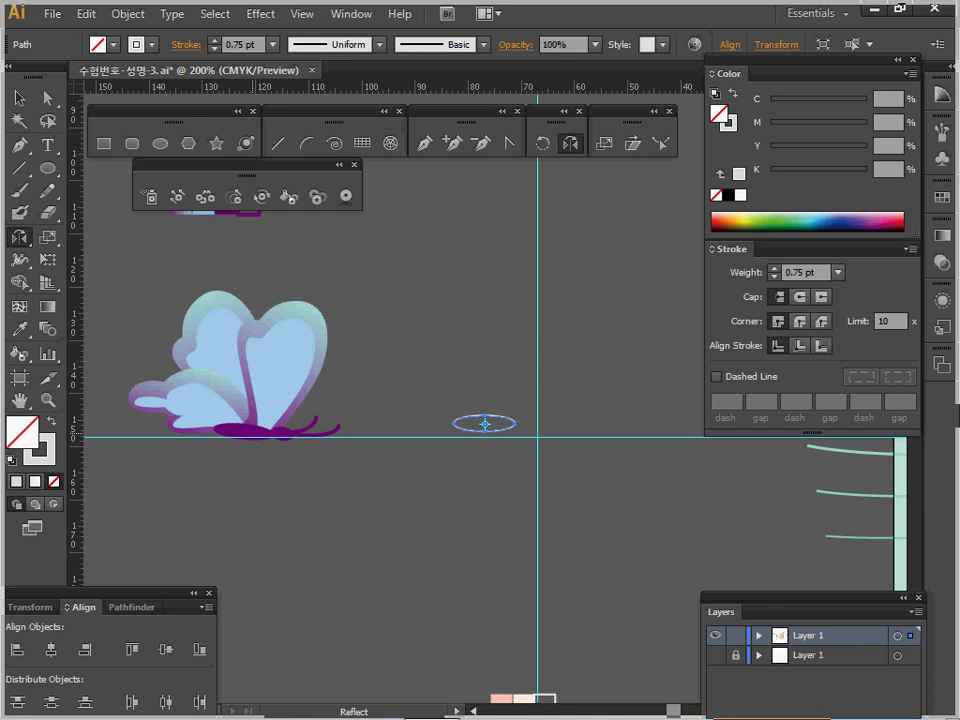
key("i")
left_click(242, 431)
left_click(424, 476, "ctrl")
left_click(424, 474, "ctrl")
left_click_drag(424, 474, 430, 559)
left_click(611, 405, "ctrl")
left_click_drag(611, 406, 567, 414)
key("ctrl+shift+a")
left_click_drag(534, 474, 532, 474)
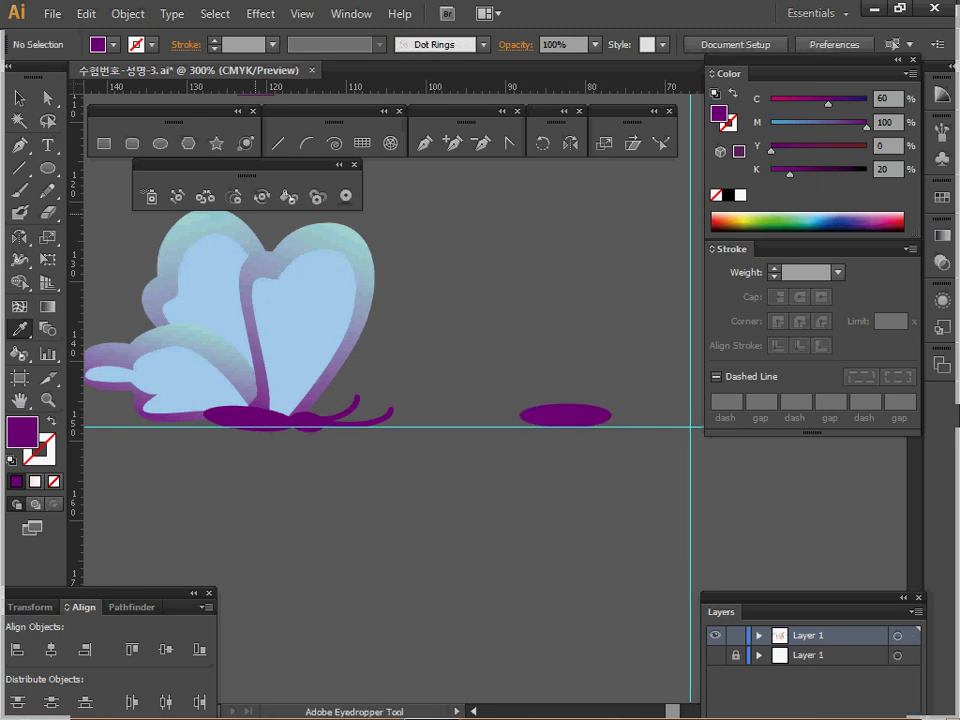
Step: Close the floating symbol tools and draw a small purple ellipse overlapping the front end of the new body as the head
left_click(354, 165)
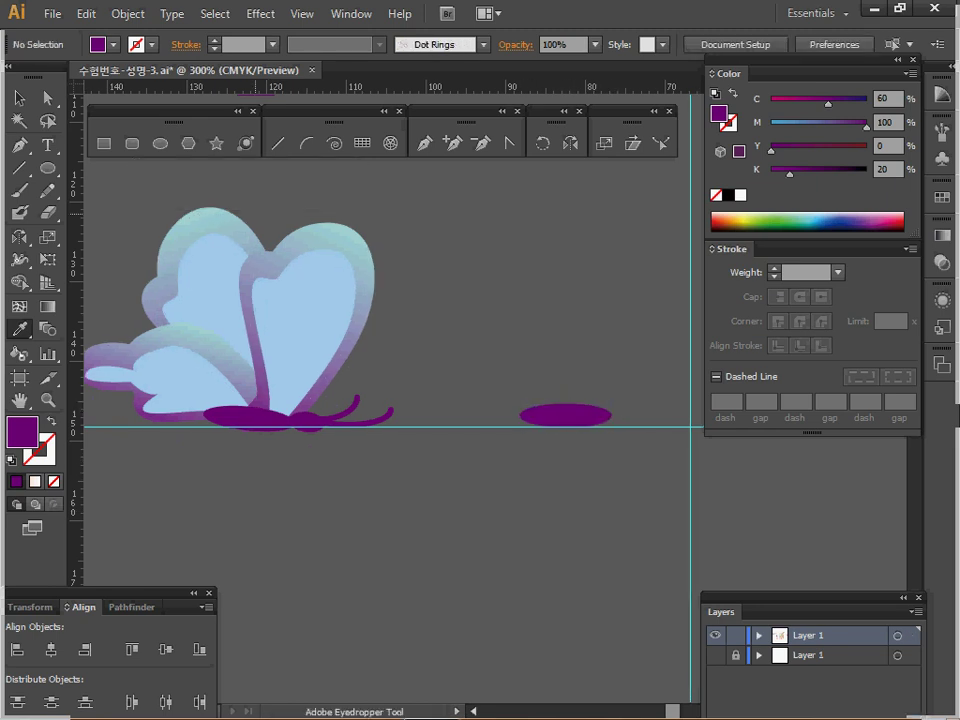
left_click(160, 144)
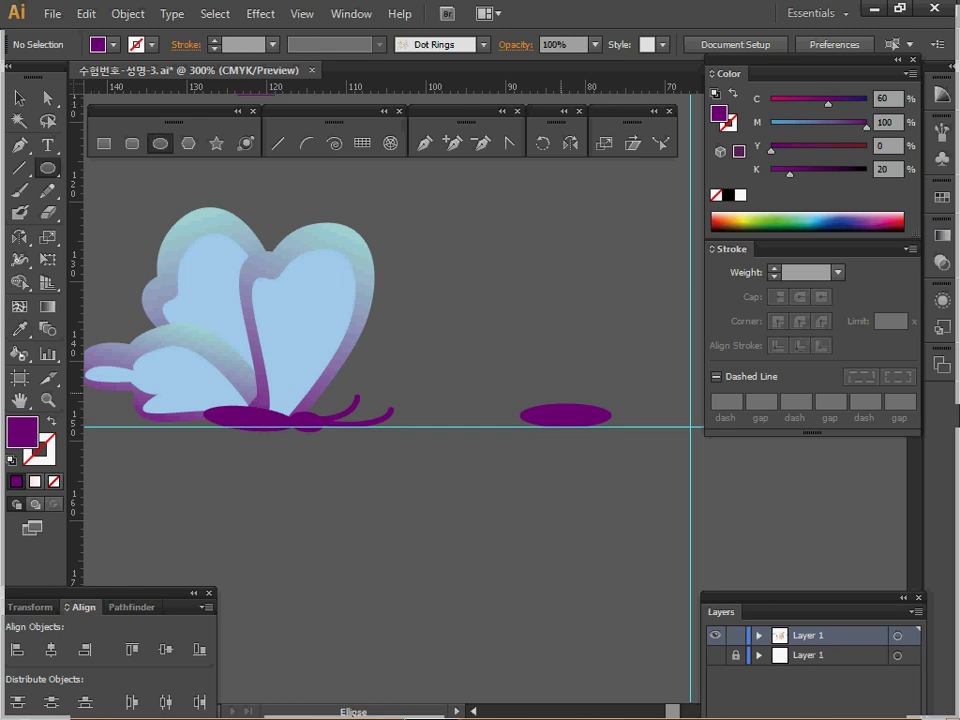
left_click_drag(605, 405, 642, 425)
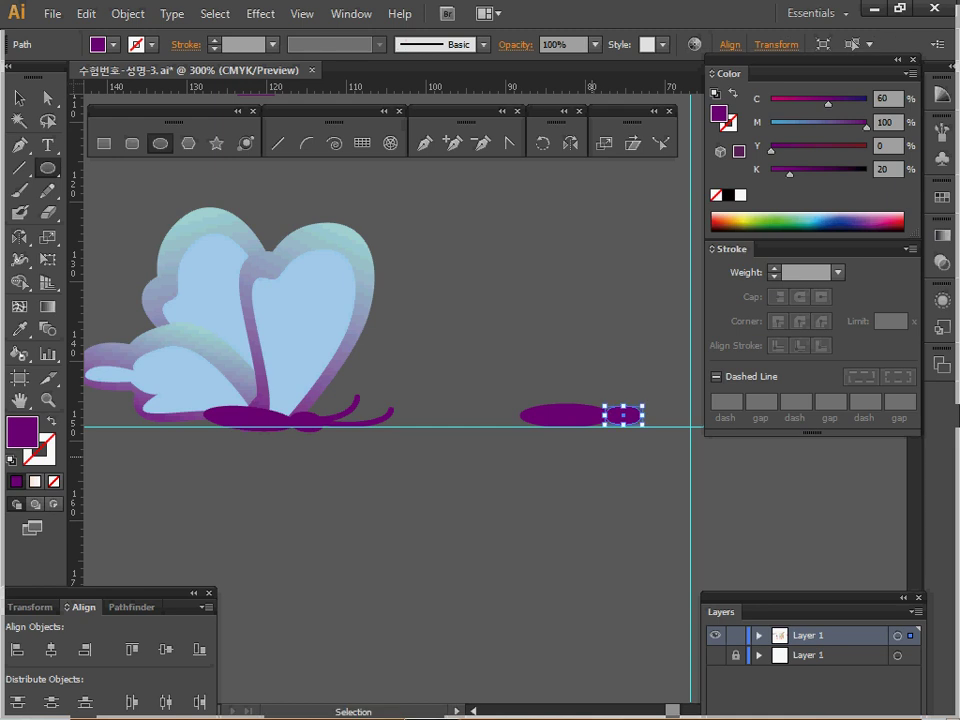
left_click(519, 480, "ctrl")
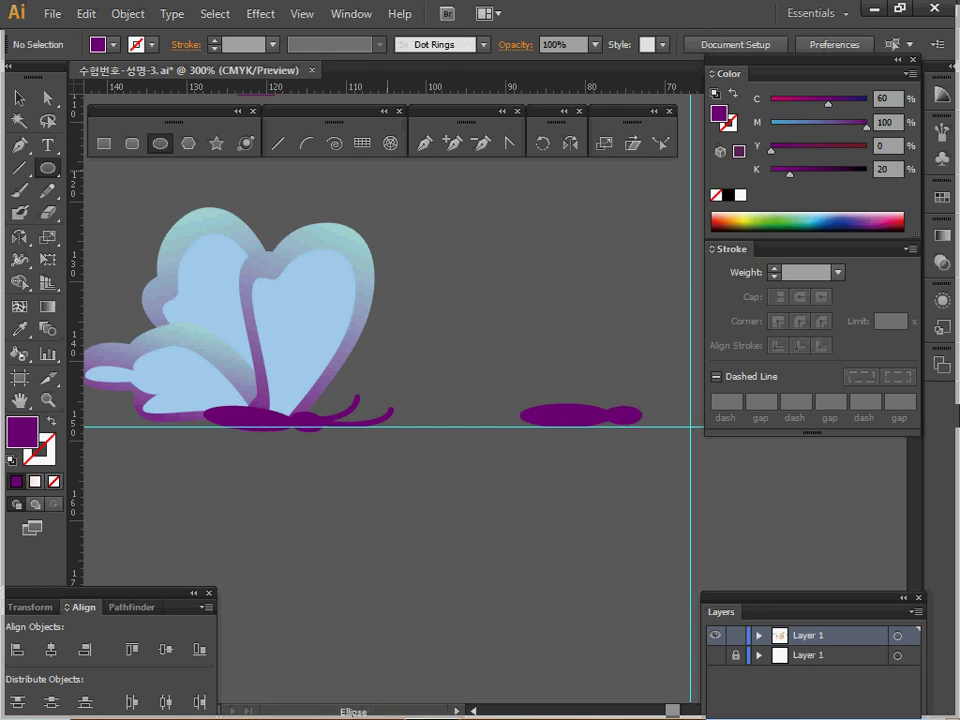
Step: Draw a curved antenna from the new head with the Arc tool, using no fill and a 2 pt purple stroke with round caps
left_click(307, 144)
key("space")
left_click_drag(468, 338, 335, 304)
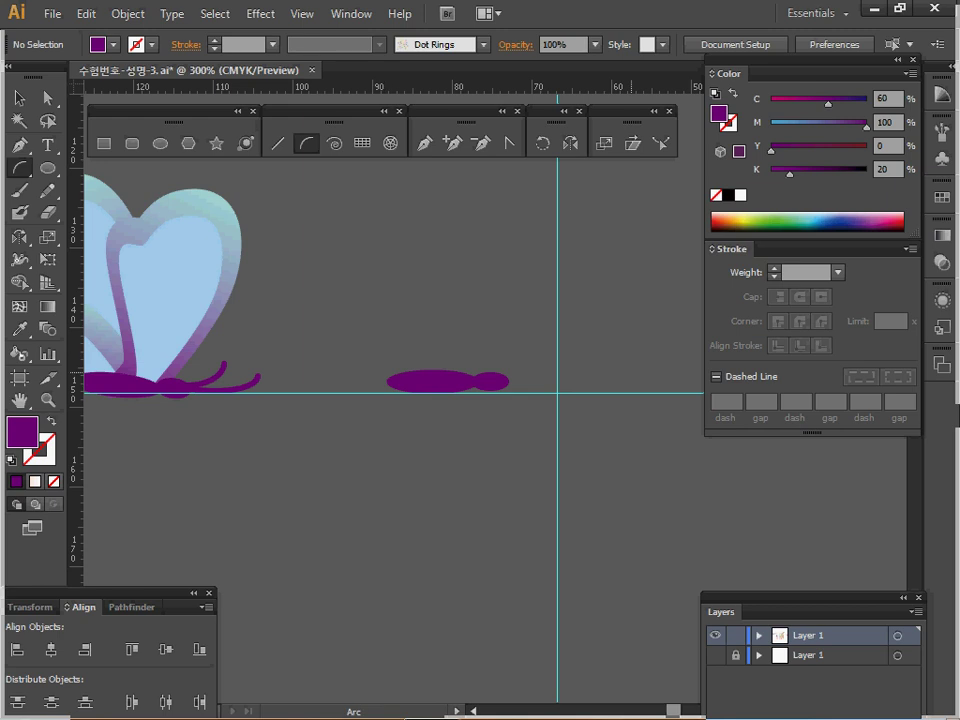
key("space")
left_click_drag(505, 353, 593, 353)
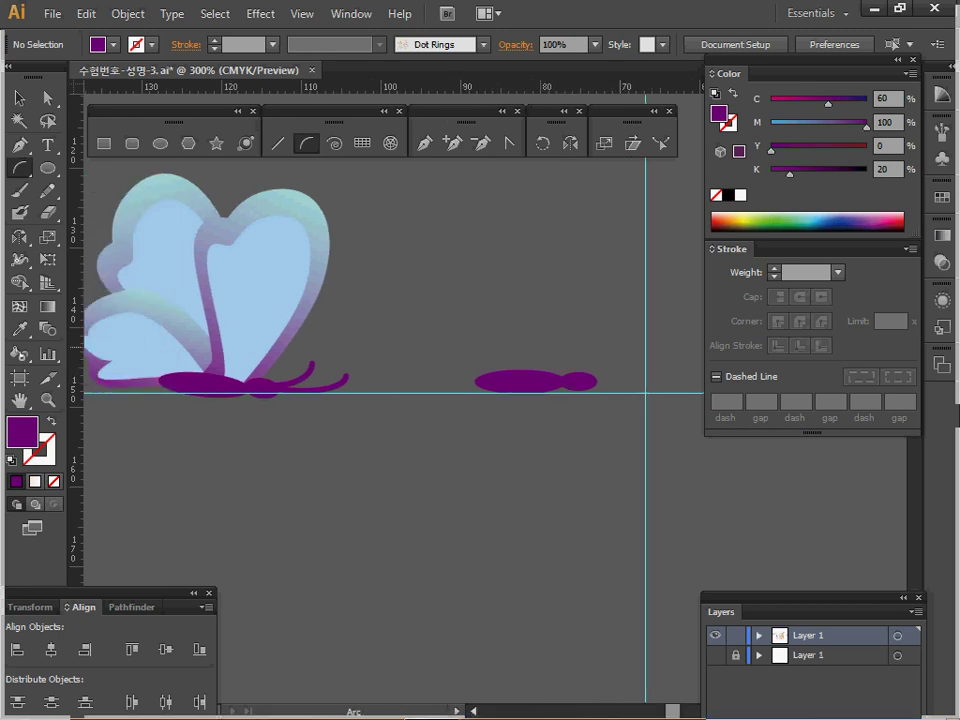
left_click_drag(578, 381, 617, 350)
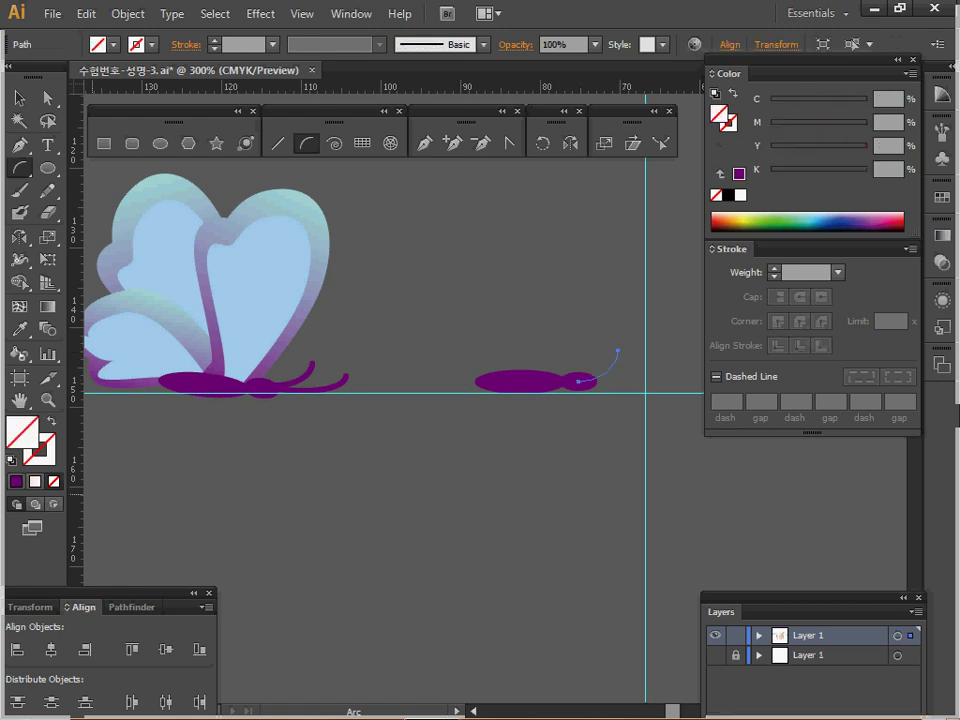
left_click(16, 482)
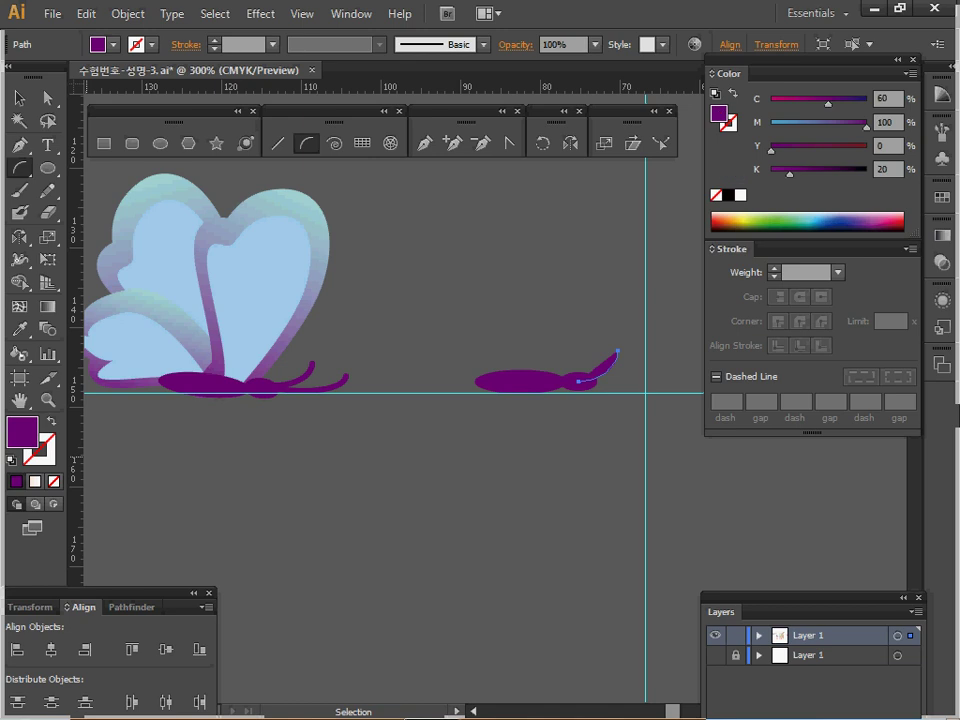
key("shift+x")
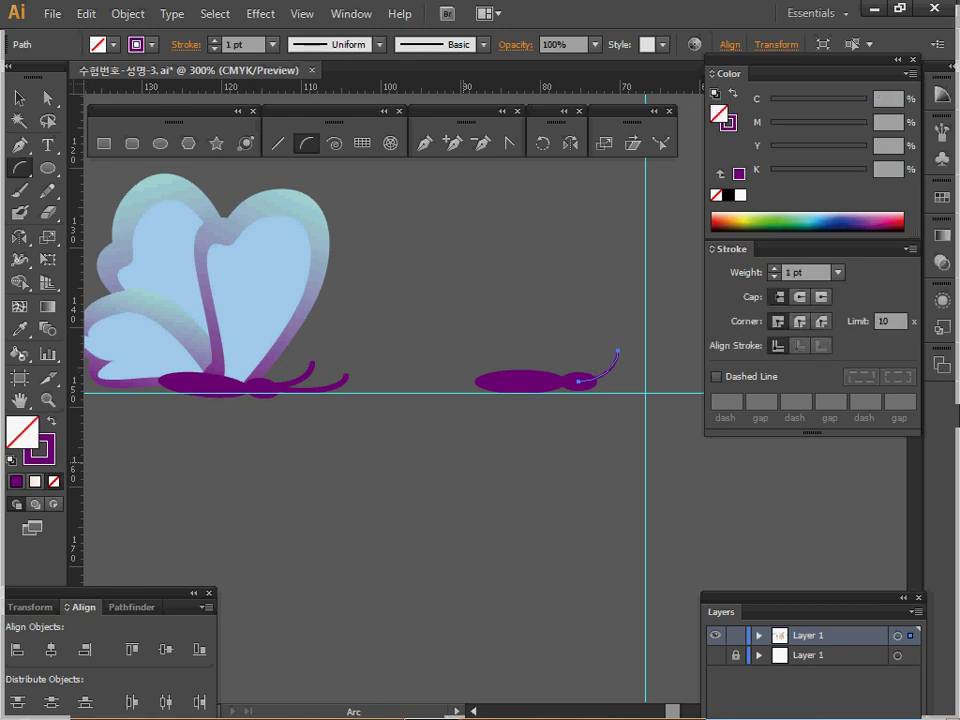
left_click(774, 268)
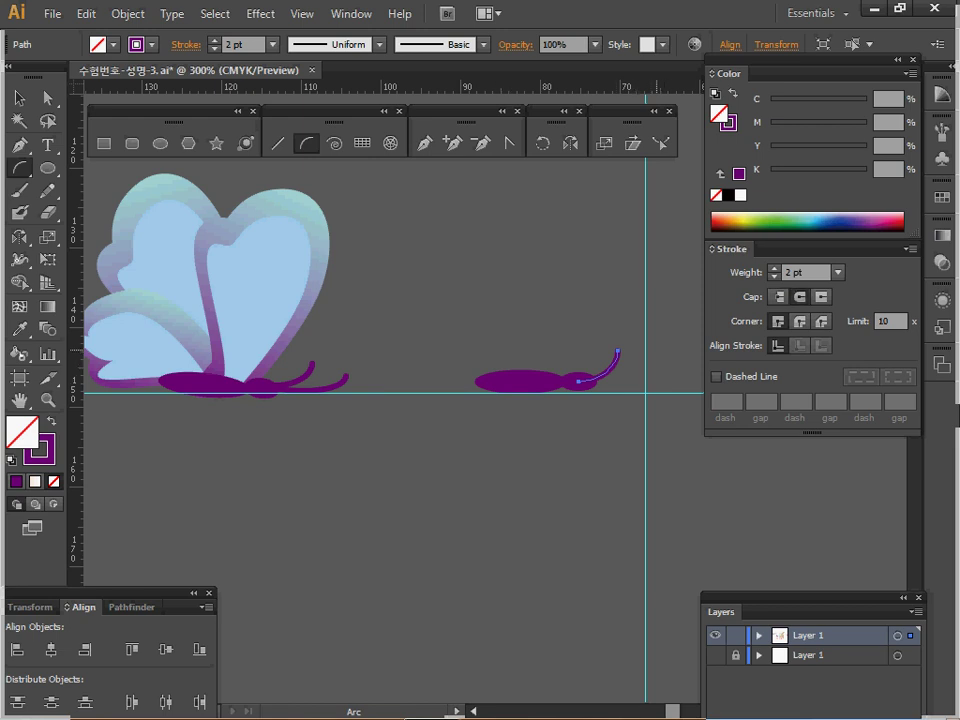
Step: Draw a second, longer antenna arc from the head in the same purple stroke, and deselect it
mouse_move(582, 382)
left_mouse_down()
mouse_move(658, 351)
mouse_move(582, 384)
left_mouse_up()
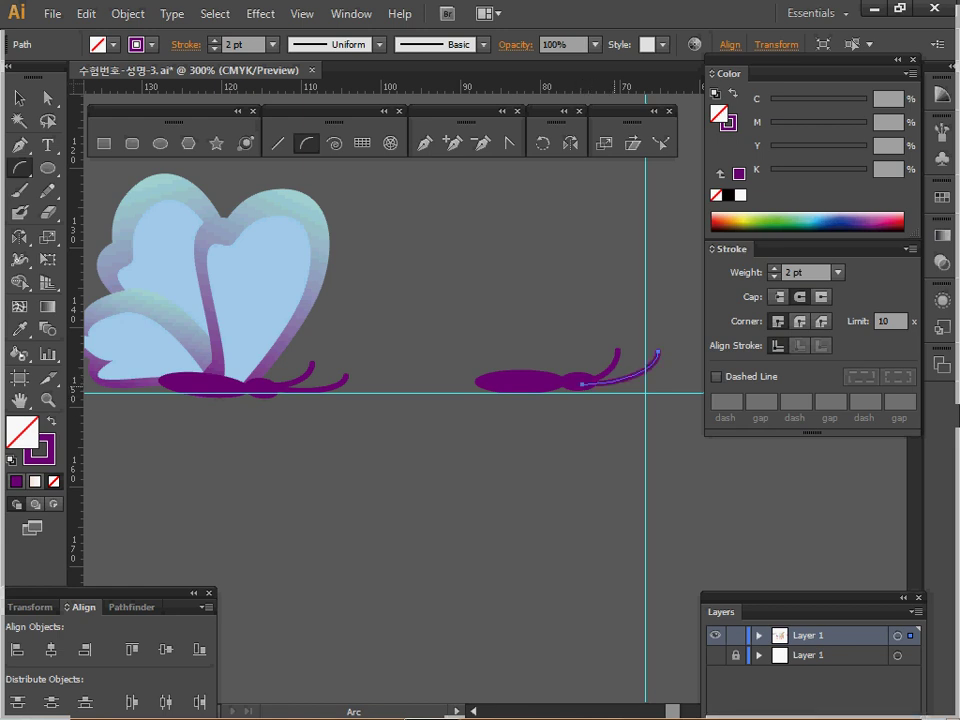
key("ctrl")
left_click(485, 472, "ctrl")
Step: Isolate the finished butterfly's group and copy the light blue inner shape of its front wing
key("space")
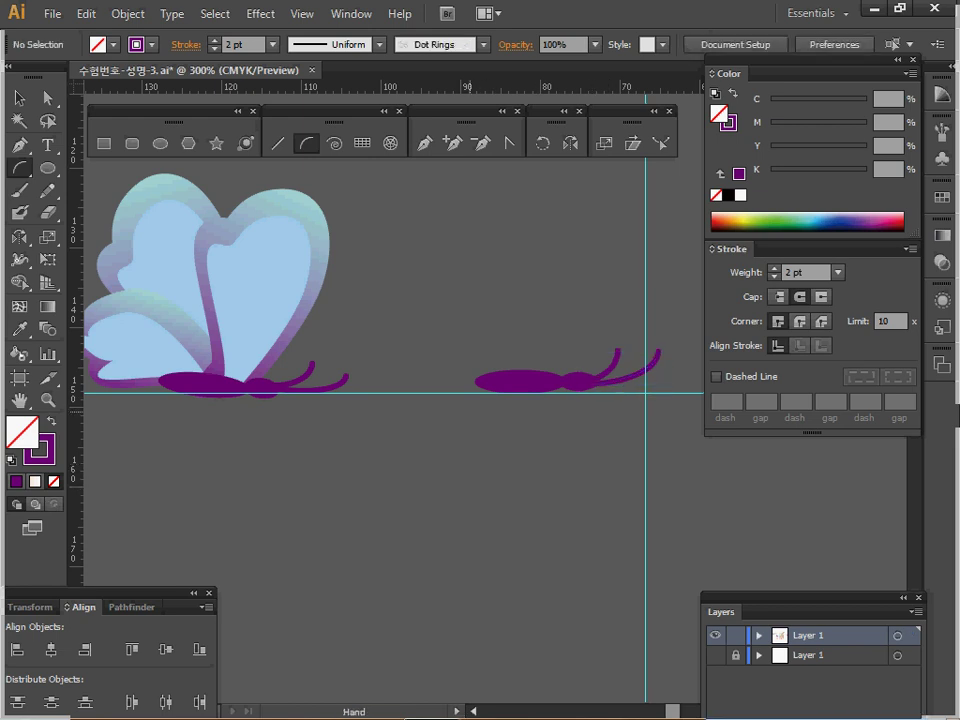
left_click_drag(470, 410, 481, 451)
left_click(282, 322, "ctrl")
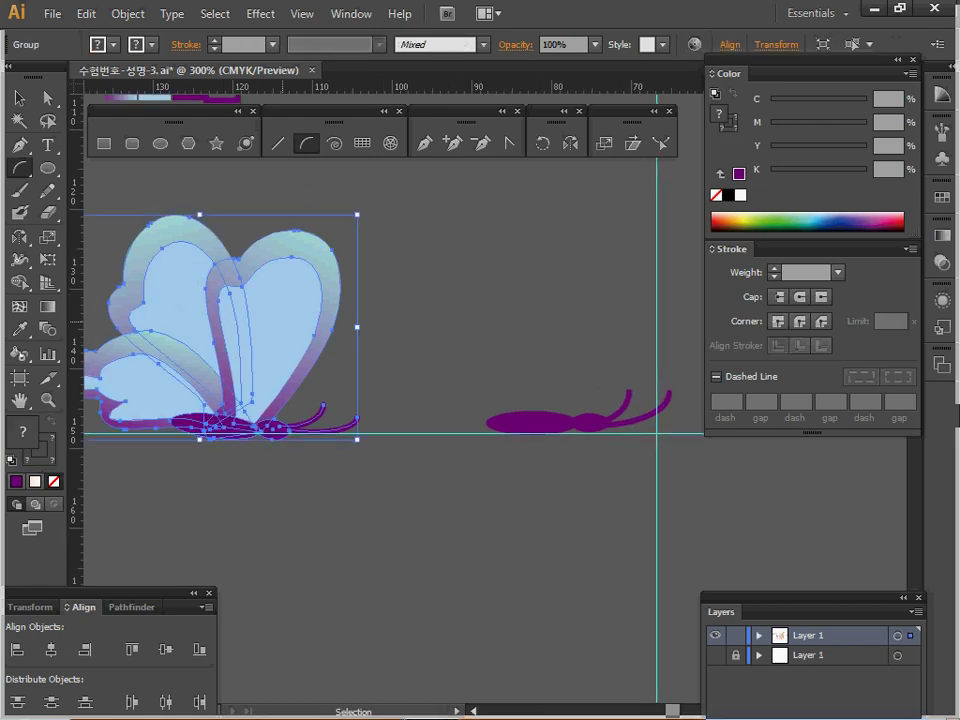
left_click(20, 98)
left_click(410, 267)
double_click(276, 306)
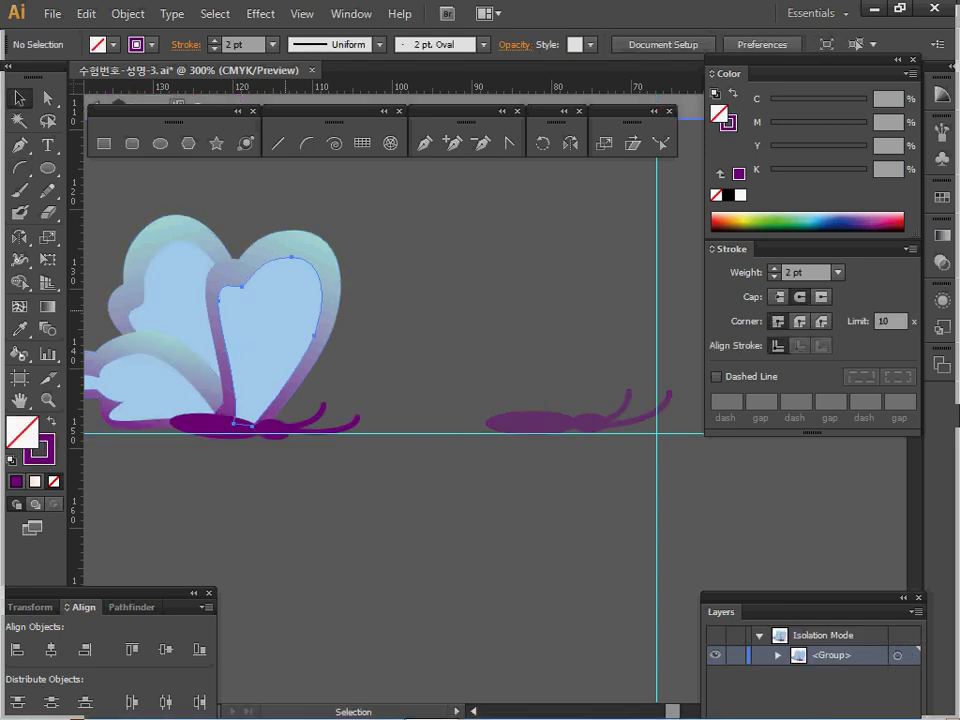
left_click(276, 306)
key("ctrl+c")
Step: Leave the butterfly's group, paste the wing shape, place its tip on the new body, and save the document
double_click(444, 290, "ctrl")
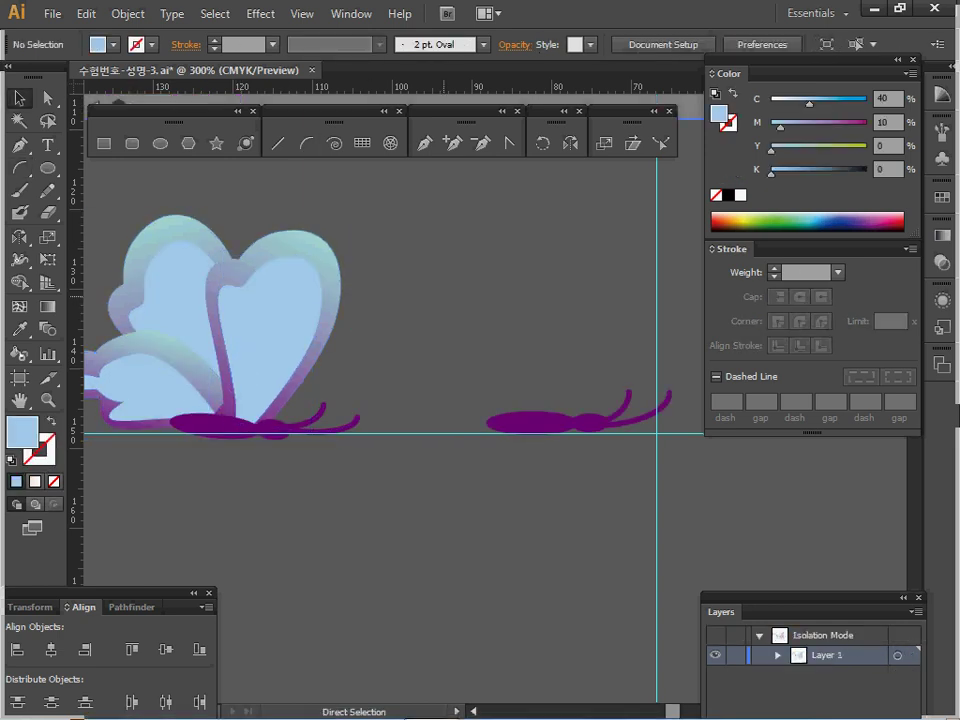
key("ctrl+v")
left_click_drag(498, 418, 586, 342)
key("space")
left_click_drag(533, 418, 476, 418)
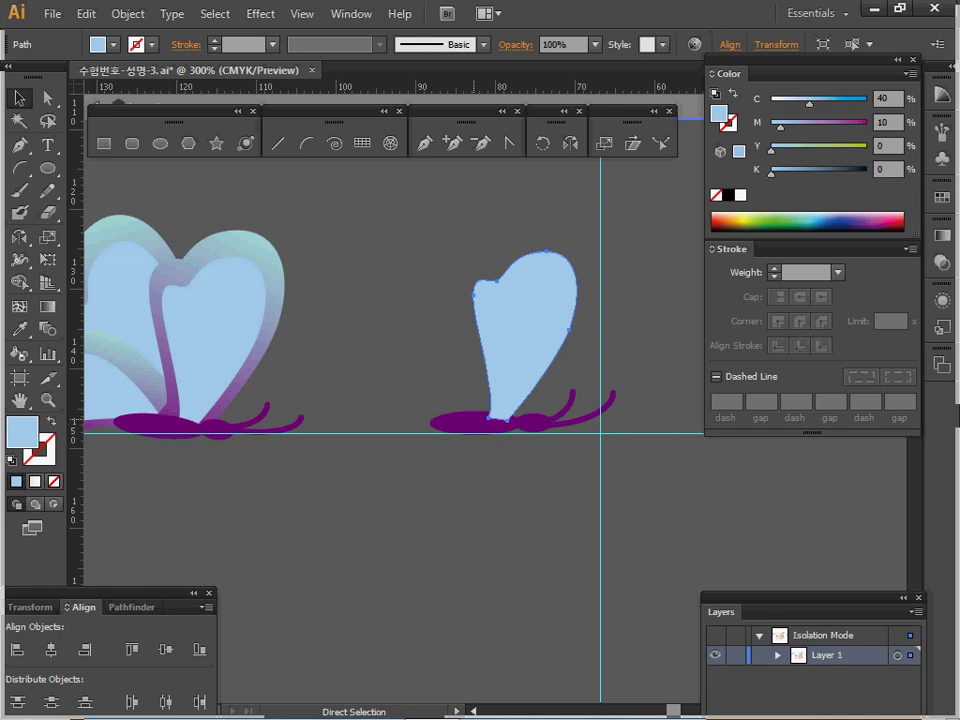
key("ctrl+s")
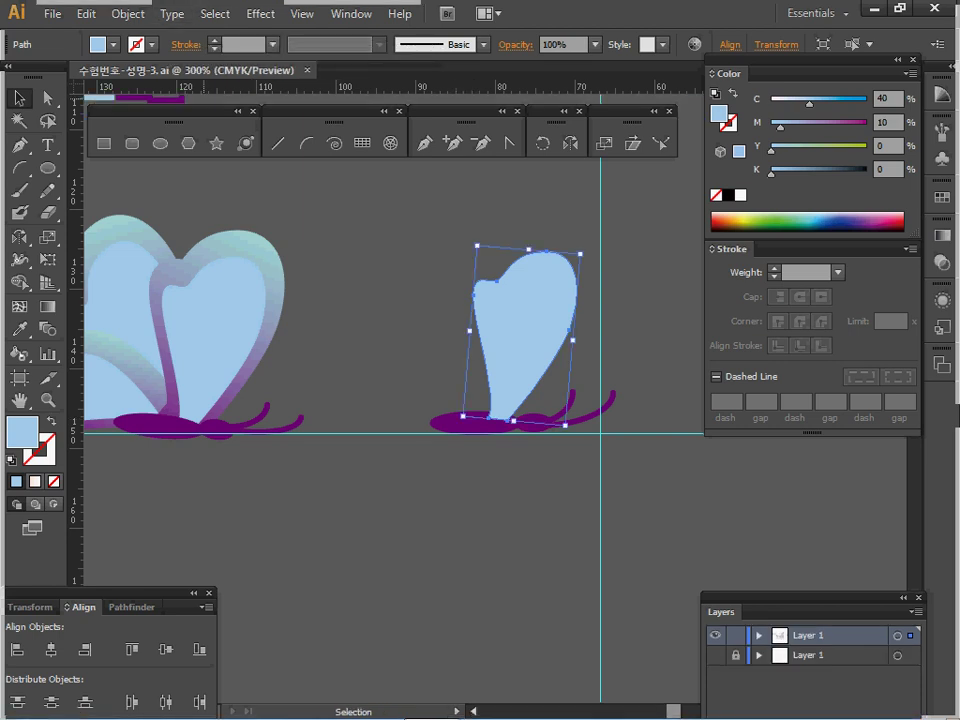
Step: Offset the path of the pasted light blue wing shape by 2 mm with miter joins and a miter limit of 4
left_click(127, 14)
mouse_move(230, 395)
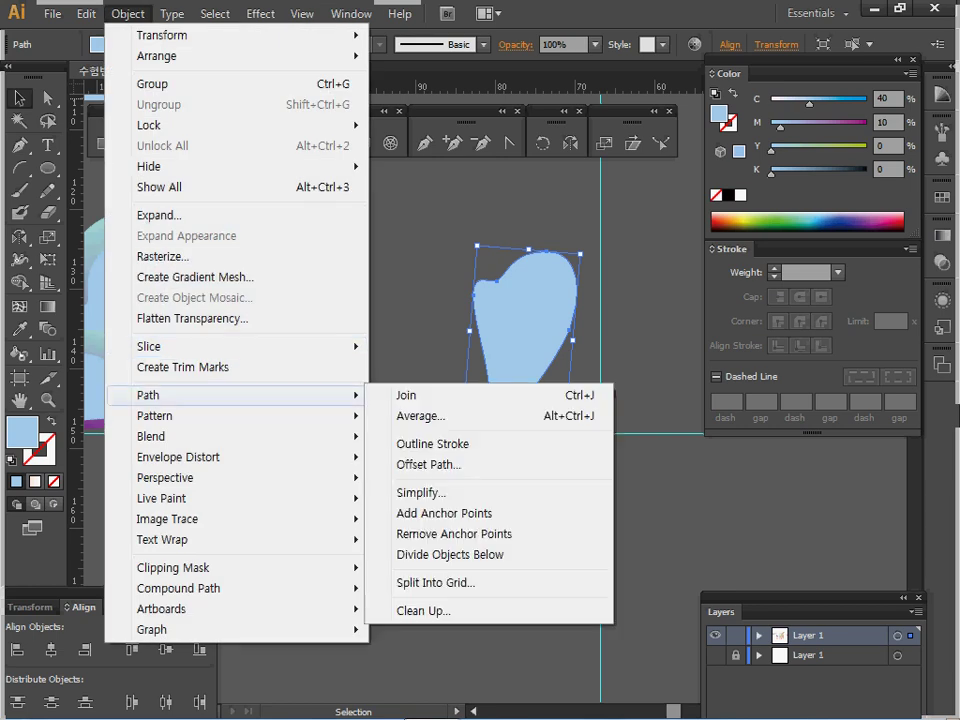
left_click(428, 464)
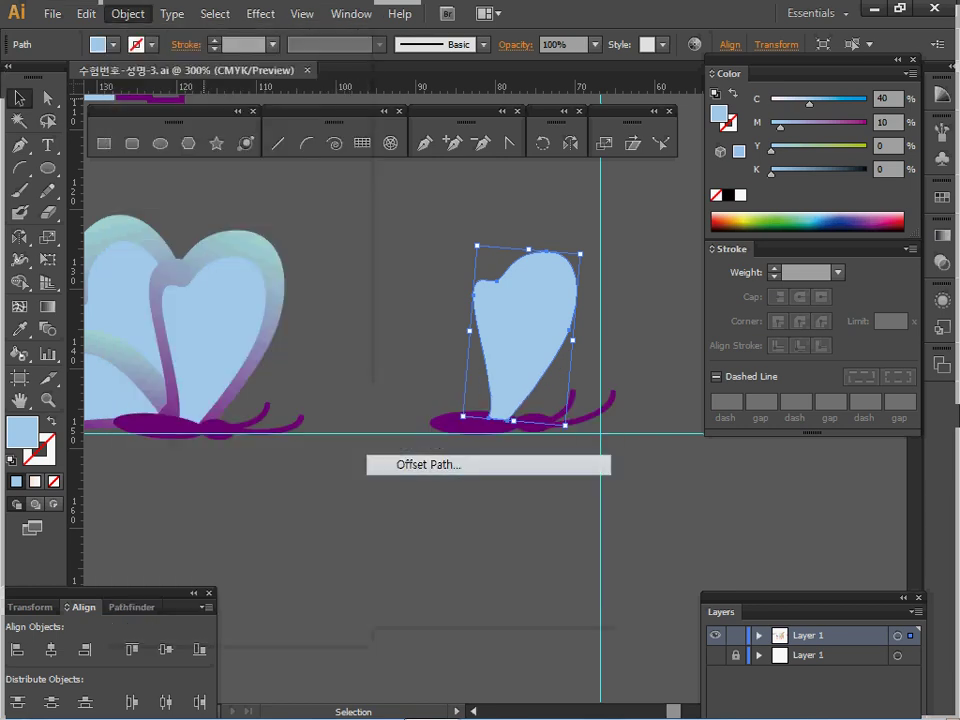
type("2")
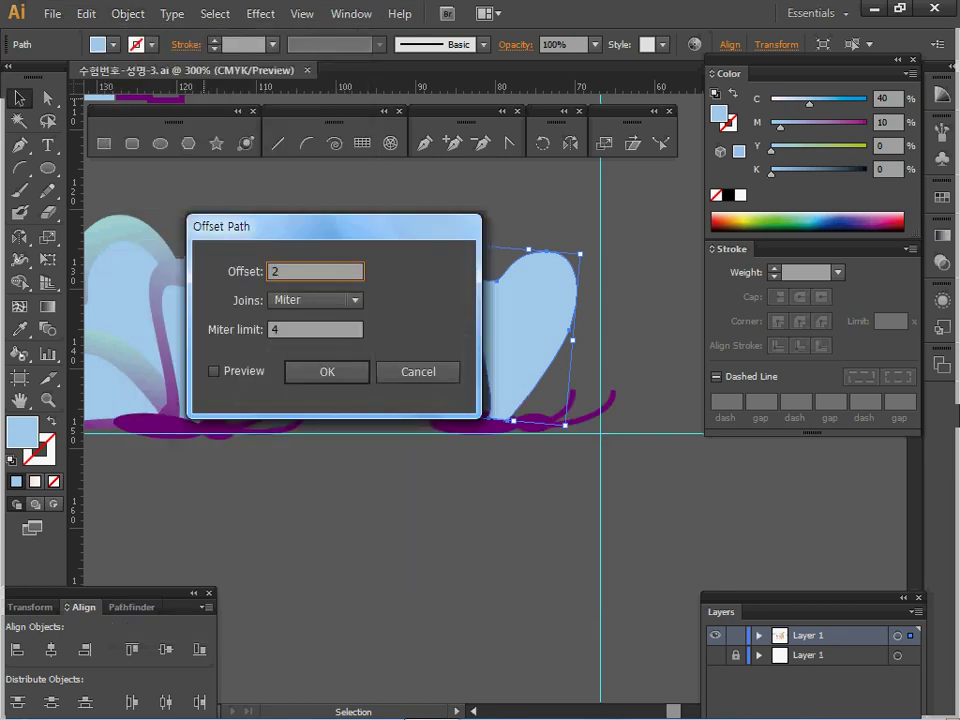
left_click(214, 371)
left_click_drag(300, 227, 310, 353)
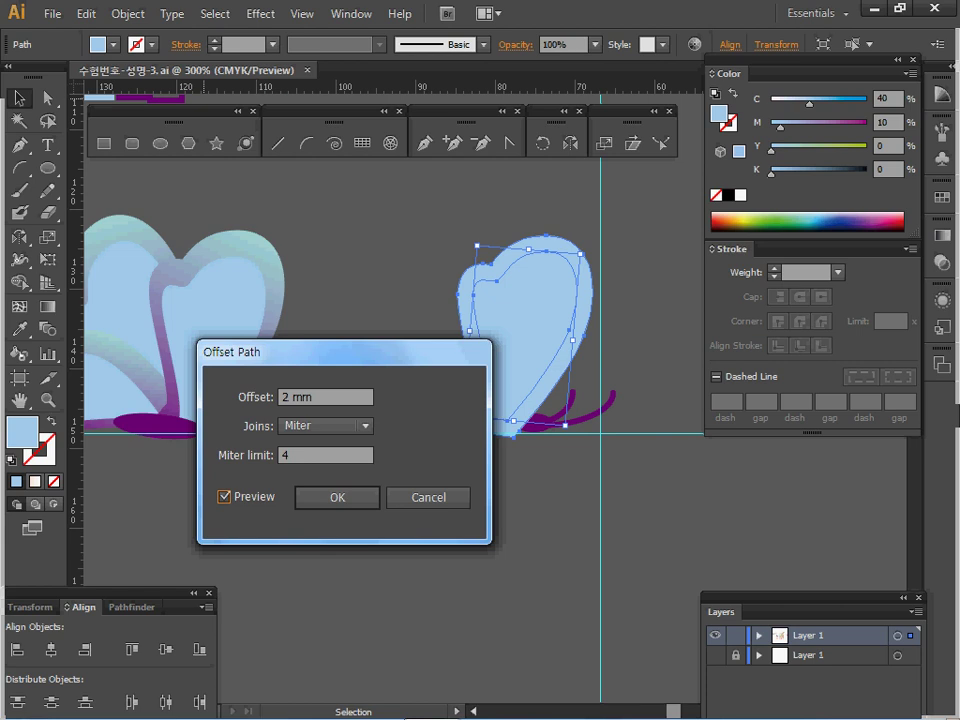
key("Tab")
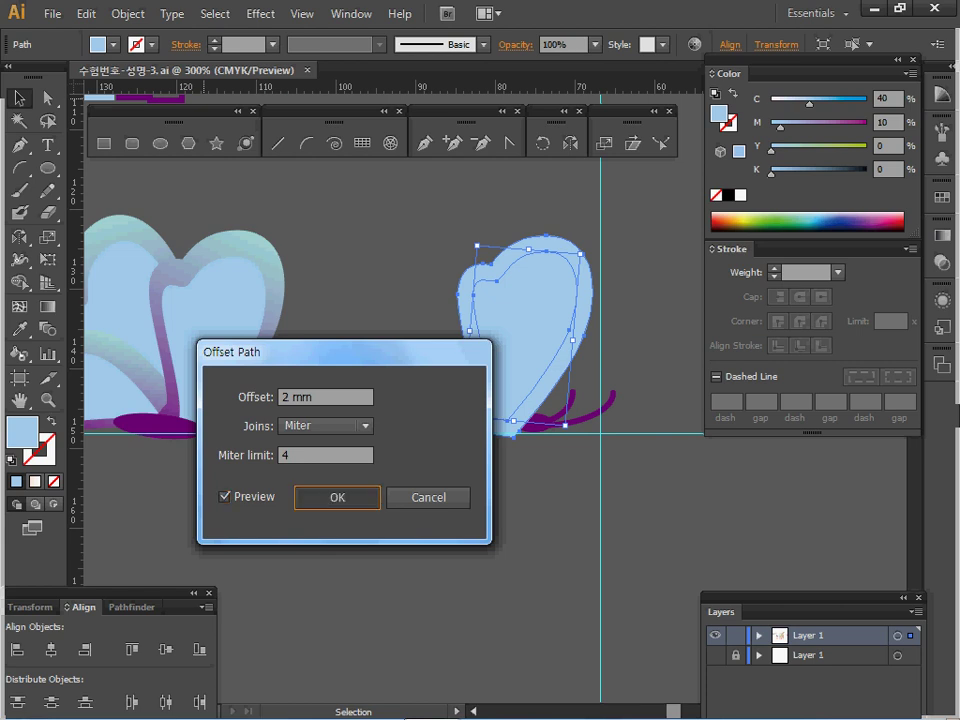
key("Return")
Step: Fill the offset outline with the gradient sampled from the finished butterfly's wing border and set its linear angle to 70°
key("i")
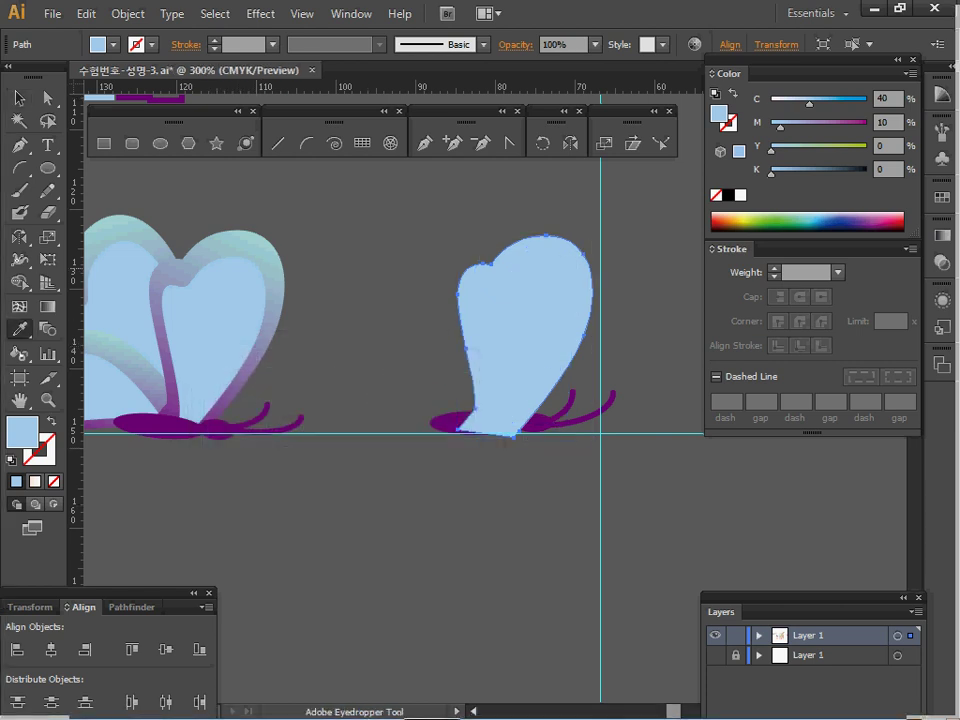
left_click(246, 247)
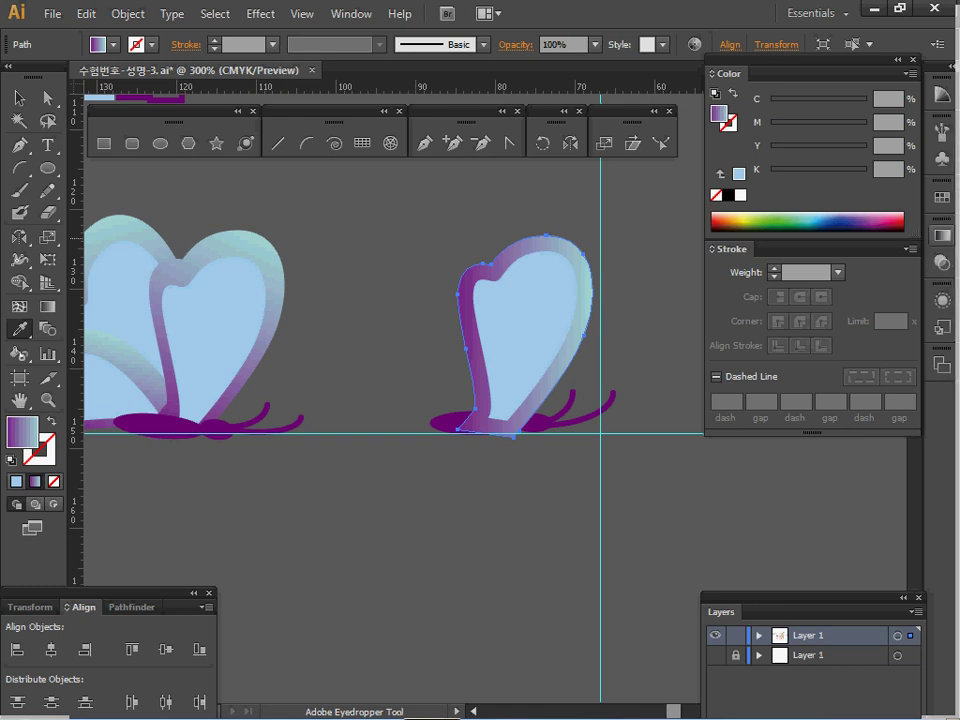
left_click(941, 236)
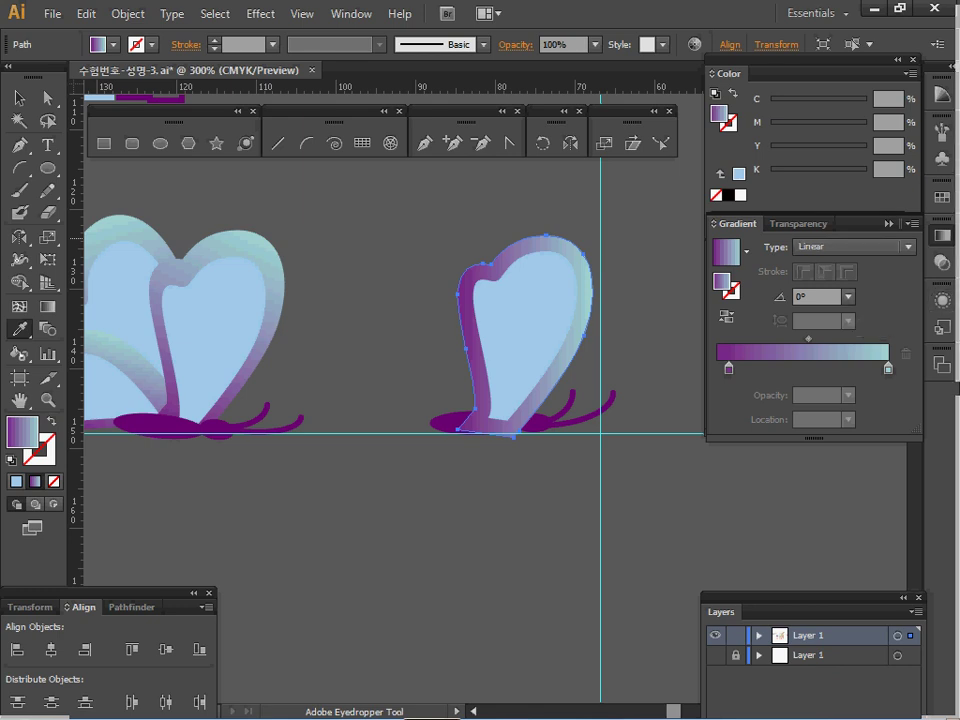
left_click(805, 297)
type("7")
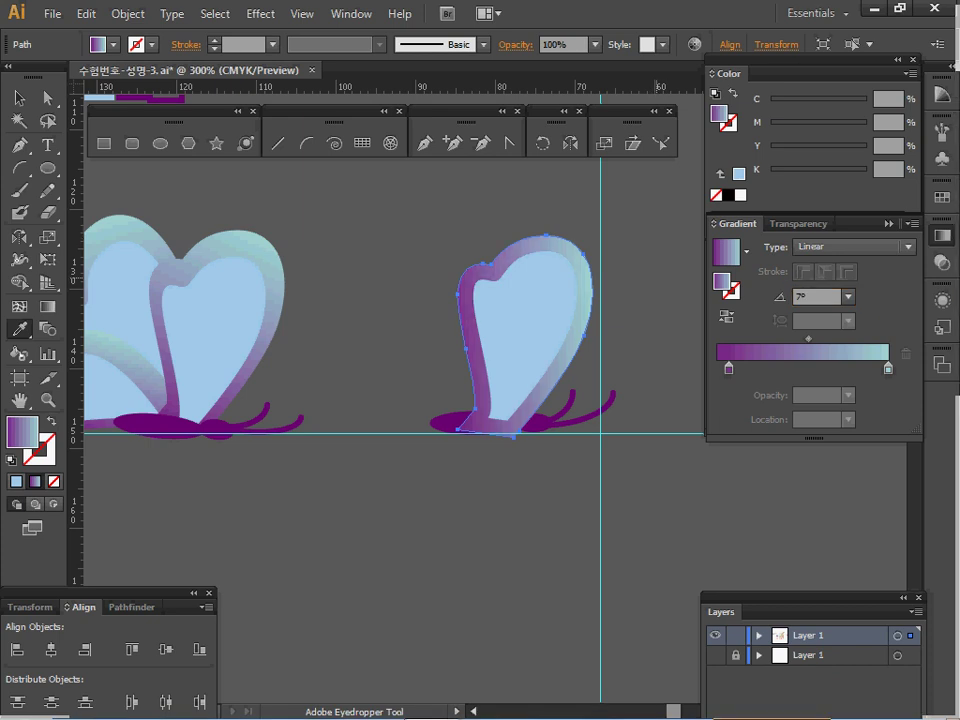
key("Return")
key("Escape")
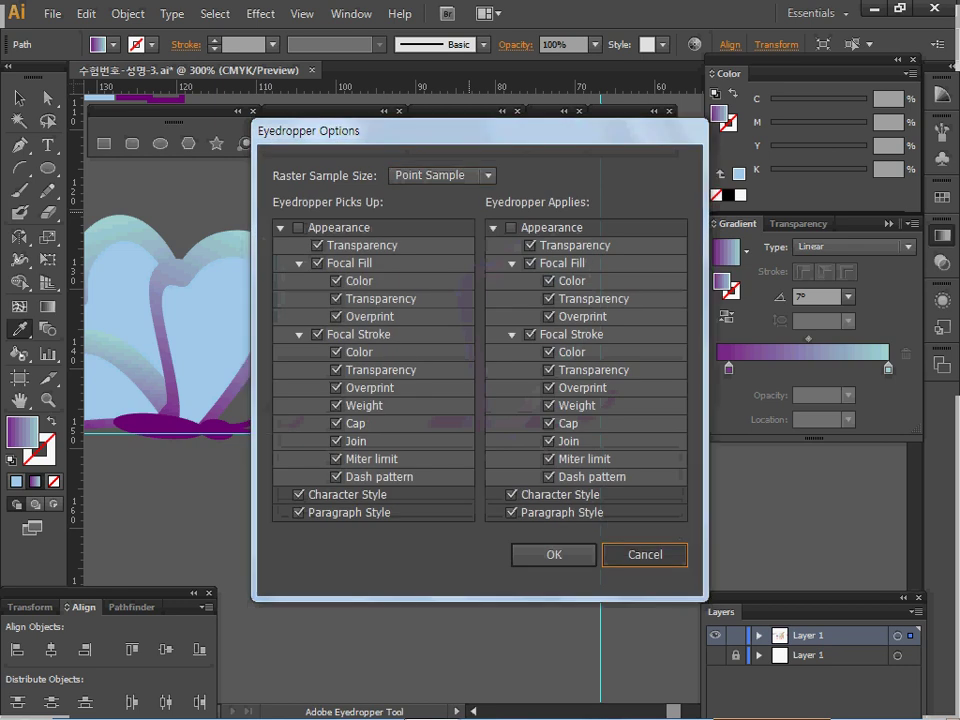
double_click(803, 297)
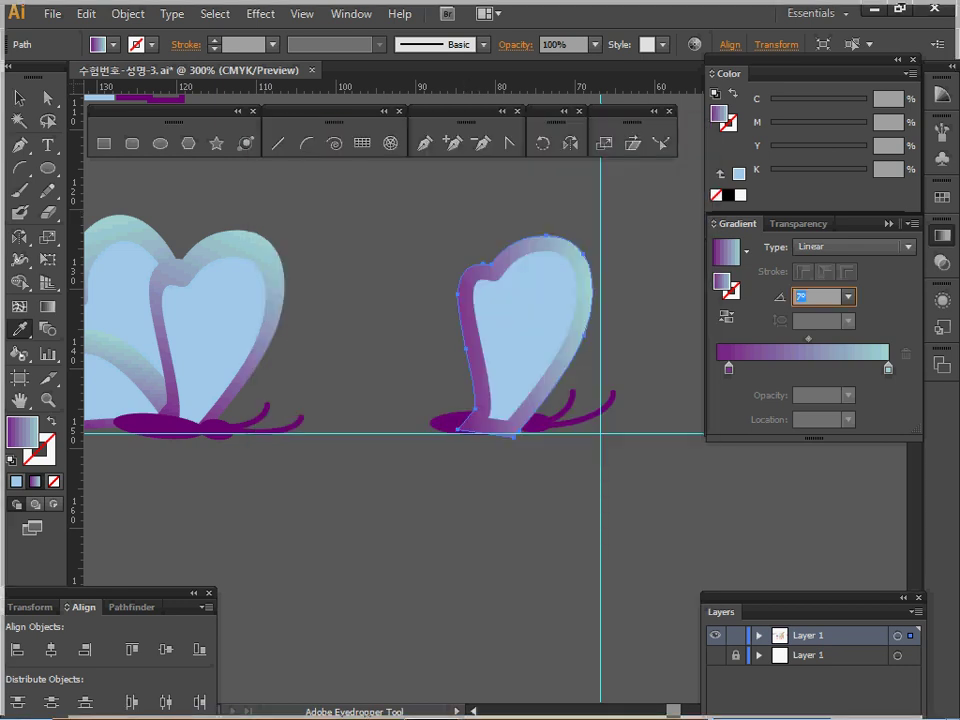
key("Return")
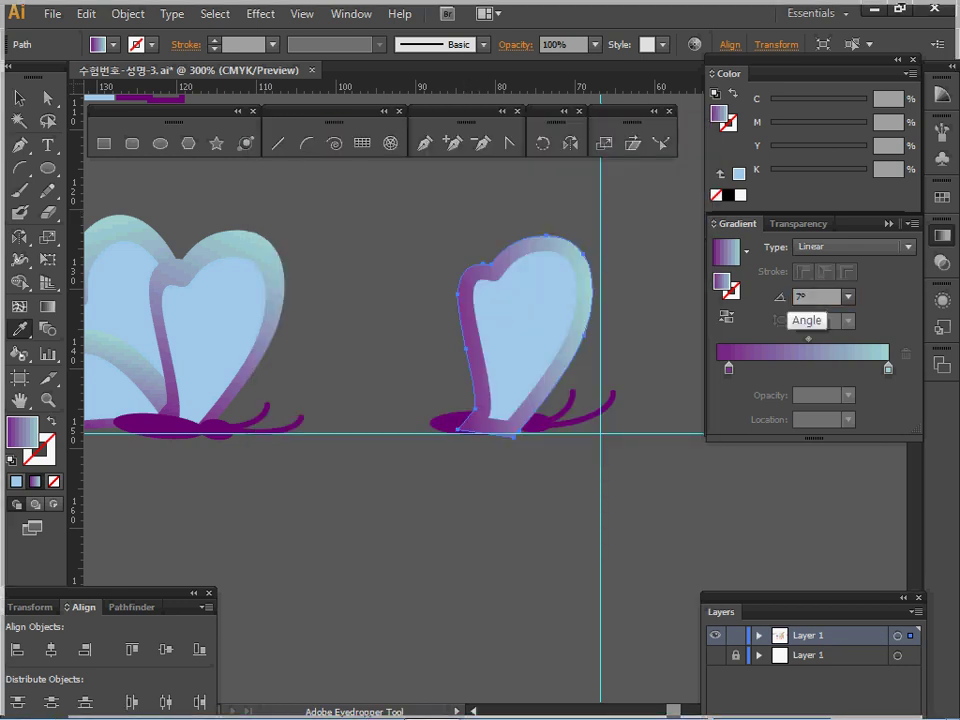
double_click(817, 297)
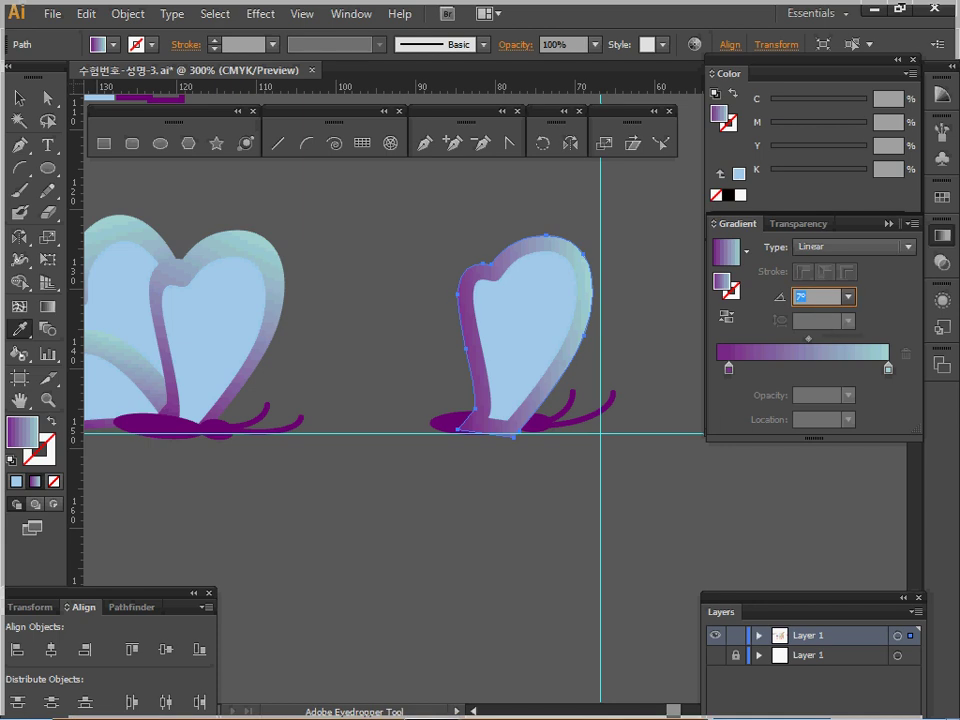
type("70")
key("Return")
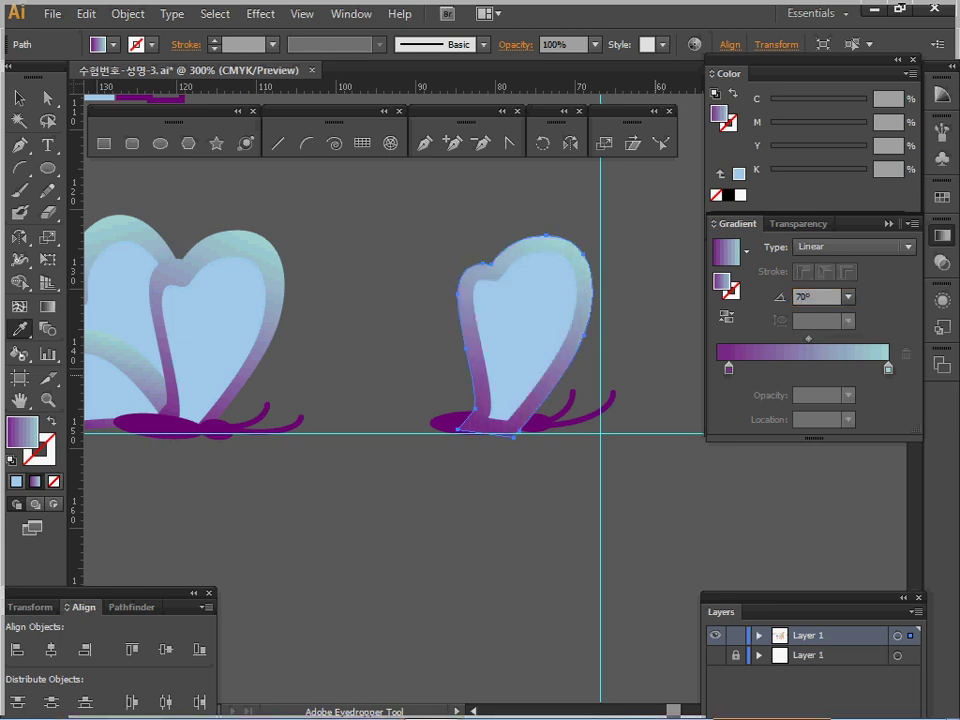
Step: Examine the CMYK values of the wing border gradient's purple and light teal colour stops
key("v")
key("i")
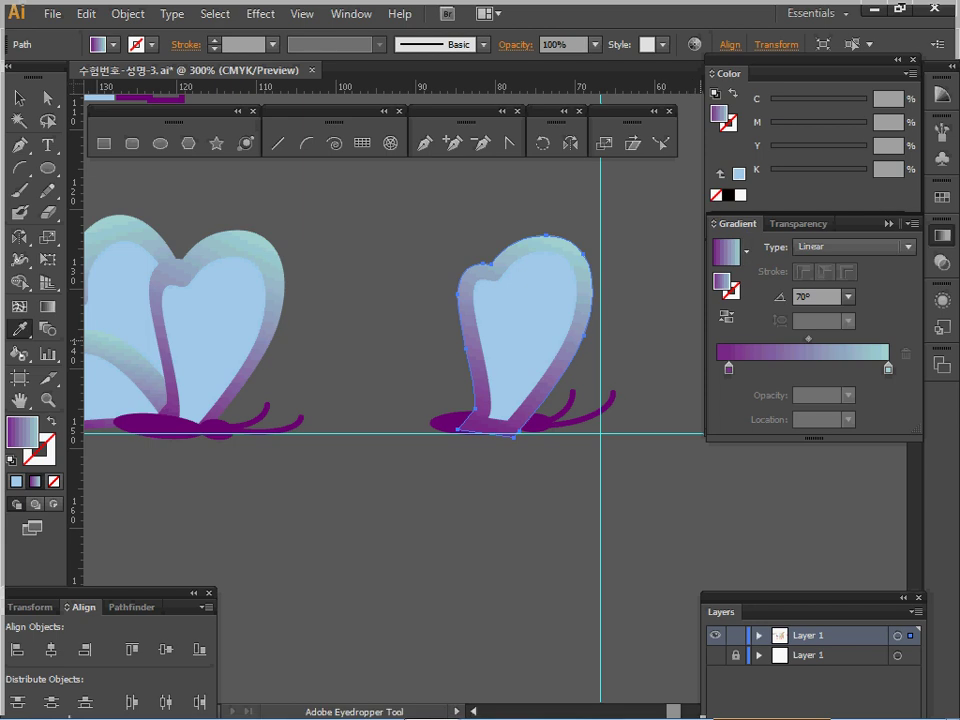
left_click(729, 368)
double_click(729, 368)
key("Escape")
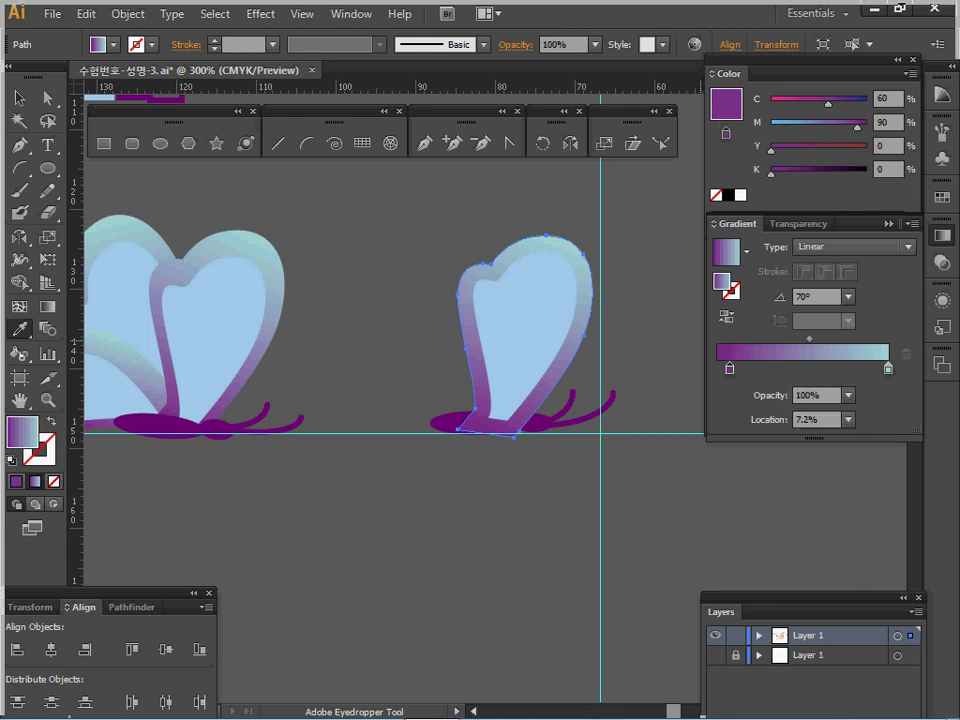
left_click(888, 368)
double_click(888, 368)
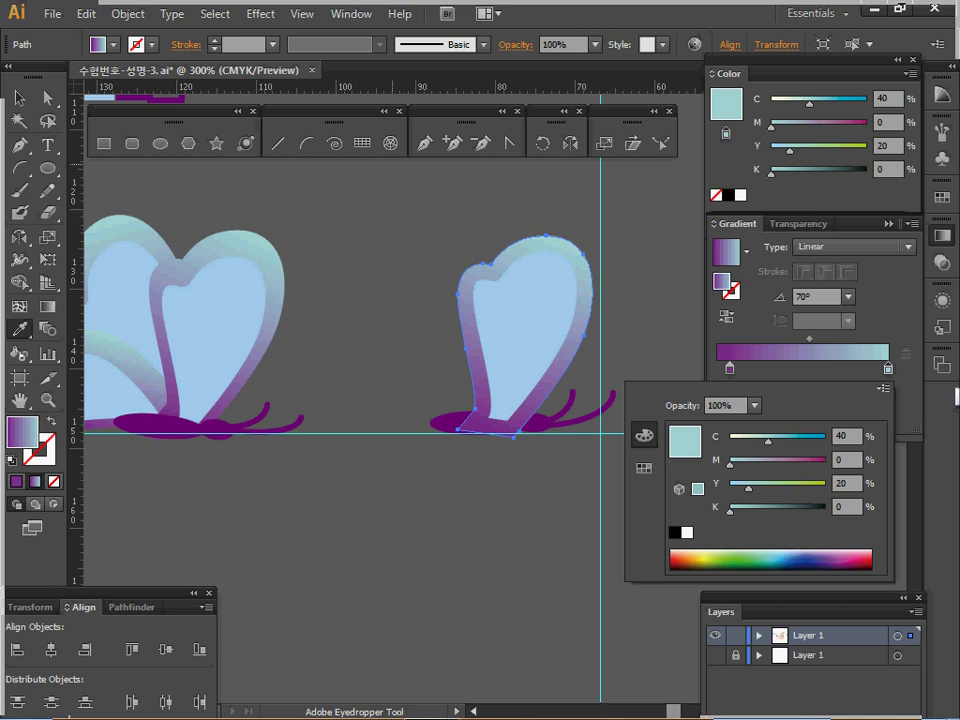
key("Escape")
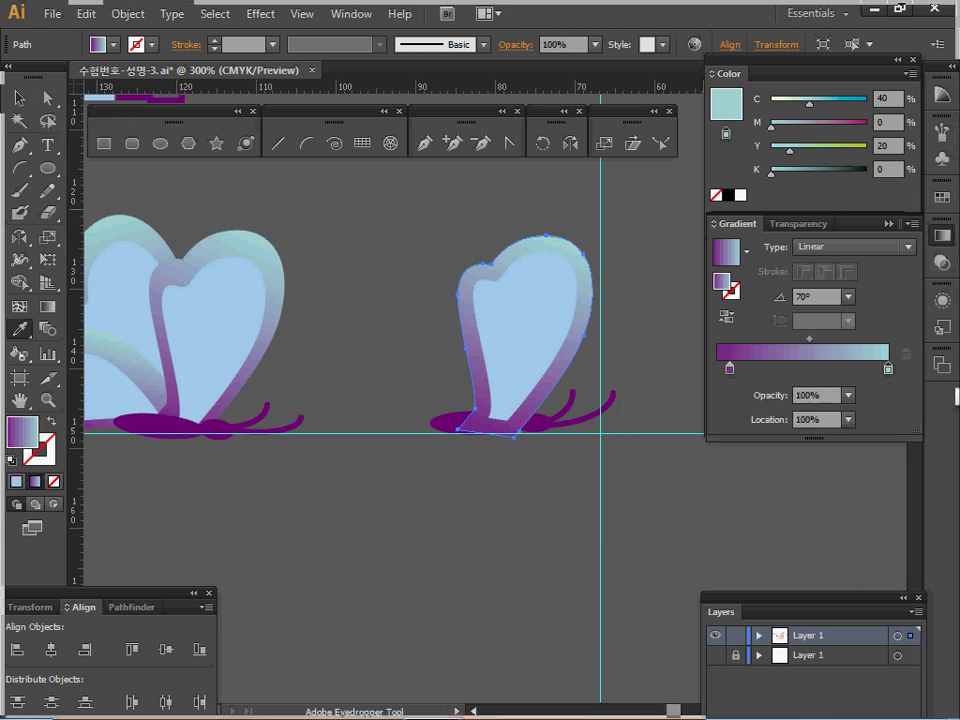
left_click(888, 224)
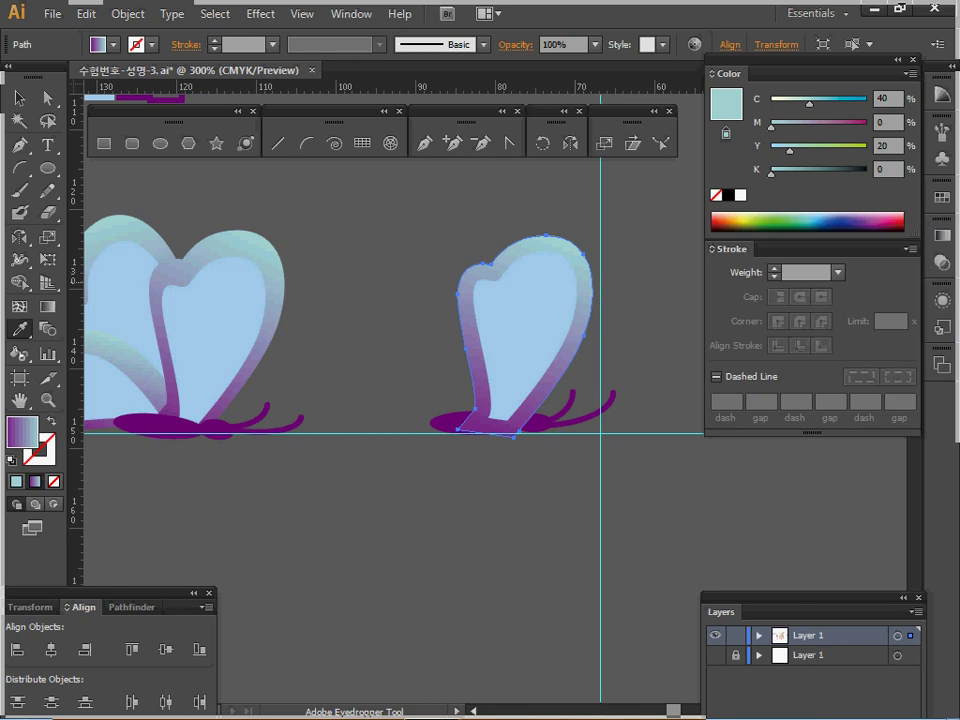
Step: Nudge the gradient outline slightly right and up so the border around the light blue shape is uneven
key("v")
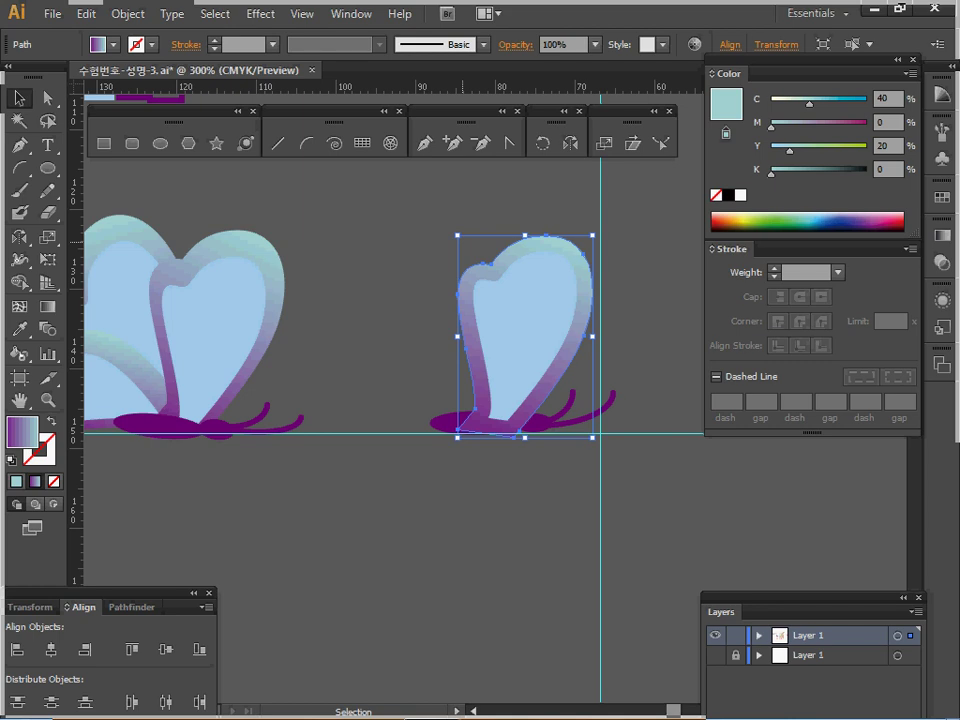
key("Right")
key("Right")
key("Right")
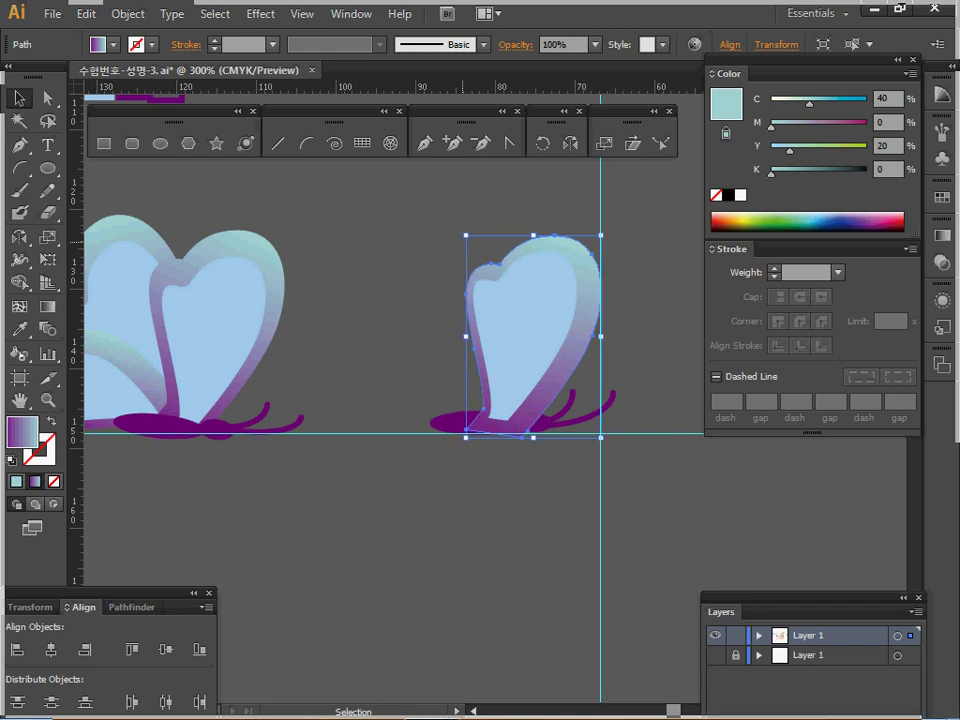
key("Up")
key("Left")
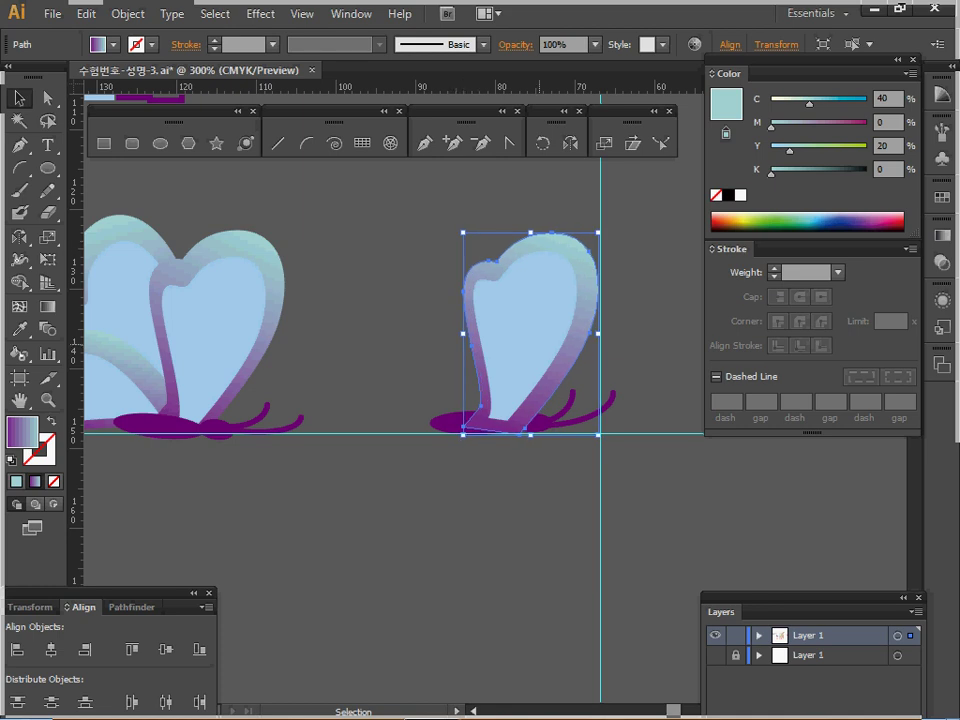
Step: Select the light blue wing shape with its gradient border and create a copy rotated by 43°
left_click_drag(406, 243, 585, 317)
left_click_drag(406, 242, 406, 242)
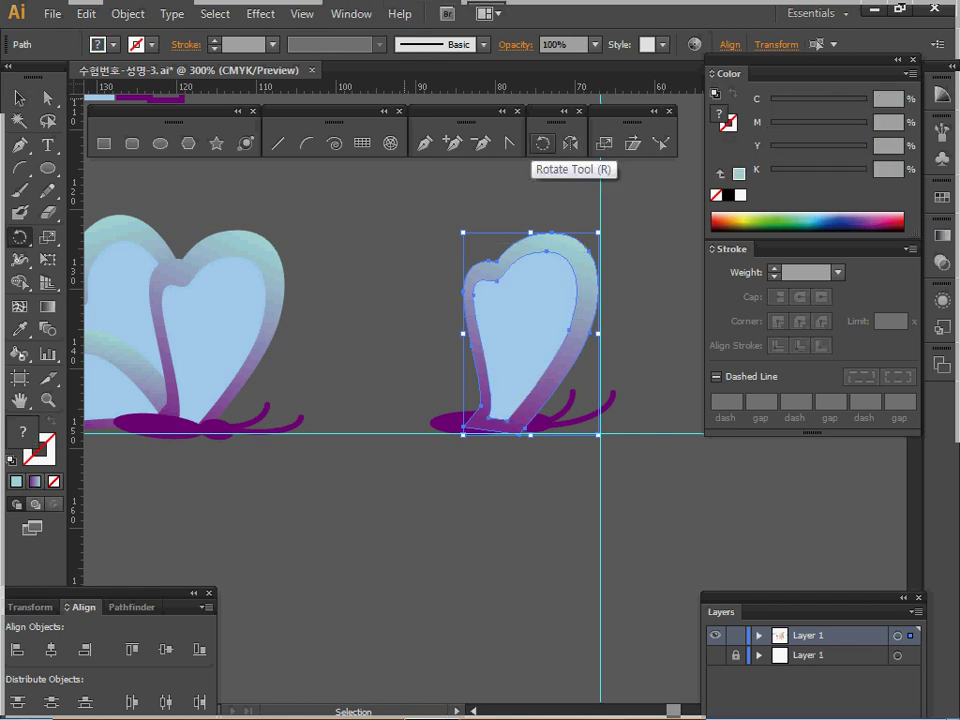
double_click(542, 143)
type("4")
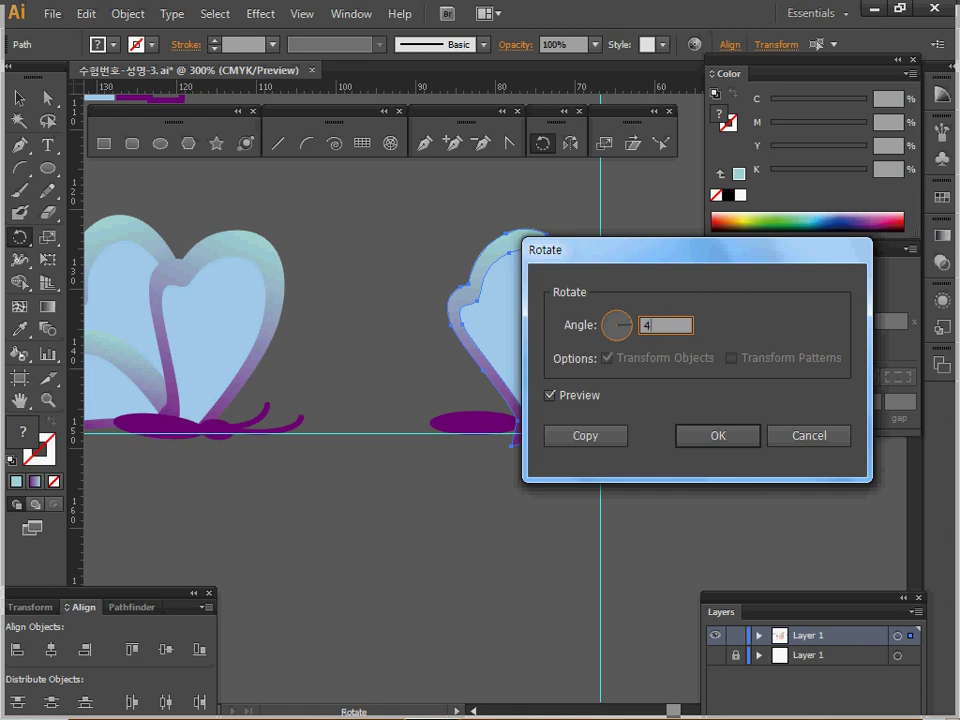
type("3")
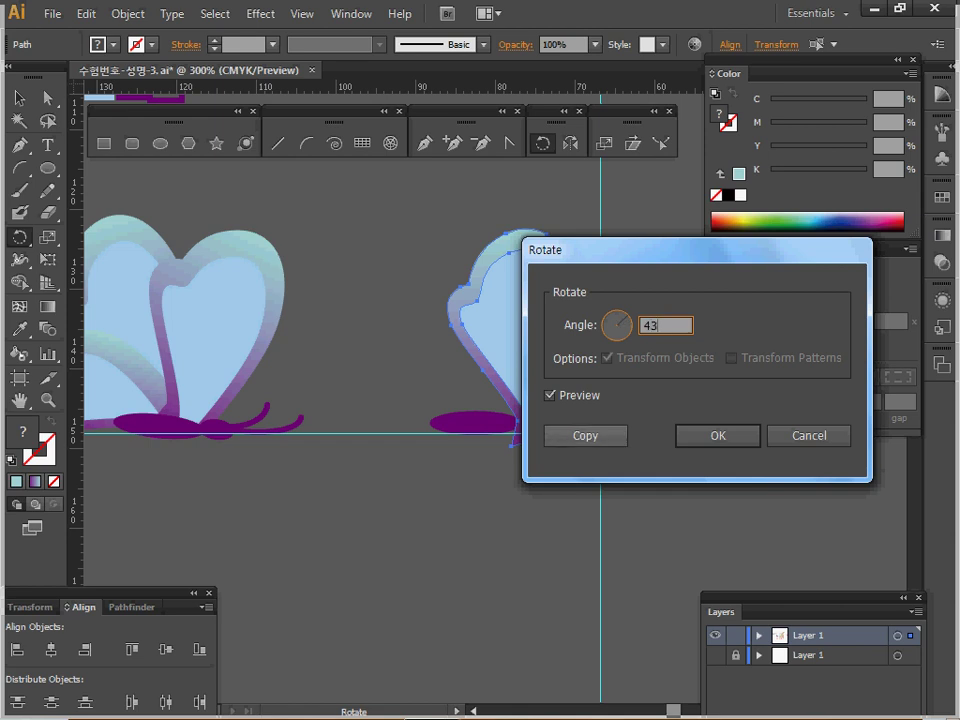
key("Return")
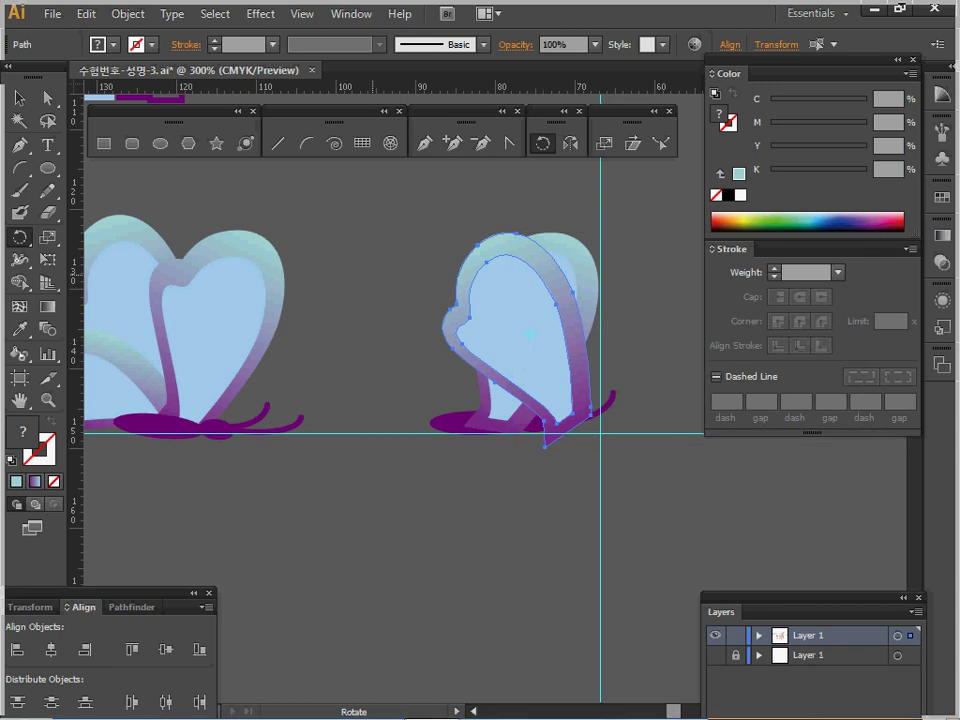
Step: Move the rotated wing copy left and slightly up, and send it behind the front wing
left_click_drag(530, 346, 463, 319)
key("r")
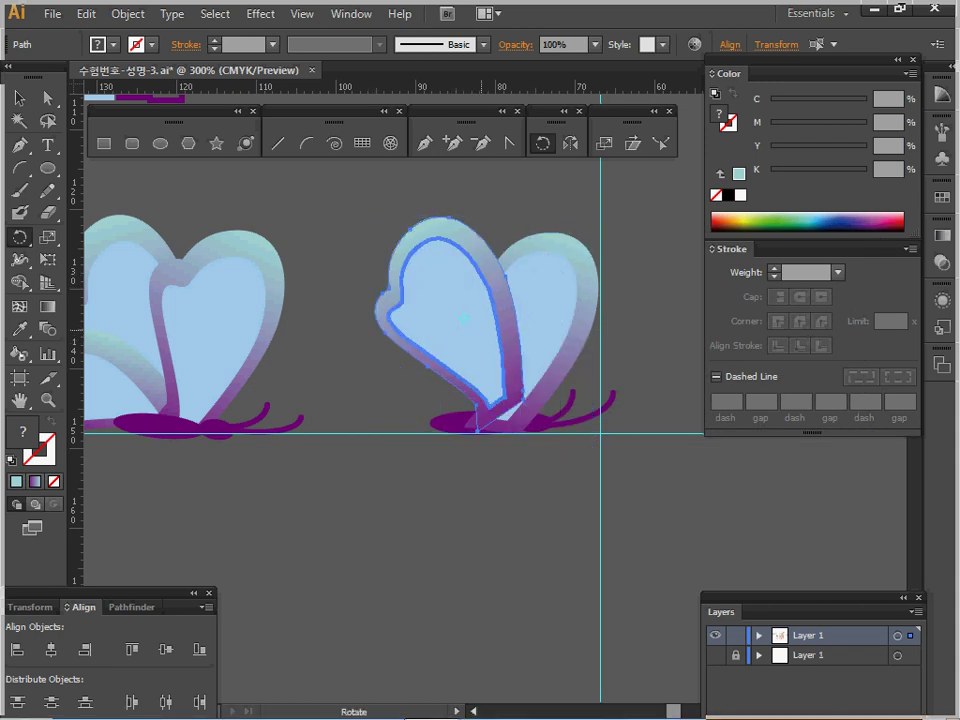
right_click(482, 332)
mouse_move(533, 579)
left_click(745, 574)
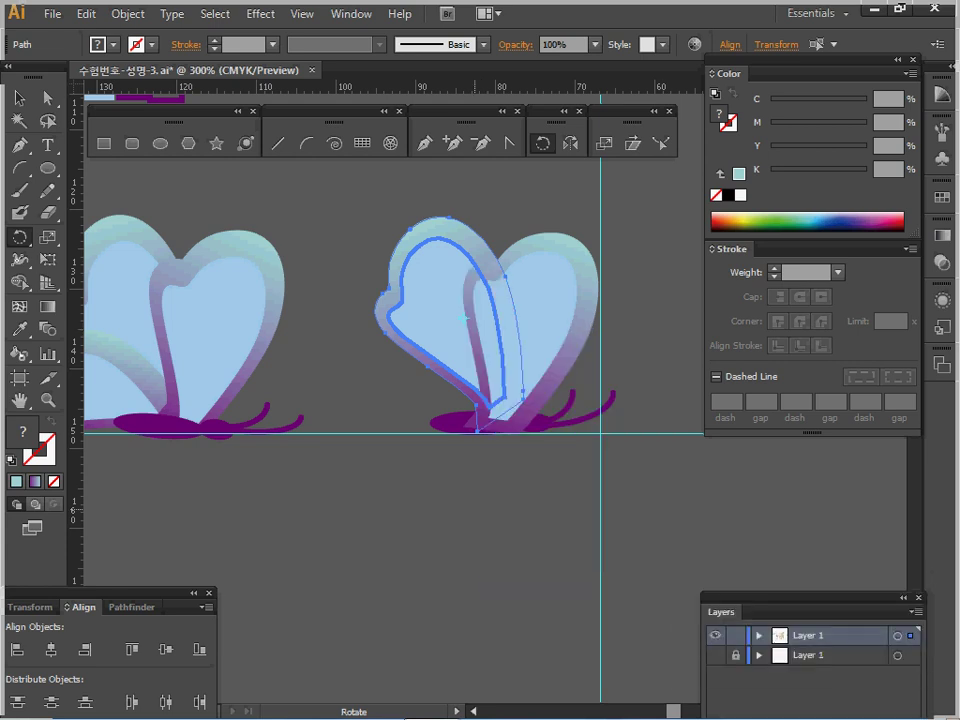
Step: Shift the front wing up and fine-tune both upper wings' positions on the body, deselect, and save the document
left_click(509, 570, "ctrl")
left_click_drag(386, 208, 444, 286)
left_click_drag(530, 183, 589, 254)
left_click_drag(564, 300, 561, 284)
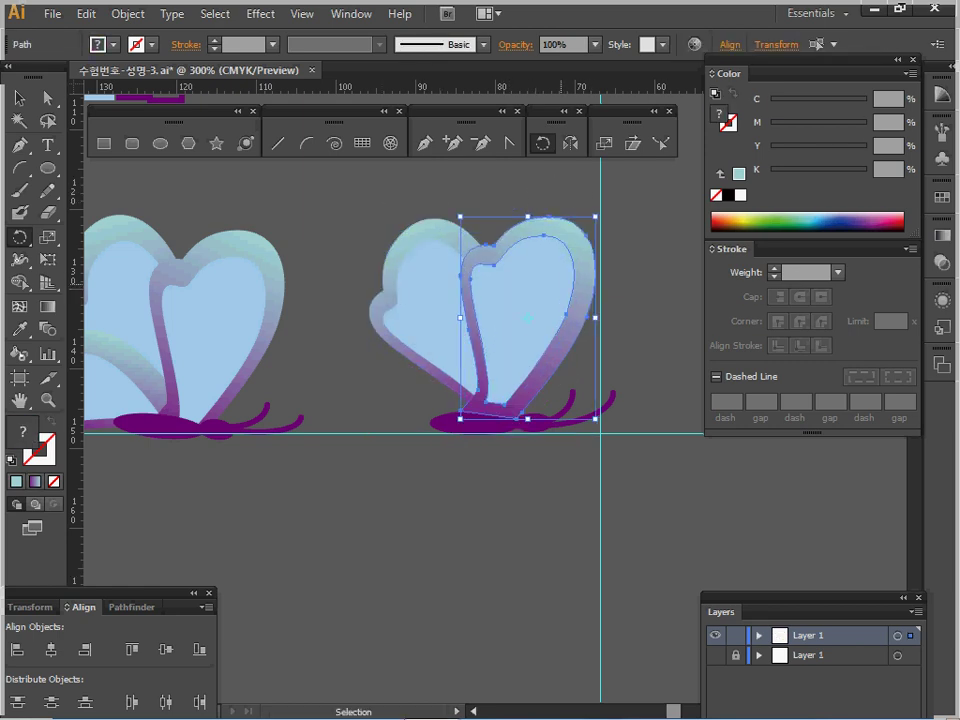
left_click_drag(354, 179, 428, 300)
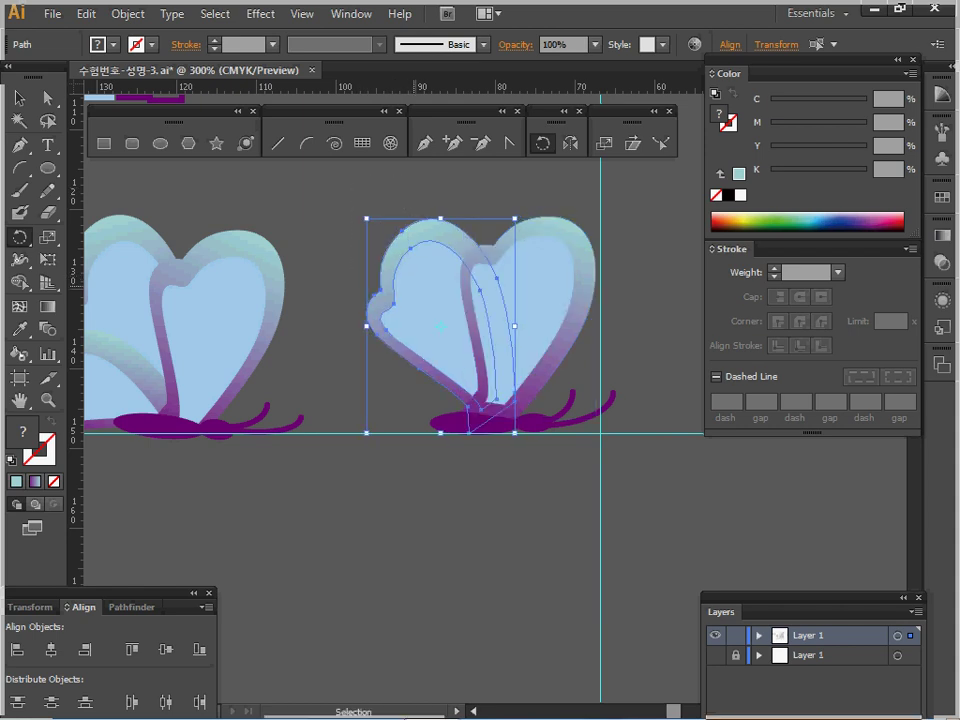
left_click(455, 501, "ctrl")
key("ctrl+s")
Step: Copy the finished butterfly's light blue lower wing shape, paste it, and place its tip on the new body
left_click_drag(455, 501, 634, 647)
left_click_drag(494, 500, 380, 370)
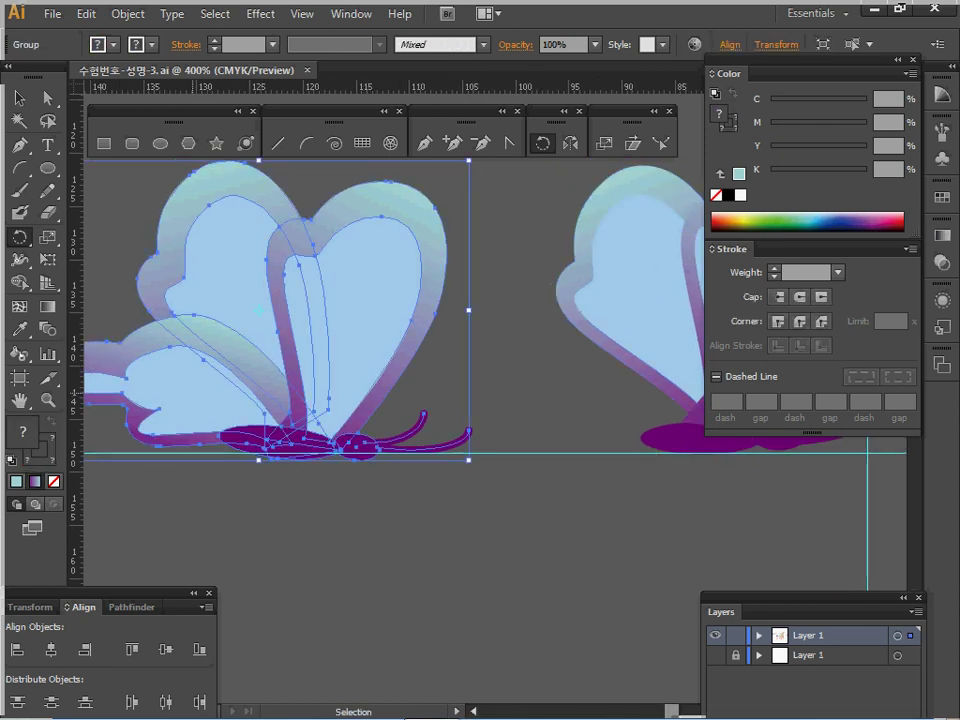
left_click(48, 98)
left_click(197, 391)
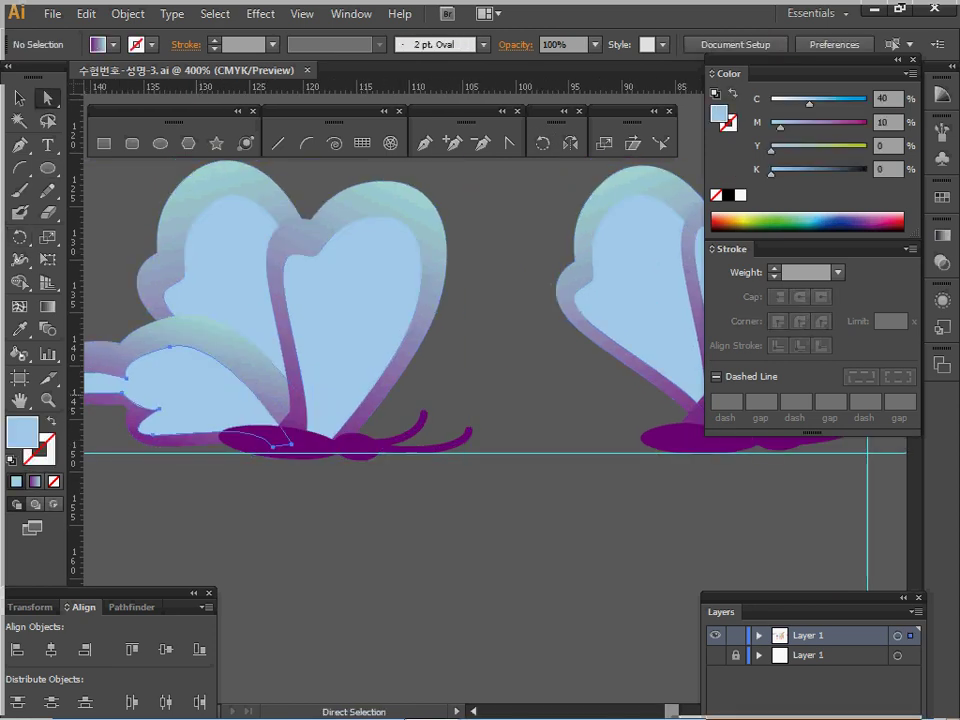
left_click_drag(480, 510, 331, 510)
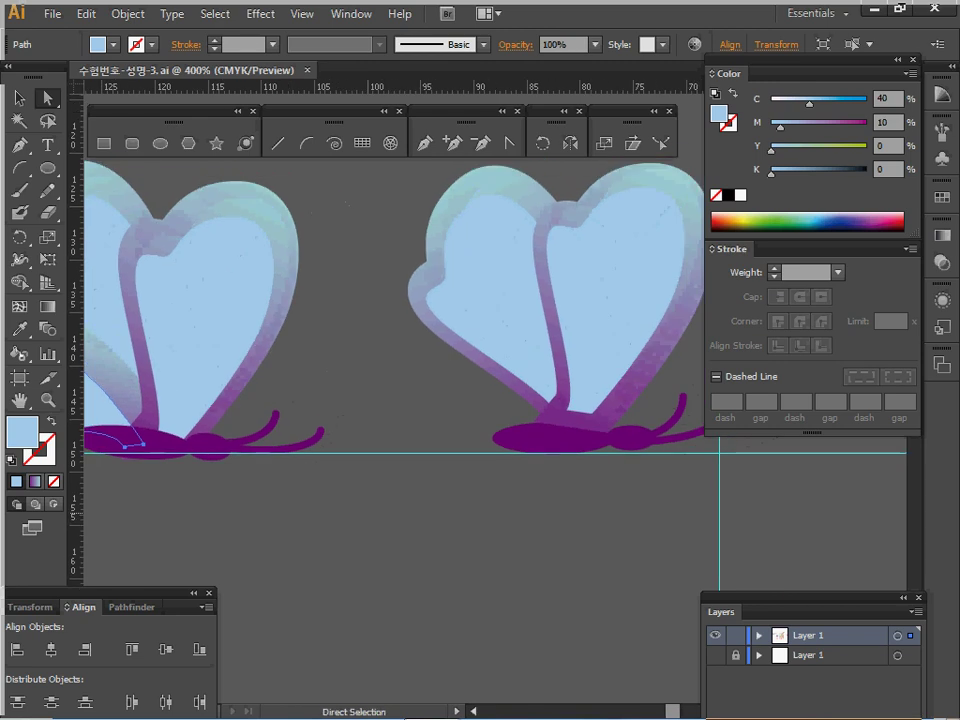
key("ctrl+v")
left_click_drag(559, 412, 500, 388)
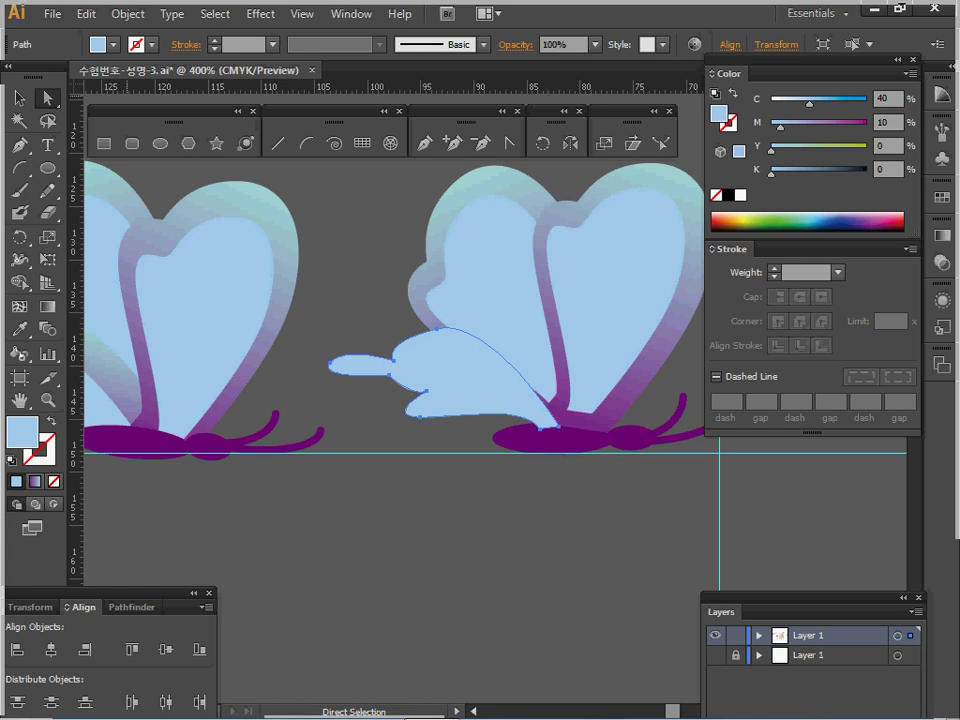
left_click(128, 13)
mouse_move(250, 395)
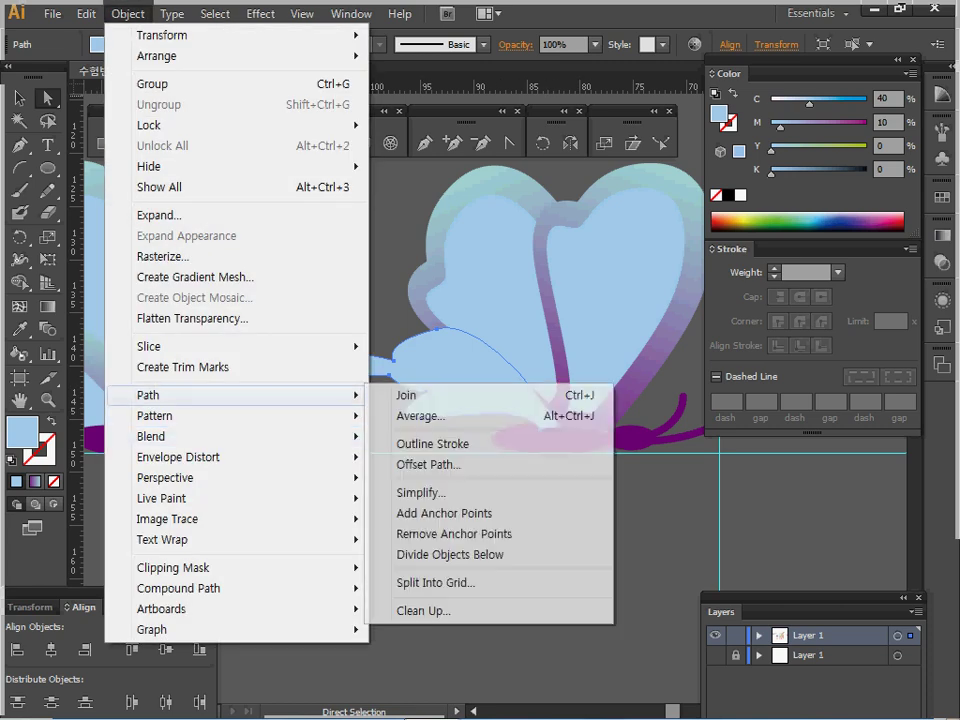
left_click(432, 443)
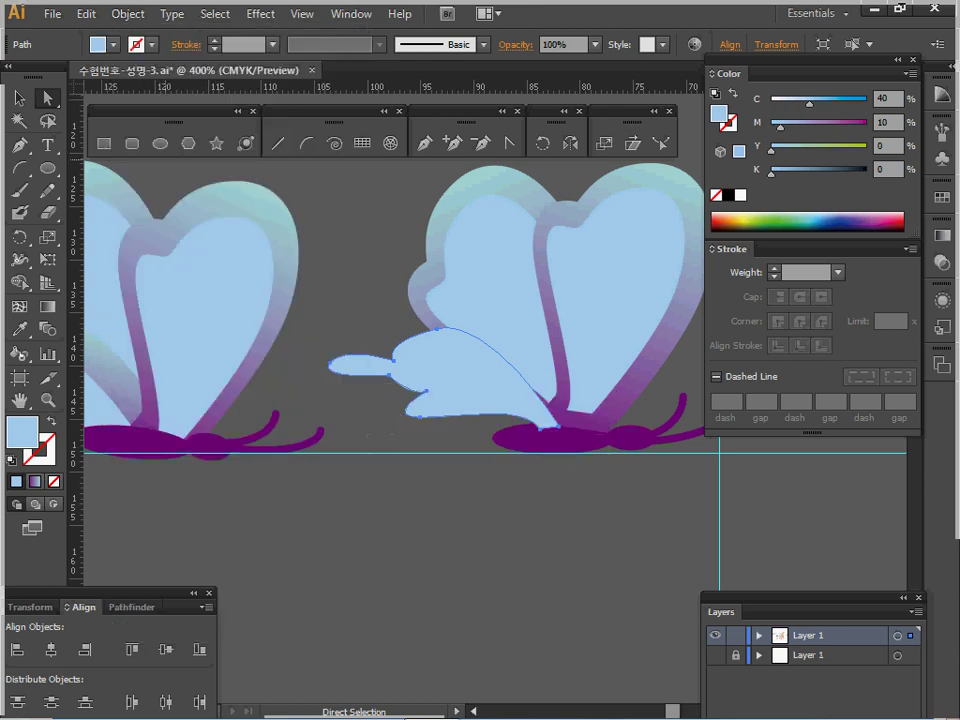
left_click(86, 14)
left_click(124, 34)
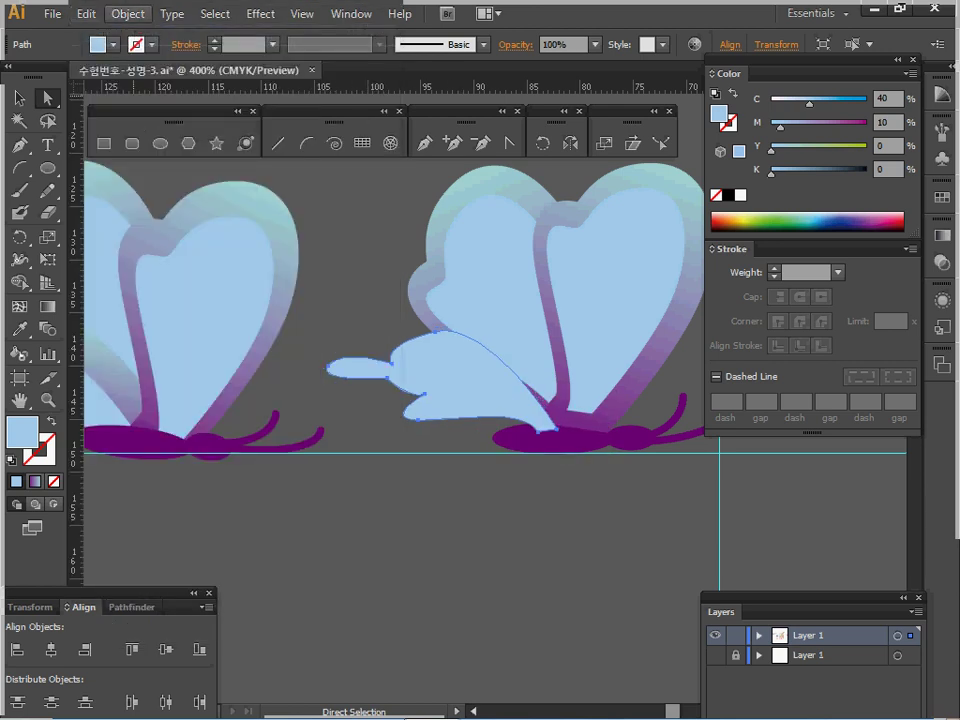
Step: Create an offset path of 2 mm around the light blue lower wing shape
left_click(128, 13)
mouse_move(250, 395)
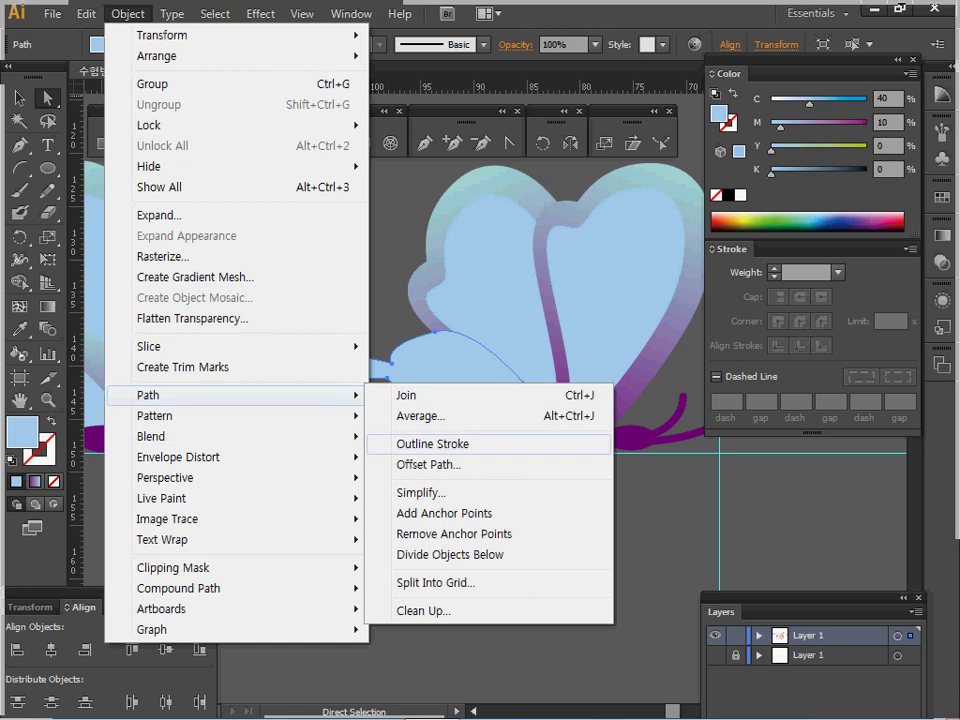
left_click(430, 464)
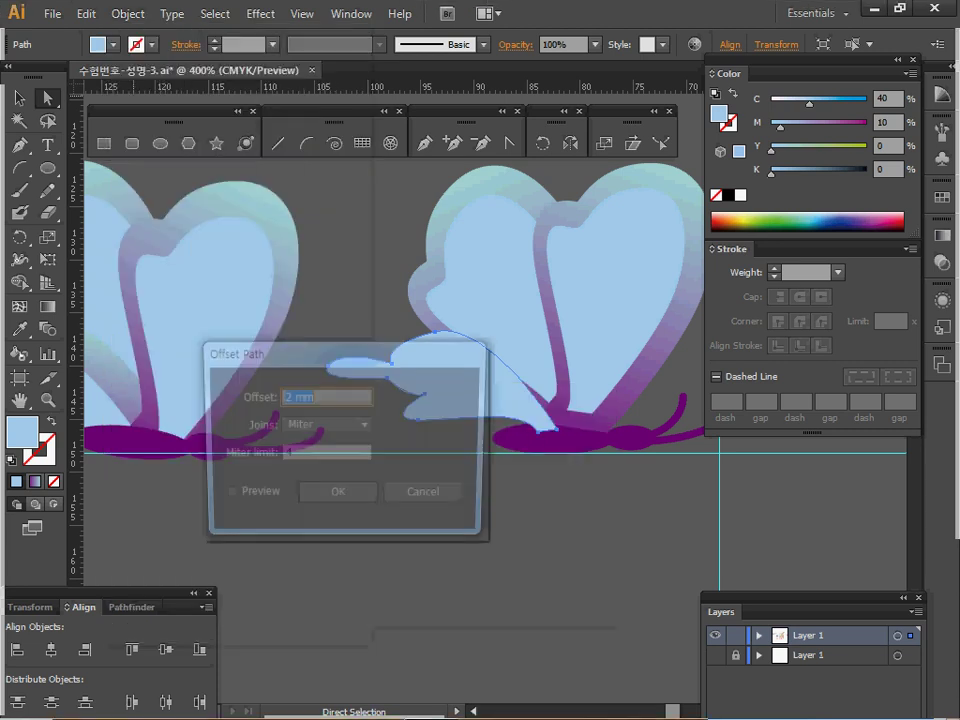
type("2")
key("Return")
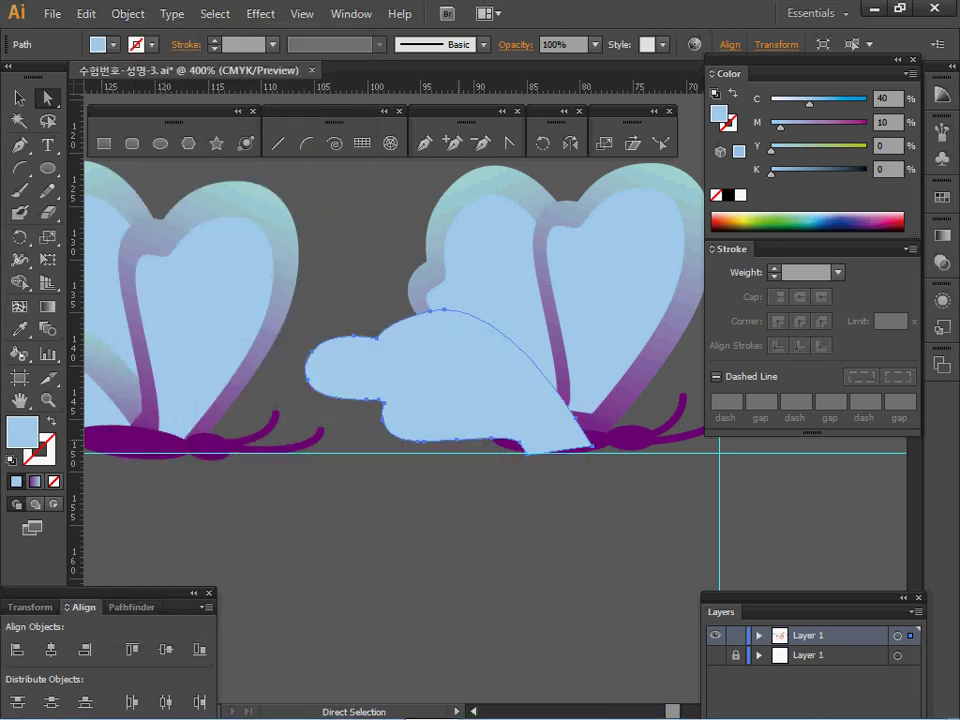
Step: Fill the offset shape with the gradient sampled from the upper wing's border and set the gradient angle to 90°
key("i")
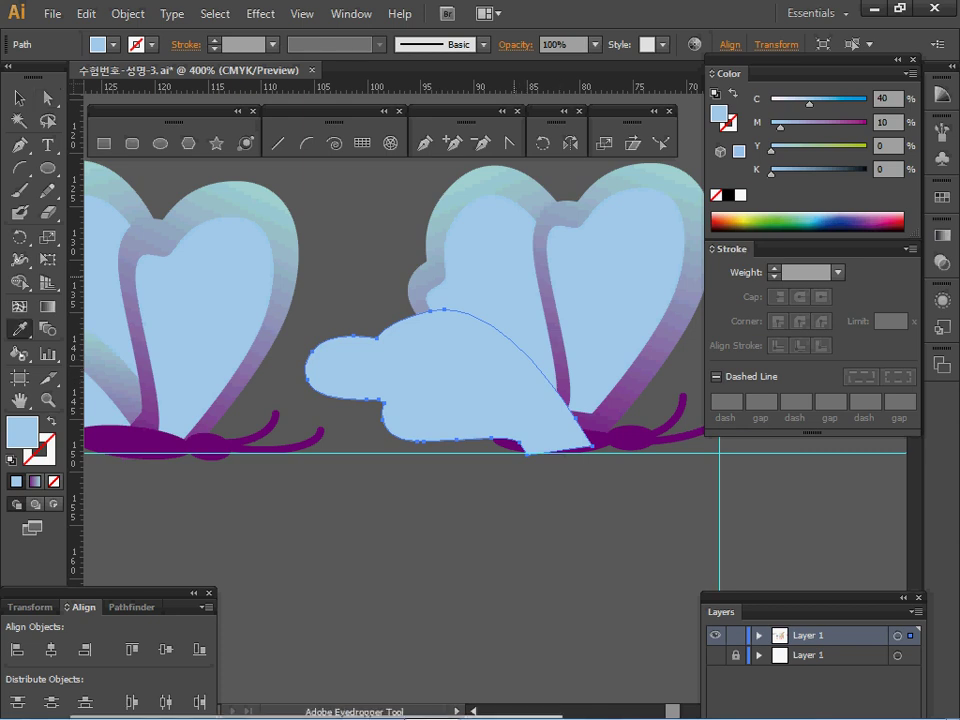
left_click(434, 230)
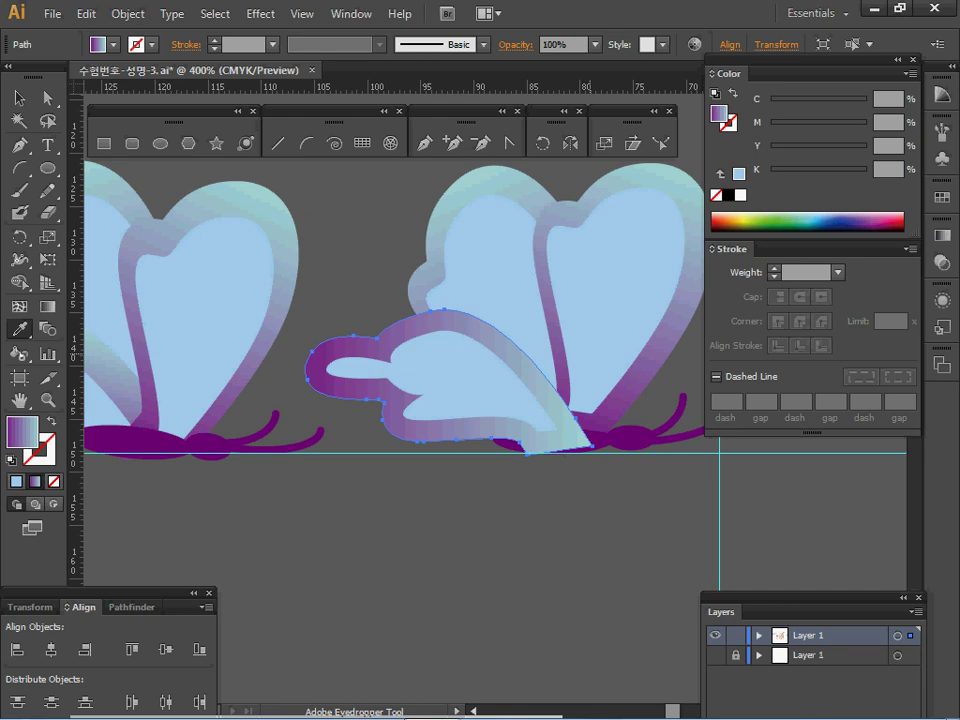
left_click(941, 235)
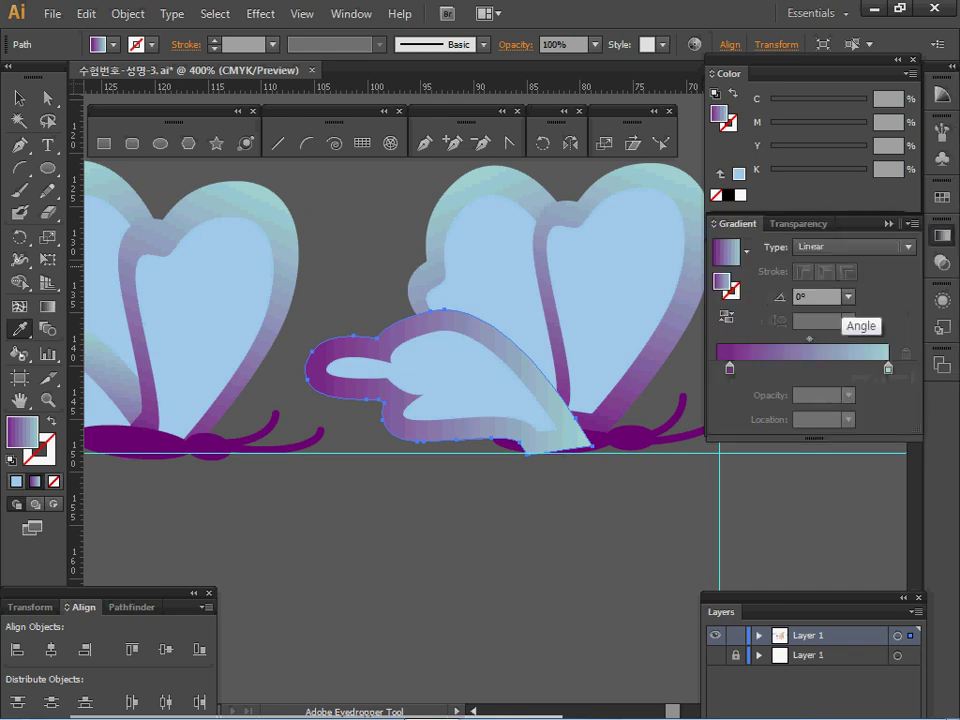
left_click(848, 296)
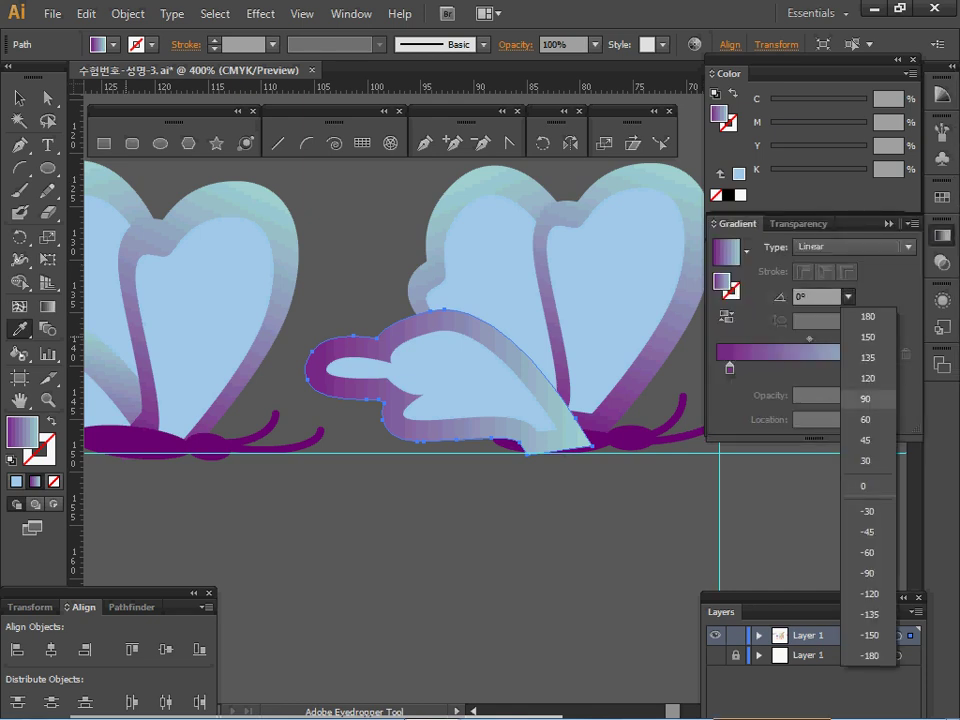
left_click(866, 398)
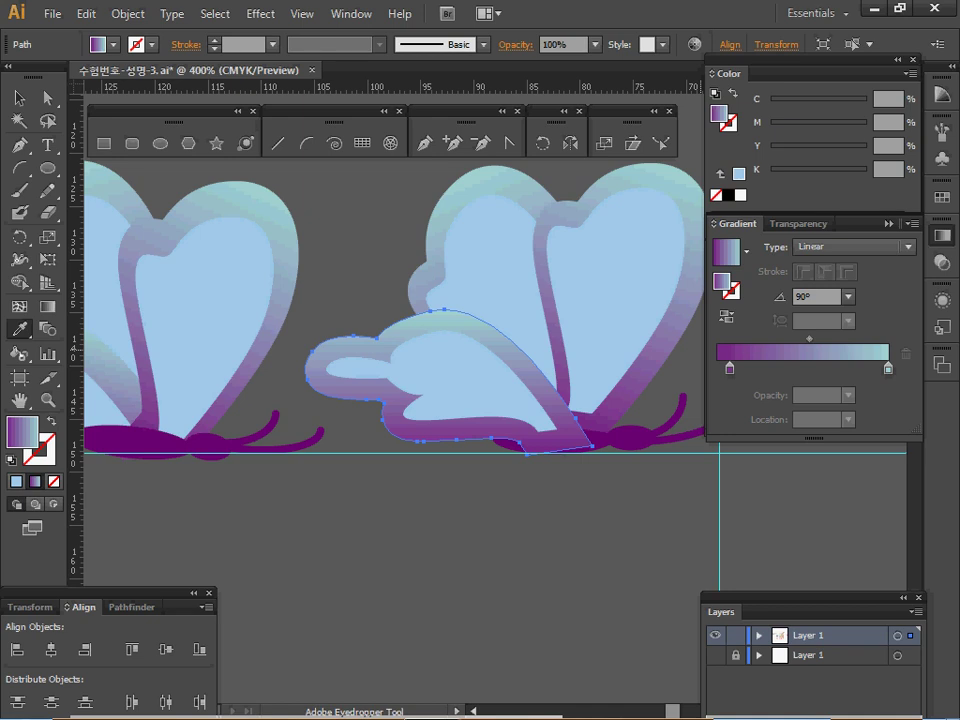
Step: Nudge the lower wing's gradient border up and slightly left around the light blue shape
key("Up")
key("Up")
key("Up")
key("Up")
key("Up")
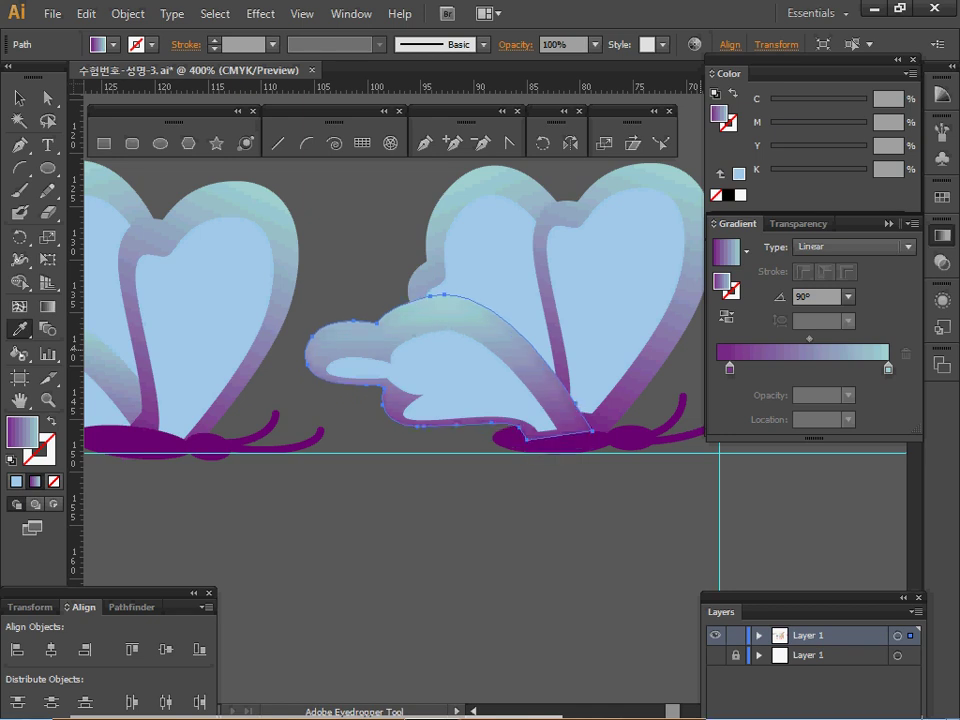
key("Left")
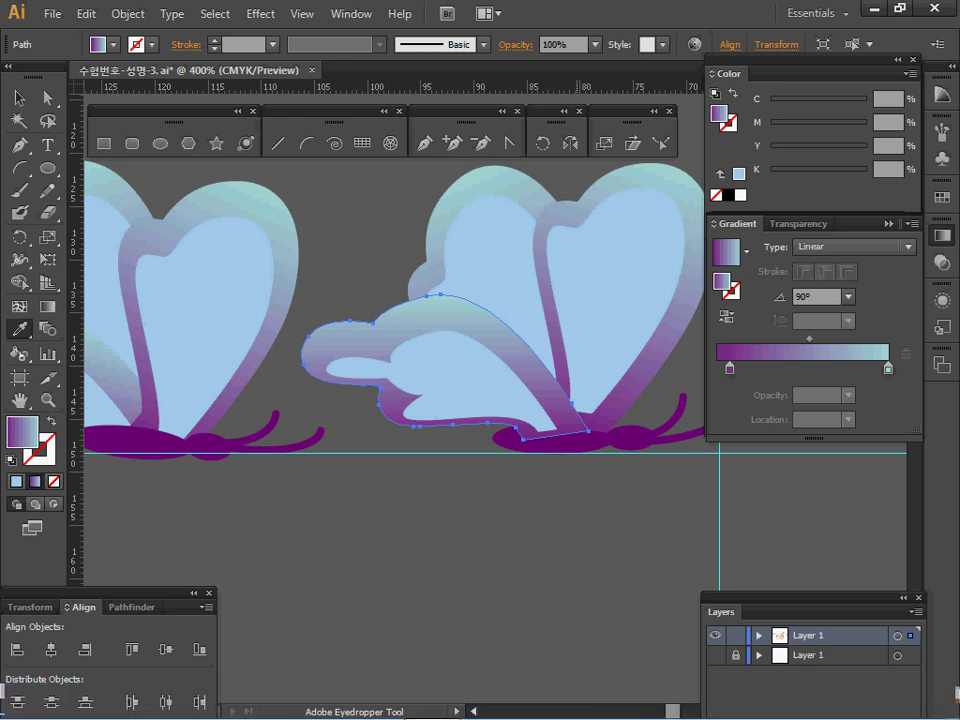
Step: Select the lower wing with its border, place it behind the front upper wing, and nudge it up
key("a")
key("v")
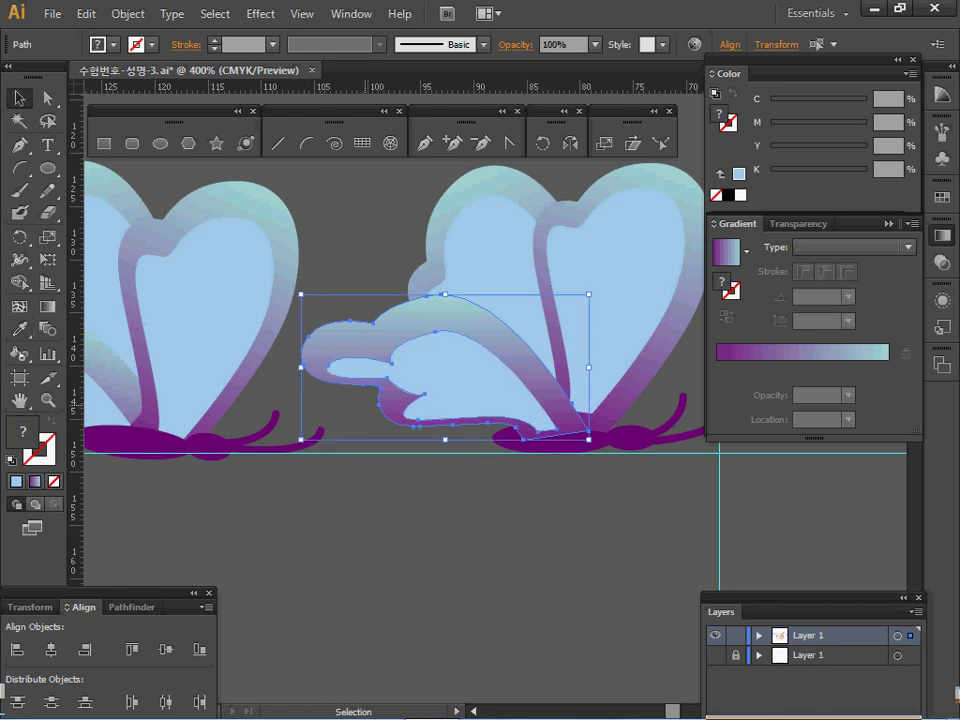
key("a")
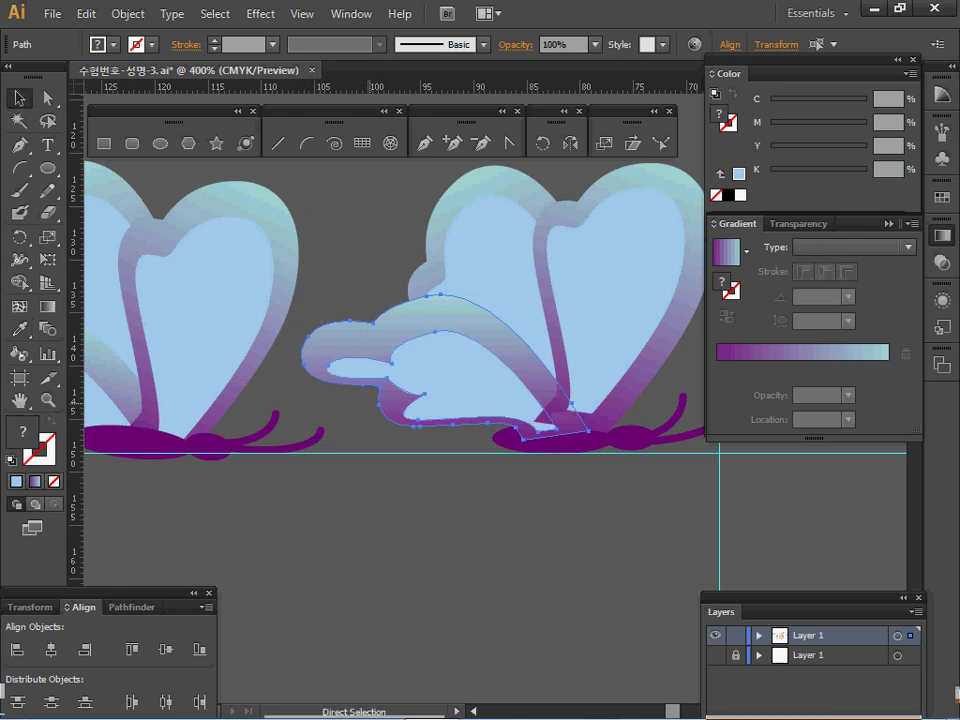
key("v")
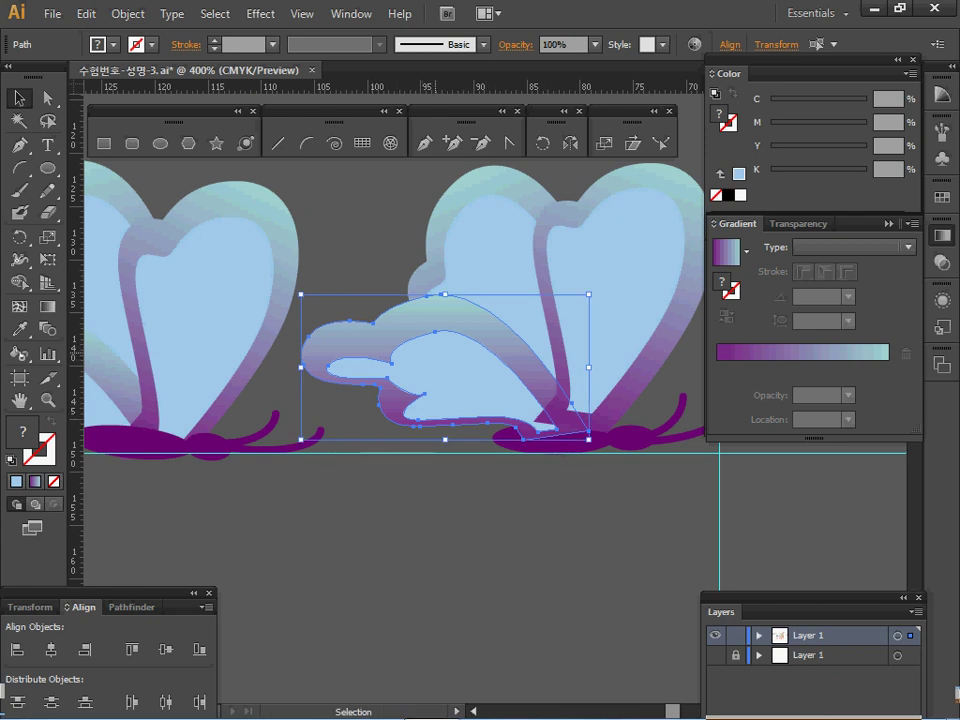
key("Up")
Step: Select all the butterfly's wings, send them to the back behind the purple body, and deselect
left_click_drag(364, 203, 609, 371)
right_click(574, 351)
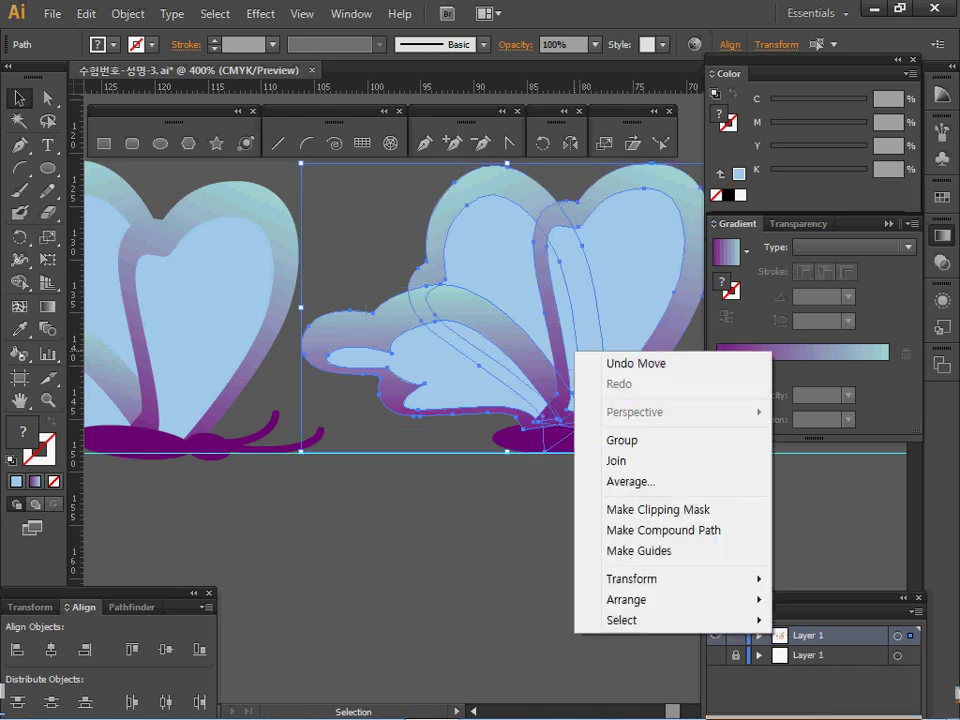
mouse_move(626, 600)
left_click(395, 663)
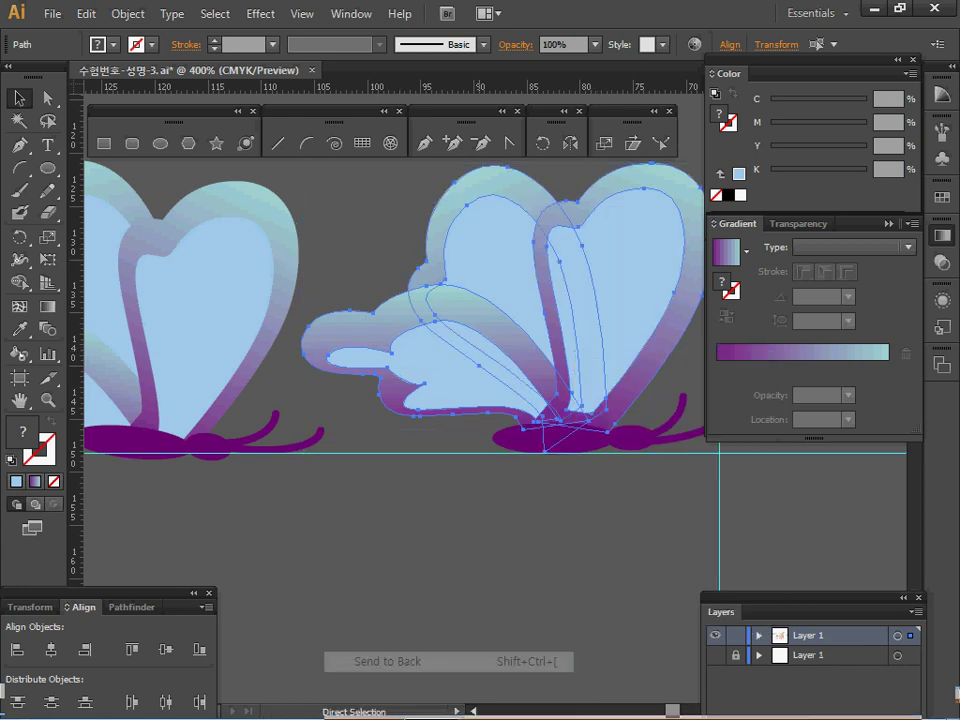
left_click(479, 550)
Step: Shift all the wings slightly down and right onto the body, and clear the selection
key("space")
left_click_drag(479, 550, 393, 595)
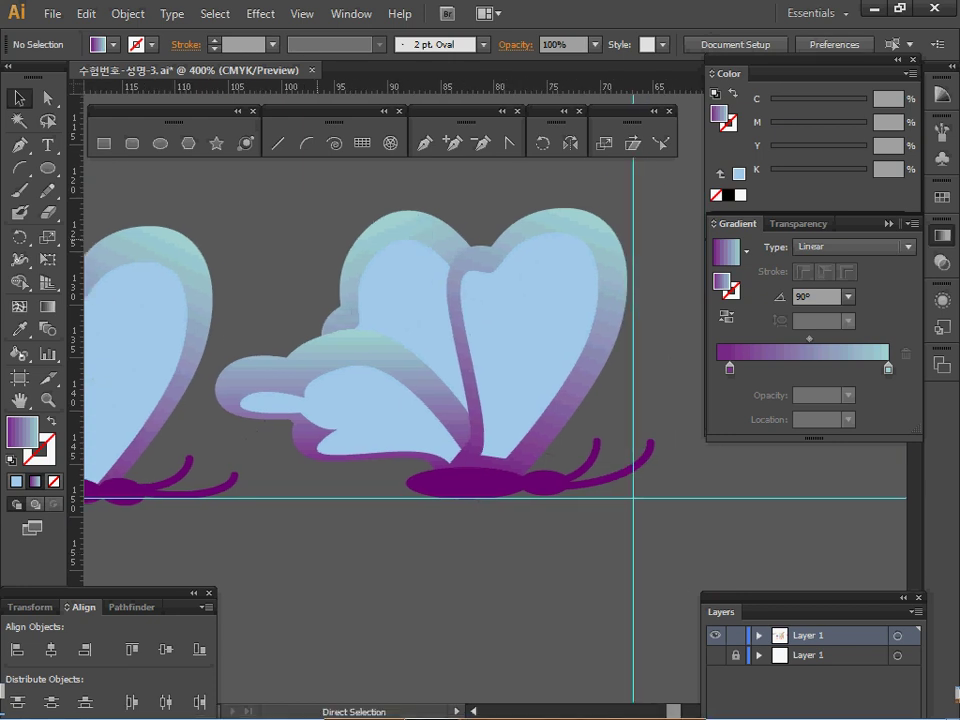
left_click_drag(317, 239, 494, 396)
left_click(512, 372, "ctrl")
left_click_drag(316, 195, 530, 374)
left_click(519, 546)
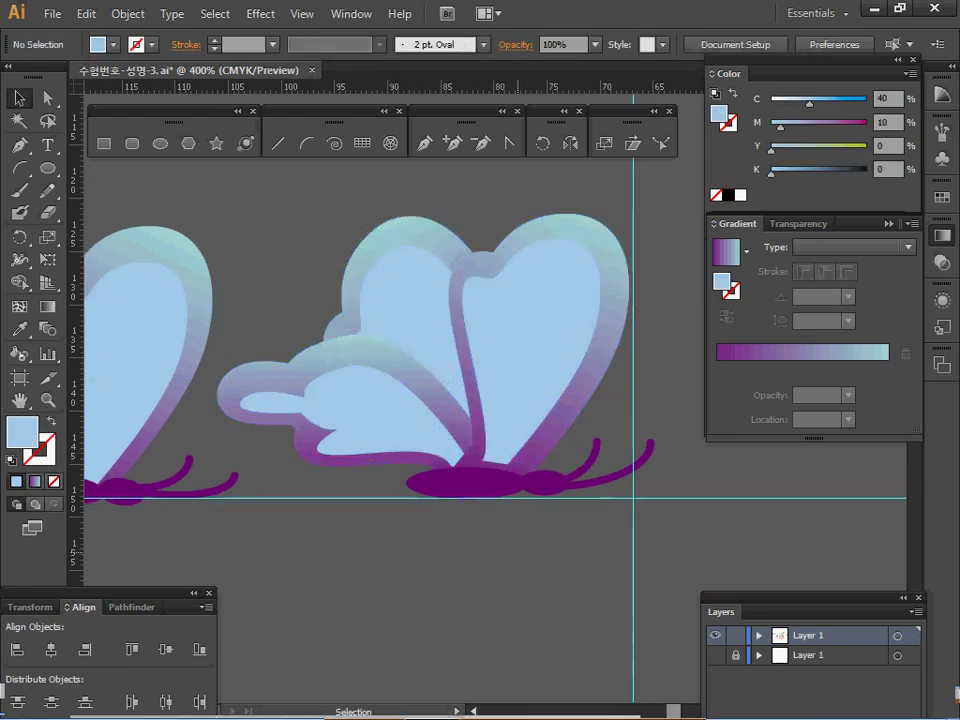
Step: Move the rear upper wing slightly up and left, deselect, and save the document
left_click(410, 304)
left_click_drag(362, 190, 421, 282)
left_click(513, 576)
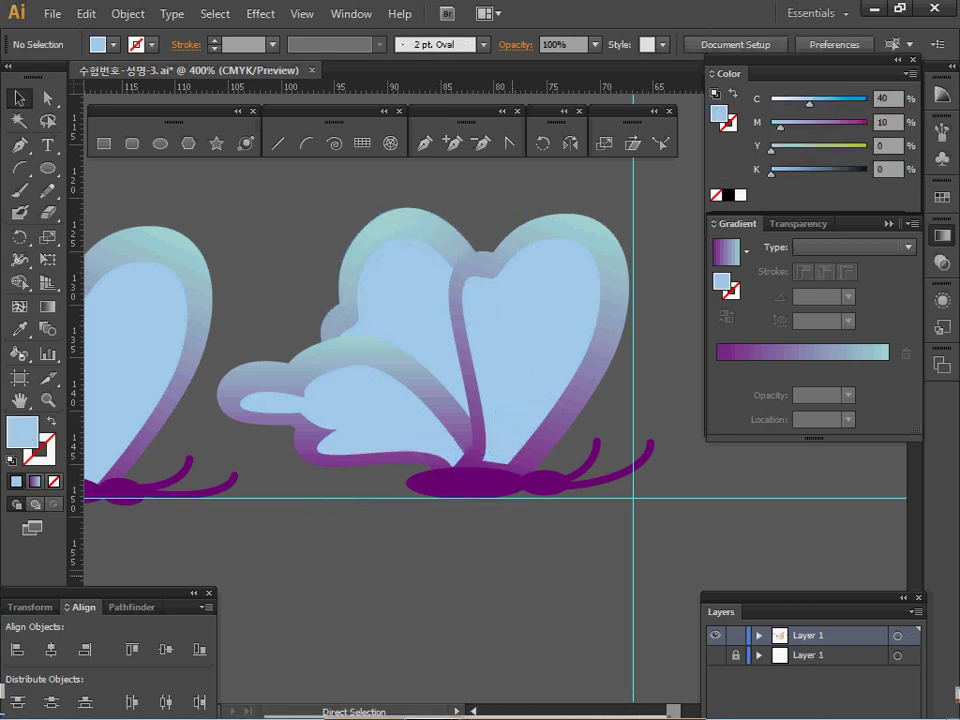
key("ctrl+s")
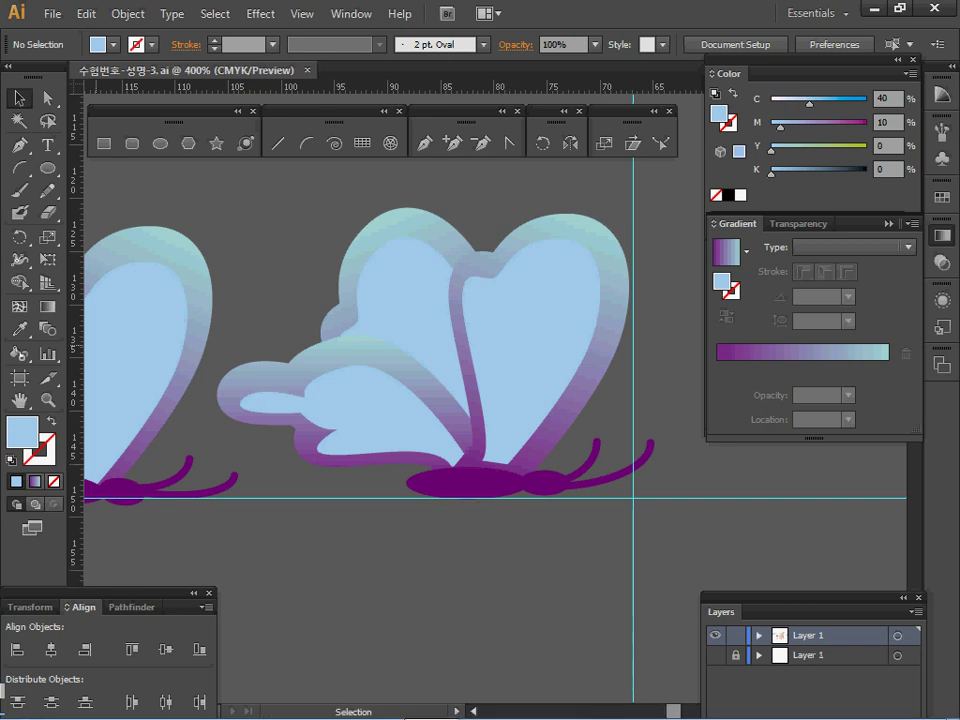
Step: Group all parts of the new butterfly and rotate the group by 40°
left_click_drag(263, 207, 608, 507)
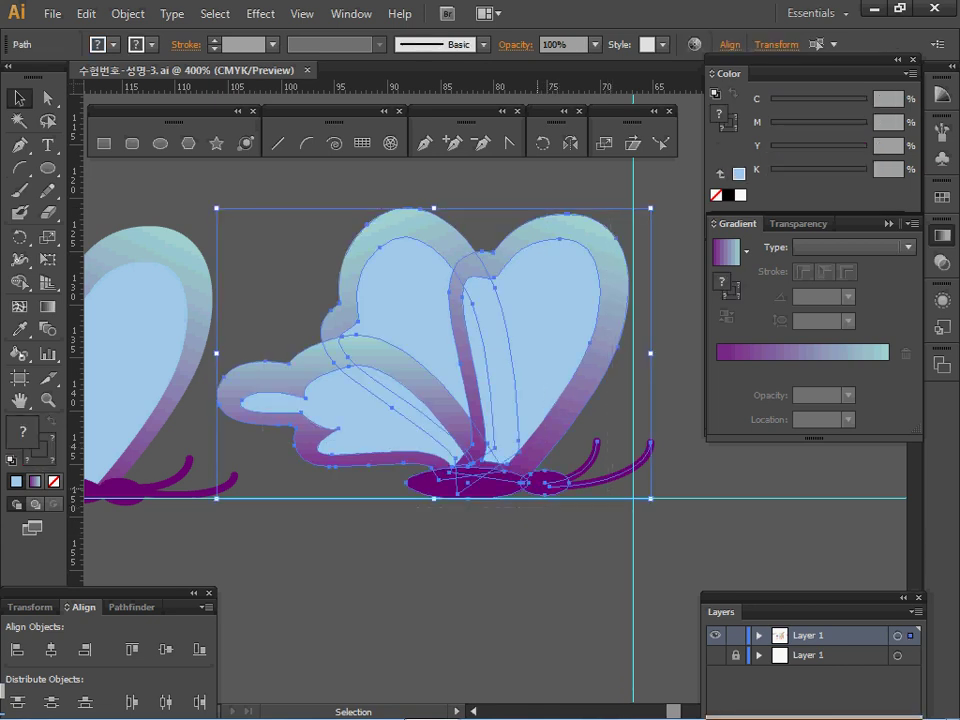
key("ctrl+g")
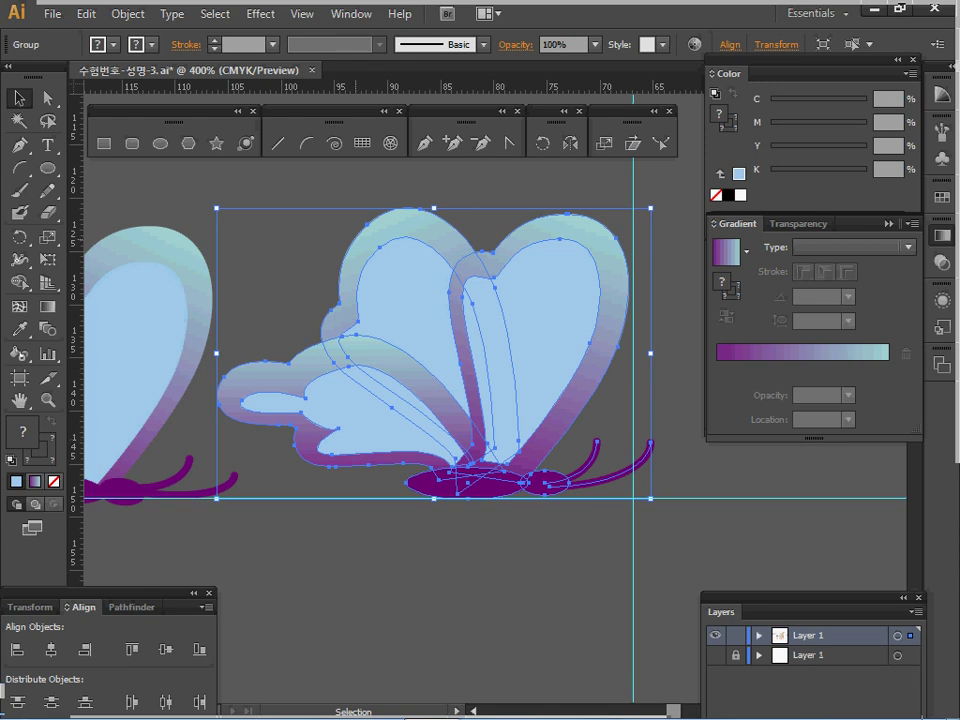
double_click(542, 143)
key("Return")
double_click(542, 143)
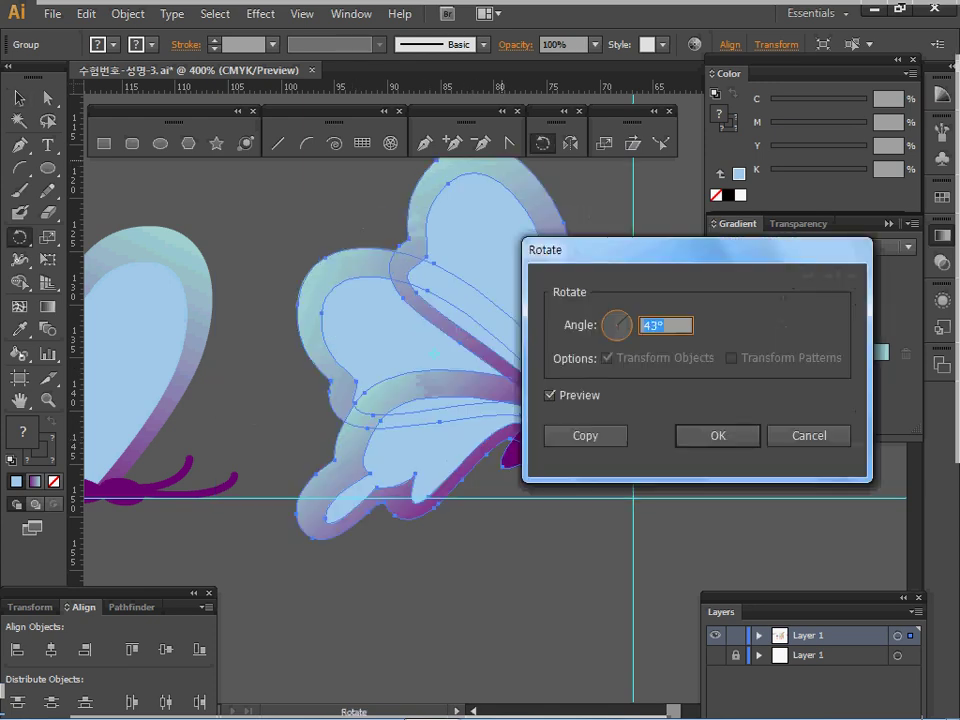
type("0")
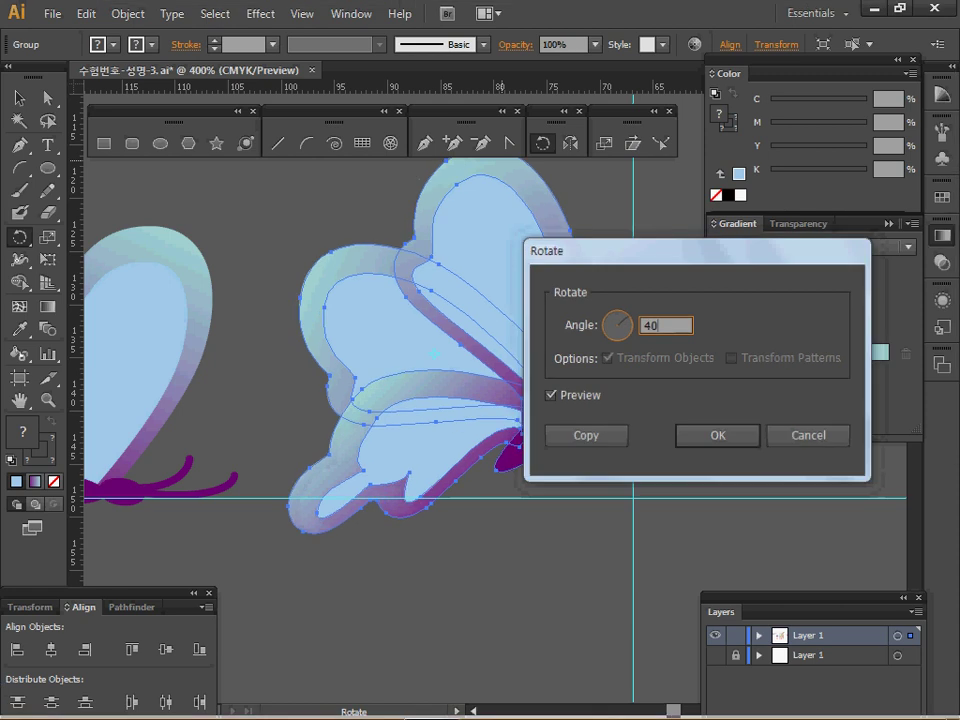
key("Return")
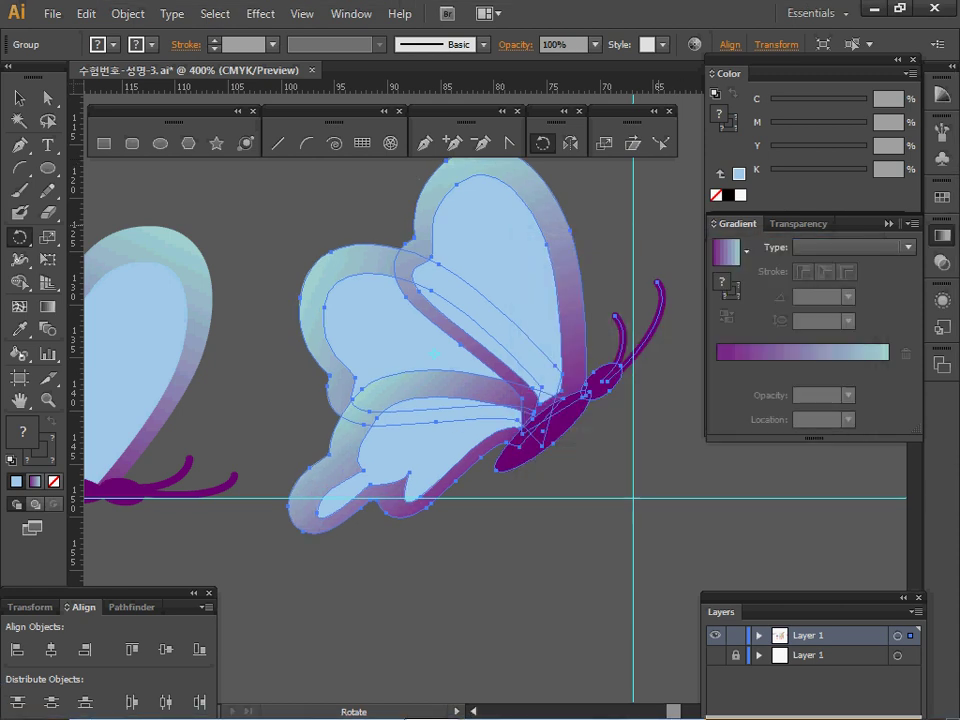
Step: Cut the rotated butterfly, paste it onto the poster to the upper left of the flowering tree, and save the document
key("ctrl+minus")
key("ctrl+minus")
key("ctrl+minus")
key("ctrl+minus")
left_click_drag(600, 400, 219, 368)
key("ctrl+shift+a")
left_click_drag(400, 380, 215, 337)
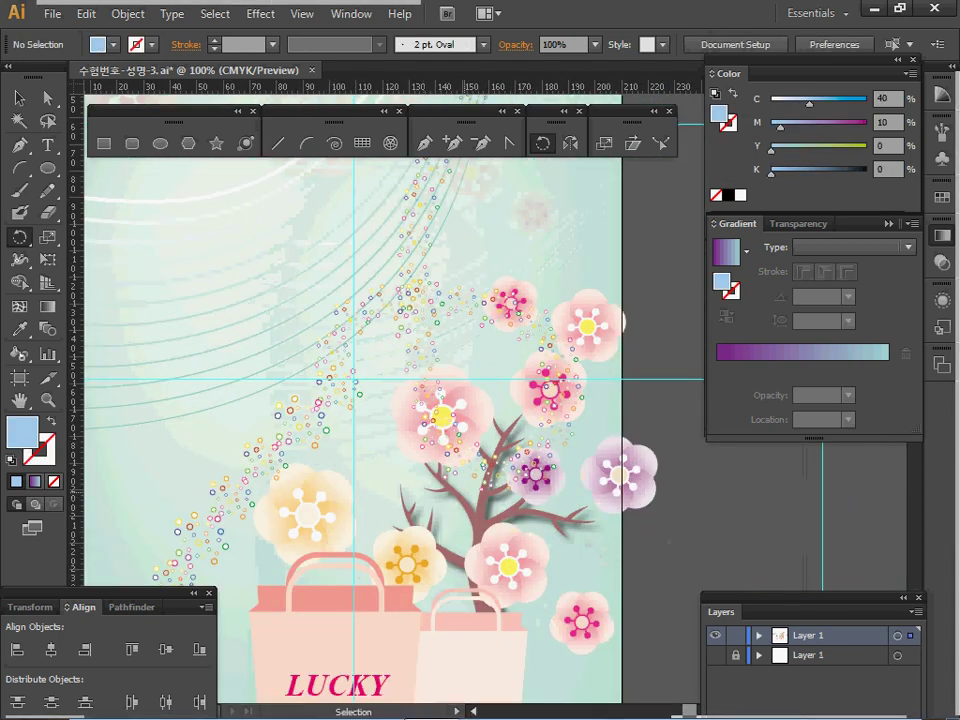
key("ctrl+v")
left_click_drag(492, 396, 306, 354)
key("ctrl+s")
key("r")
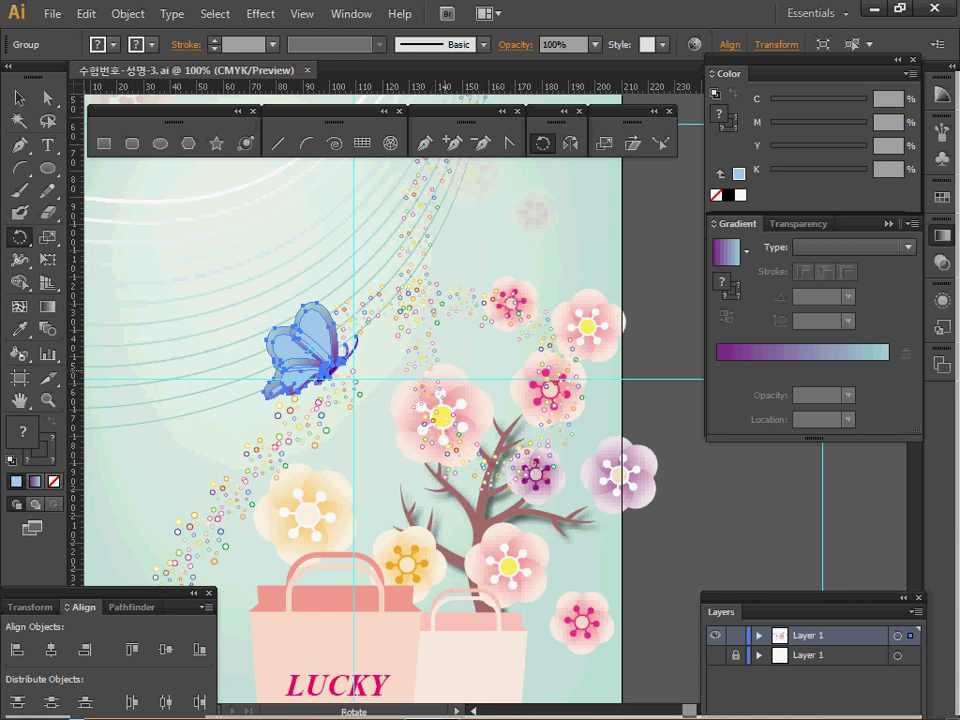
Step: Select the "The Beginning of Spring" heading and its Korean subtitle beside the artboard and cut them
left_click(376, 481, "ctrl+alt")
left_click(376, 481, "ctrl+alt")
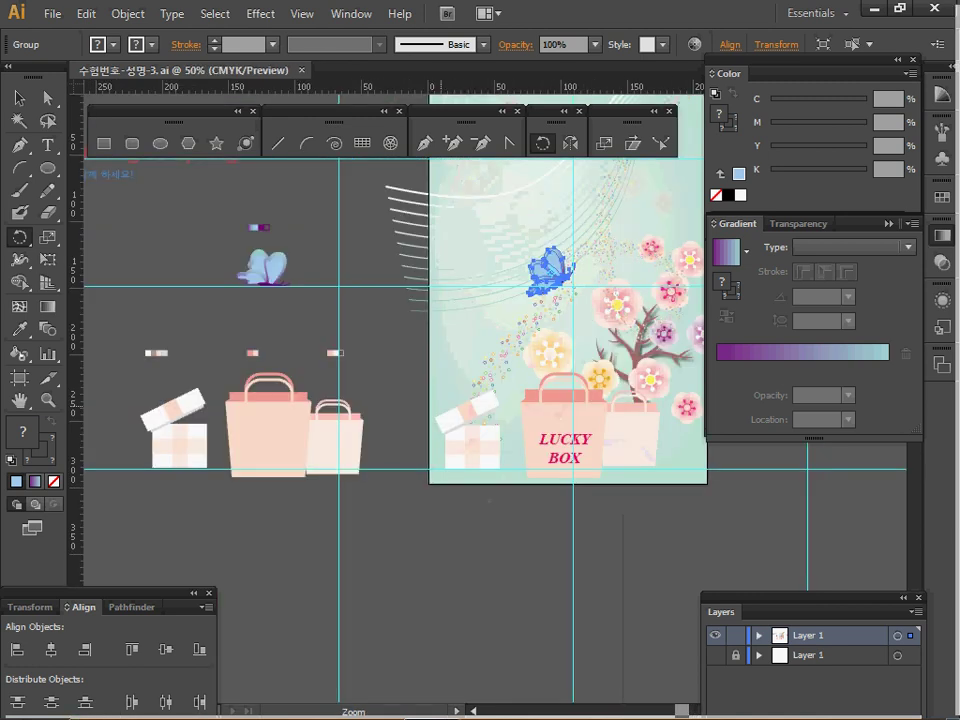
left_click_drag(441, 405, 310, 559)
left_click(47, 145)
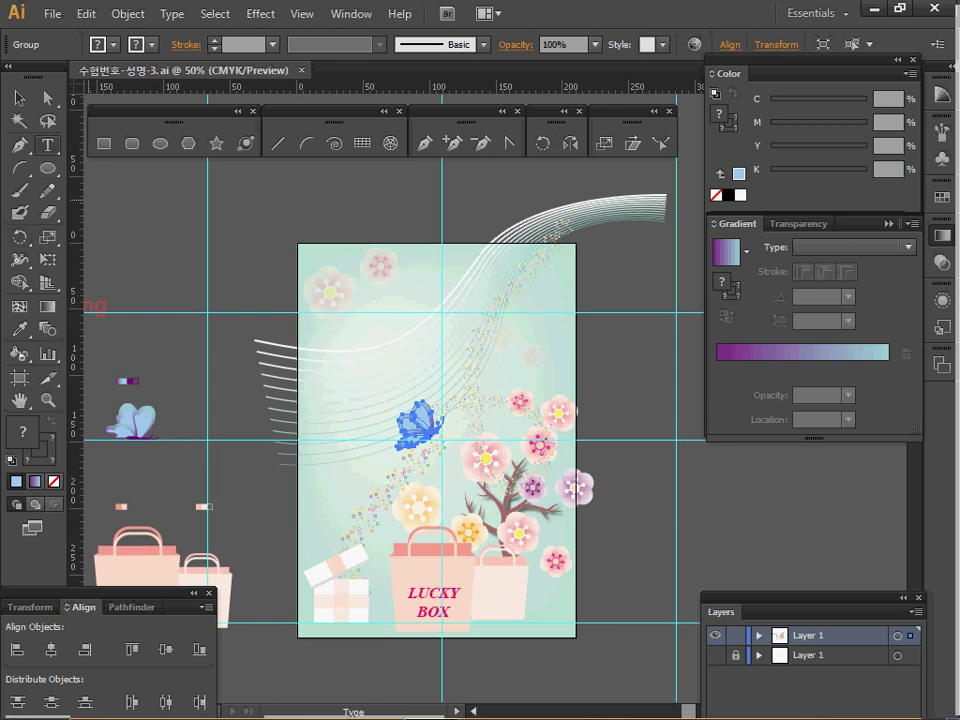
key("space")
left_click_drag(430, 400, 575, 439)
key("v")
left_click_drag(124, 306, 148, 390)
key("ctrl")
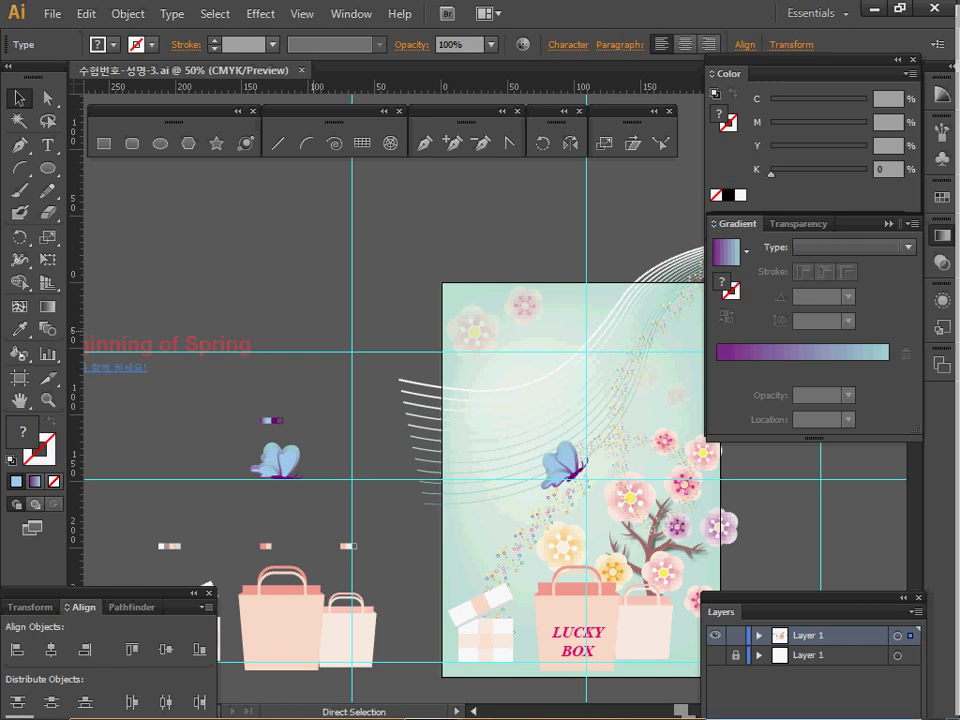
key("ctrl+x")
Step: Paste the heading and subtitle and position them across the upper part of the poster, above the butterfly
key("space")
left_click(547, 373, "ctrl")
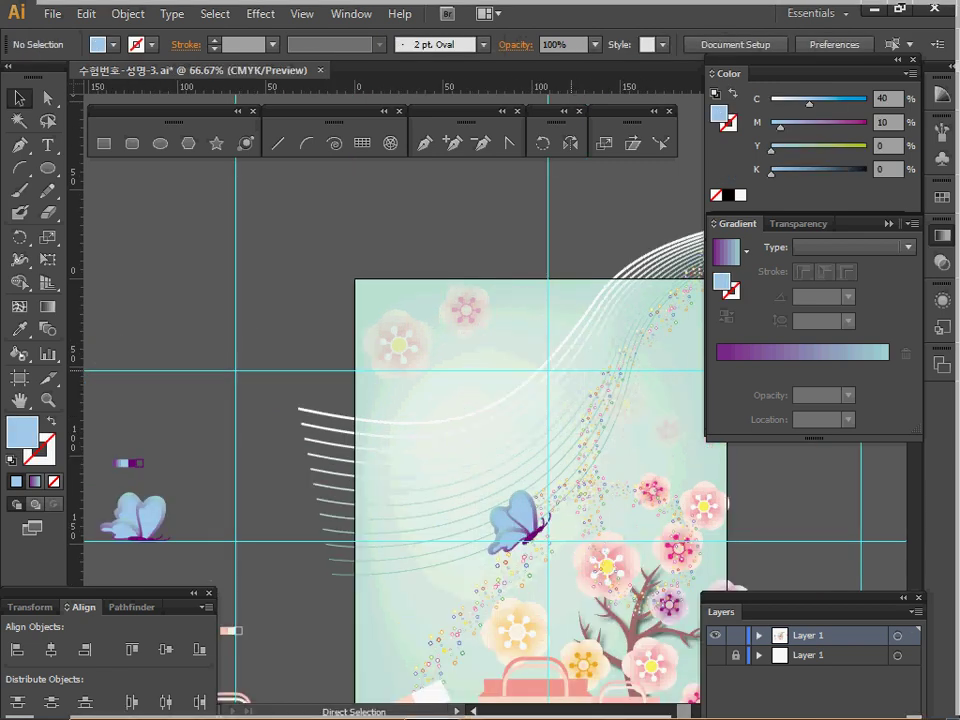
key("ctrl+v")
left_click_drag(531, 390, 583, 352)
key("space")
left_click_drag(583, 352, 468, 297)
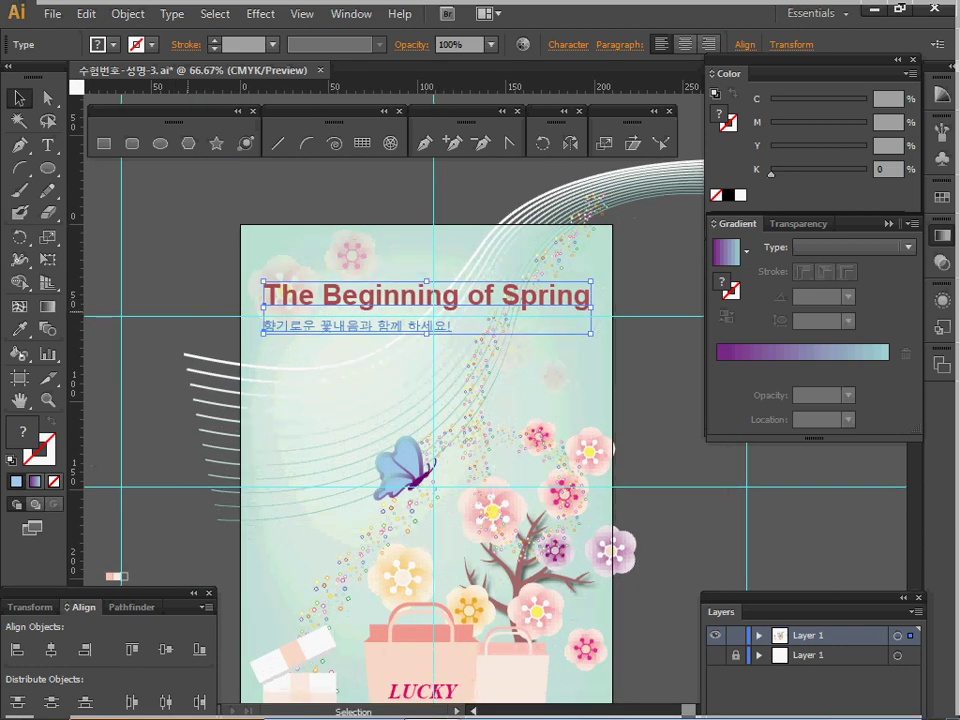
Step: Start a warp envelope distortion on the Korean subtitle below the heading, with preview on and the Flag style
left_click(279, 277)
left_click(286, 325)
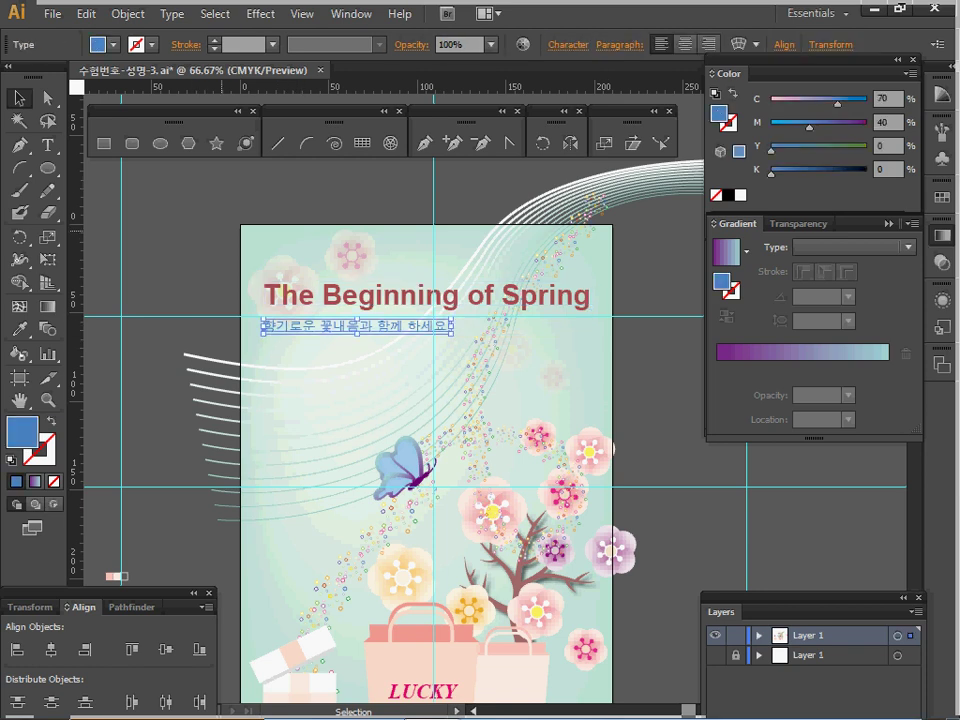
left_click(127, 14)
mouse_move(200, 457)
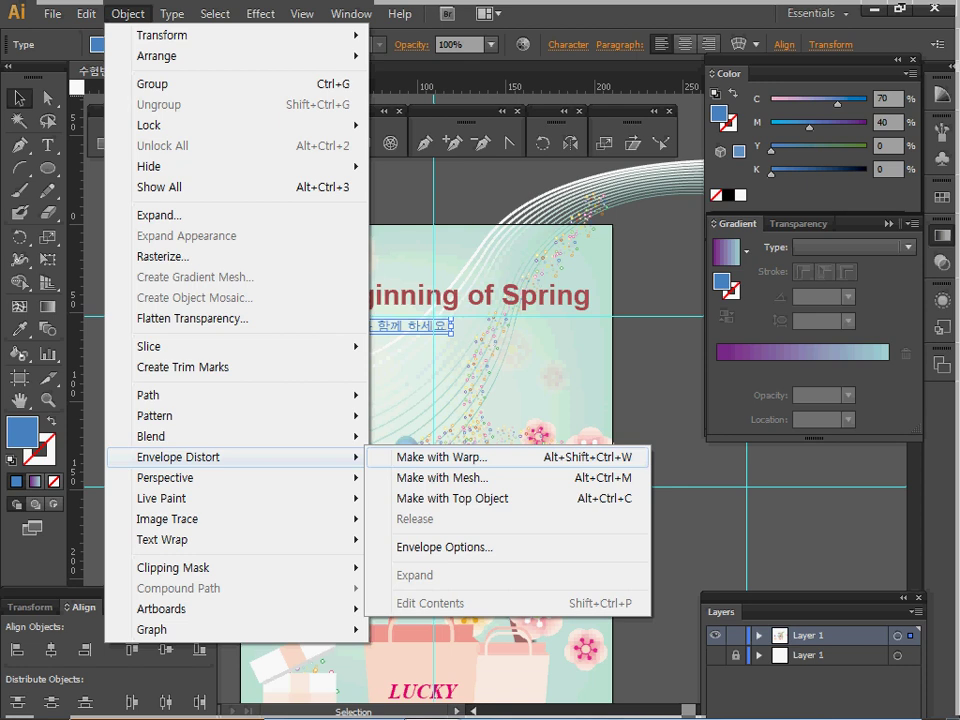
left_click(440, 457)
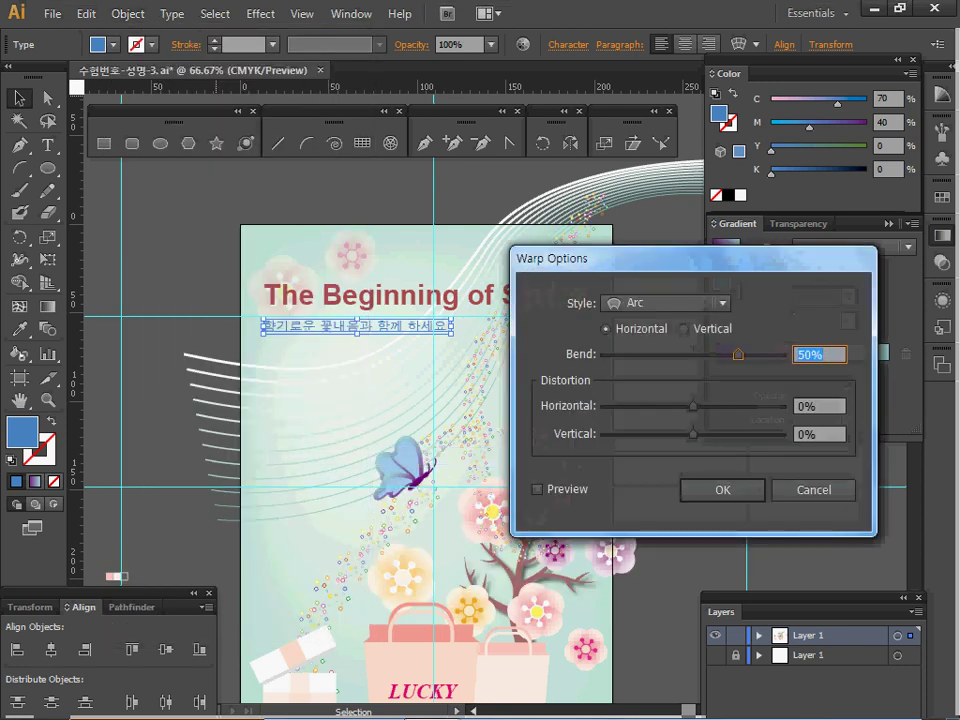
left_click(538, 489)
left_click(665, 303)
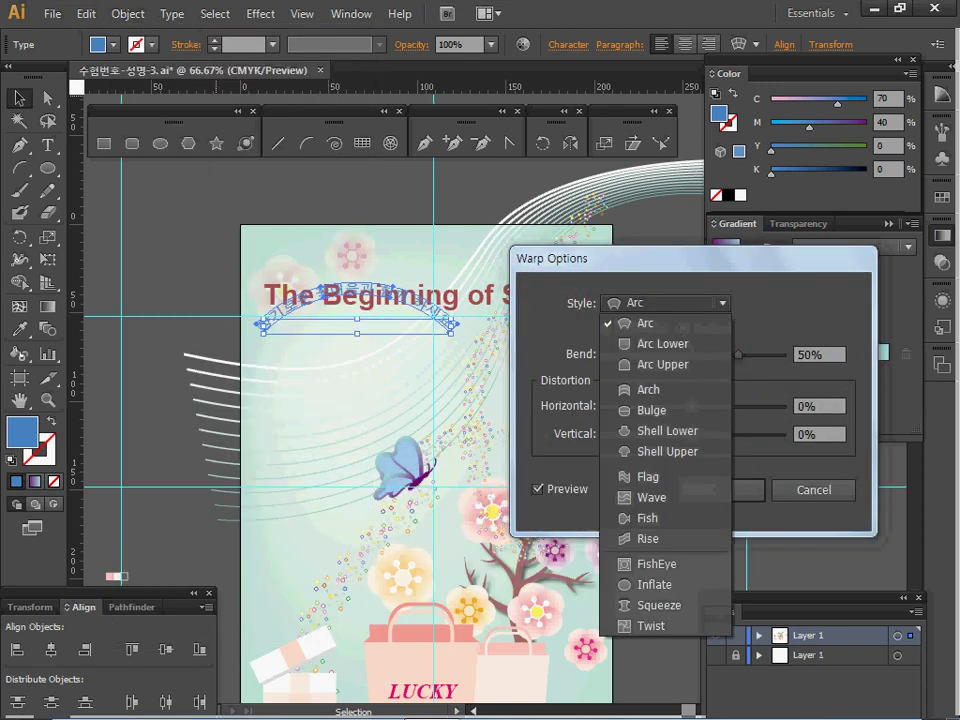
left_click(650, 476)
left_click_drag(640, 259, 570, 333)
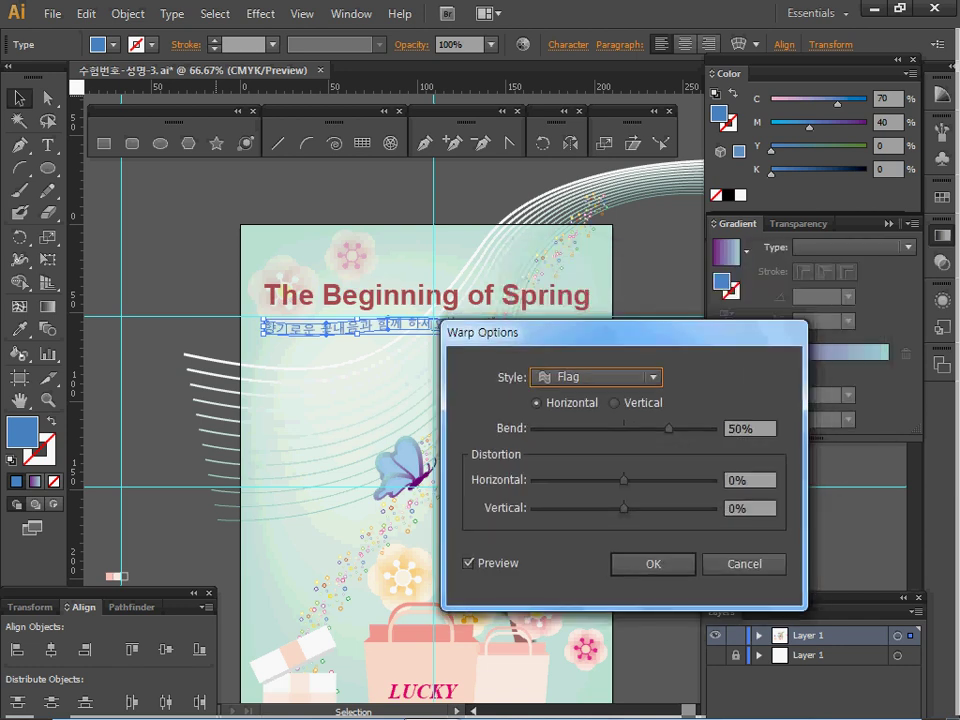
Step: Set the subtitle warp's bend to 70%, apply it, and save the document
left_click_drag(757, 429, 727, 429)
type("70")
key("Return")
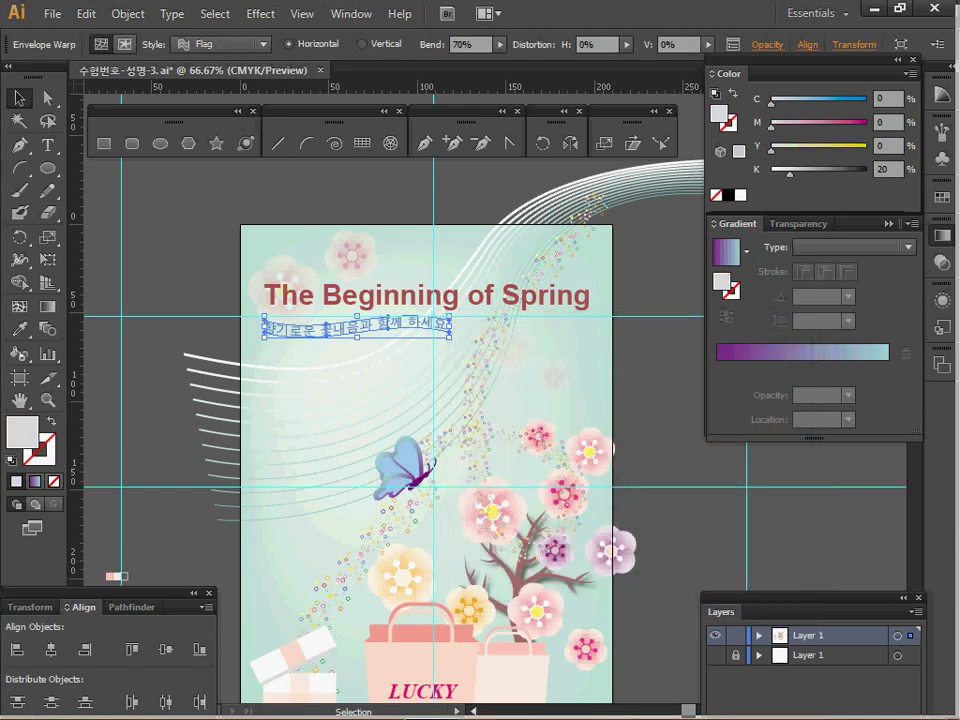
key("a")
key("ctrl+s")
Step: Create a 210 × 297 mm rectangle on top of the artwork, covering the whole artboard
left_click(447, 462, "ctrl+alt")
left_click_drag(492, 411, 345, 403)
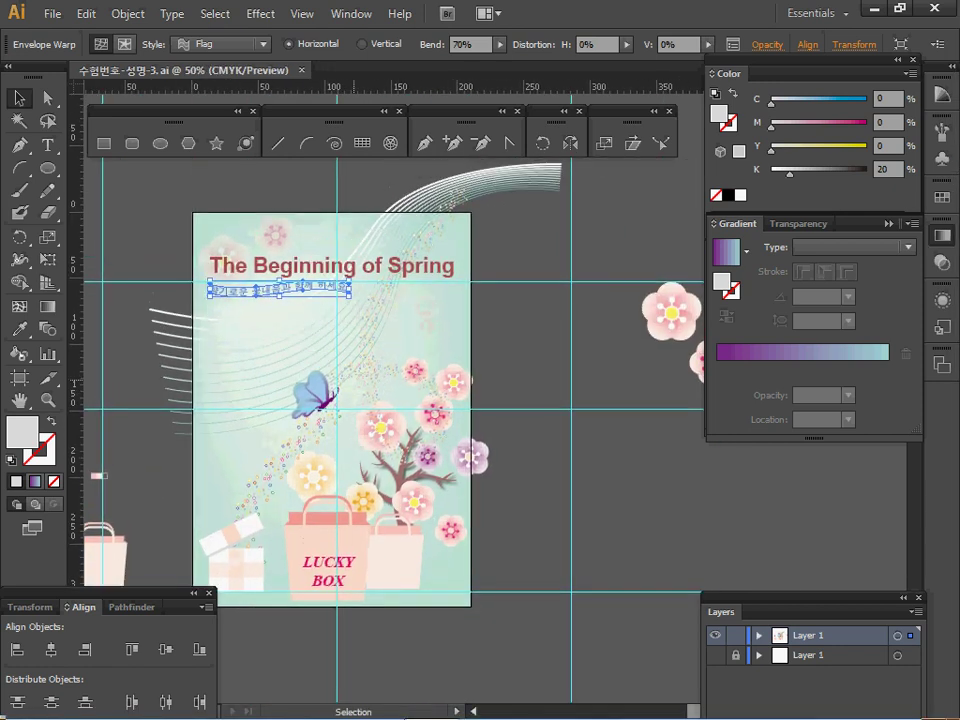
left_click_drag(348, 387, 148, 425)
left_click(276, 401, "ctrl")
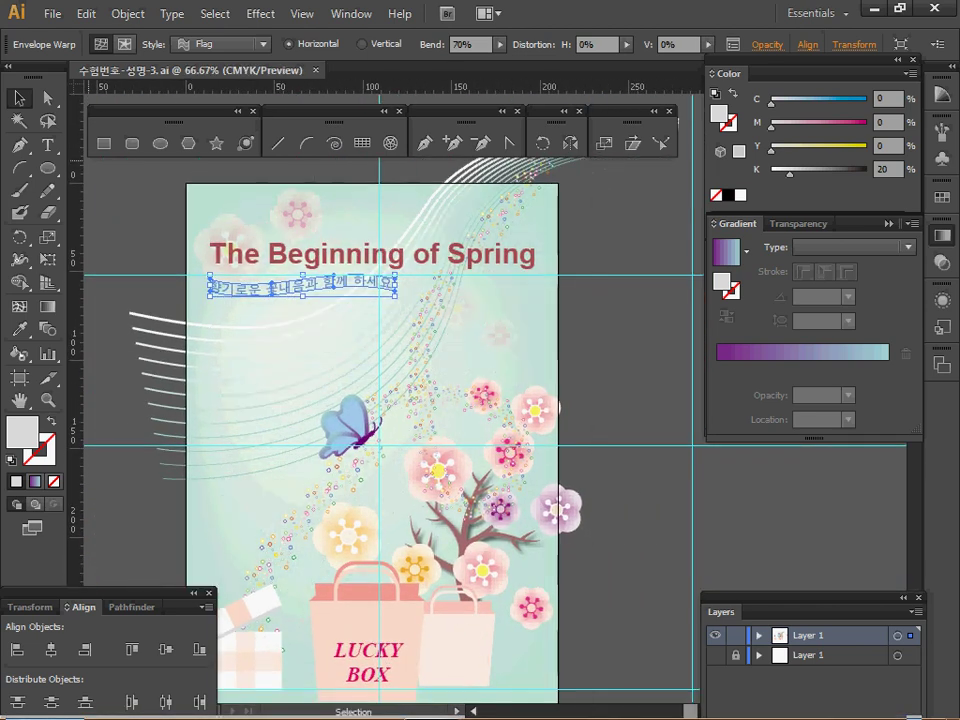
key("m")
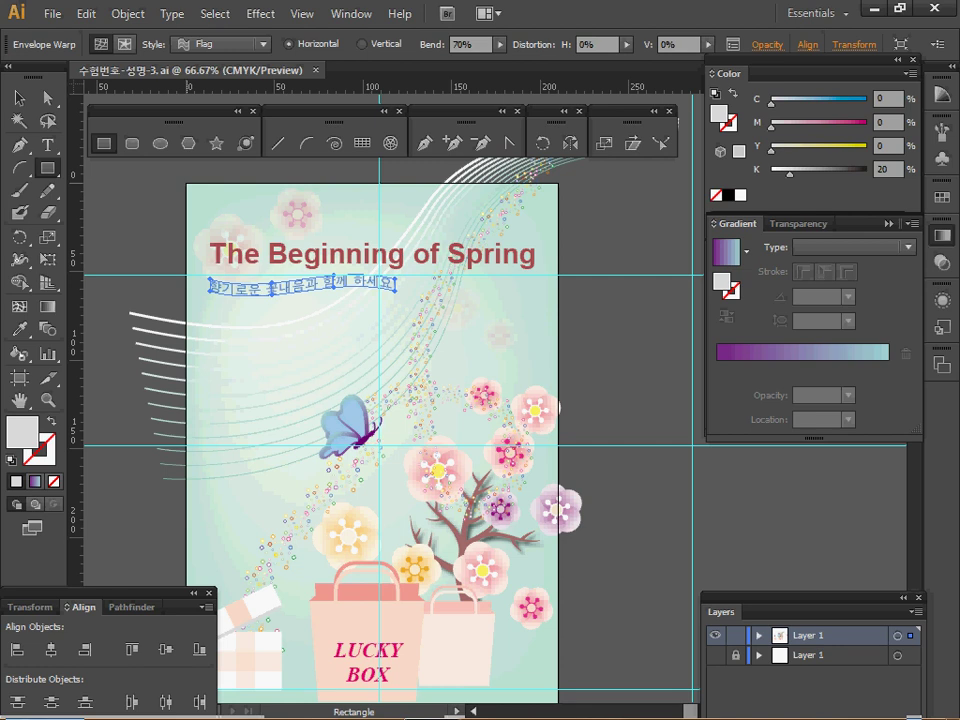
left_click(241, 359)
type("210")
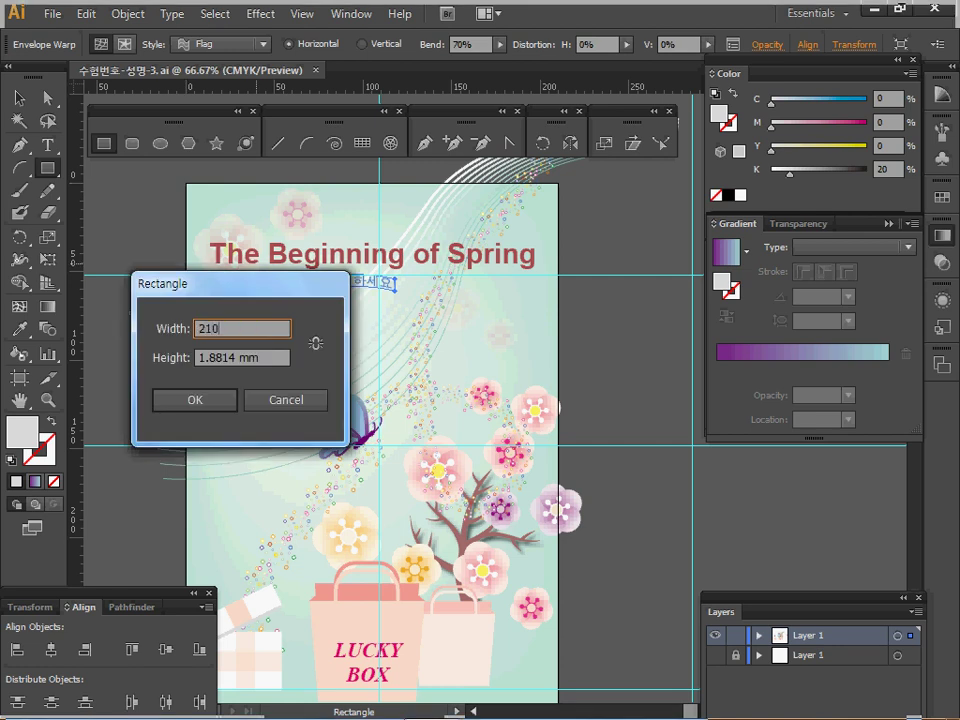
key("Tab")
type("297")
key("Return")
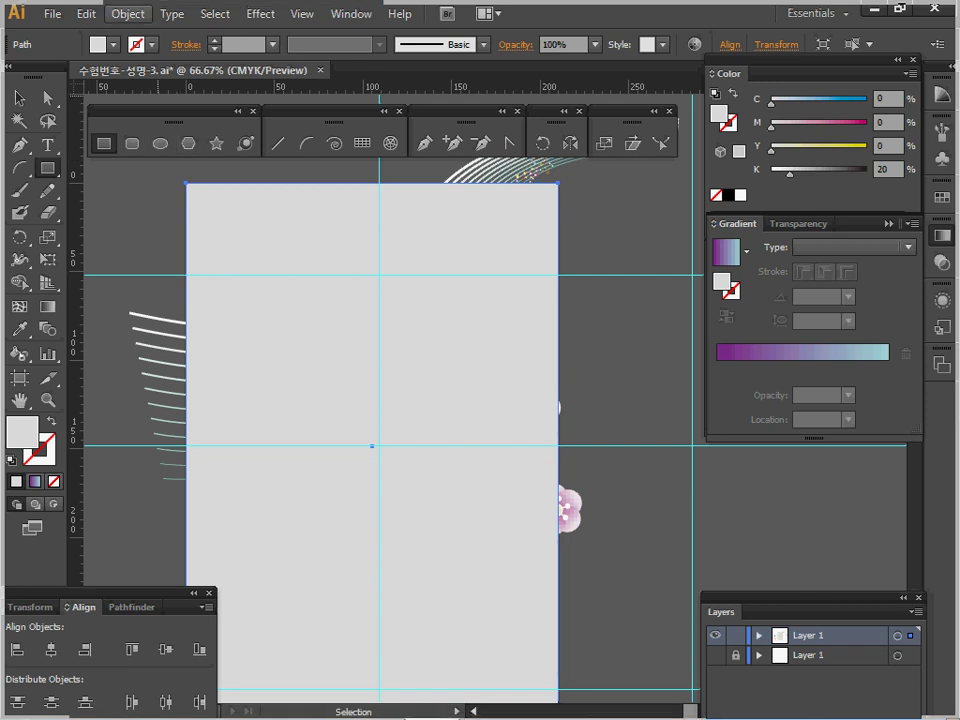
Step: Select all artwork and make a clipping mask from the page-sized rectangle, and hide the guides
left_click(127, 14)
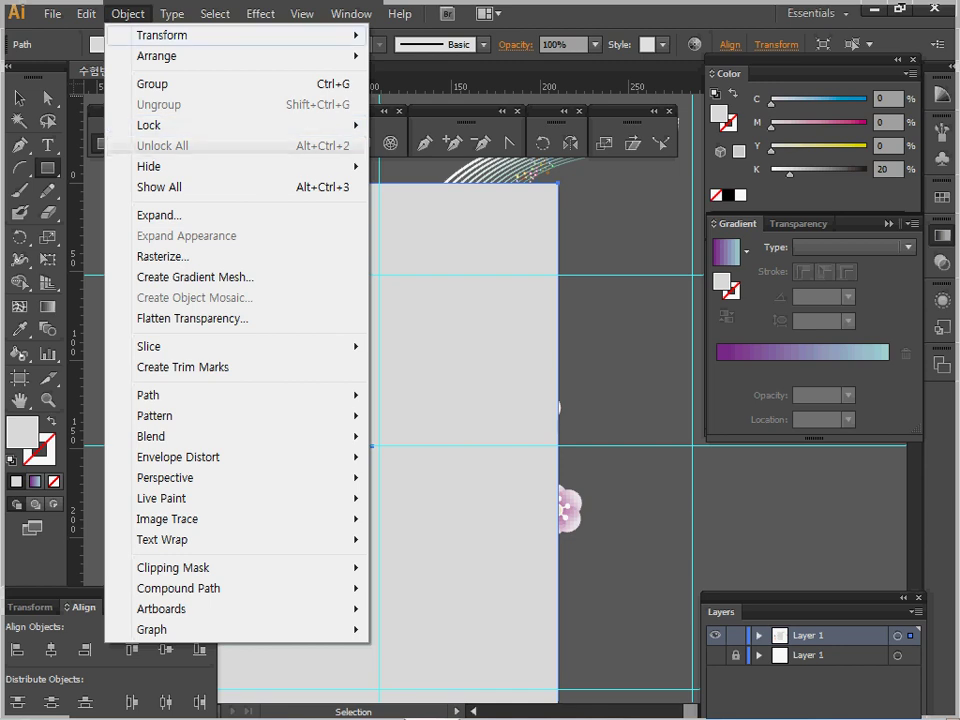
left_click(127, 14)
key("ctrl+a")
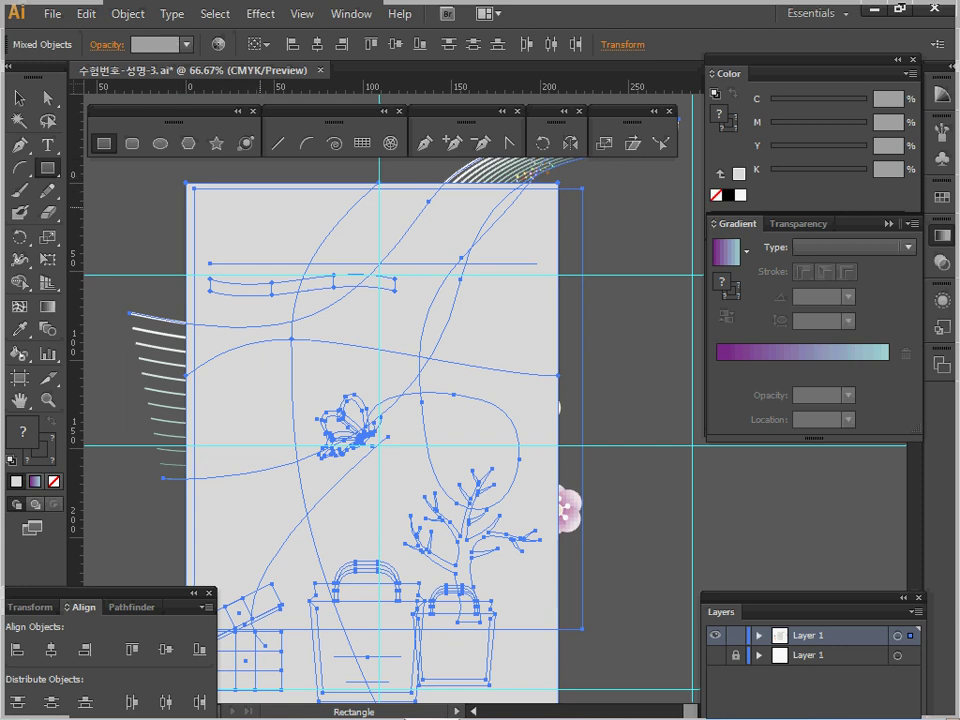
right_click(291, 218)
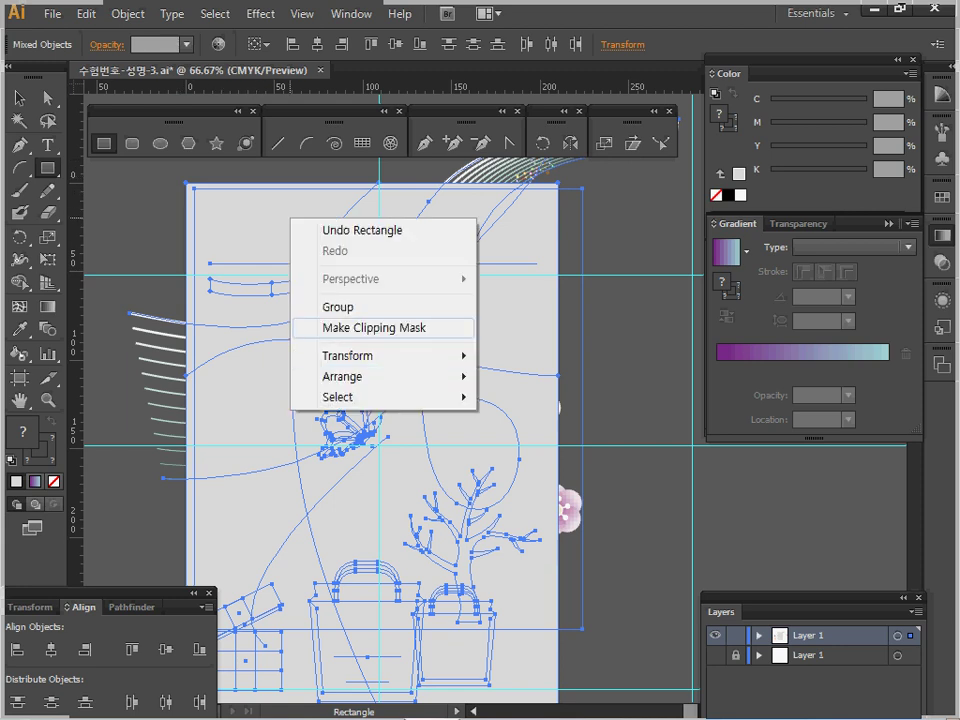
left_click(375, 327)
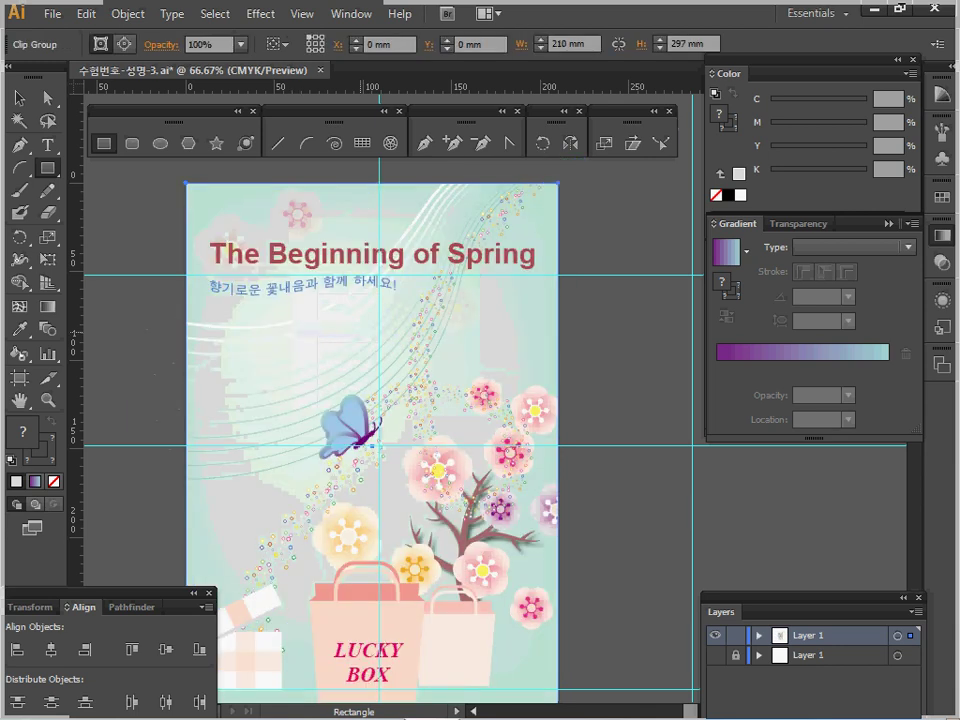
left_click_drag(190, 470, 190, 452)
mouse_move(372, 332)
left_mouse_down()
mouse_move(355, 320)
mouse_move(353, 330)
left_mouse_up()
key("v")
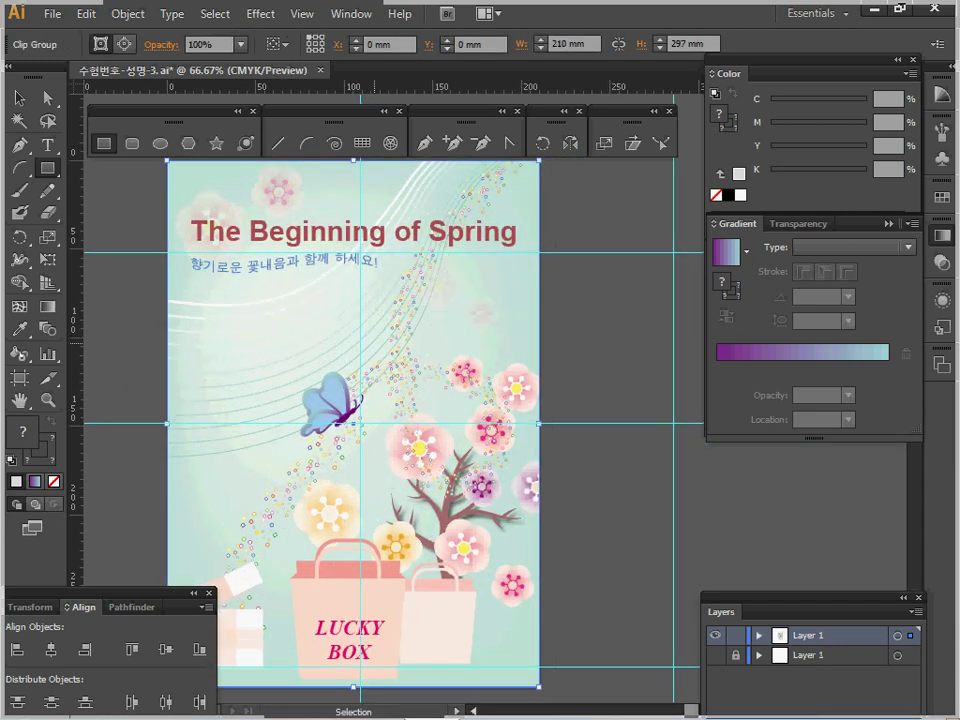
key("m")
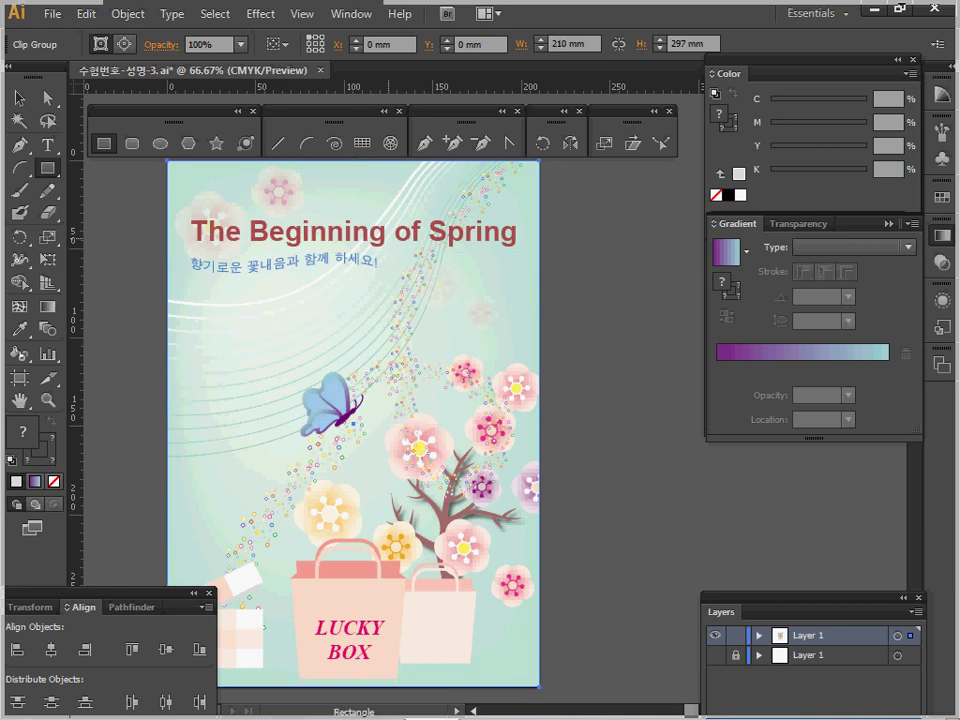